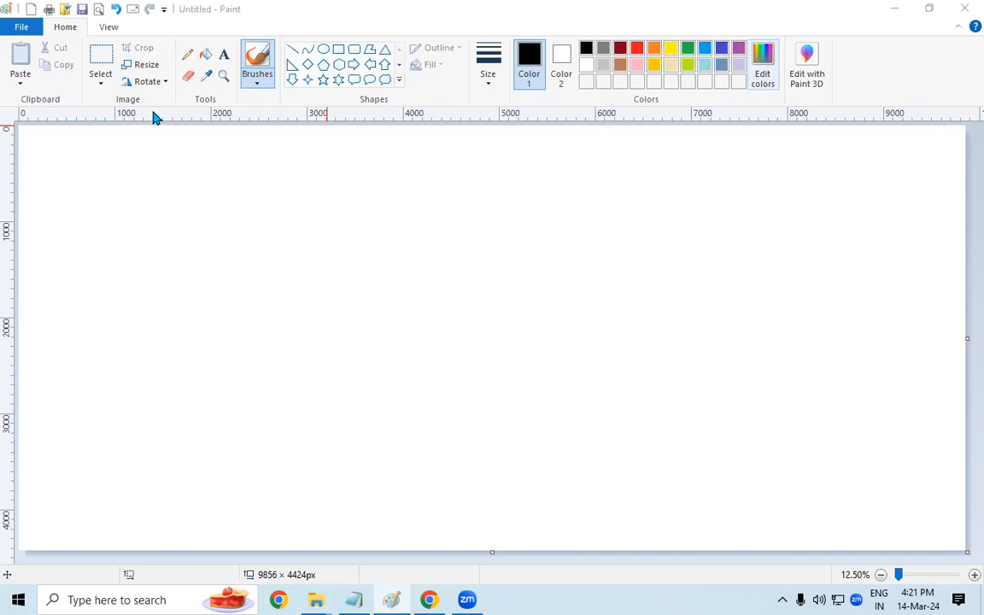
Step: Draw a down arrow about 1713 × 2649 px on the blank canvas with the thickest outline size
left_click(292, 74)
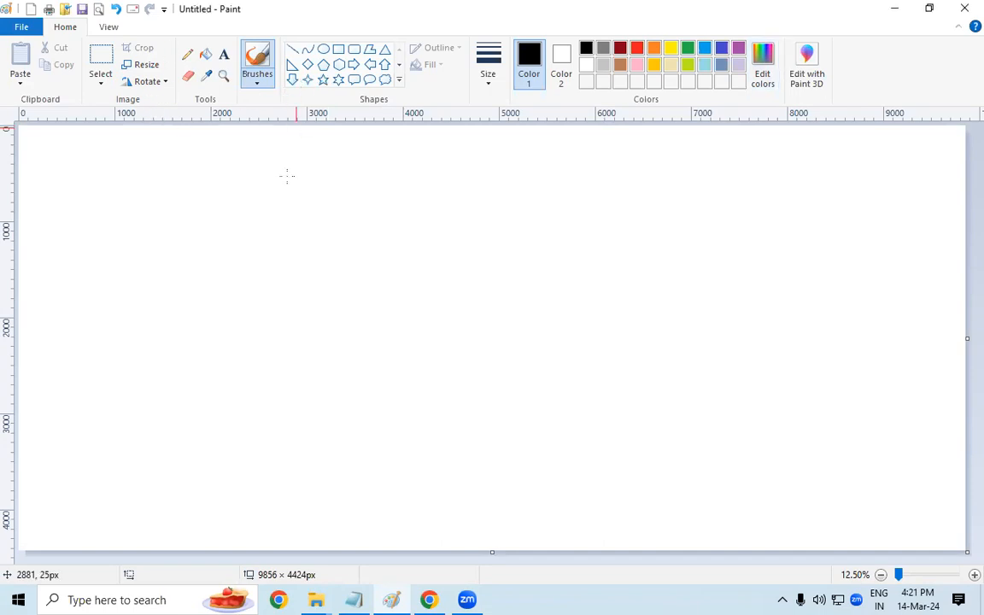
left_click(292, 79)
left_click_drag(184, 189, 350, 444)
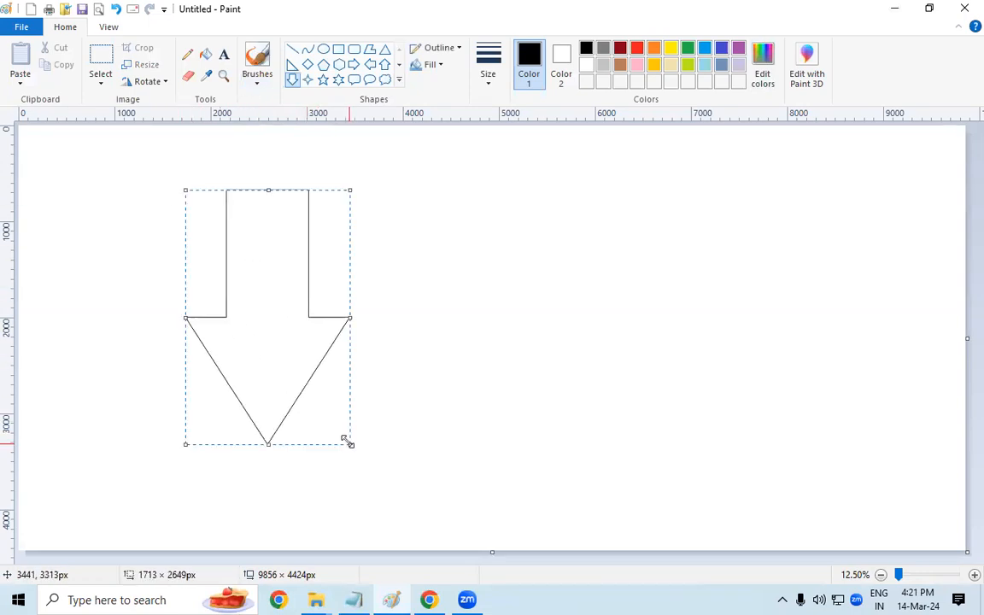
left_click(496, 77)
left_click(515, 205)
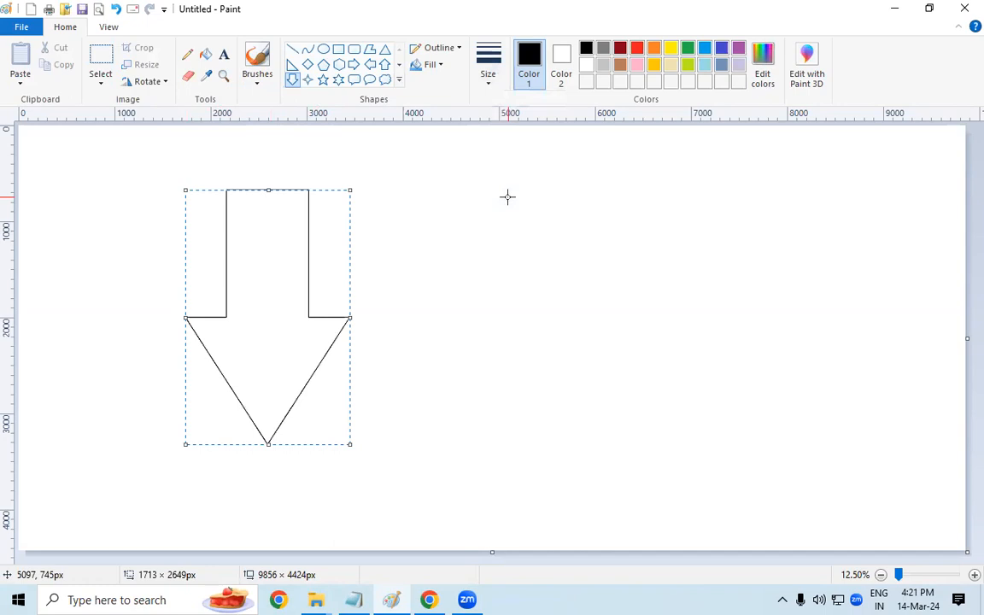
Step: Rotate the selected arrow right 90° and back left 90°
left_click(145, 83)
left_click(147, 103)
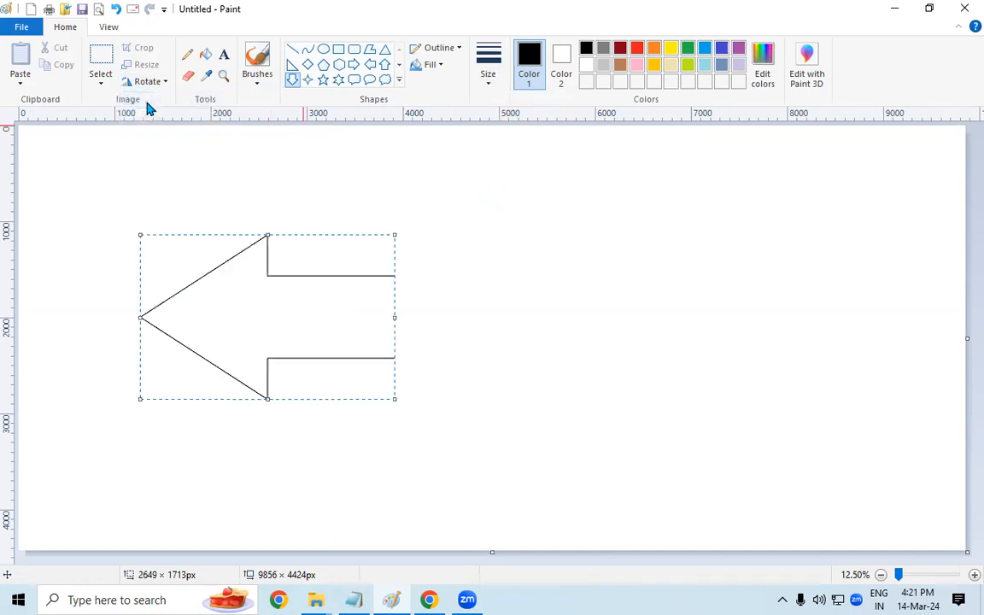
left_click(153, 83)
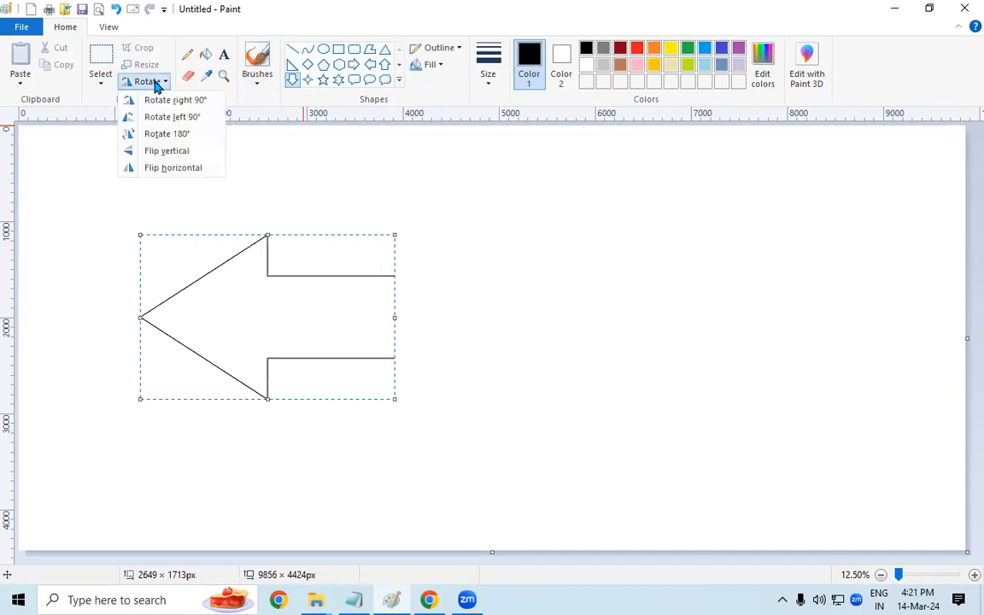
left_click(158, 119)
Step: Rotate the arrow 180°, flip it vertically and horizontally, and delete it from the canvas
left_click(159, 82)
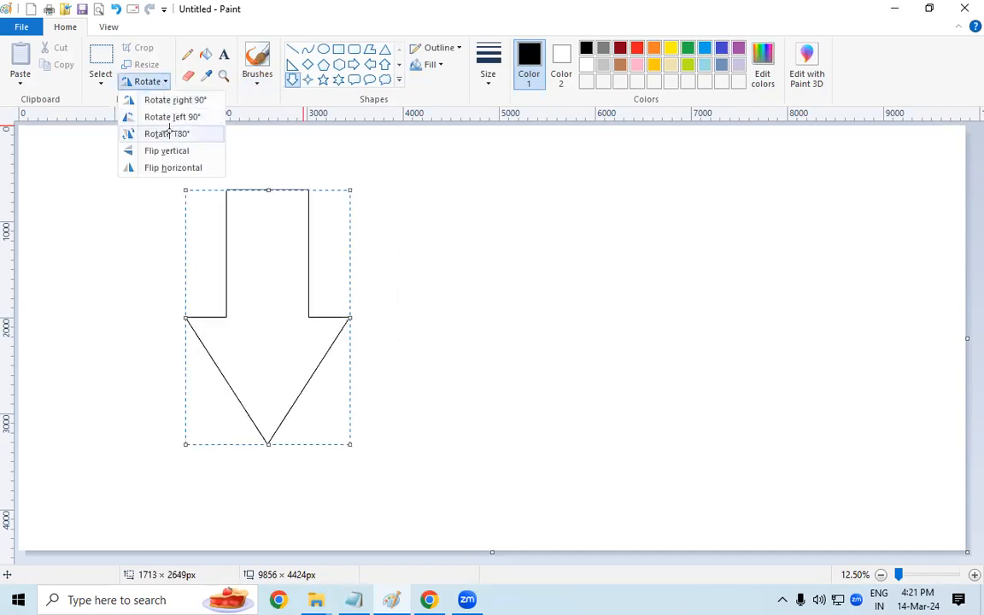
left_click(169, 133)
left_click(163, 82)
left_click(167, 151)
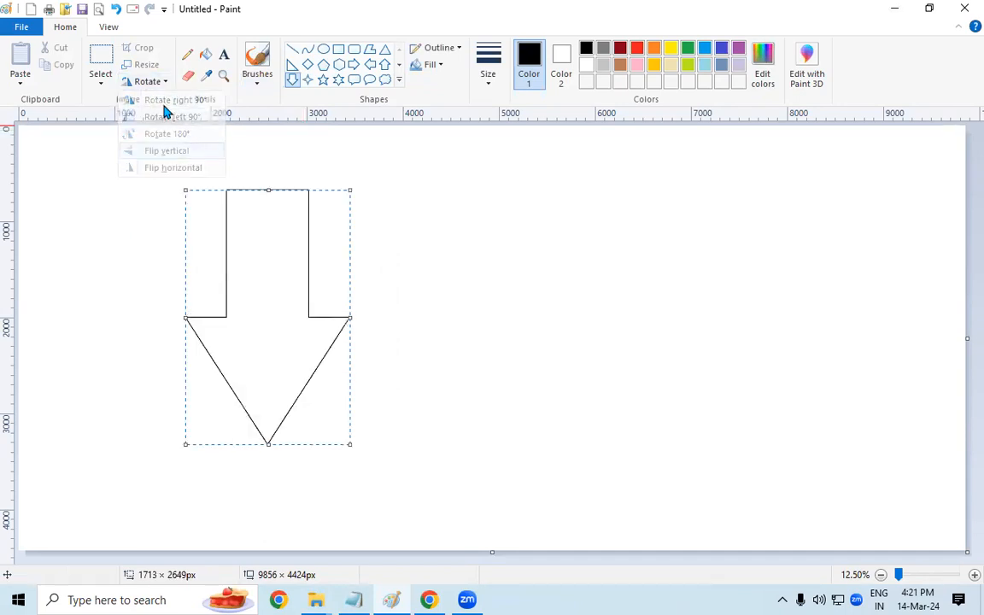
left_click(163, 83)
left_click(167, 168)
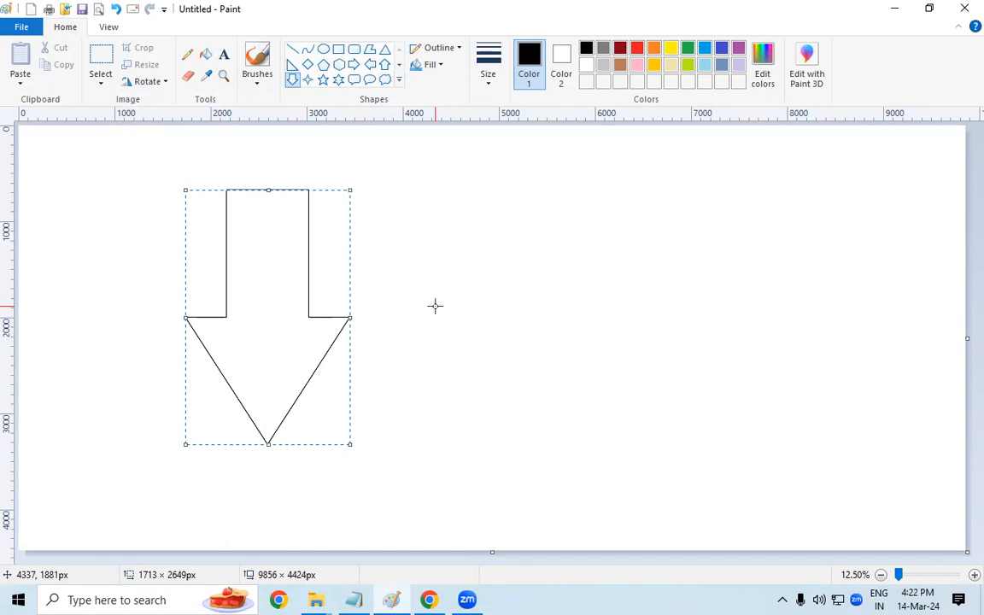
key("Delete")
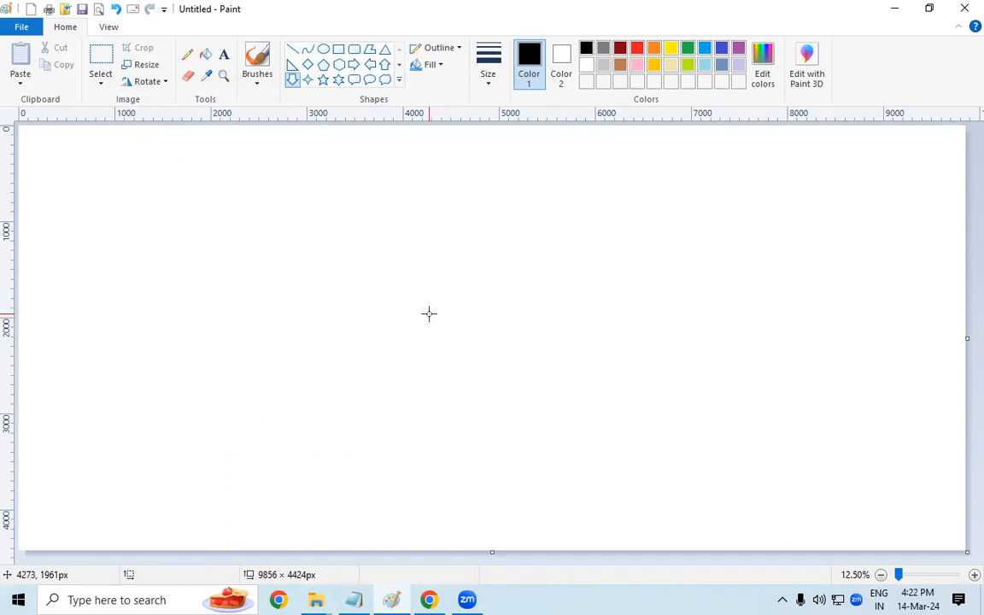
Step: Open the picture "A Photo 22222" from the Music folder without saving the untitled drawing
key("ctrl+o")
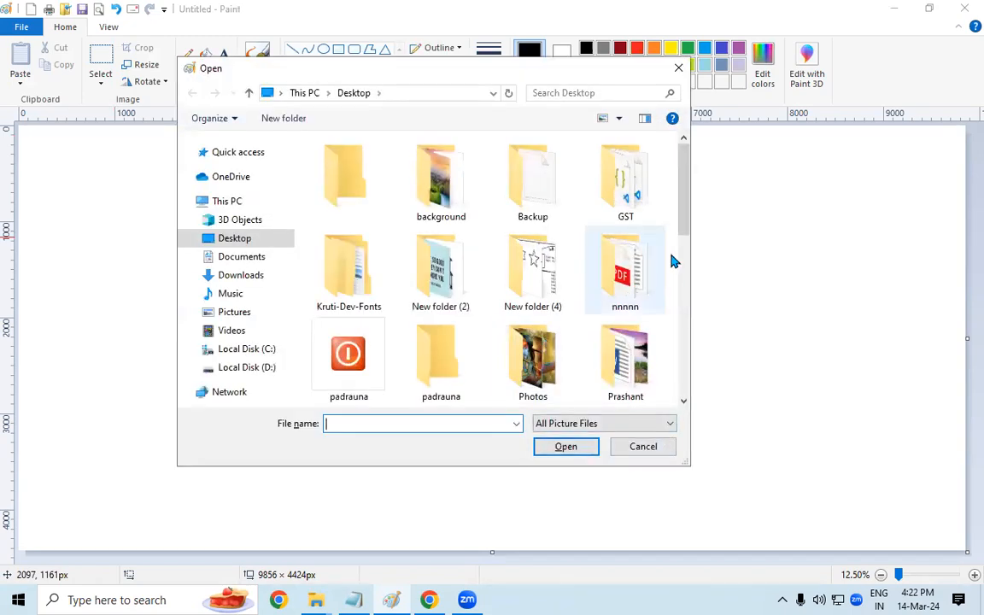
left_click_drag(689, 220, 724, 208)
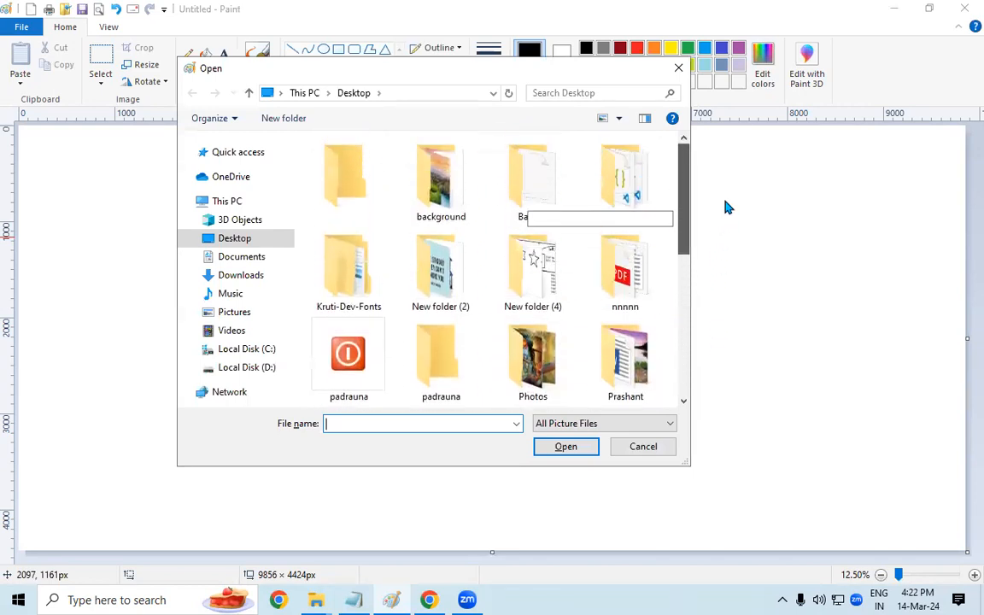
left_click(236, 261)
left_click(242, 275)
left_click_drag(687, 235, 699, 339)
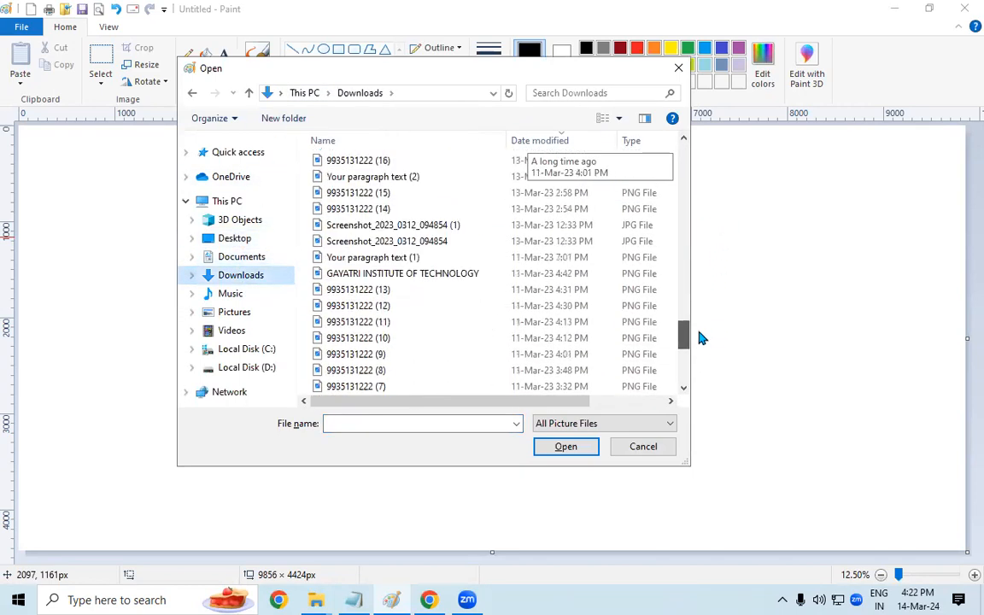
left_click(242, 292)
left_click_drag(683, 158, 683, 188)
left_click(532, 218)
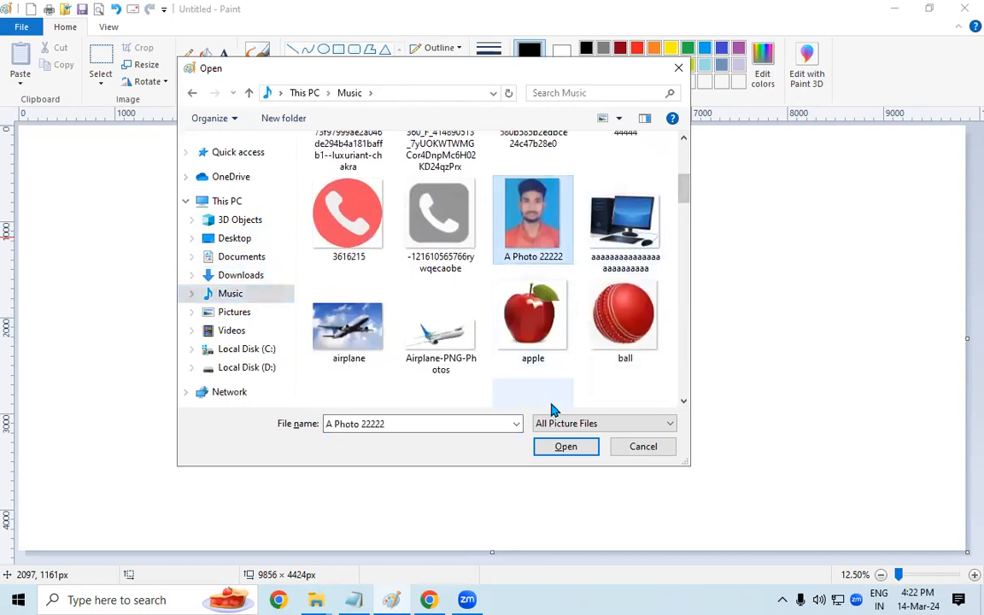
left_click(567, 447)
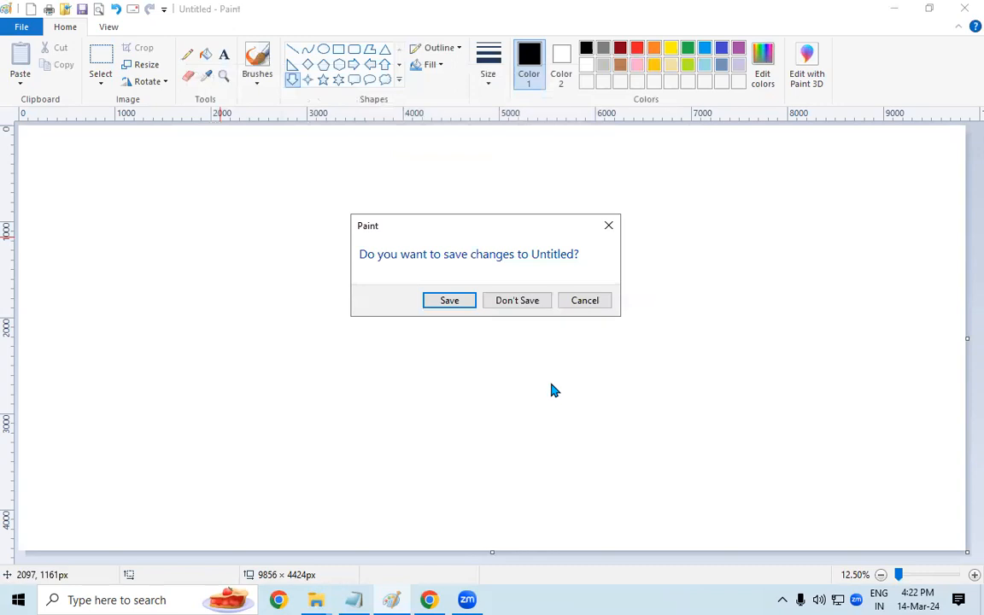
left_click(533, 302)
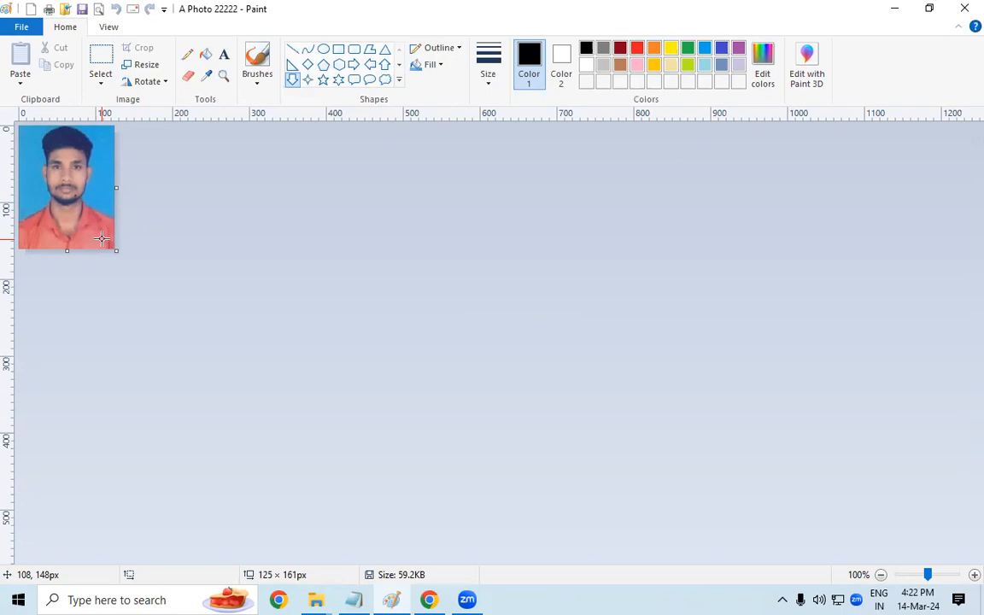
Step: Rotate the photo left 90° once and by 180° twice
left_click(154, 83)
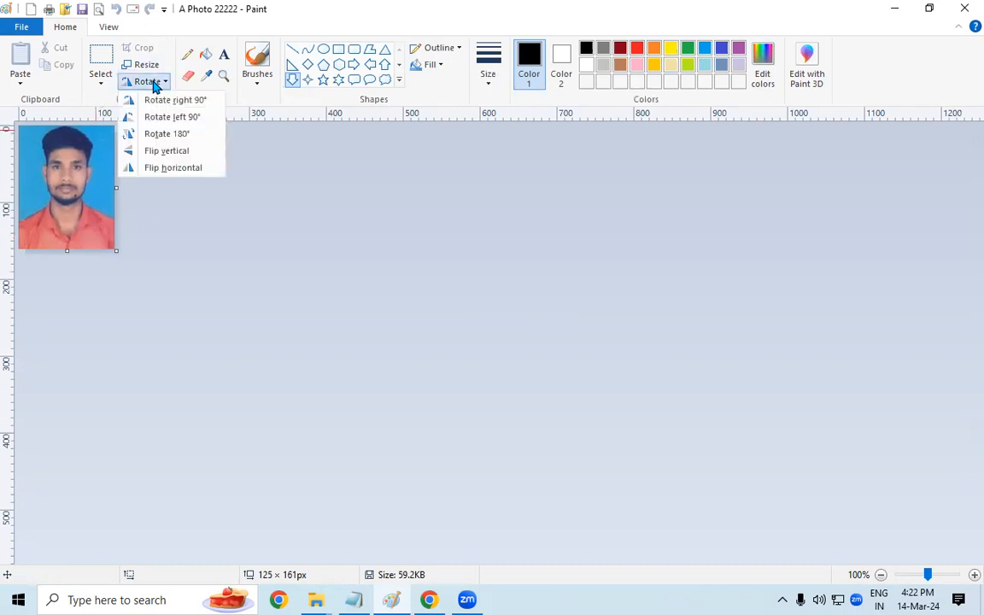
left_click(171, 117)
left_click(157, 80)
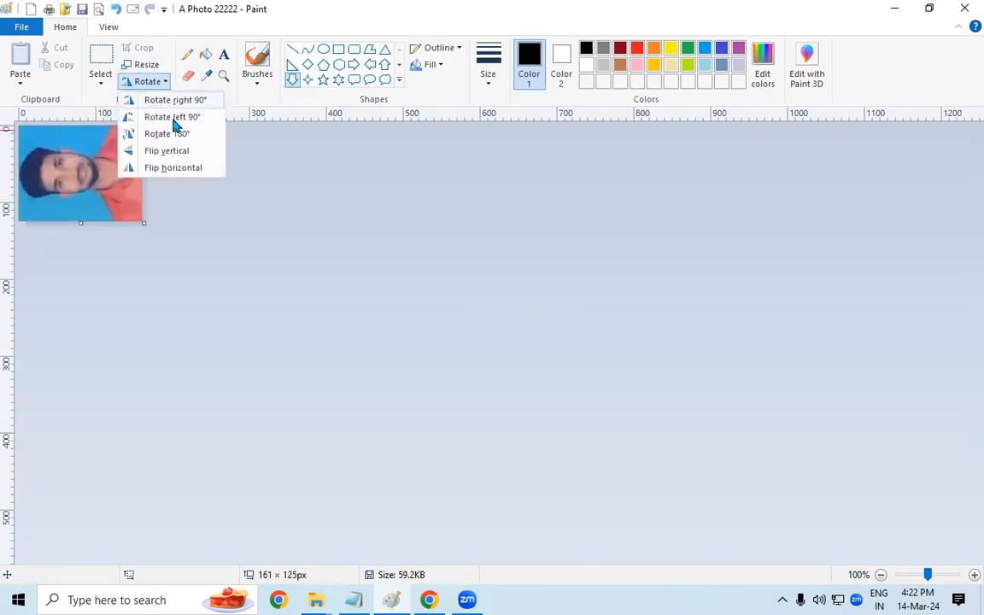
left_click(167, 134)
left_click(147, 82)
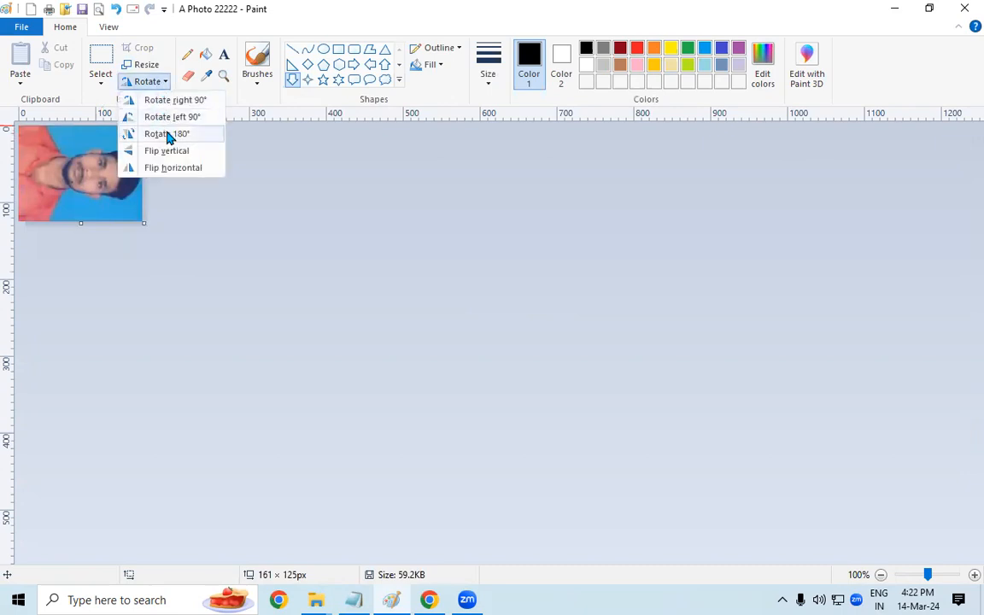
left_click(167, 134)
Step: Flip the photo horizontally and rotate it right 90° and back left 90°
left_click(147, 82)
left_click(173, 169)
left_click(148, 82)
left_click(162, 100)
left_click(154, 82)
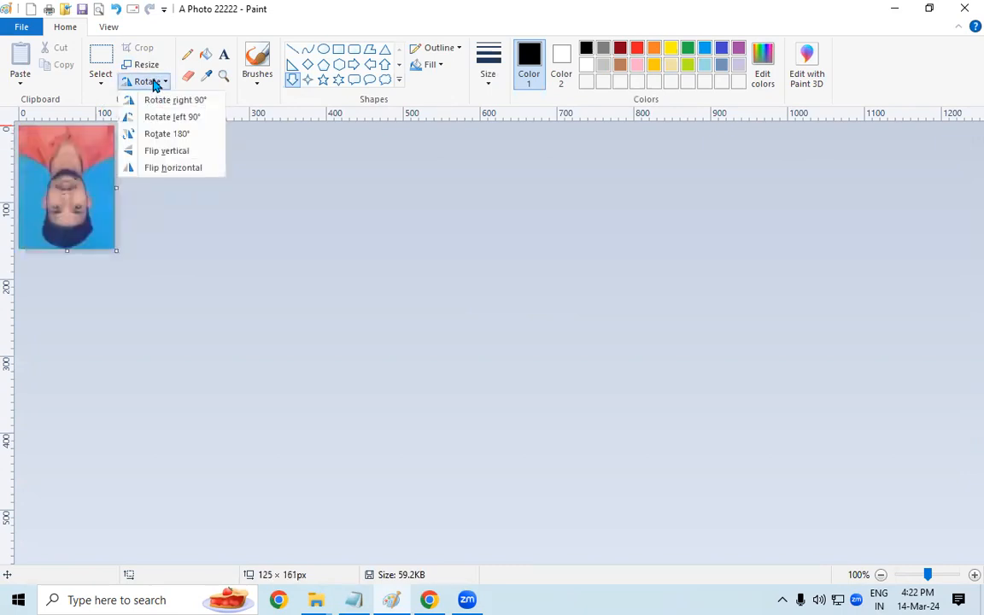
left_click(168, 117)
Step: Rotate the photo 180° and flip it vertically and horizontally
left_click(147, 82)
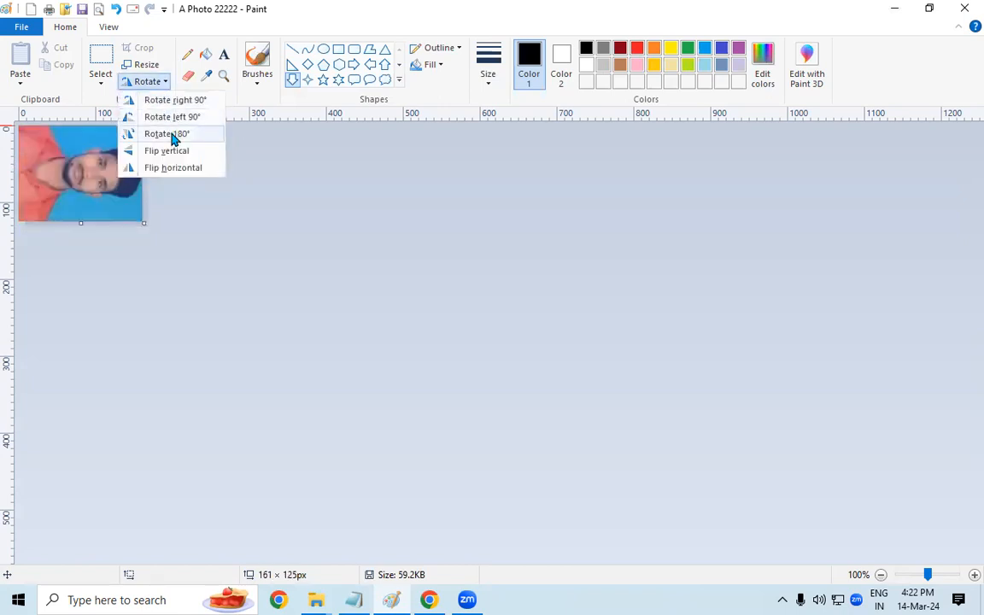
left_click(169, 134)
left_click(147, 81)
left_click(184, 151)
left_click(149, 82)
left_click(179, 169)
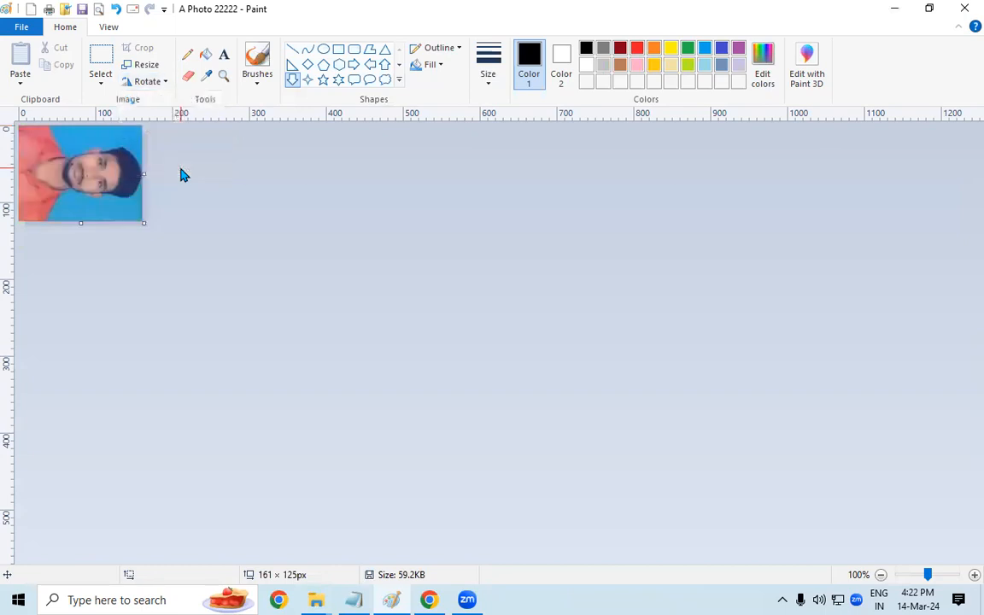
Step: Rotate the photo right 90° three times to bring it upright
left_click(155, 82)
left_click(173, 100)
left_click(154, 83)
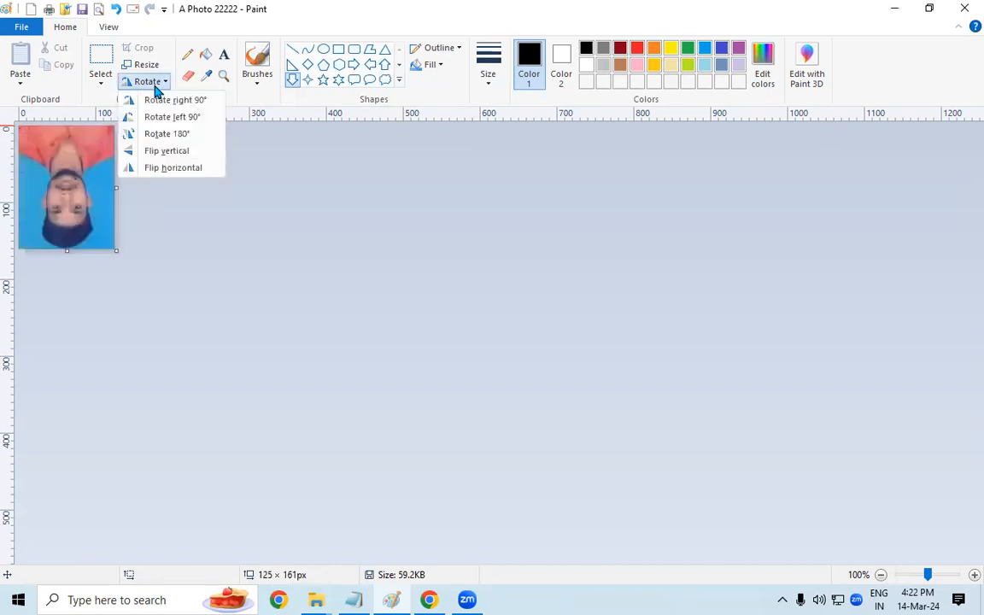
left_click(167, 100)
left_click(161, 83)
left_click(175, 101)
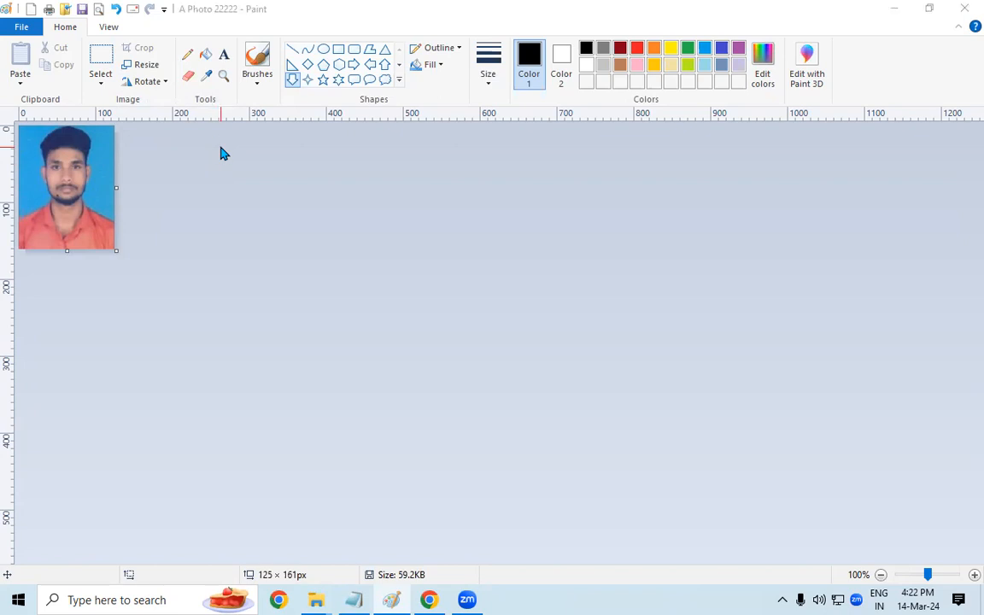
Step: Start a new blank drawing without saving the photo and draw a rectangle about 257 × 164 px near the canvas's upper-left corner
key("ctrl+n")
left_click(527, 310)
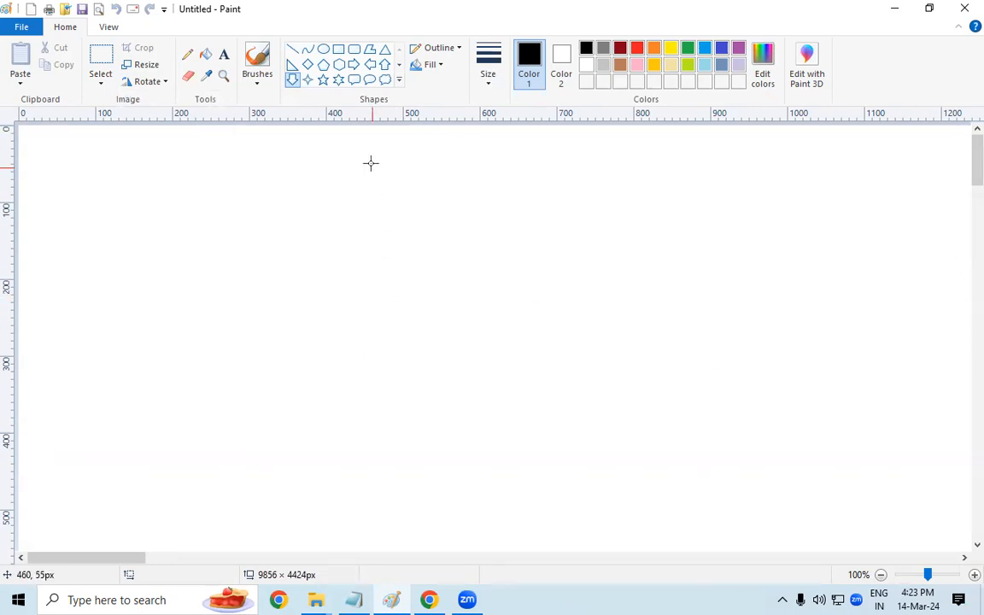
left_click(338, 53)
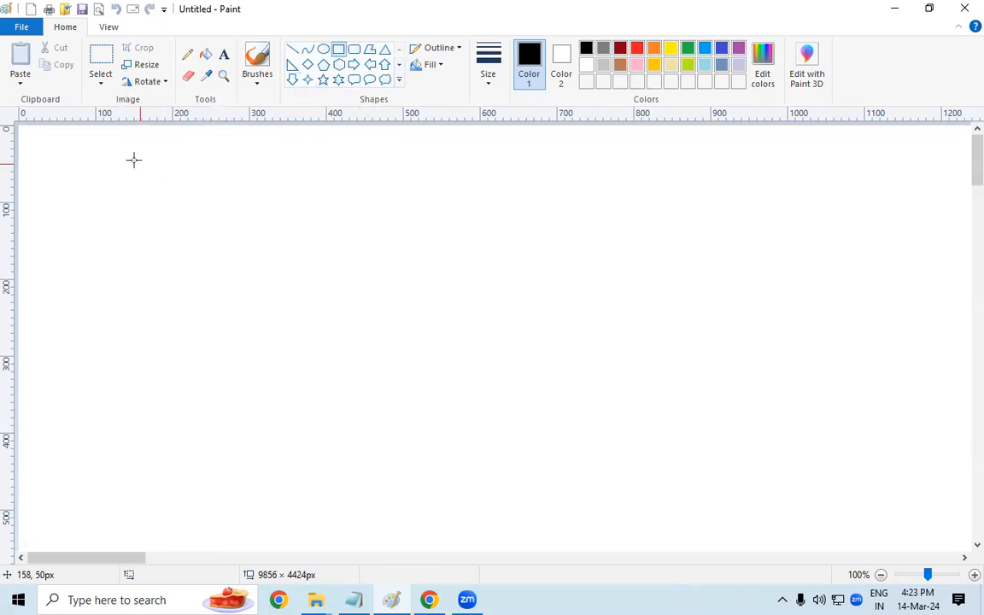
left_click_drag(114, 166, 314, 290)
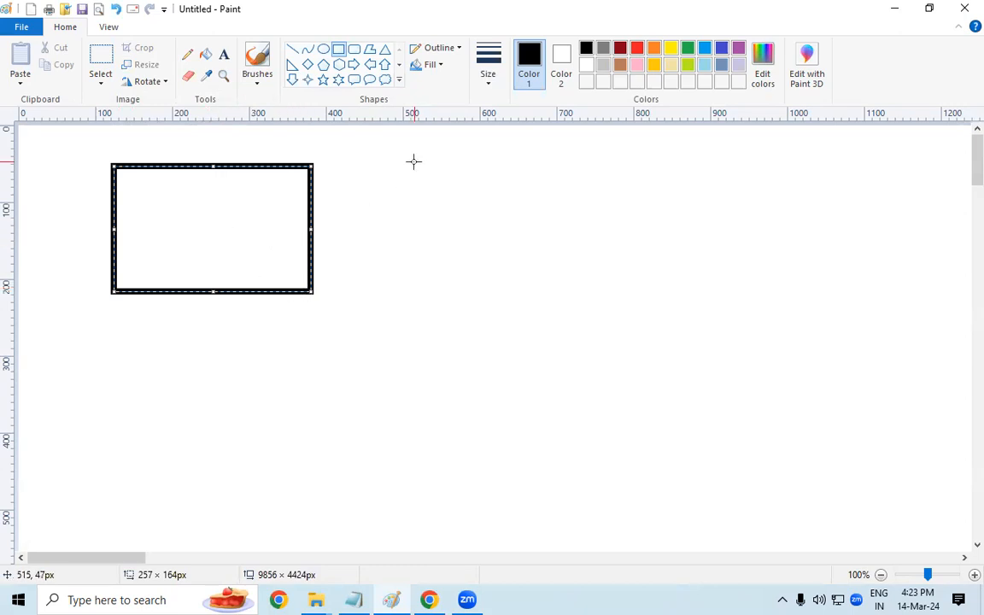
Step: Set the rectangle's outline to the second-thinnest line size and deselect the shape
left_click(495, 81)
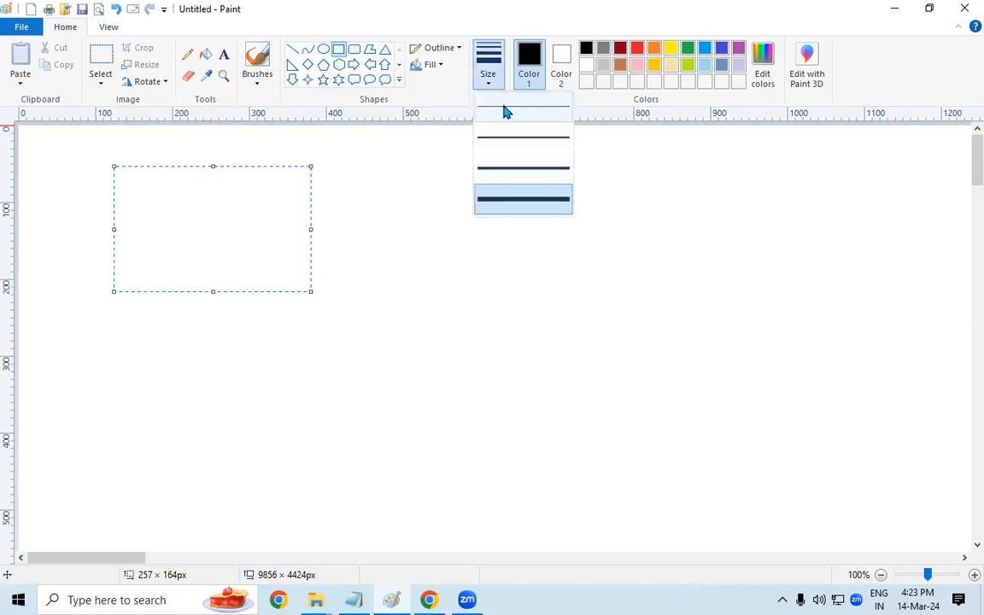
left_click(511, 139)
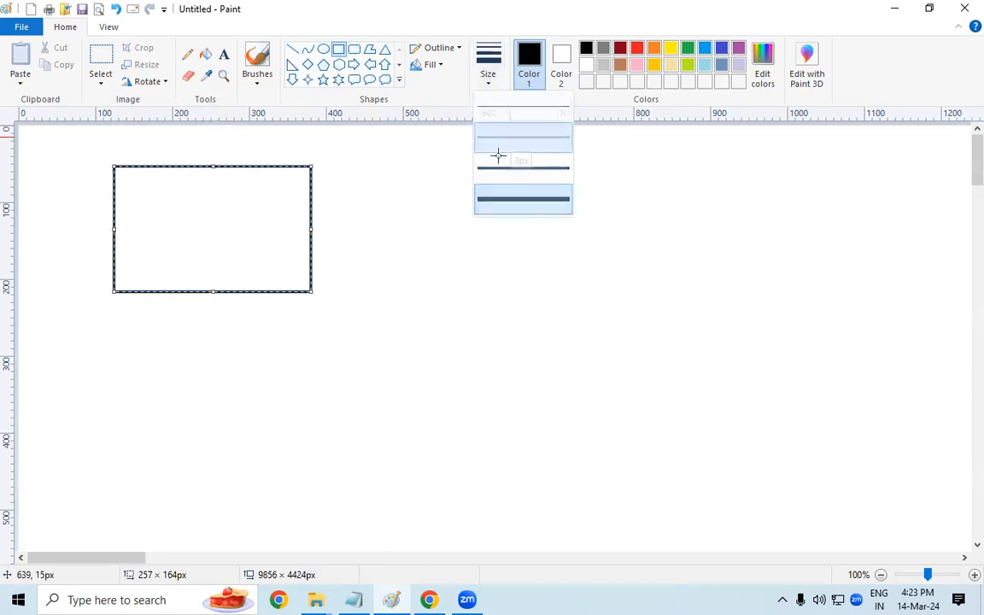
left_click(502, 245)
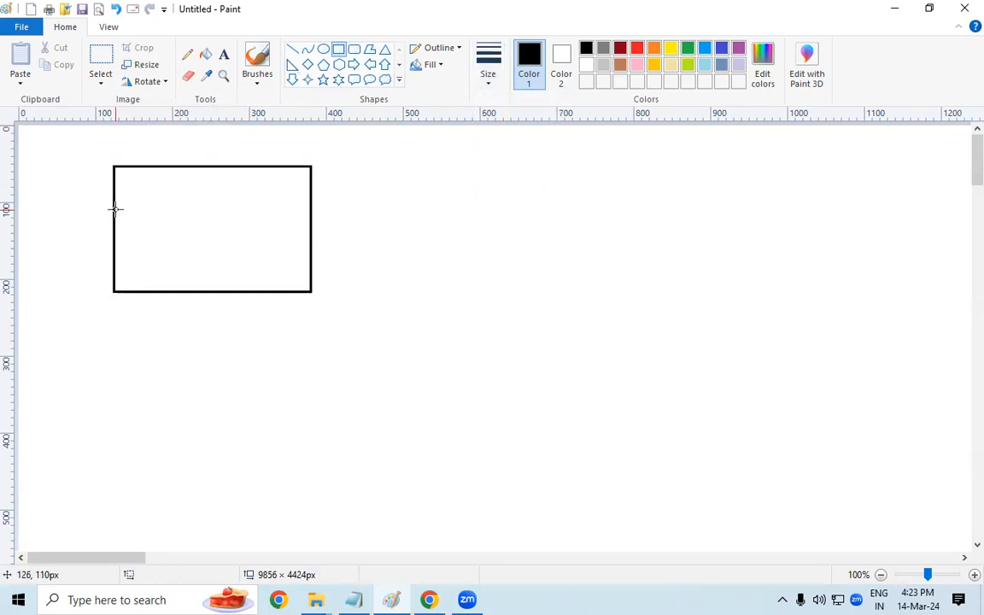
Step: Draw a full-width inner rectangle about 256 × 48 px across the middle of the large rectangle and nudge it up four pixels
left_click_drag(114, 213, 310, 250)
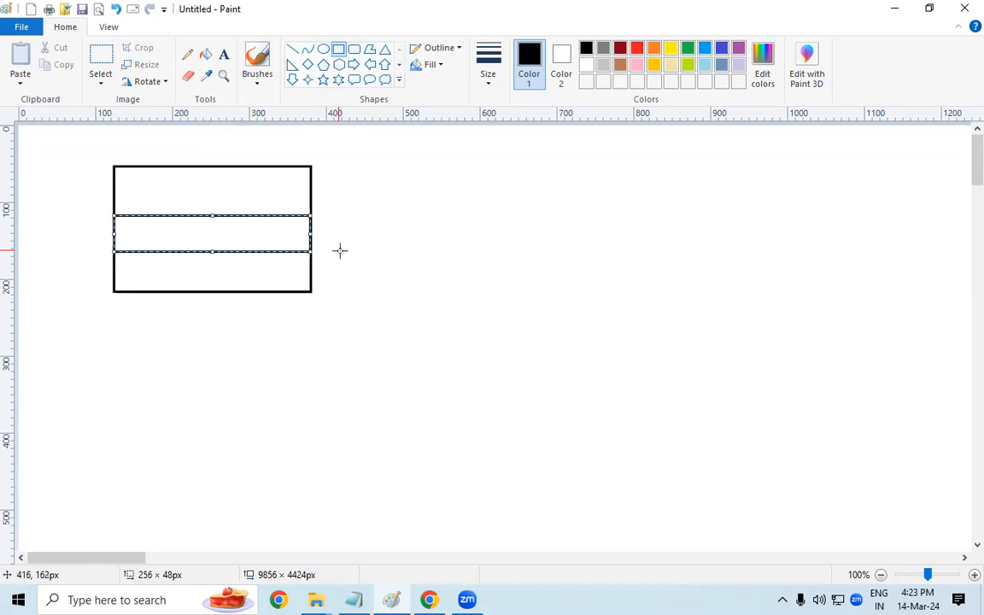
key("Up")
key("Up")
key("Up")
key("Up")
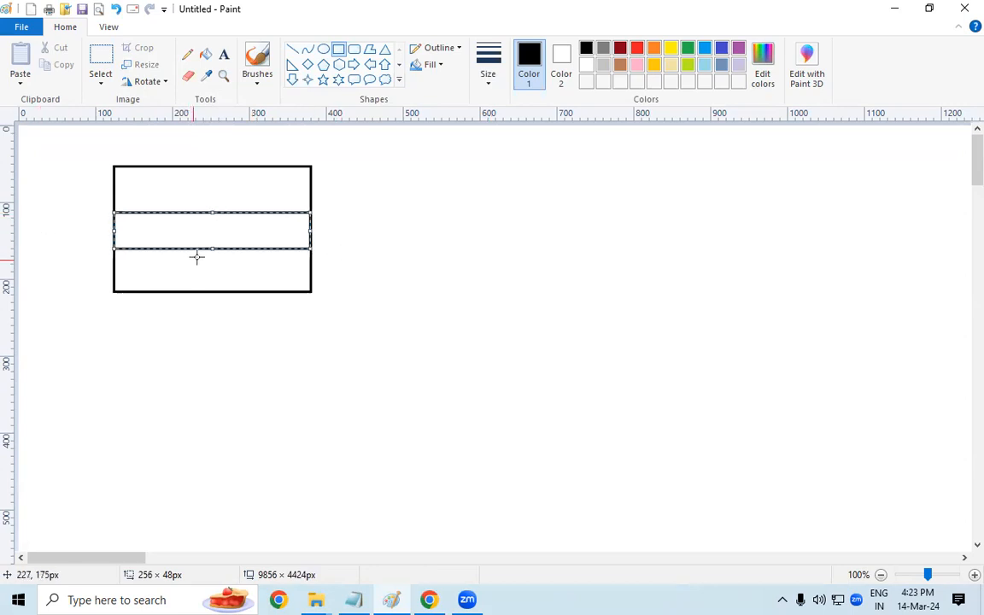
Step: Stretch the inner rectangle to about 55 px high and nudge it up three pixels to form three even bands
left_click_drag(212, 252, 212, 257)
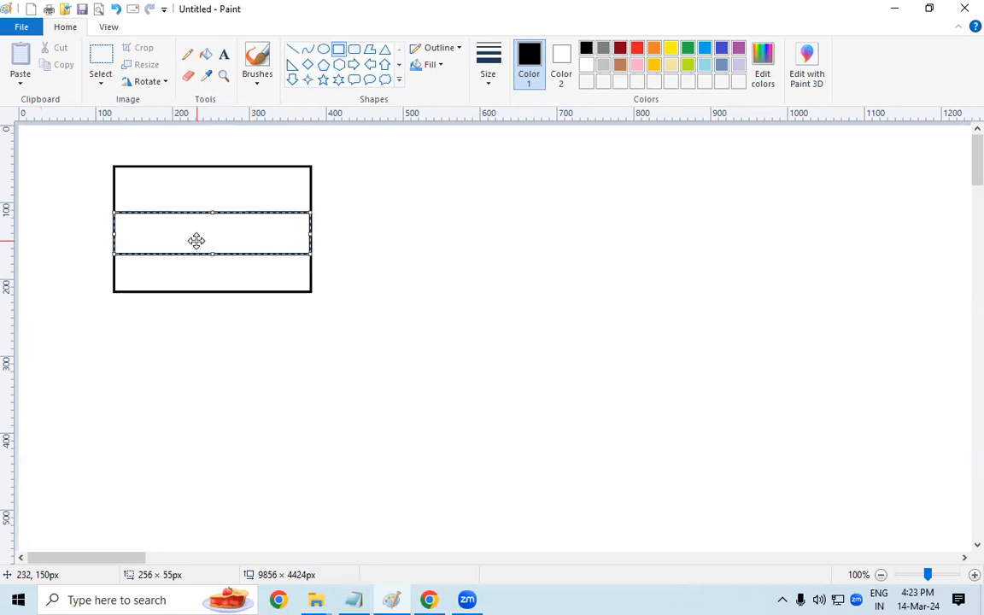
key("Up")
key("Up")
key("Up")
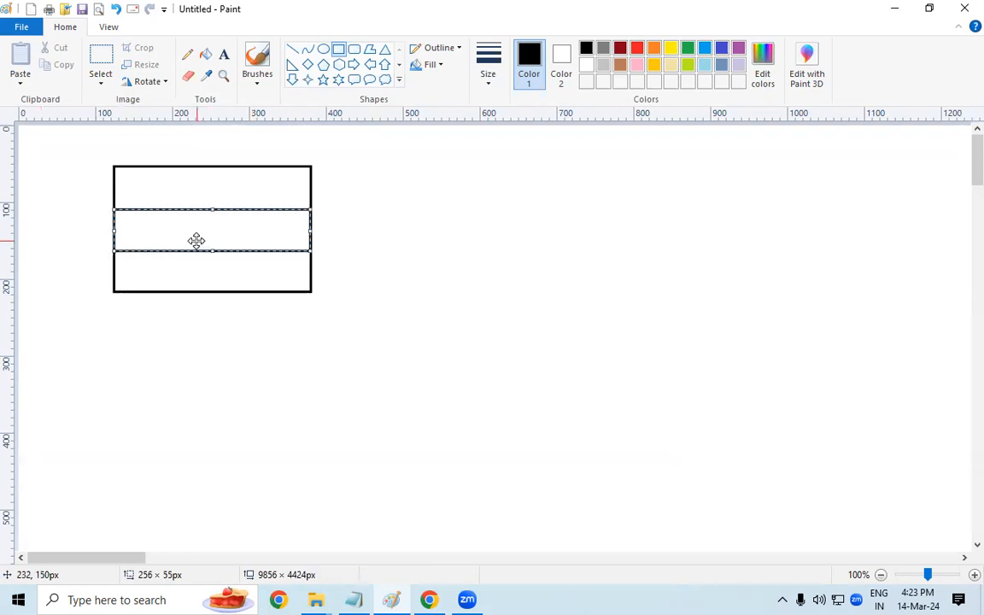
left_click(450, 252)
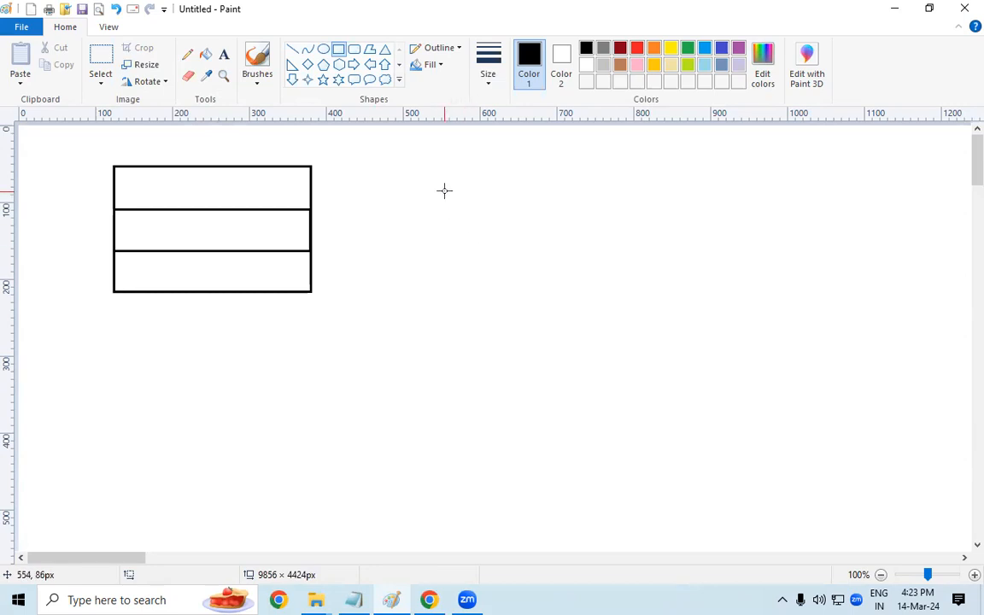
Step: Draw an ellipse about 47 × 53 px inside the middle band, spanning its full height, and deselect it
left_click(324, 49)
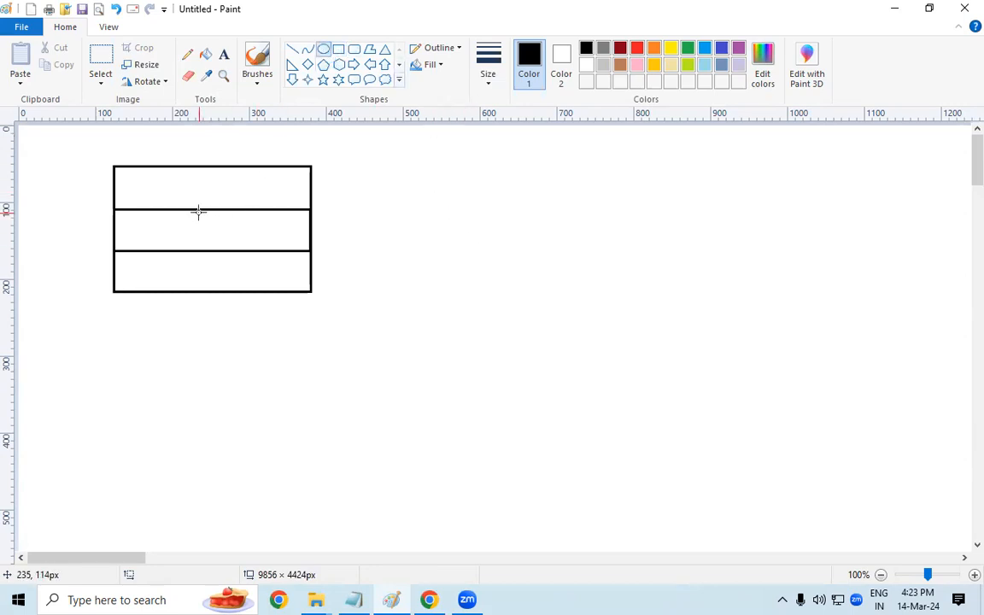
left_click_drag(197, 209, 209, 232)
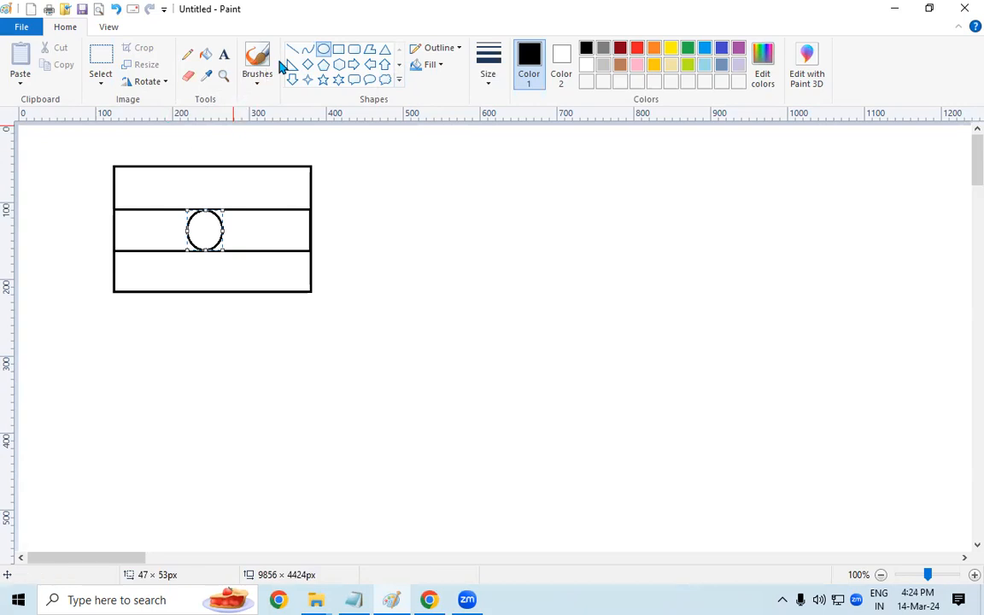
left_click(426, 242)
Step: Draw vertical, horizontal and two diagonal lines across the ellipse to form eight wheel spokes
left_click(293, 50)
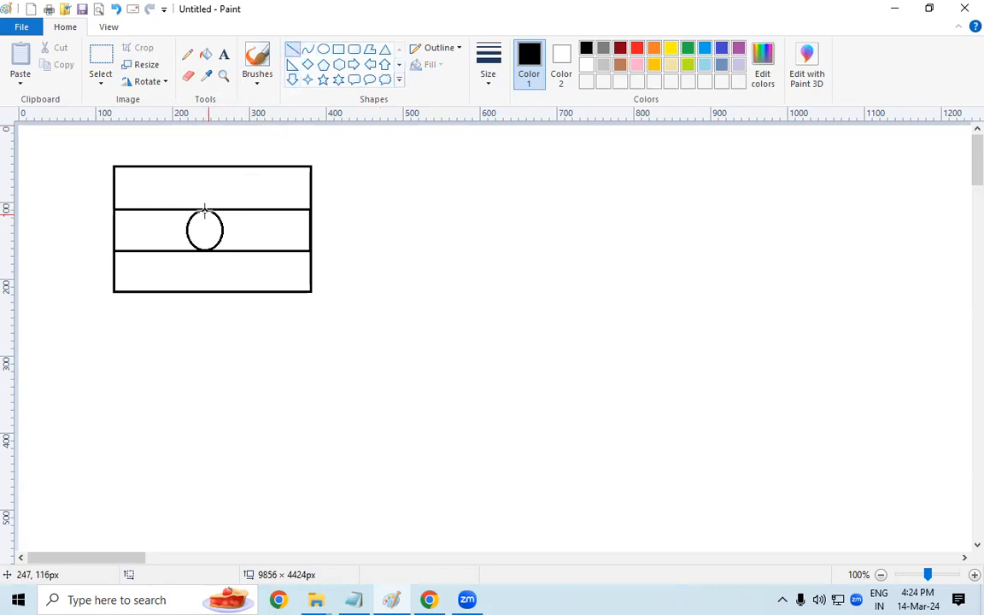
left_click_drag(204, 209, 202, 249)
left_click_drag(205, 250, 204, 250)
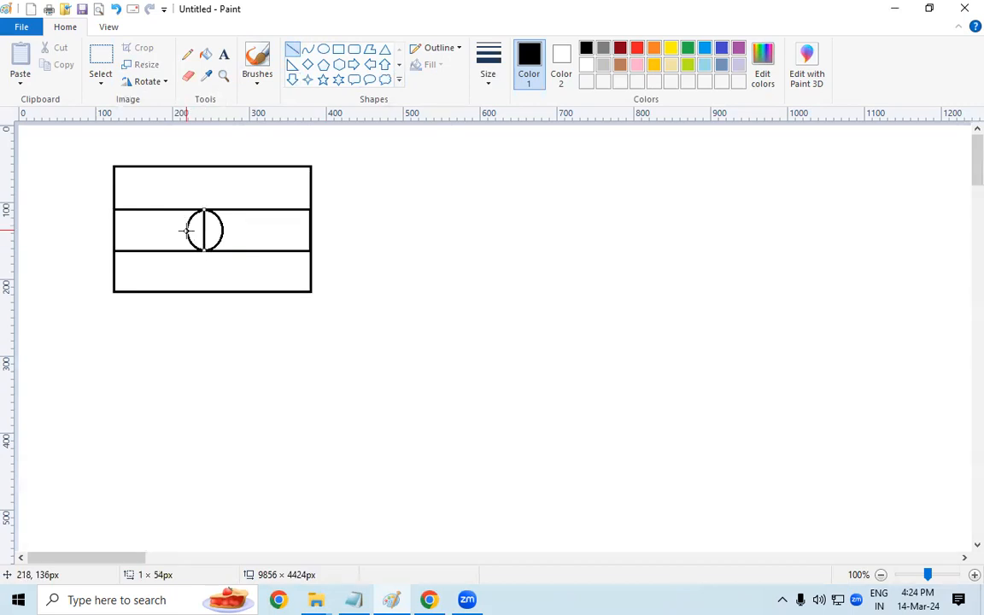
left_click_drag(188, 229, 222, 228)
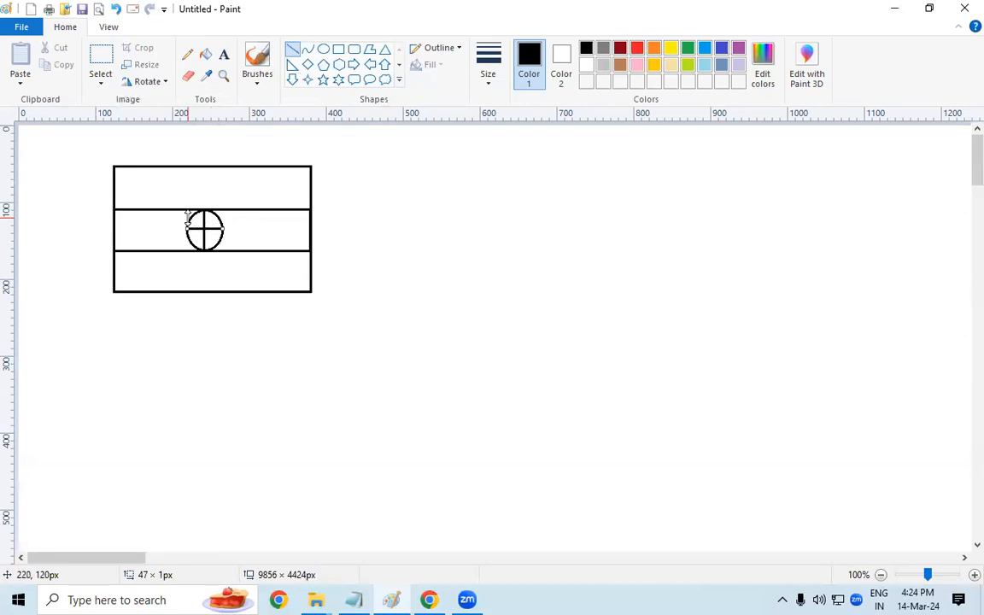
left_click(164, 227)
left_click_drag(192, 219, 219, 242)
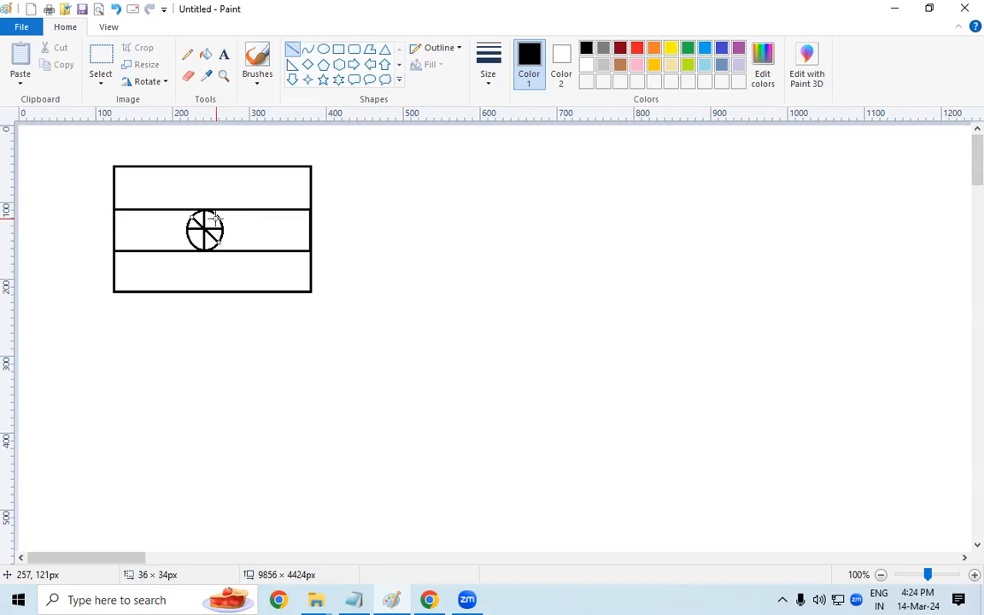
left_click_drag(217, 215, 190, 240)
left_click(421, 256)
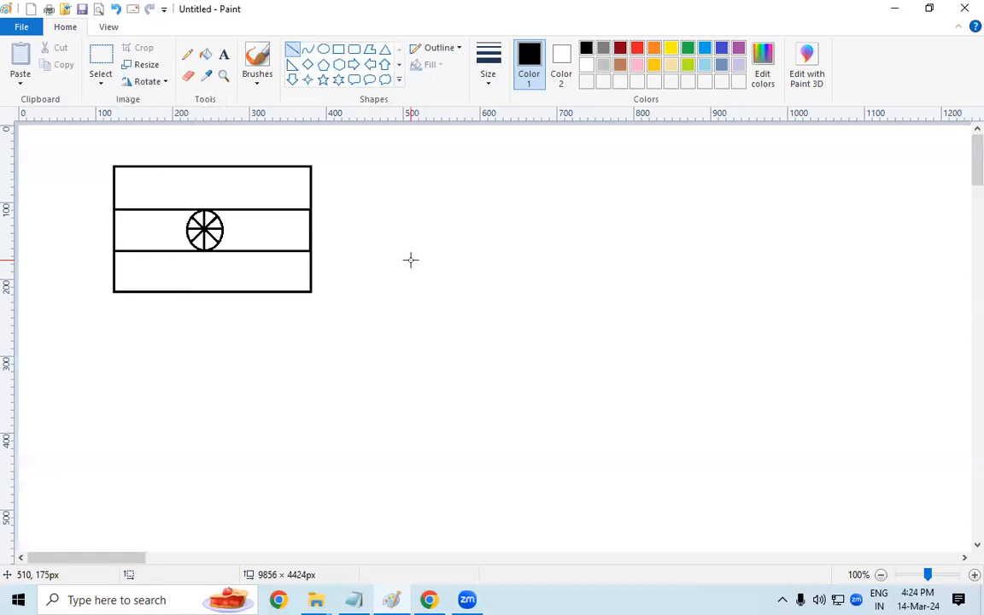
Step: Fill the flag's top band with orange and its bottom band with green
left_click(206, 58)
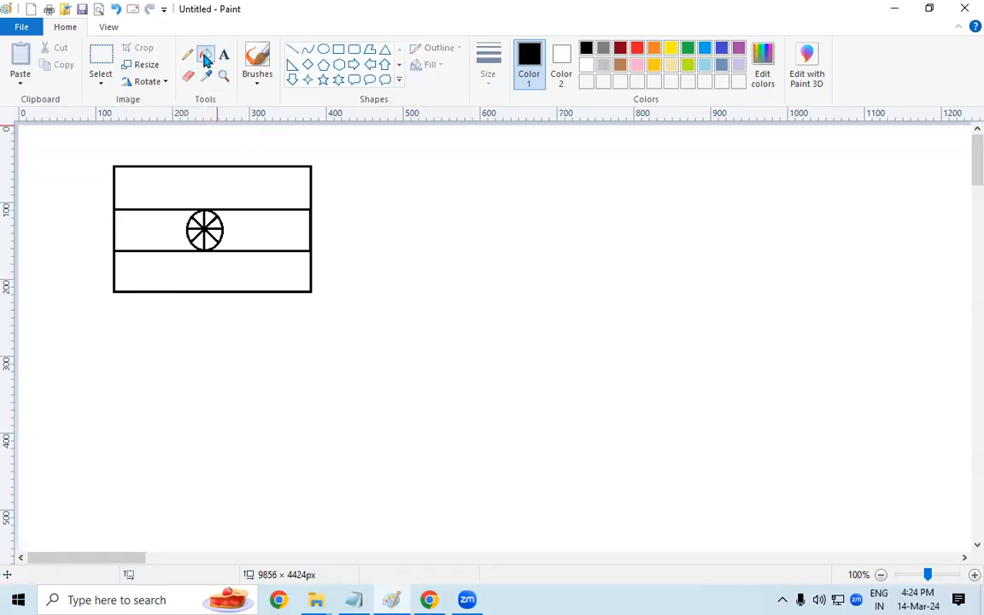
left_click(654, 49)
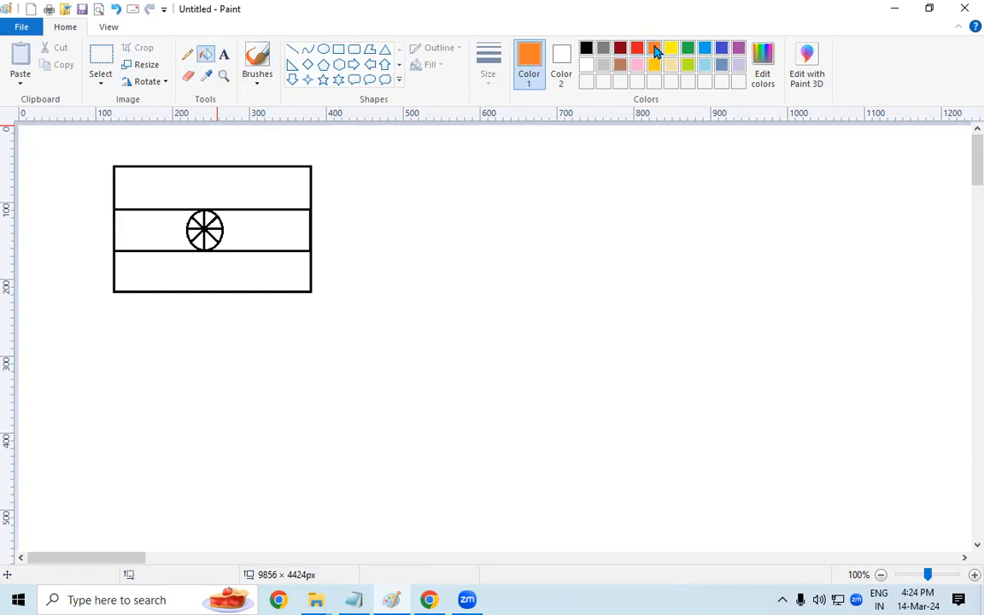
left_click(270, 182)
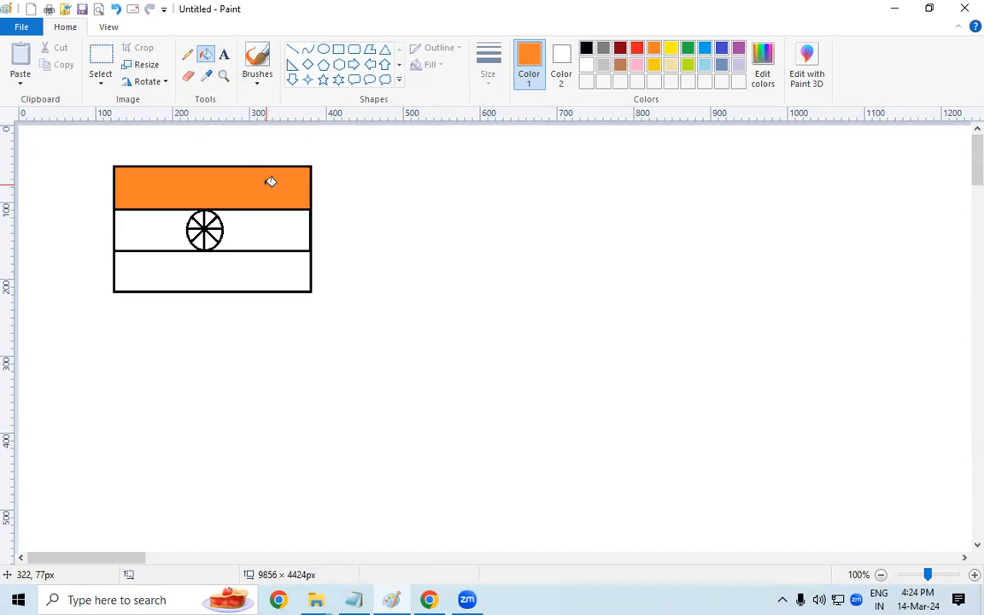
key("ctrl+z")
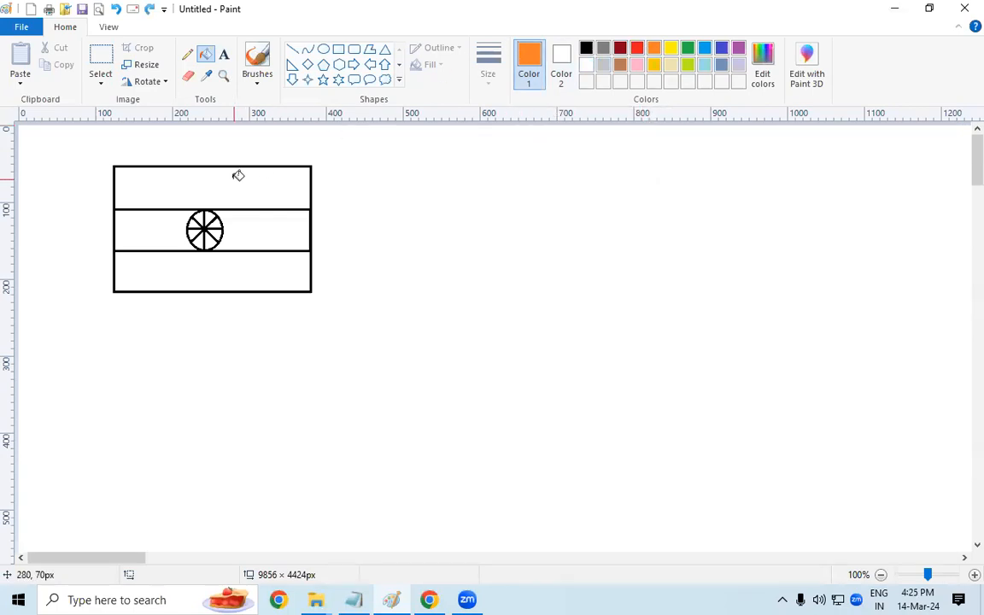
left_click(238, 175)
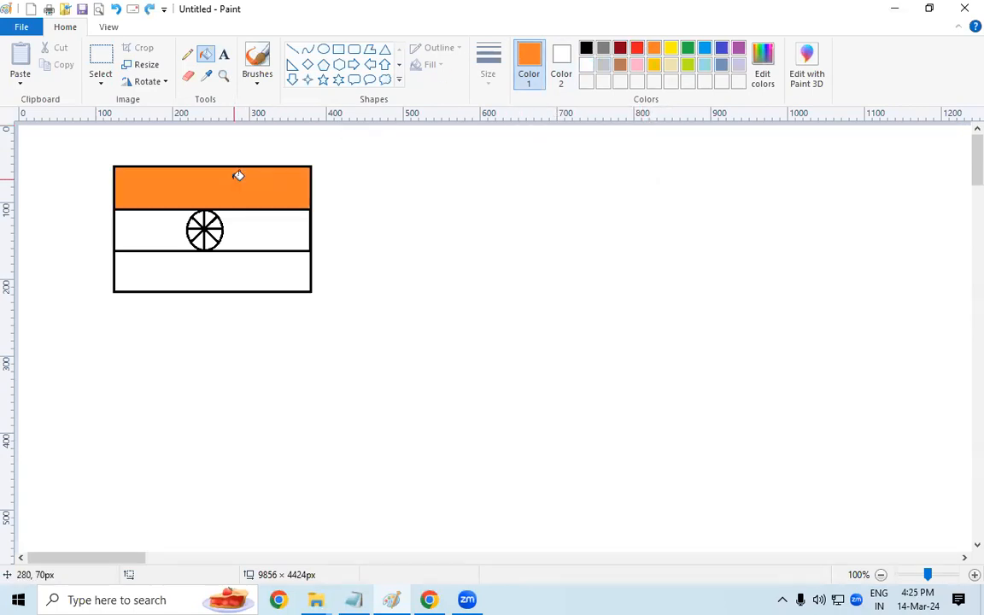
left_click(688, 48)
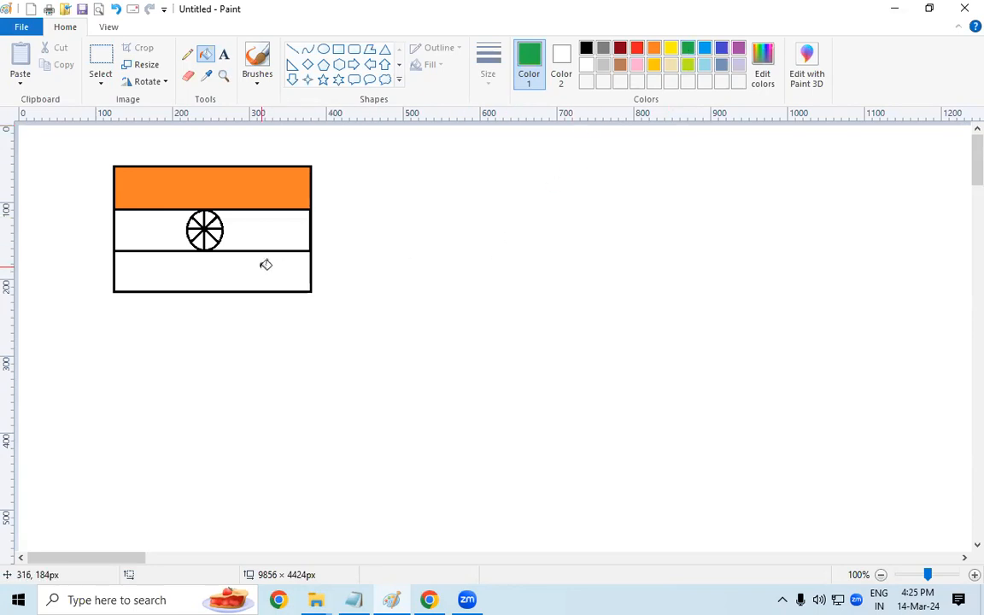
left_click(264, 275)
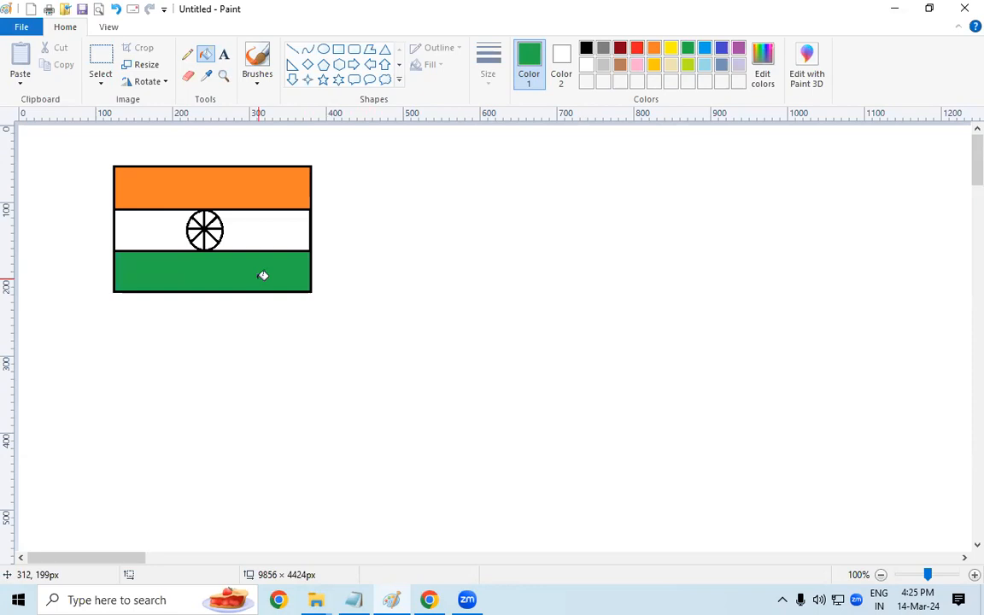
Step: Draw a black-outlined pole rectangle about 11 × 409 px along the flag's left edge, extending well below it
left_click(587, 49)
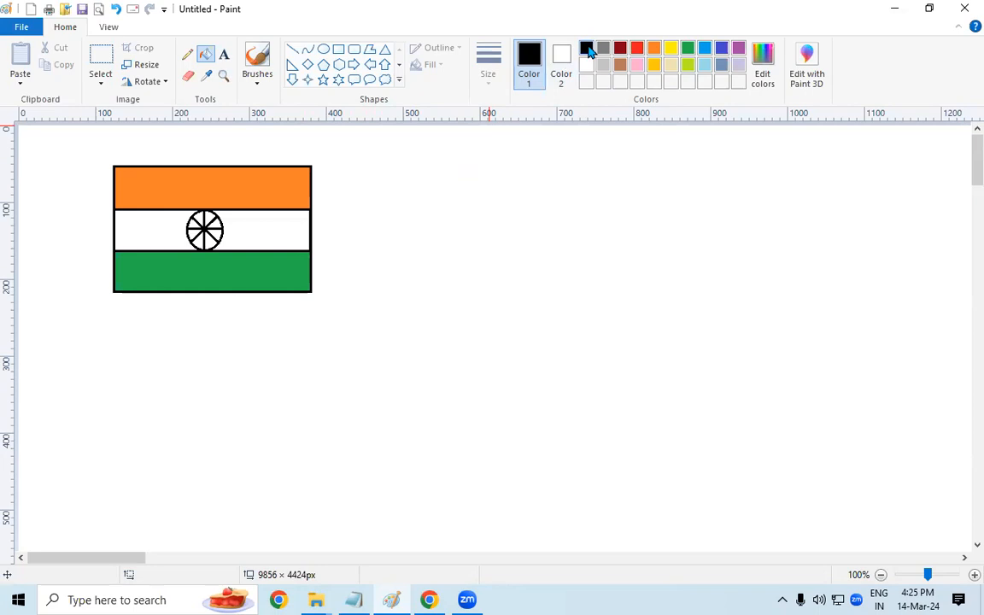
left_click(339, 53)
left_click_drag(105, 149, 111, 462)
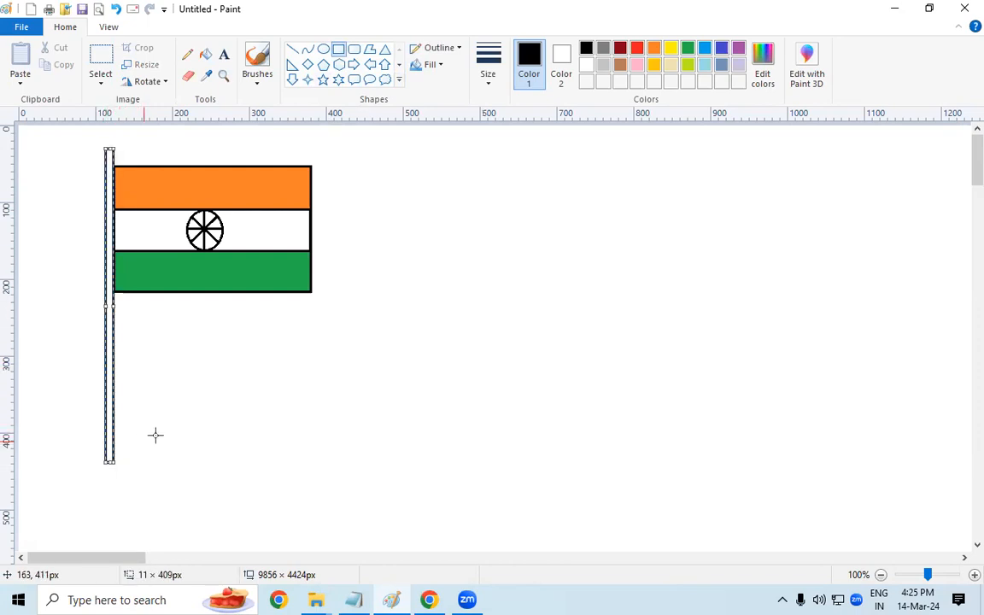
left_click(473, 384)
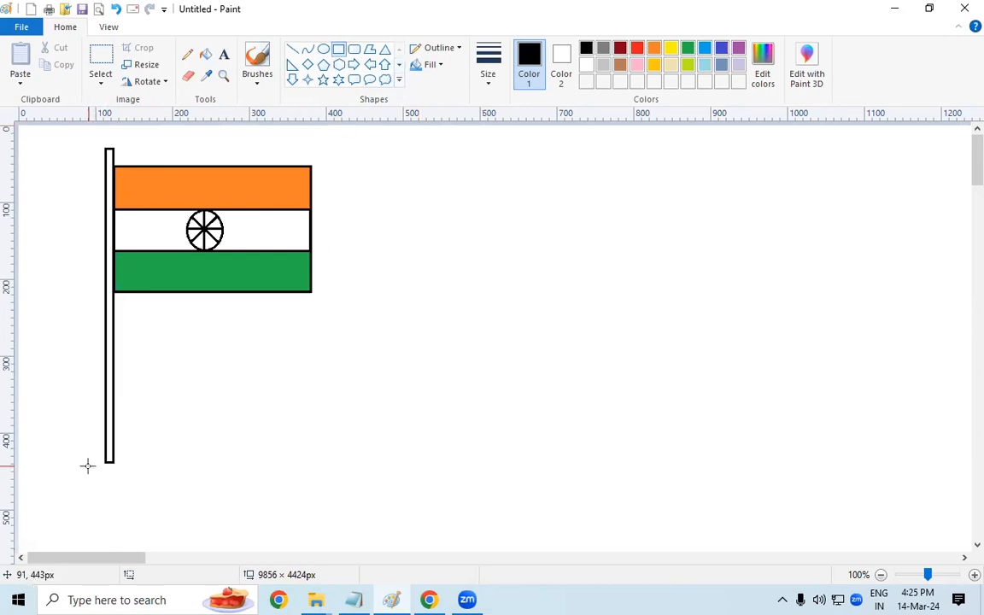
Step: Draw a three-tier stepped base of widening rectangles under the pole, from about 54 × 26 px down to about 170 × 41 px
left_click_drag(87, 462, 129, 482)
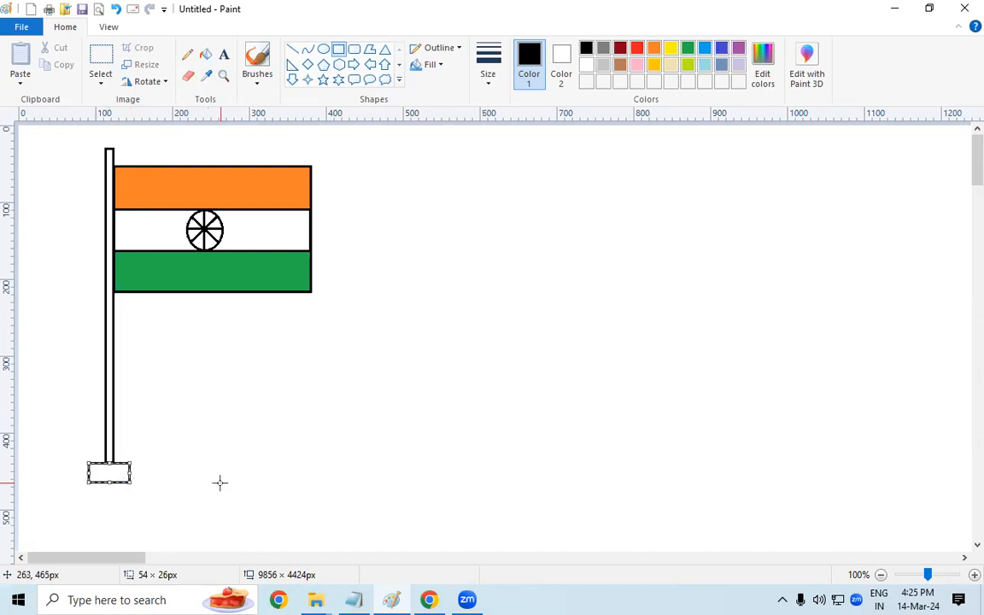
left_click_drag(367, 404, 370, 409)
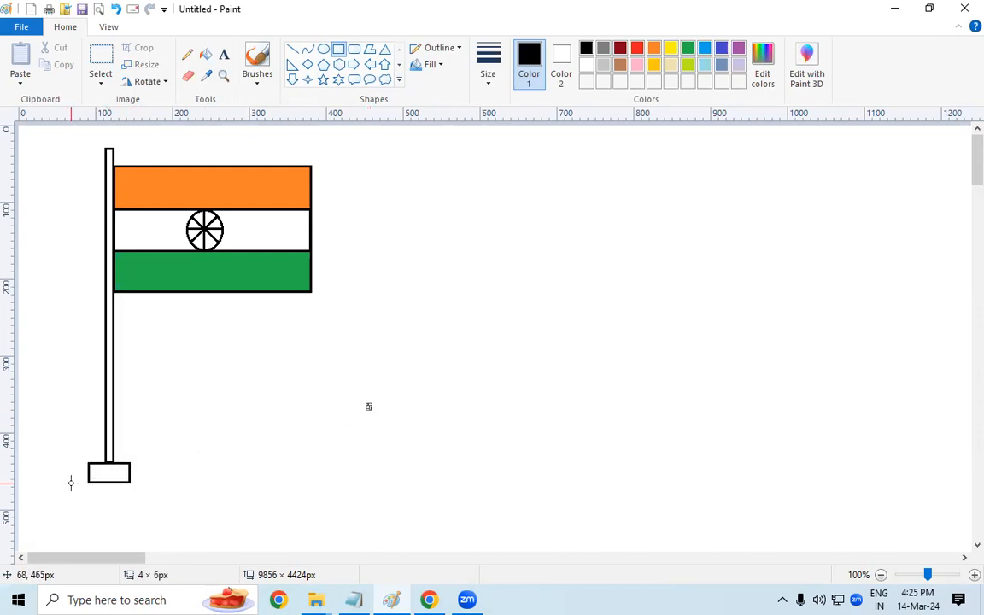
left_click_drag(71, 483, 147, 510)
left_click_drag(42, 511, 172, 541)
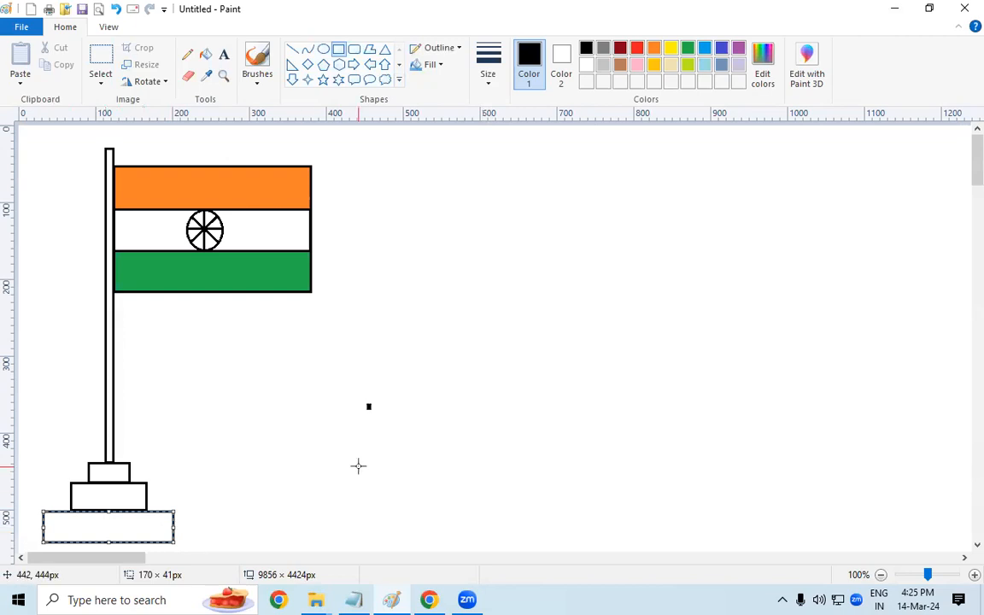
Step: Draw a curved rope about 80 px wide from the pole's top down its left side, bending outward near the base
left_click(323, 64)
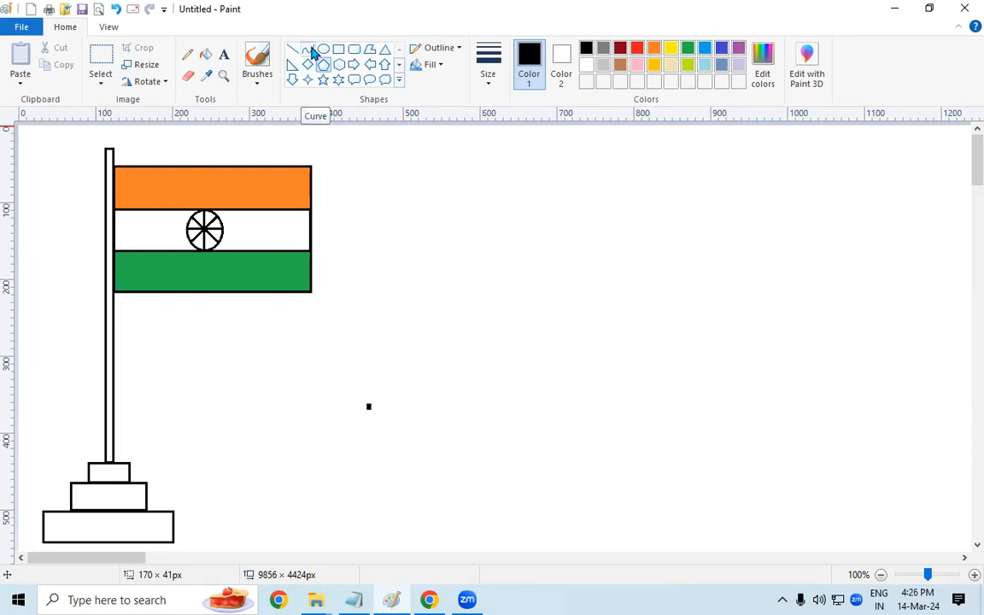
left_click(309, 50)
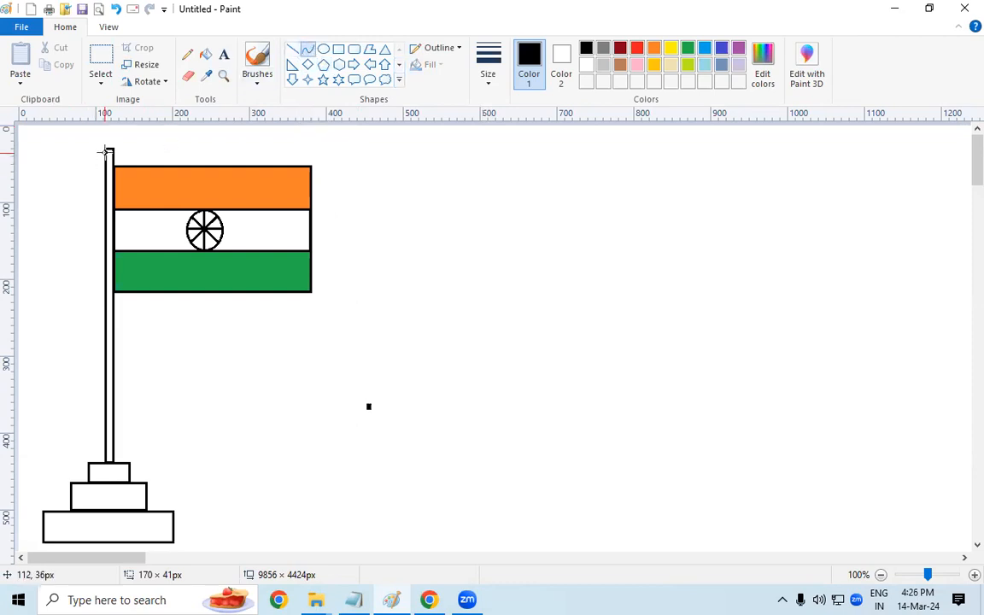
left_click_drag(104, 154, 45, 434)
left_click_drag(69, 323, 92, 479)
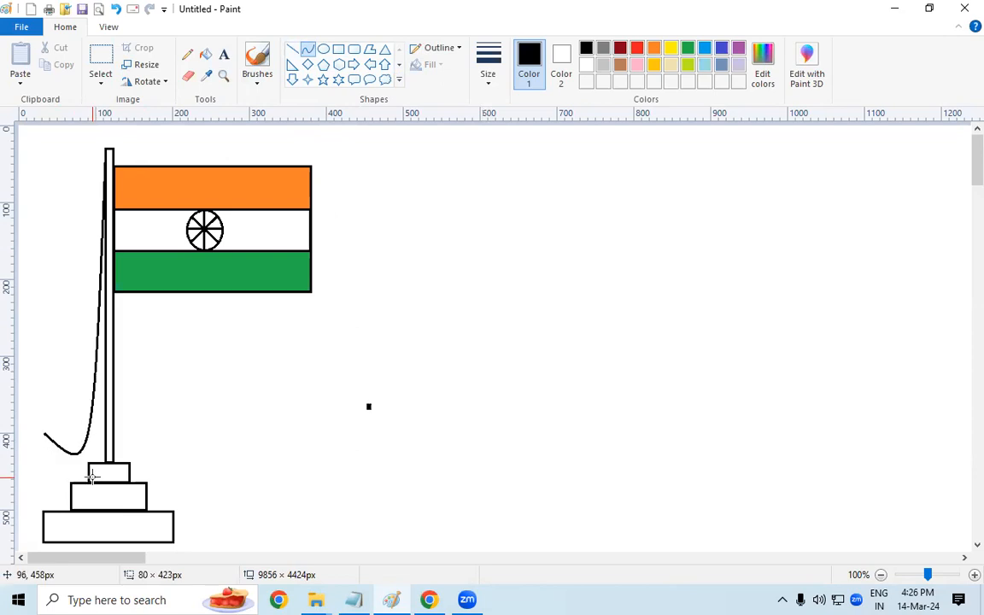
Step: Fill the flagpole with black
left_click(341, 57)
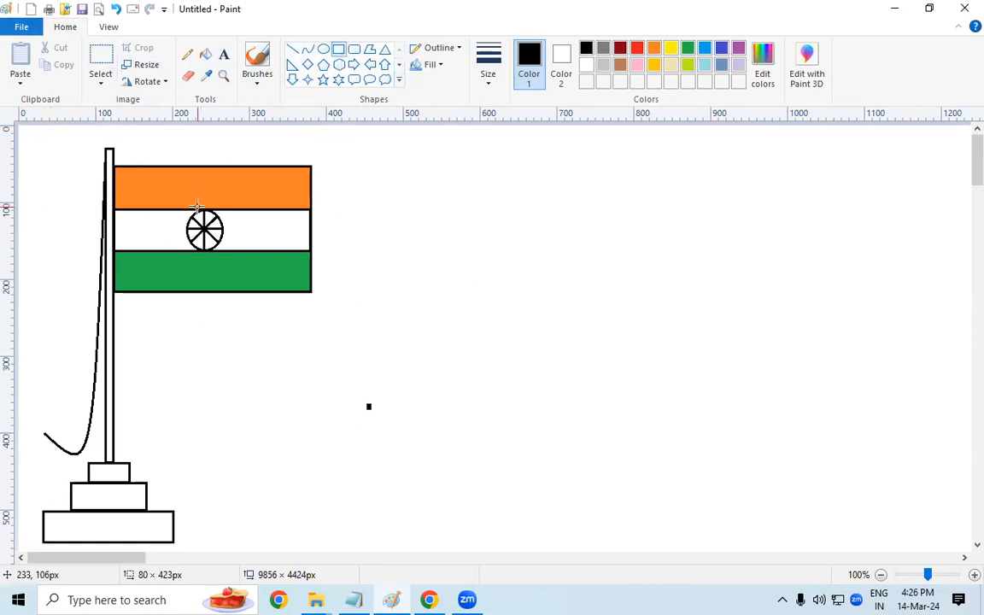
left_click(206, 56)
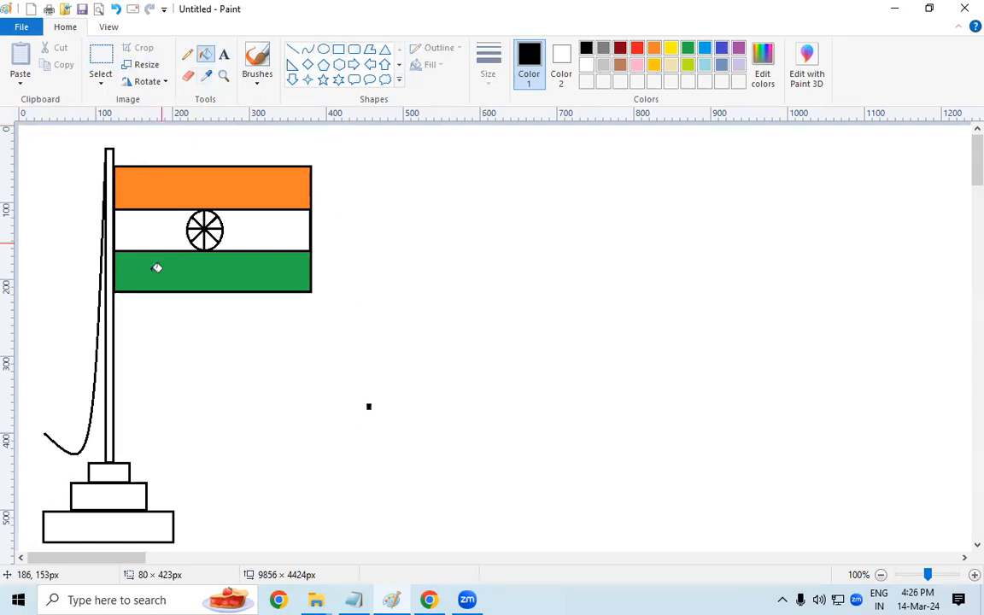
left_click(111, 350)
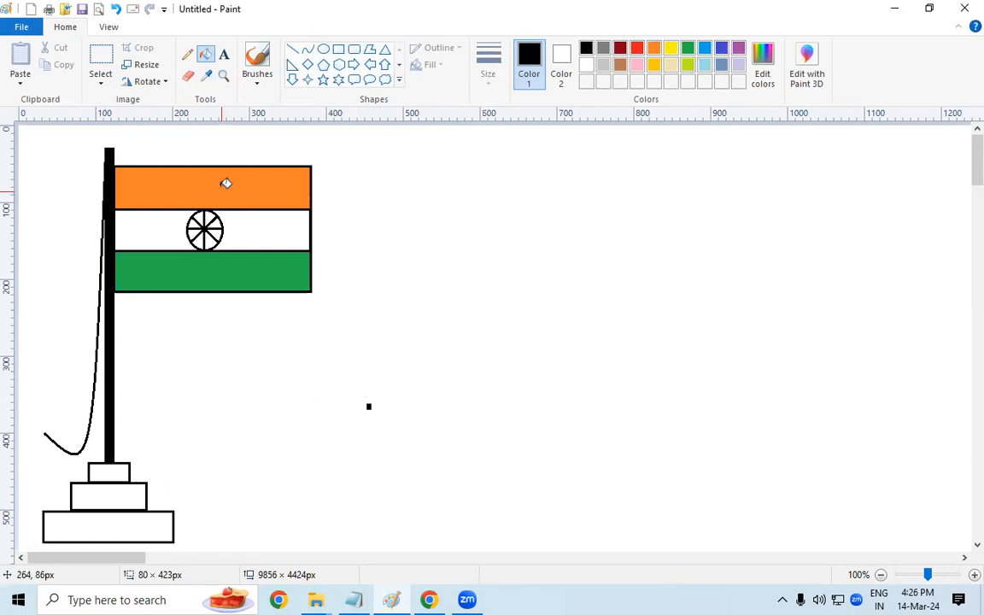
Step: Add the text "INDIA IS MY COUNTRY" in the blank area to the right of the flag
left_click(225, 56)
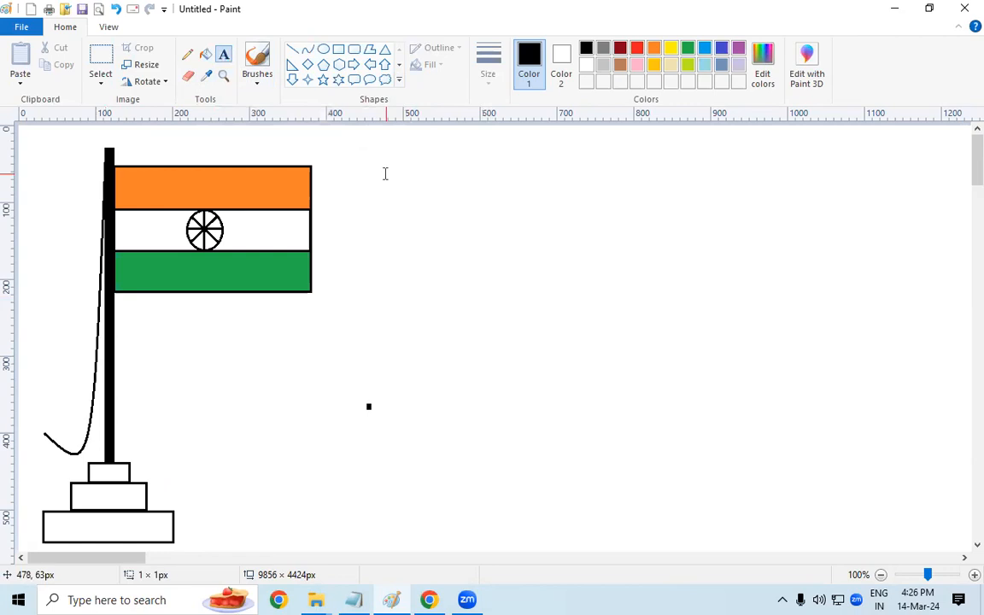
left_click(384, 174)
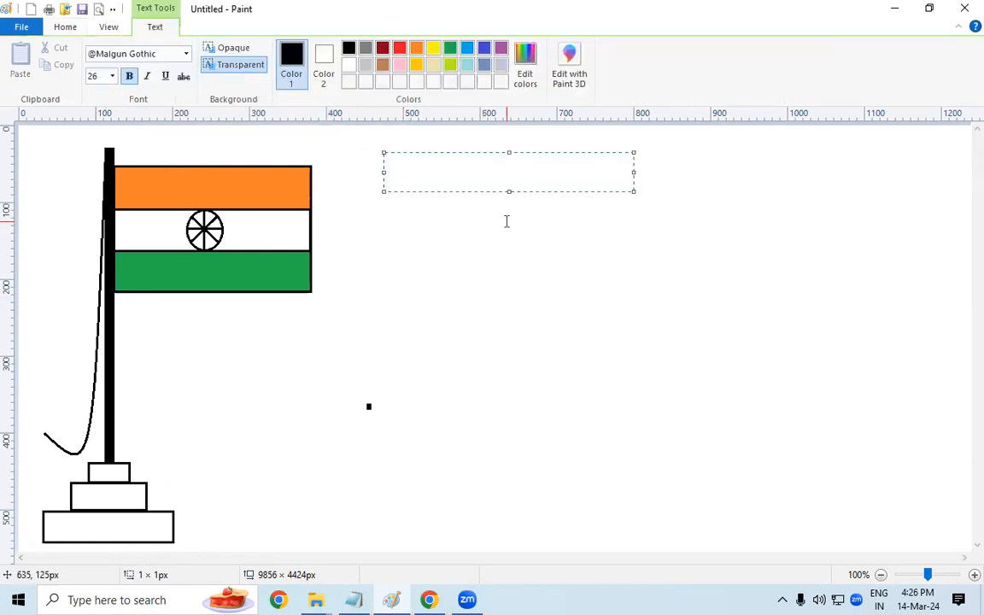
type("INDIA ")
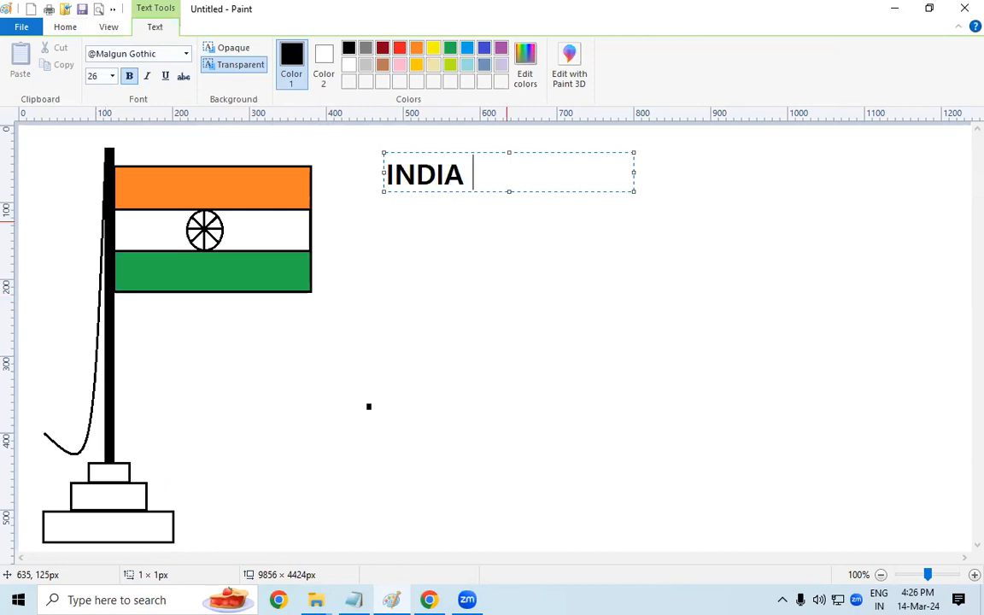
type("IS ME")
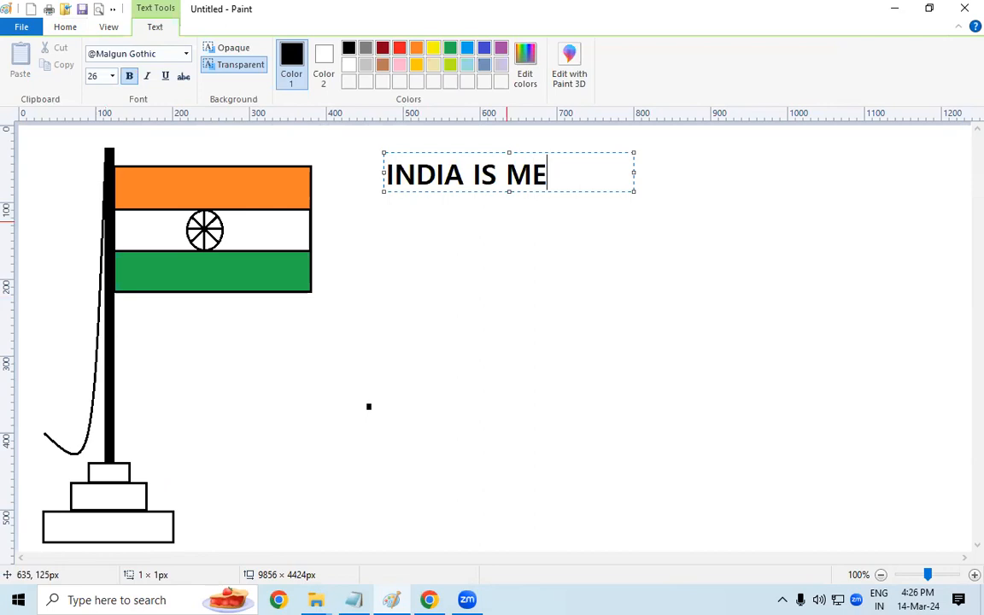
key("BackSpace")
type("Y COUNTRY")
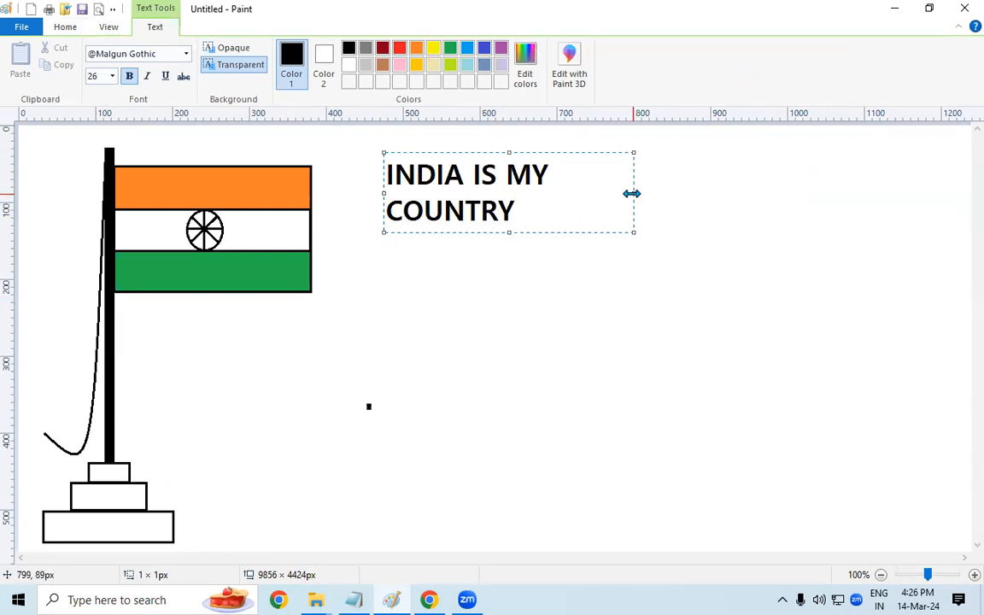
Step: Widen the text box to about 431 px and increase the whole text's font size to 80
left_click_drag(631, 194, 377, 176)
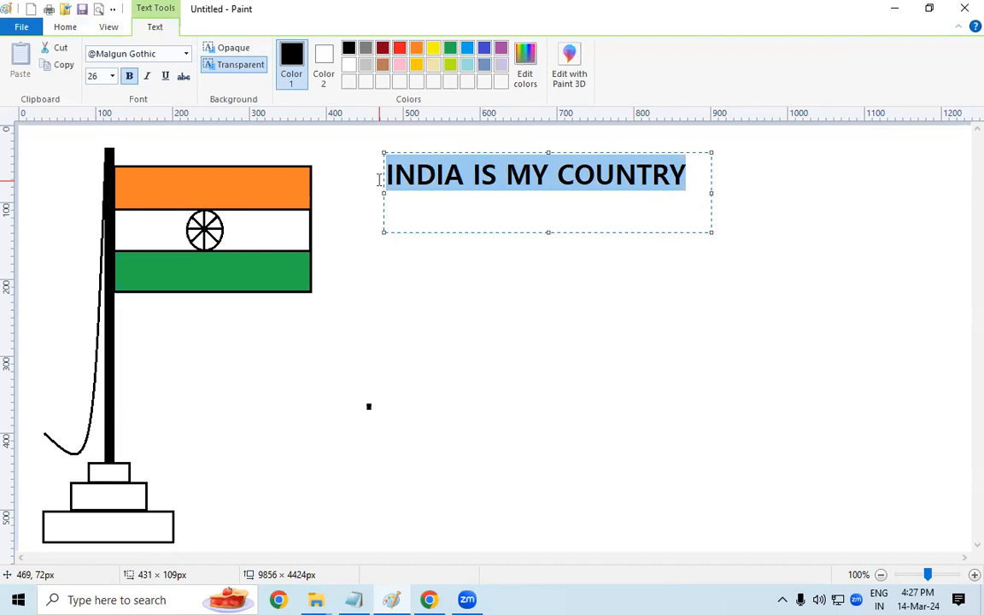
key("ctrl+shift+period")
key("ctrl+shift+period")
key("ctrl+shift+period")
key("ctrl+shift+period")
key("ctrl+shift+period")
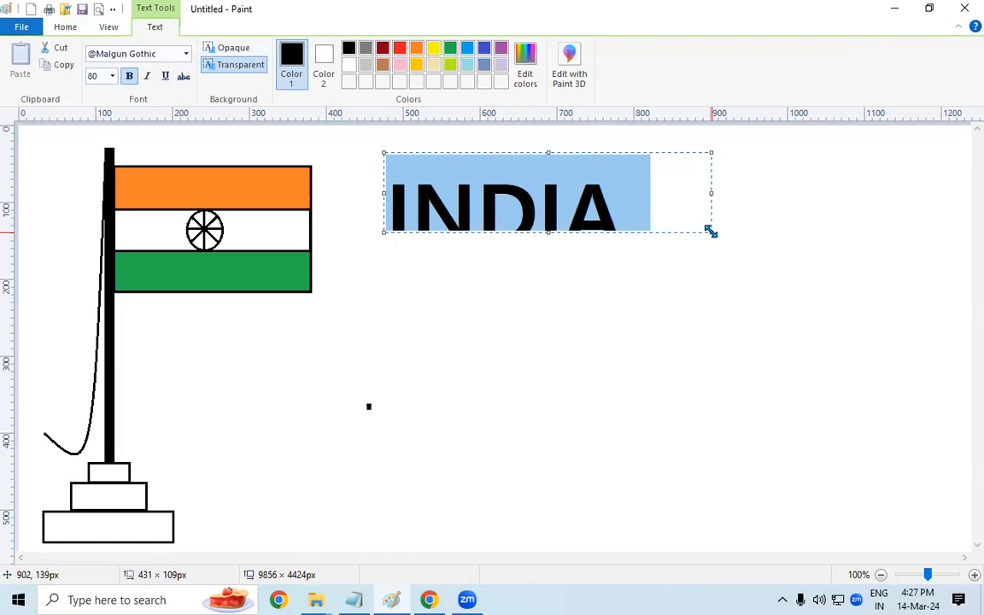
Step: Enlarge the text box to about 715 × 351 px and reduce the text's font size to 48
left_click_drag(710, 230, 929, 417)
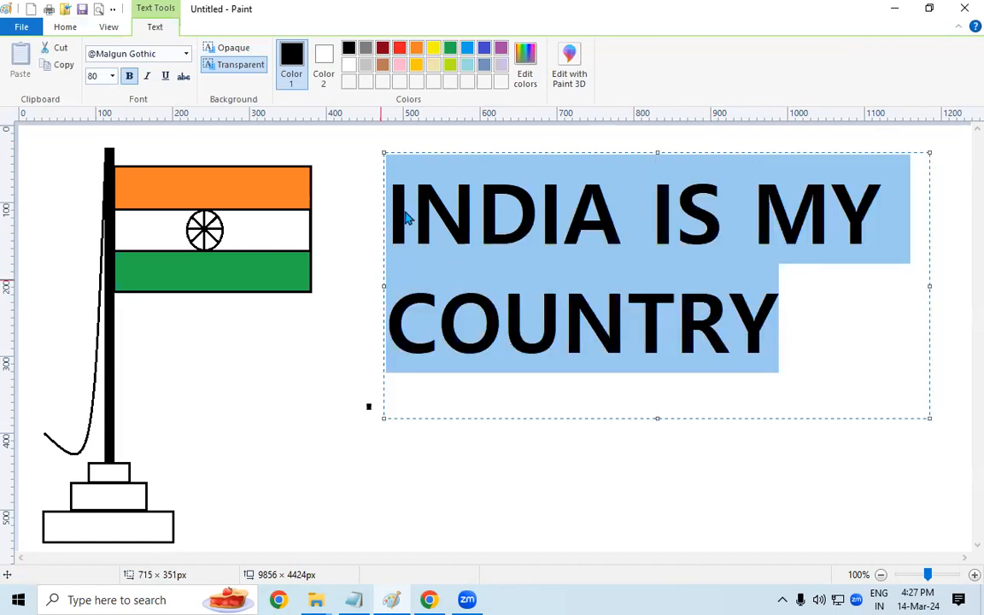
key("ctrl+shift+comma")
key("ctrl+shift+comma")
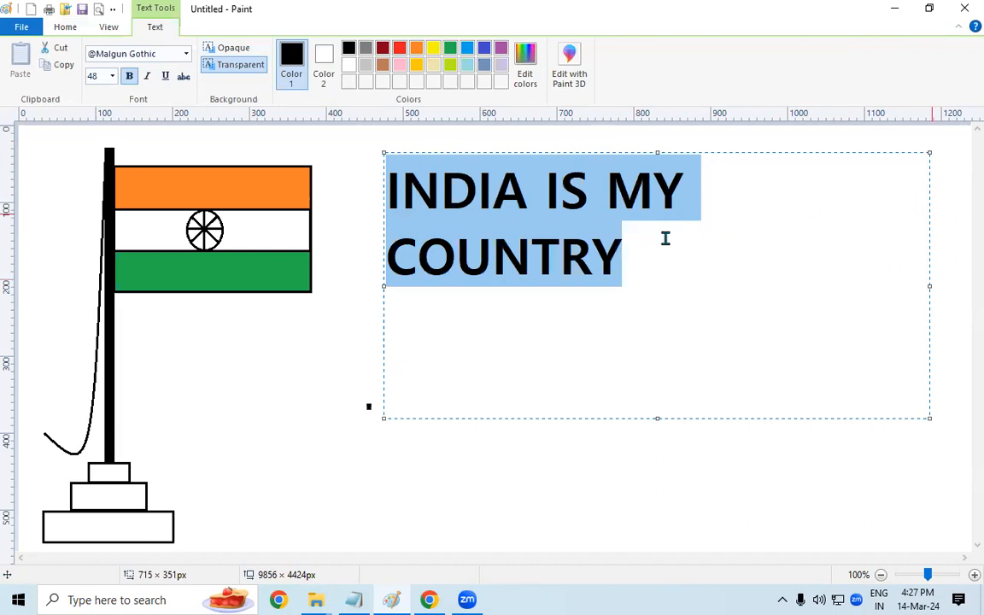
Step: Reduce the caption's font size to 36 and colour INDIA's first I red, its D green and its A indigo
key("ctrl+shift+comma")
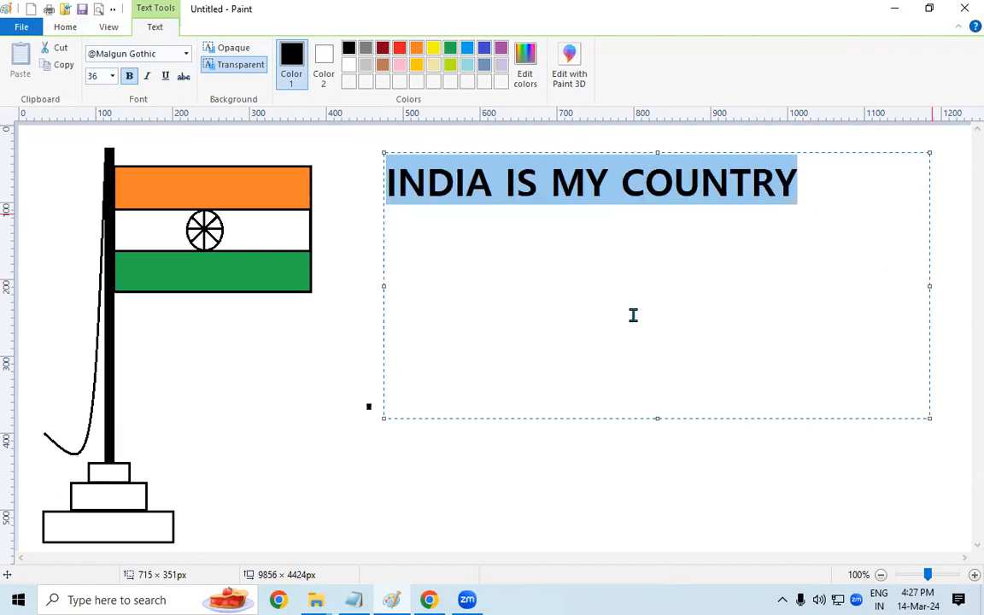
left_click(597, 342)
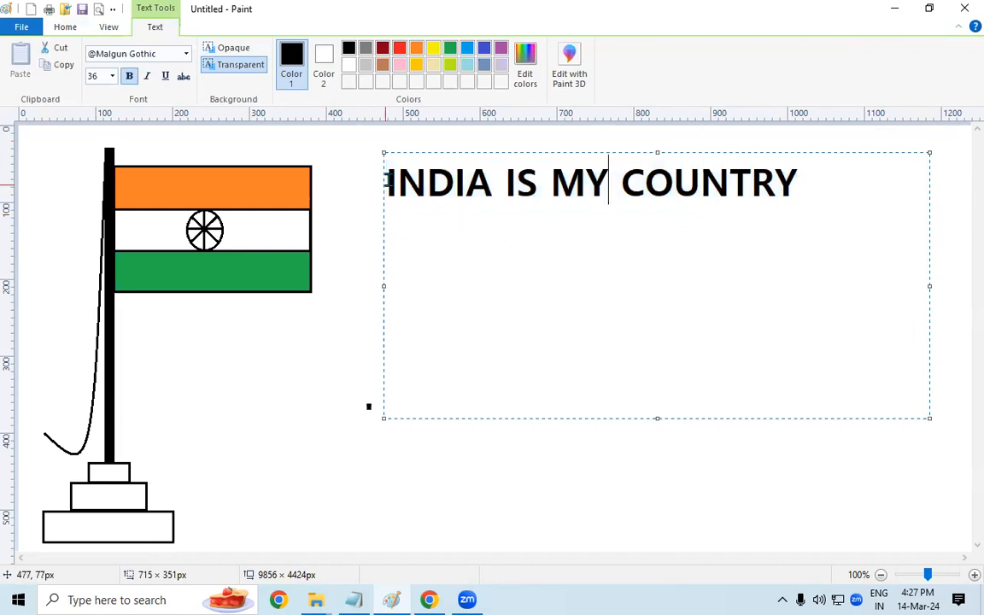
left_click_drag(385, 181, 396, 183)
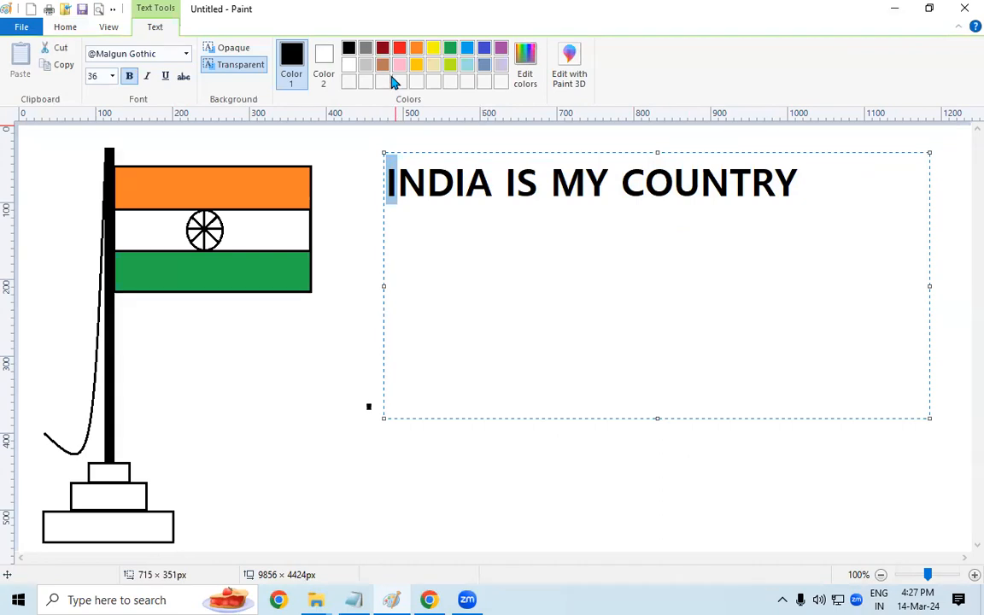
left_click(399, 48)
left_click_drag(426, 182, 447, 186)
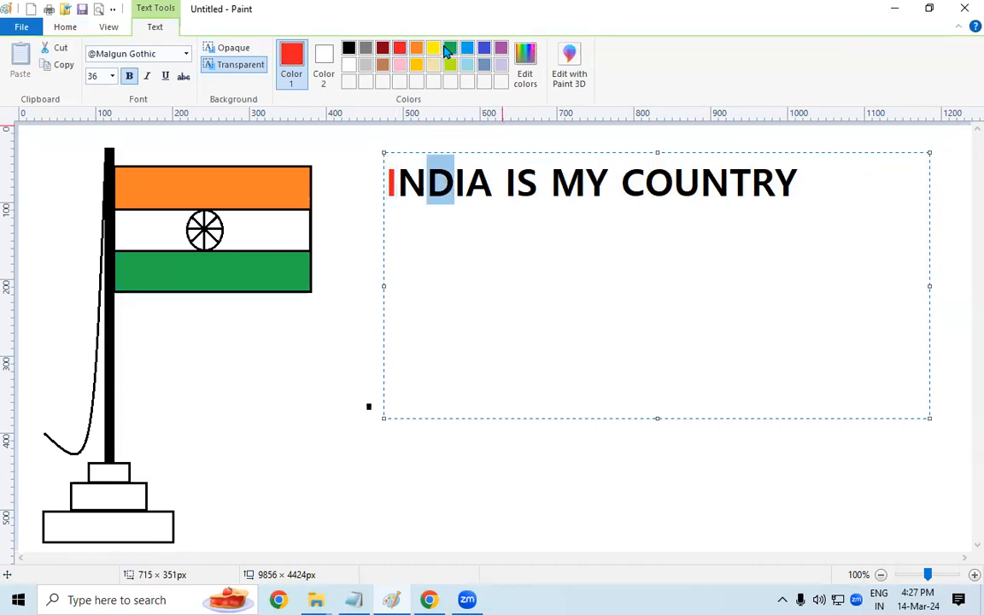
left_click(450, 48)
left_click_drag(465, 182, 492, 171)
left_click(483, 48)
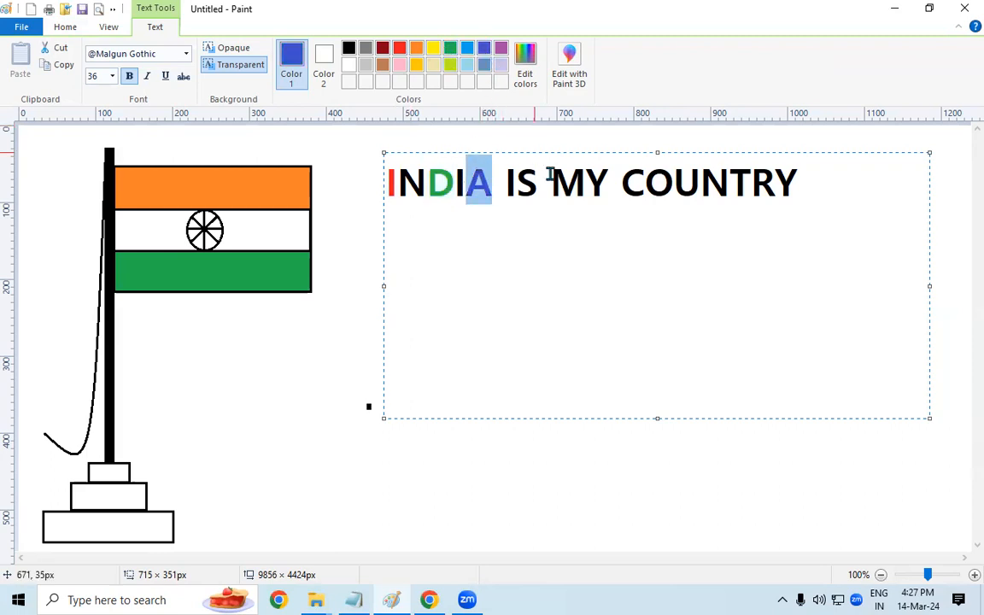
Step: Colour the M in MY red, and in COUNTRY the O green and the N and R red, and finish the caption
left_click(550, 180)
left_click_drag(550, 180, 673, 182)
left_click(399, 48)
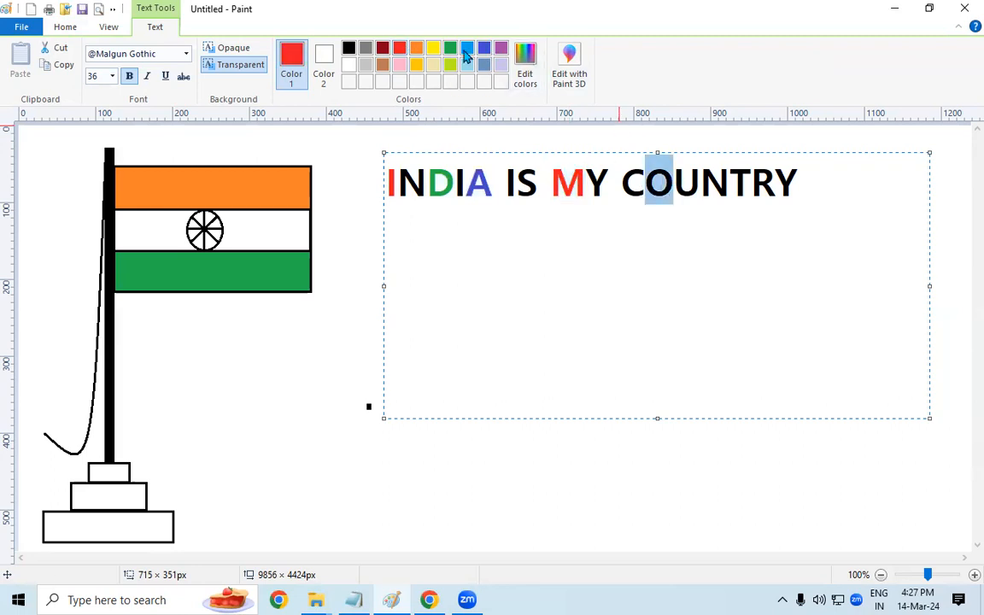
left_click(450, 48)
left_click_drag(702, 181, 774, 181)
left_click(398, 49)
left_click(399, 49)
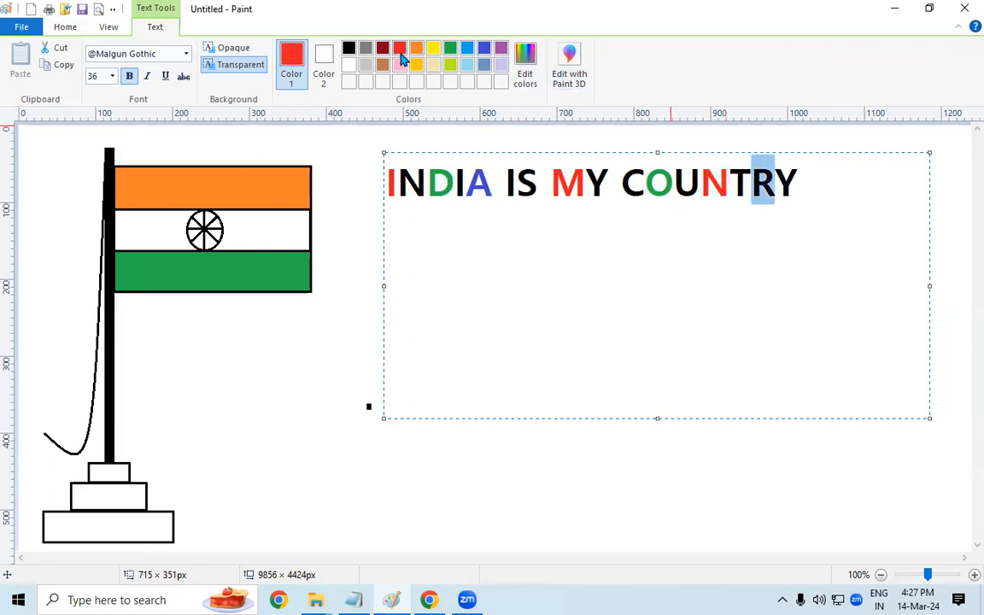
left_click(491, 458)
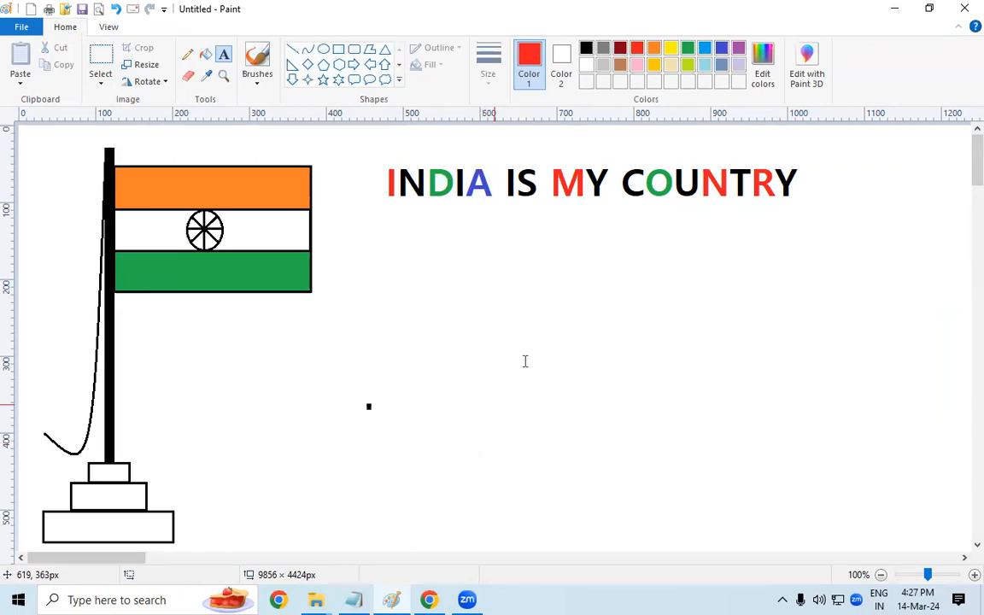
Step: Draw a black-outlined rounded rectangle about 230 × 137 px just below the caption
left_click(586, 48)
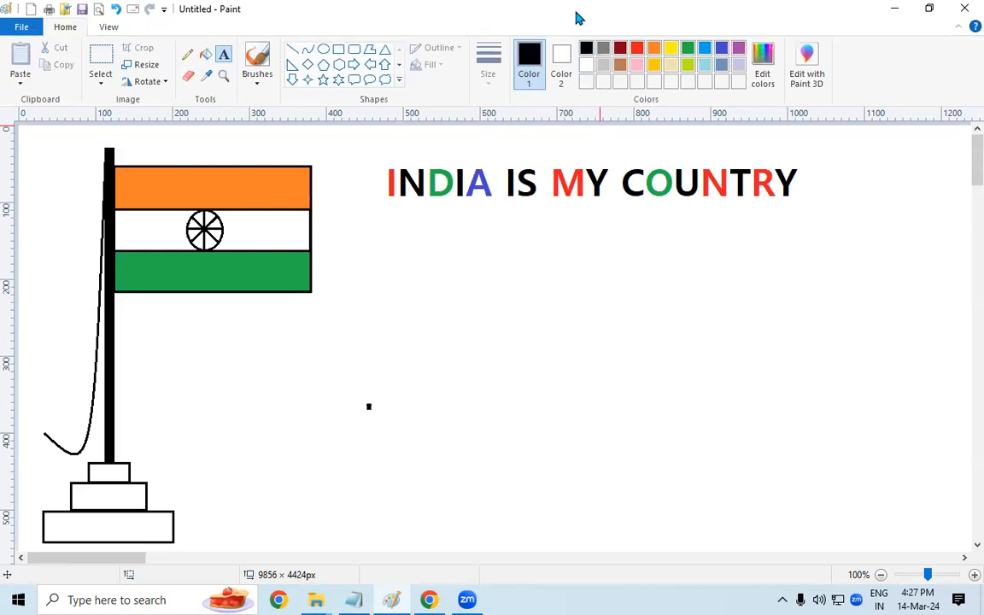
left_click(351, 53)
mouse_move(439, 262)
left_mouse_down()
mouse_move(524, 317)
mouse_move(579, 375)
mouse_move(610, 385)
mouse_move(615, 365)
left_mouse_up()
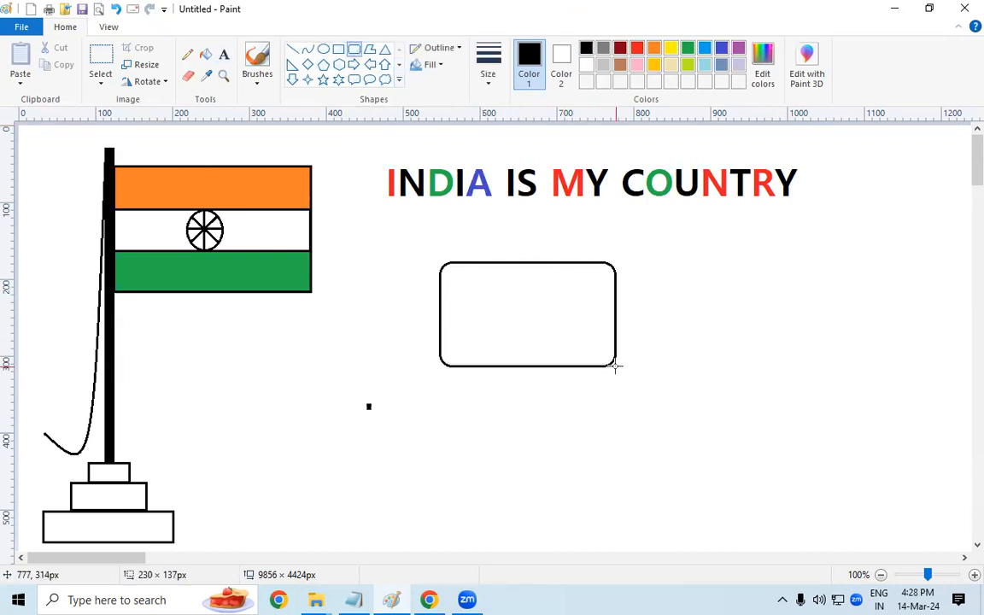
left_click_drag(553, 332, 546, 299)
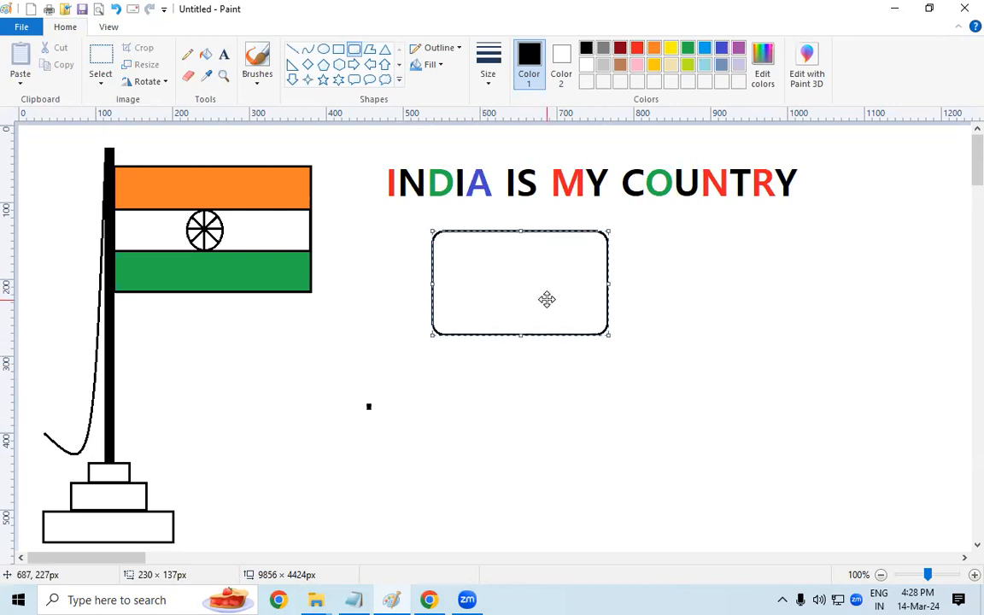
left_click(719, 305)
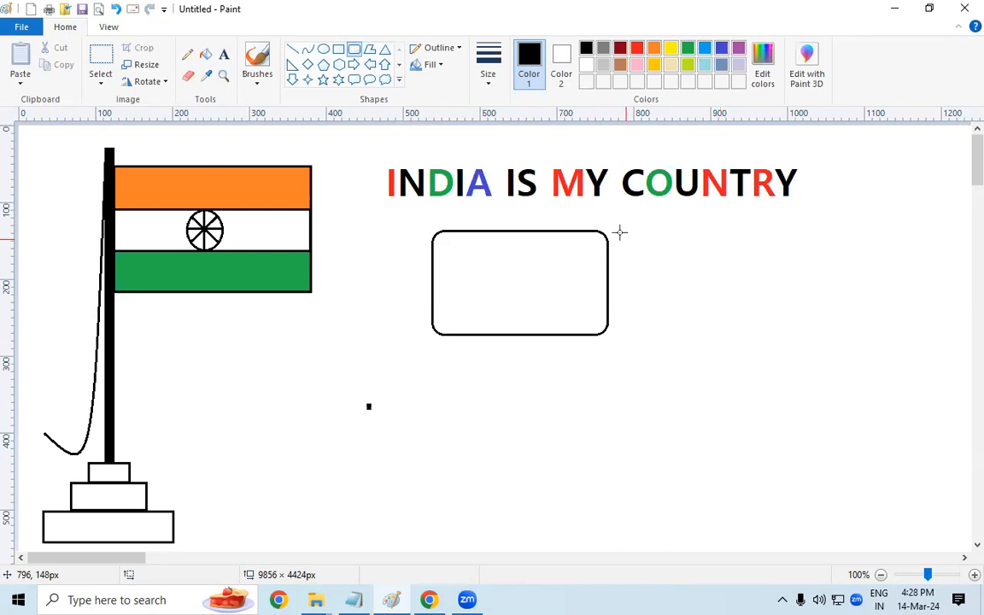
Step: Draw a triangle about 45 × 53 px inside the rounded rectangle, rotated 90° clockwise to point right like a play symbol
left_click(383, 51)
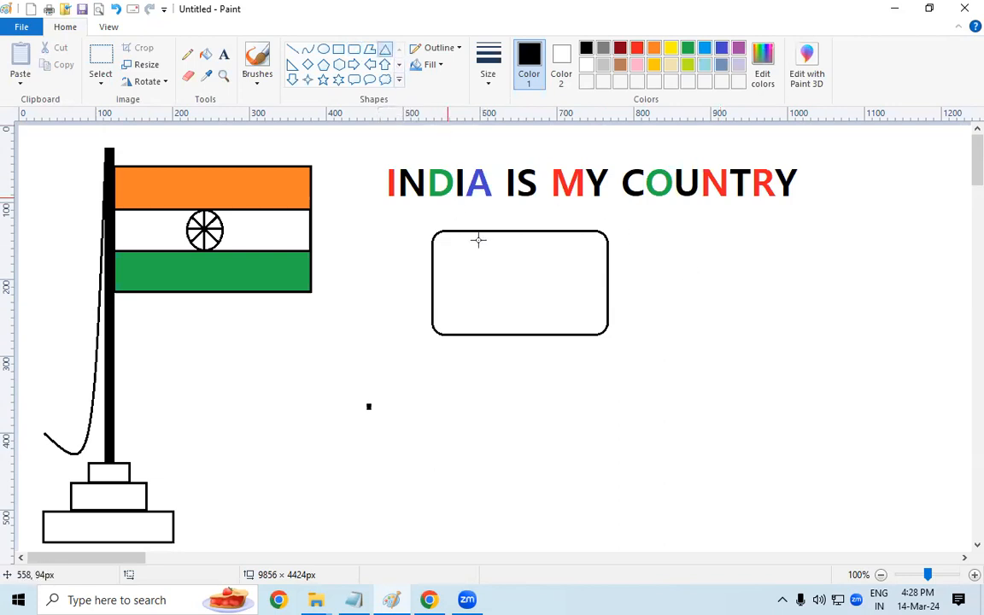
left_click_drag(497, 256, 535, 301)
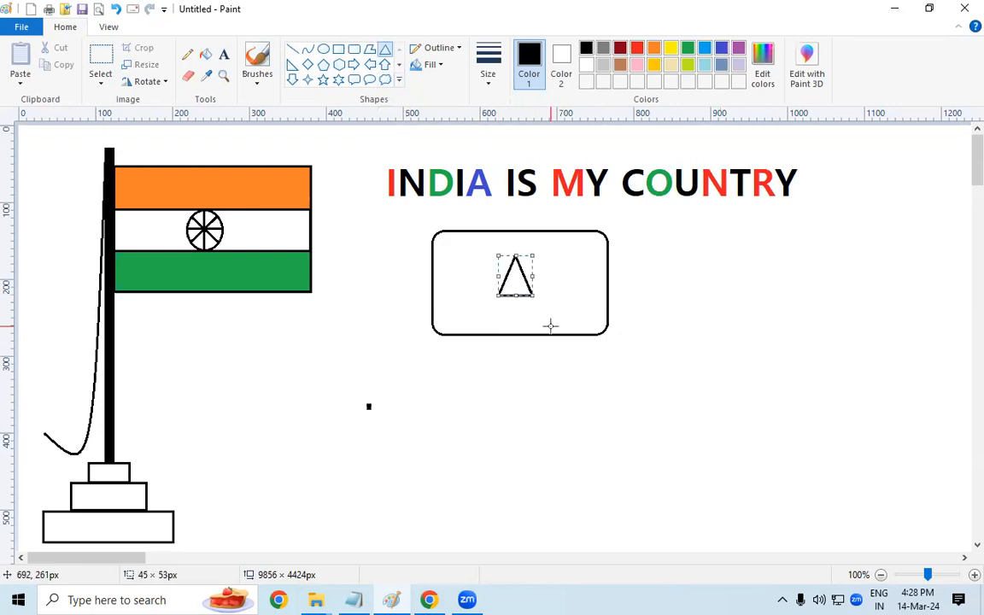
left_click(147, 81)
left_click(164, 101)
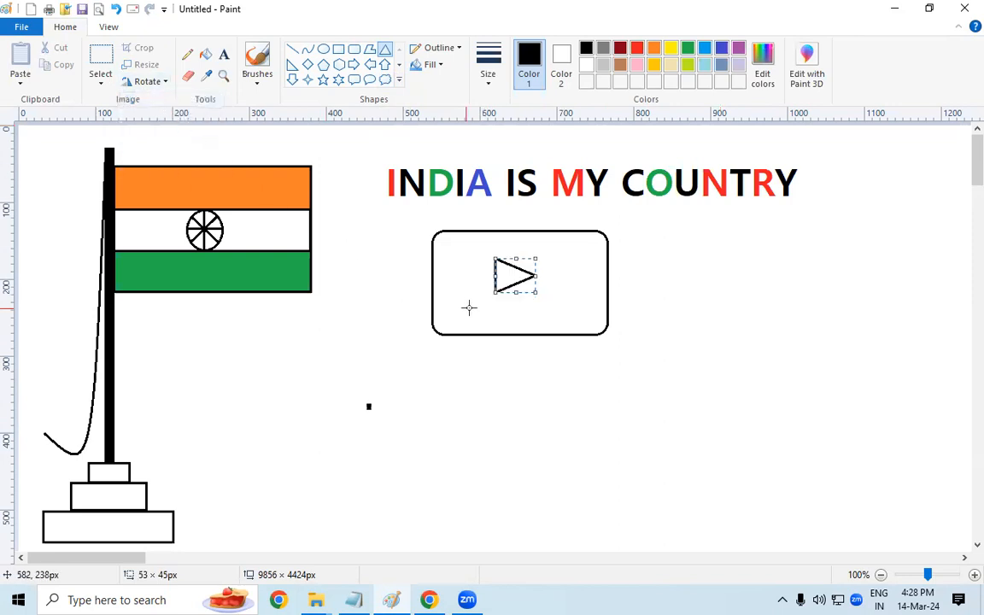
left_click_drag(515, 273, 519, 277)
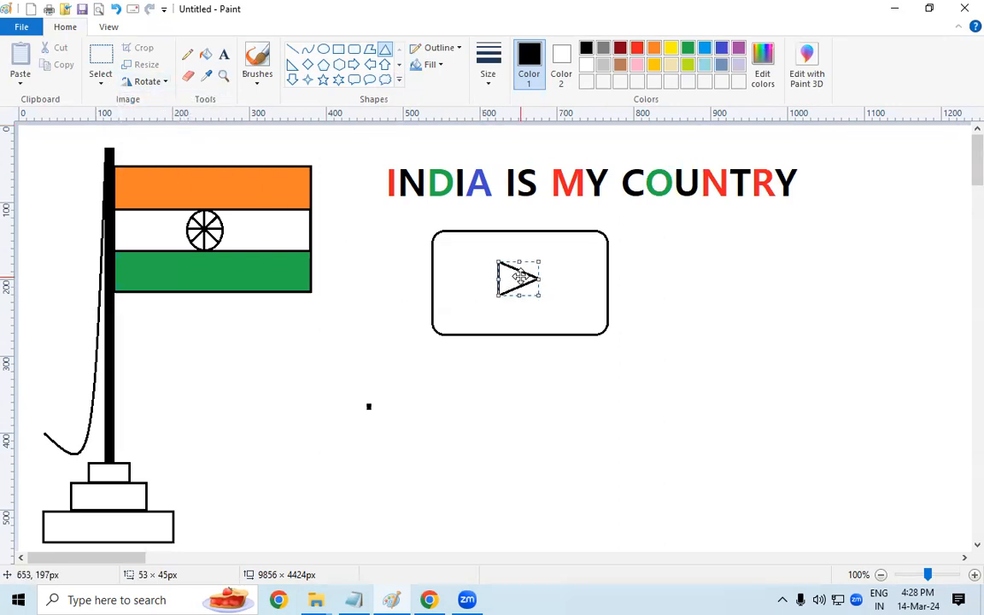
left_click(742, 292)
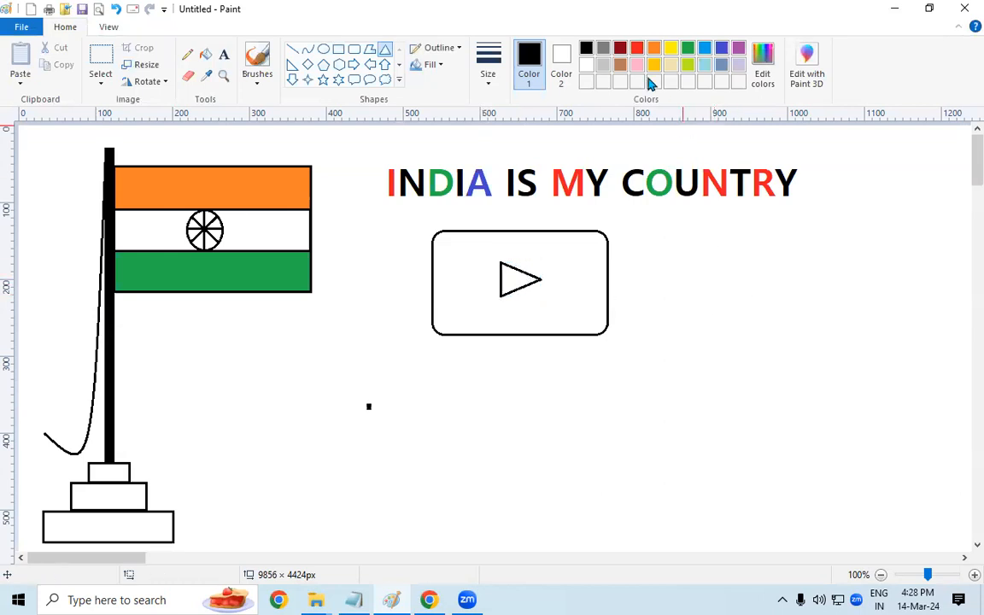
Step: Fill the rounded rectangle and its outline with red, and recolour the triangle's outline white
left_click(636, 48)
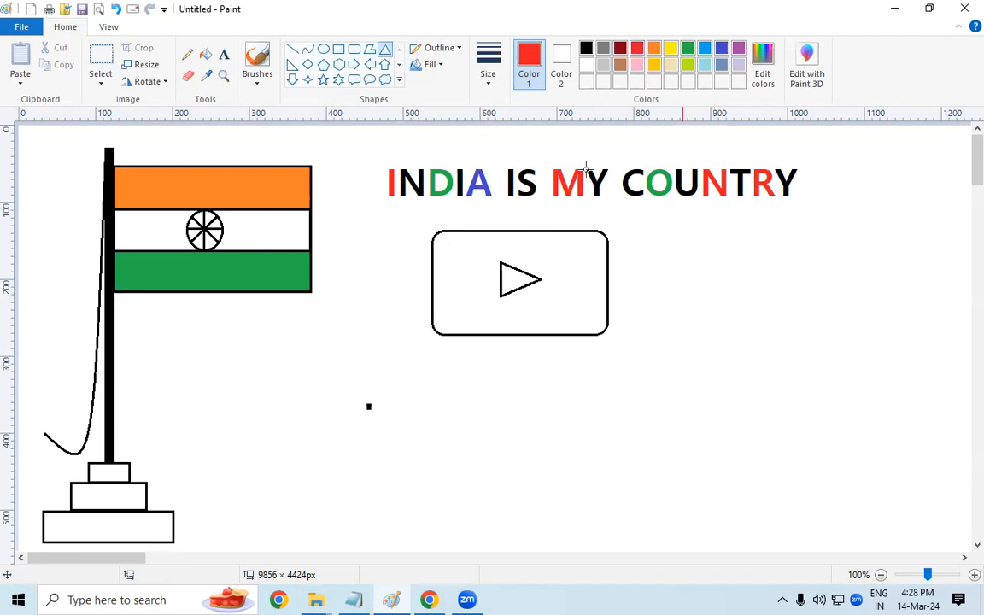
left_click(205, 54)
left_click(596, 282)
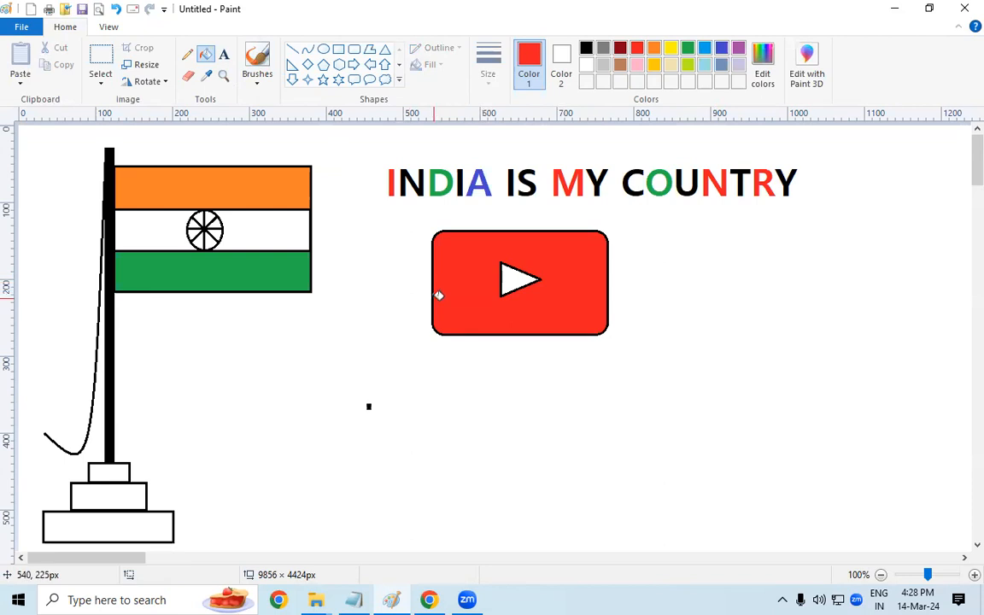
left_click(437, 314)
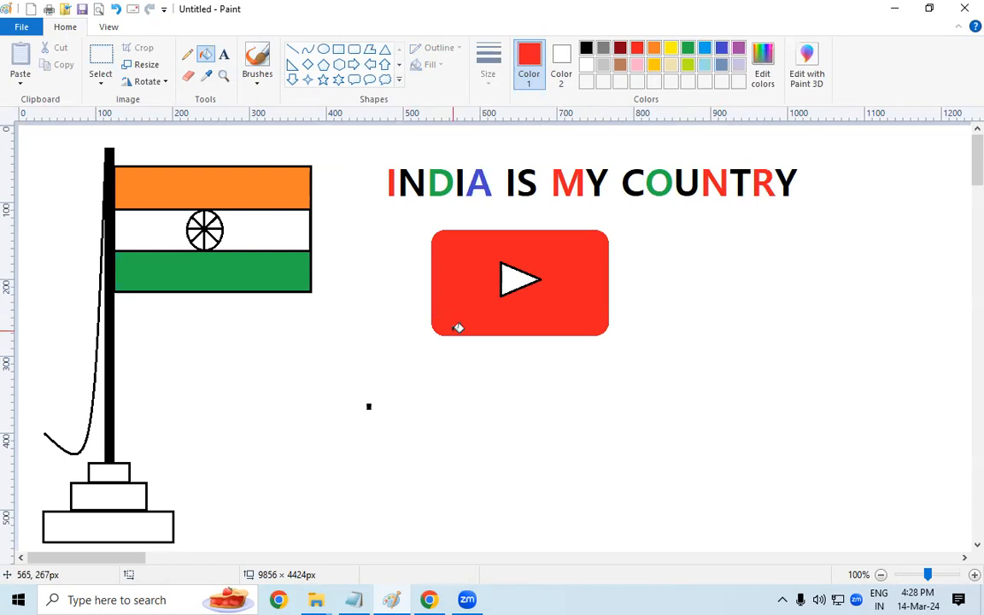
left_click(587, 66)
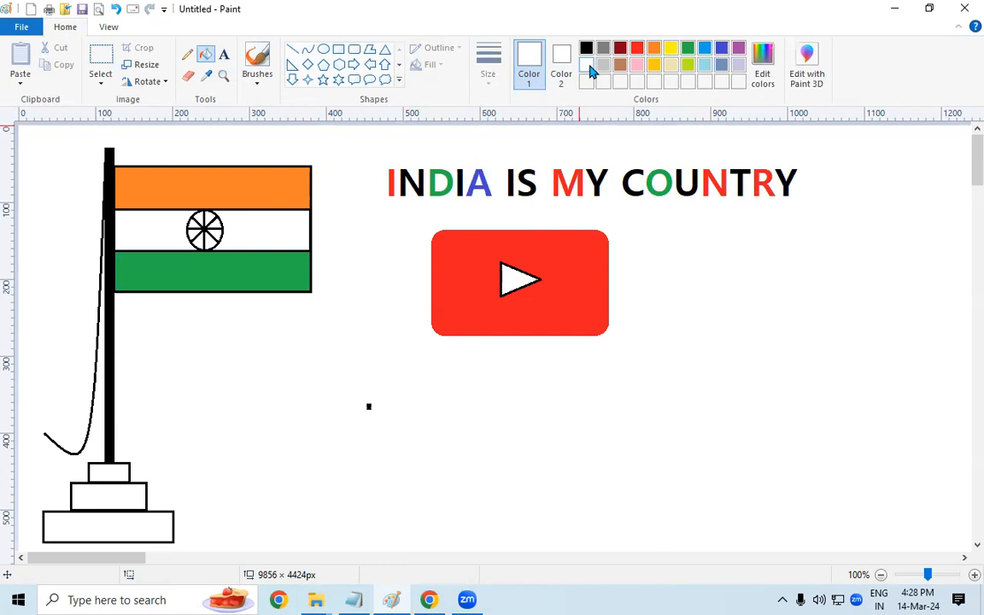
left_click(501, 280)
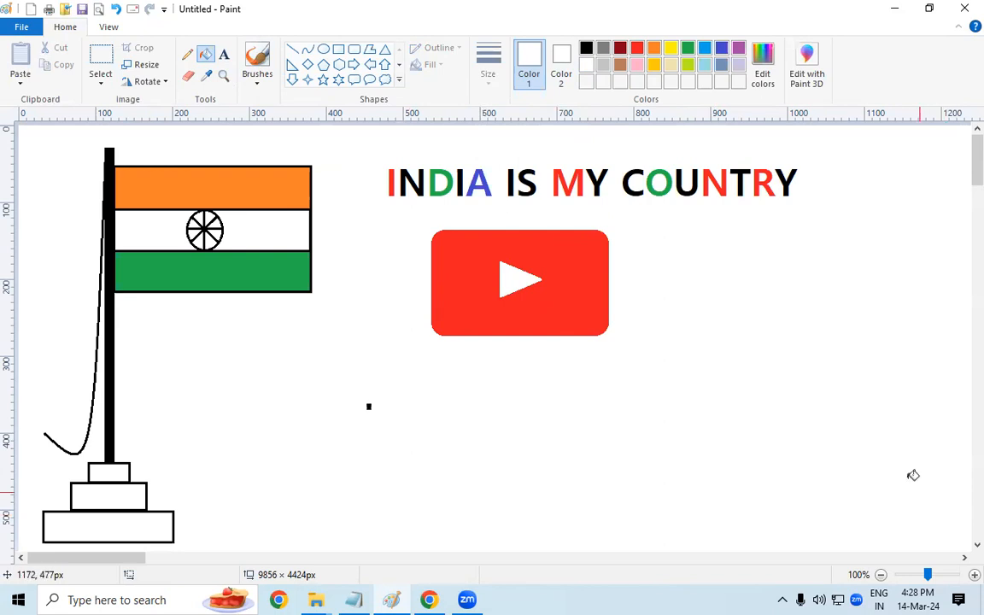
Step: Add the text "YouTube" in black directly below the red play logo and select the whole word
left_click(222, 54)
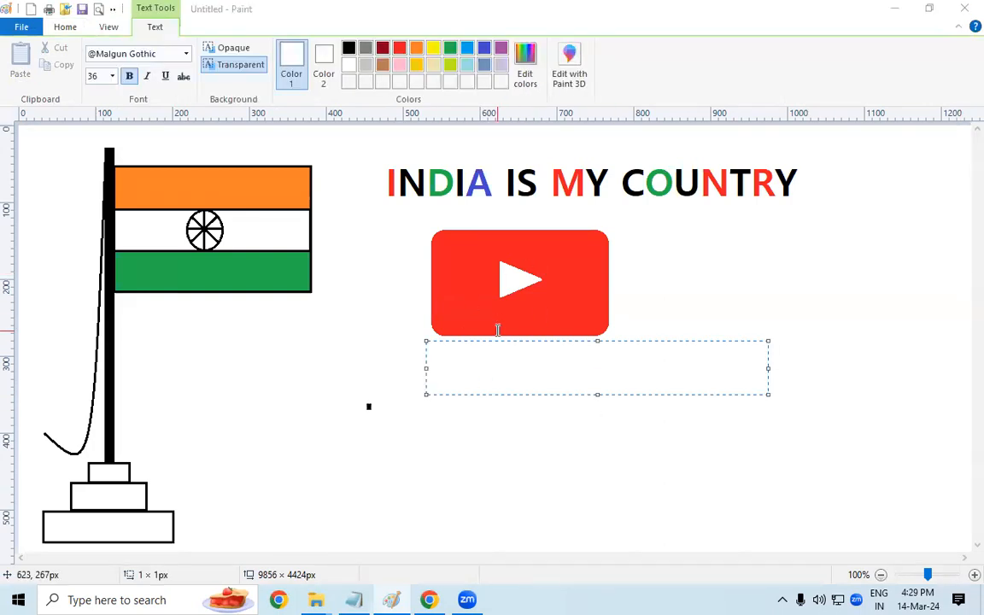
left_click(489, 372)
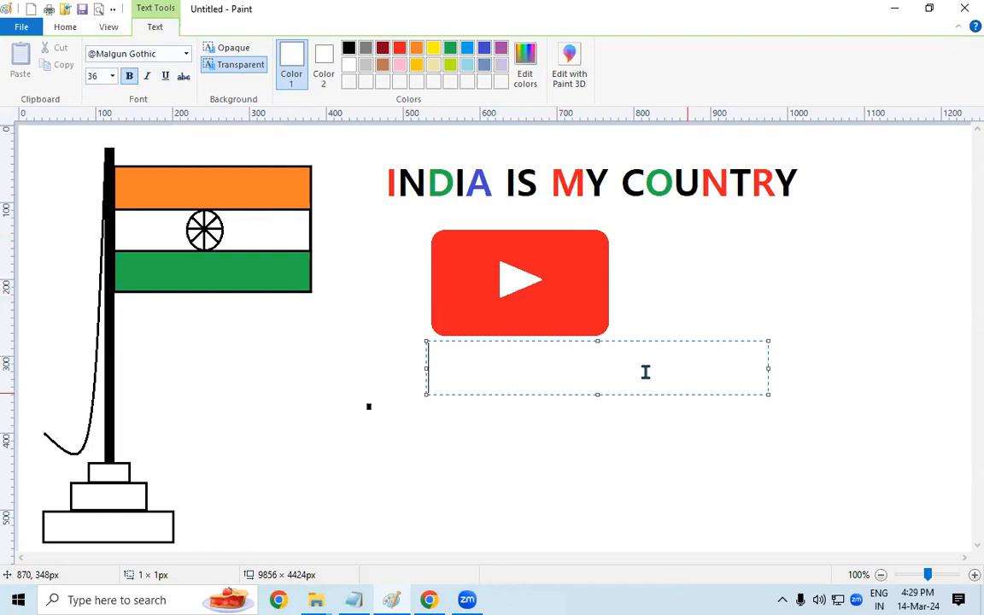
left_click(834, 459)
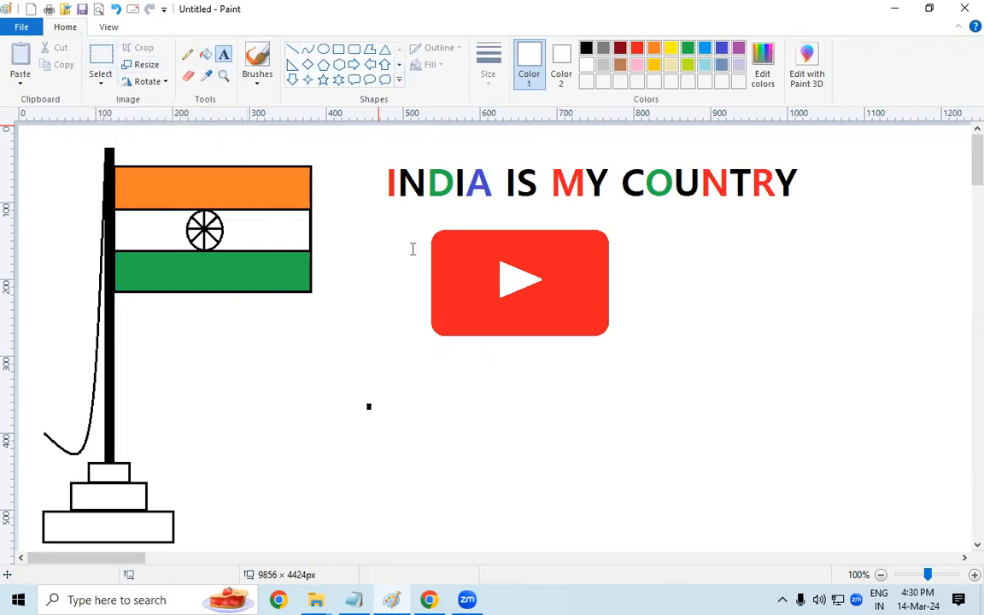
left_click(422, 335)
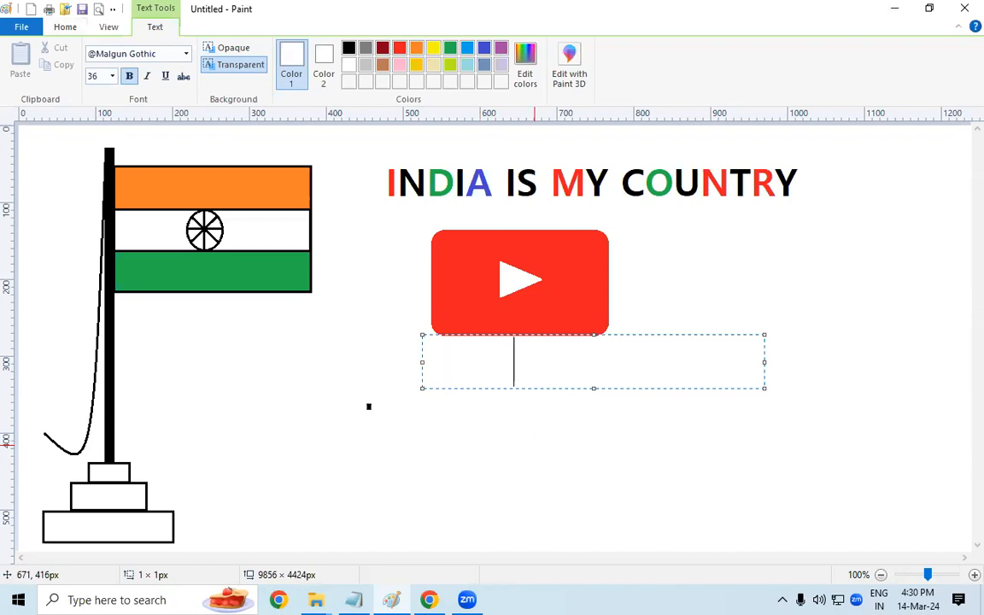
key("BackSpace")
key("shift+Left")
key("shift+Left")
key("shift+Left")
key("shift+Left")
key("shift+Left")
key("shift+Left")
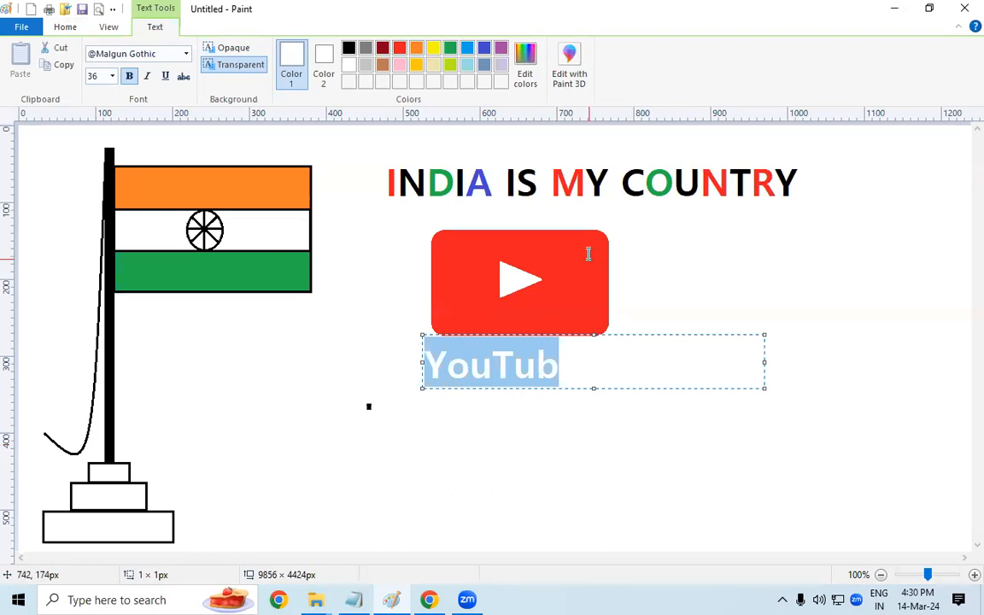
left_click(348, 49)
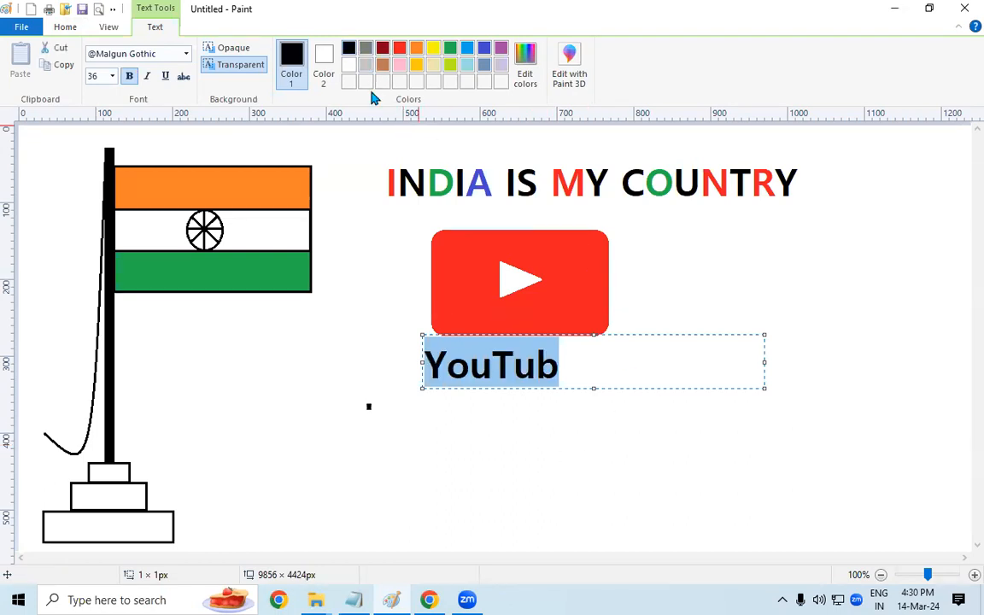
left_click(585, 370)
type("e")
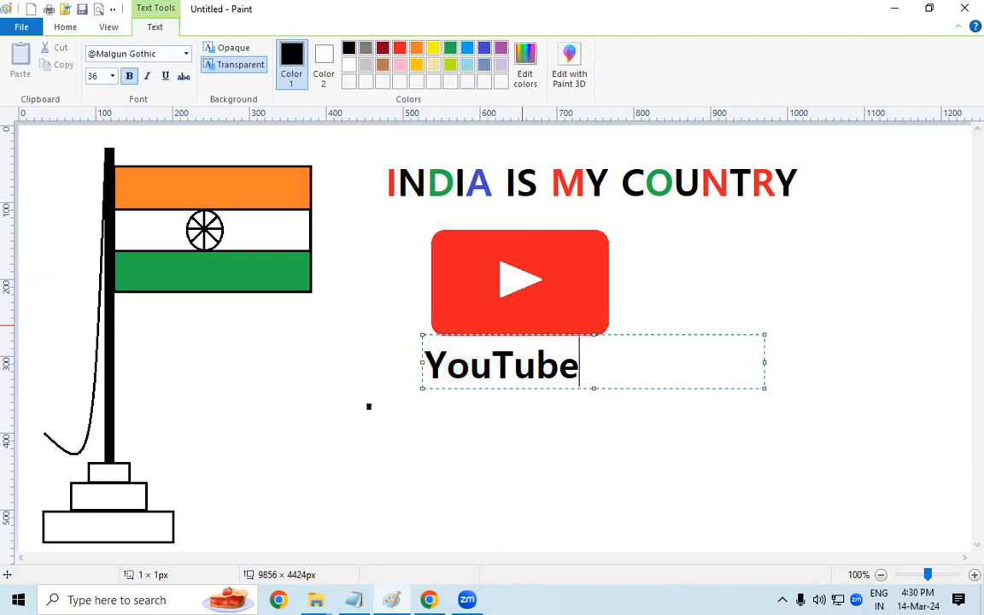
left_click_drag(581, 367, 401, 375)
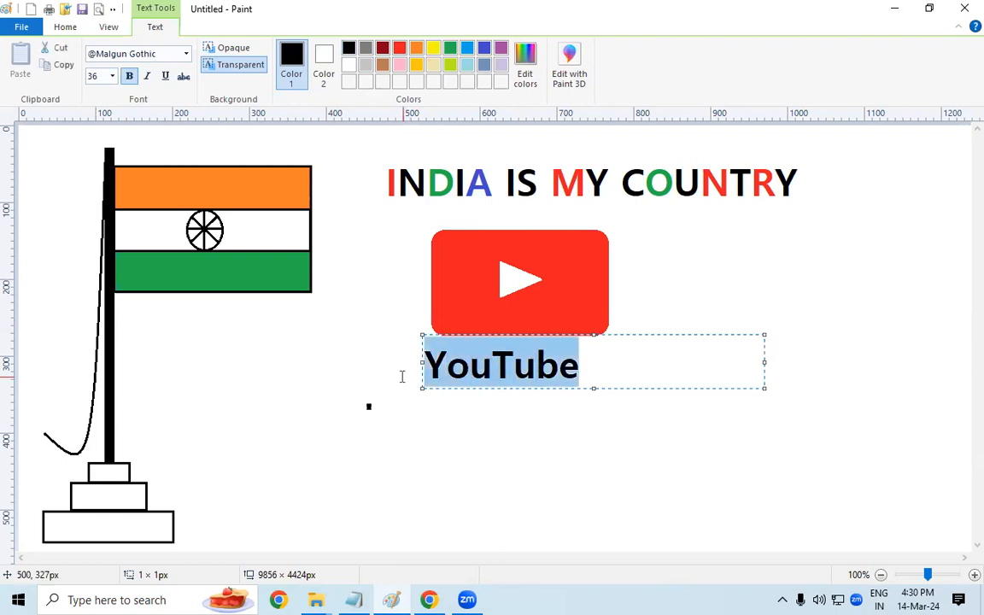
Step: Try to set the font of the YouTube text to Arial Black by entering its name
left_click(162, 55)
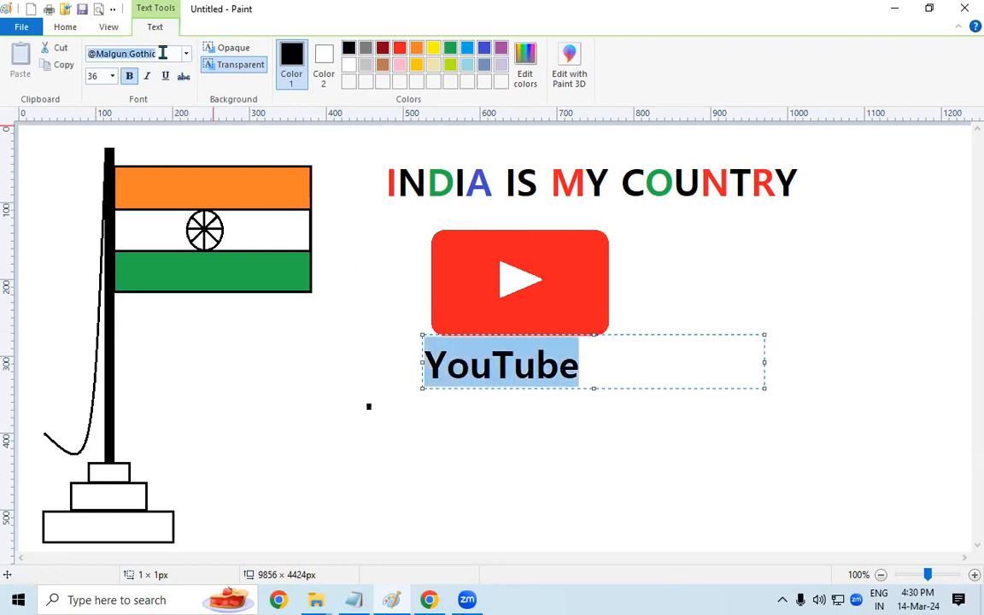
key("Home")
type("Arial")
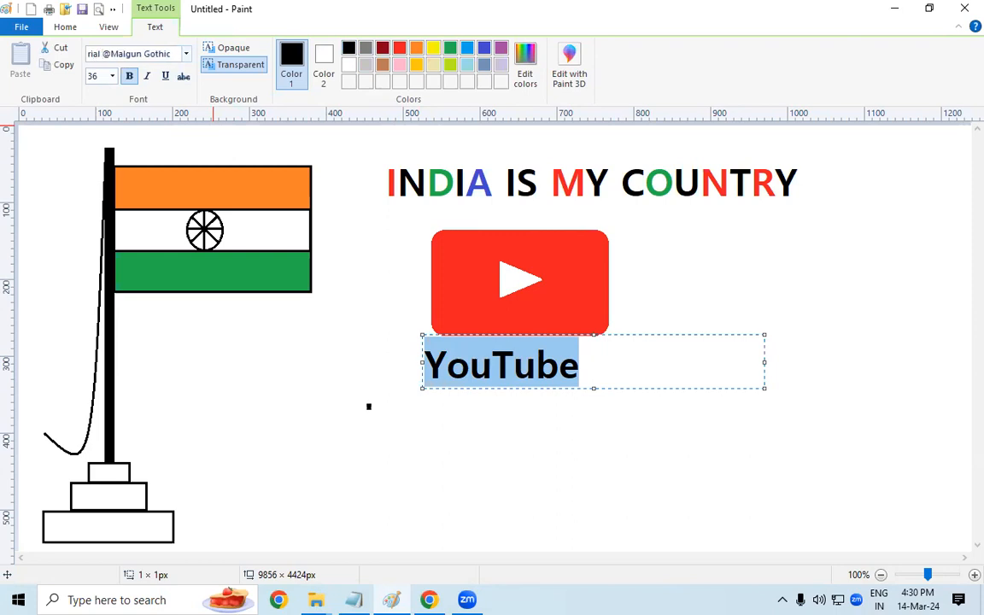
key("Right")
key("Right")
key("Right")
key("Right")
key("Right")
key("Right")
key("Right")
key("Right")
key("Right")
key("Right")
key("Right")
key("Right")
key("Right")
key("Right")
key("BackSpace")
key("BackSpace")
key("BackSpace")
key("BackSpace")
key("BackSpace")
key("BackSpace")
key("BackSpace")
key("BackSpace")
key("BackSpace")
key("BackSpace")
key("BackSpace")
key("BackSpace")
key("BackSpace")
key("BackSpace")
key("BackSpace")
type("black")
key("Return")
Step: Set the YouTube text's font to Arial Black and narrow its text box to about 246 px
left_click(185, 54)
left_click_drag(220, 85, 219, 122)
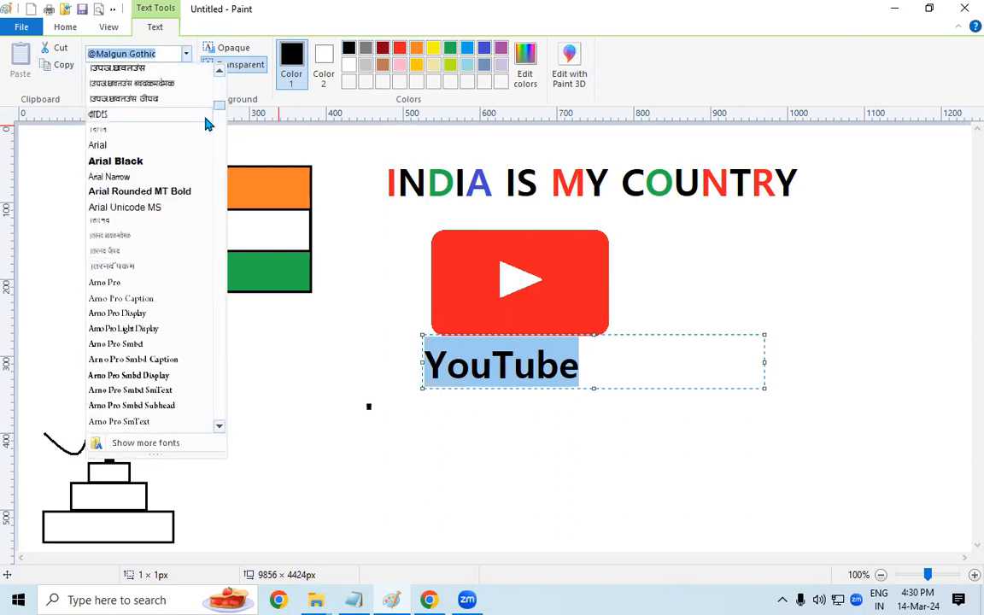
left_click(141, 161)
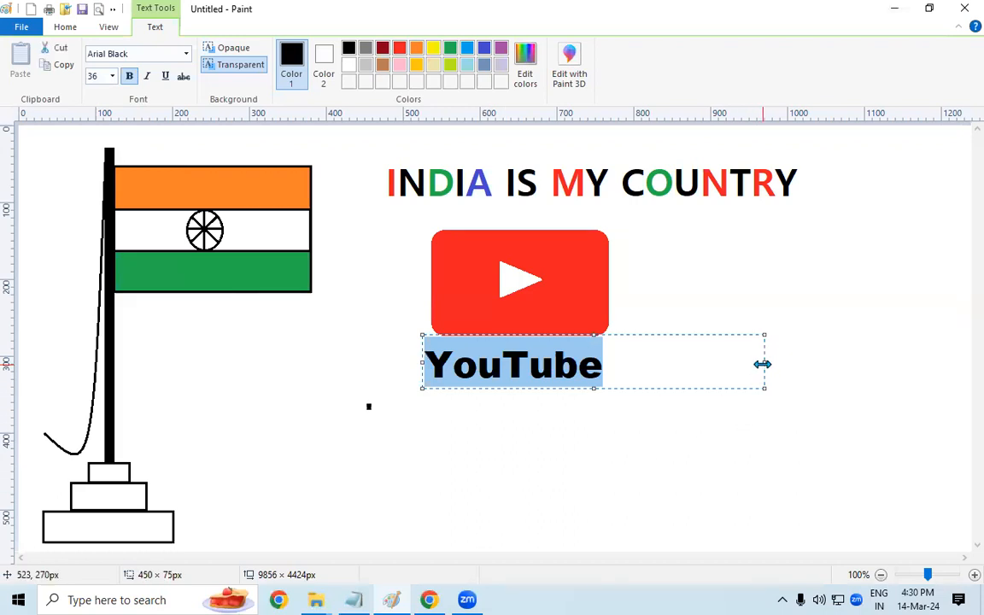
left_click_drag(761, 363, 607, 364)
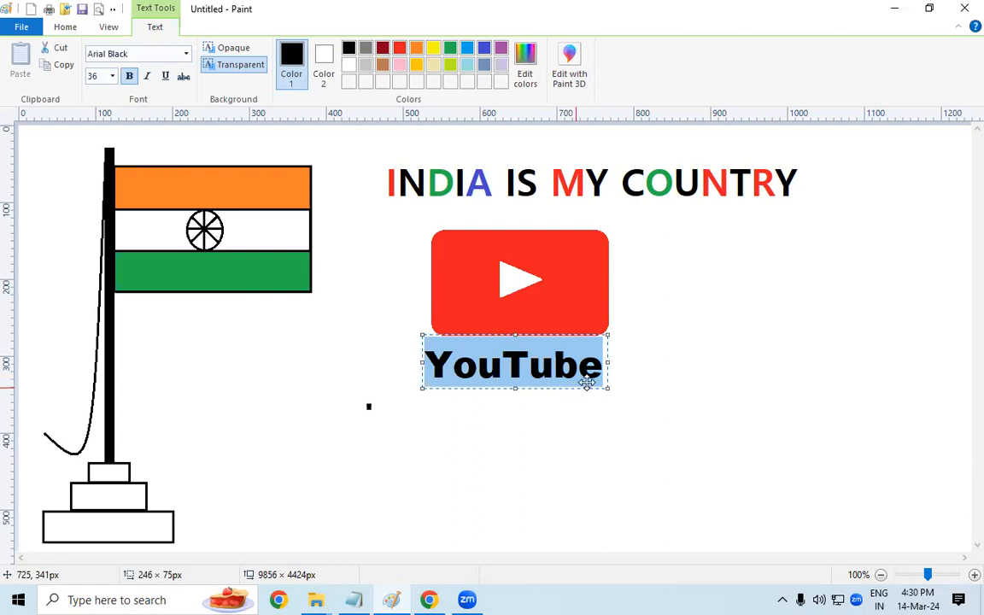
Step: Move the YouTube text slightly so that it sits directly beneath the red play logo, and finish editing it
left_click_drag(586, 383, 596, 375)
left_click(775, 352)
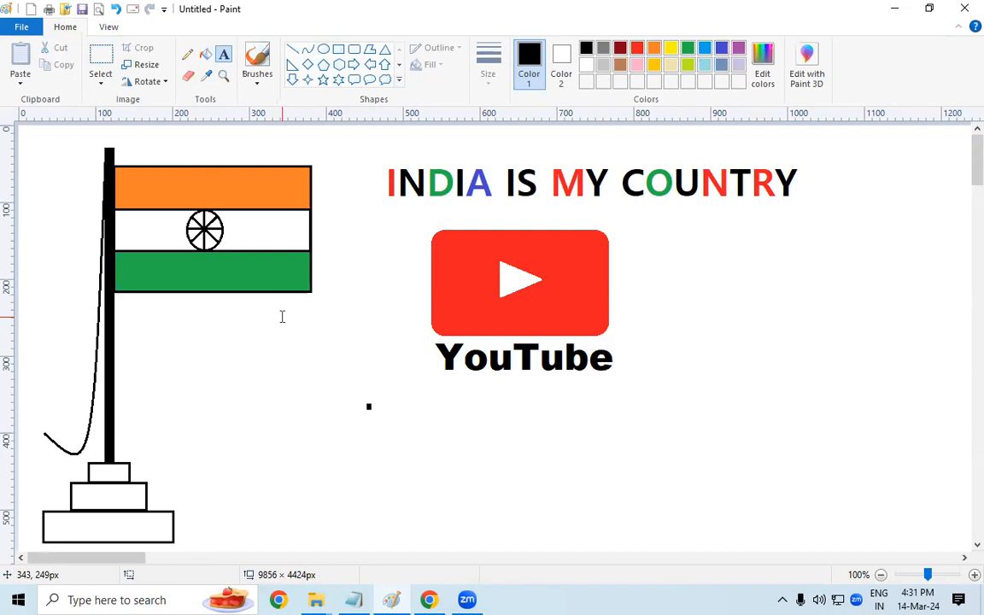
Step: Fill the canvas background and the three blocks of the flagpole base with light yellow
left_click(204, 58)
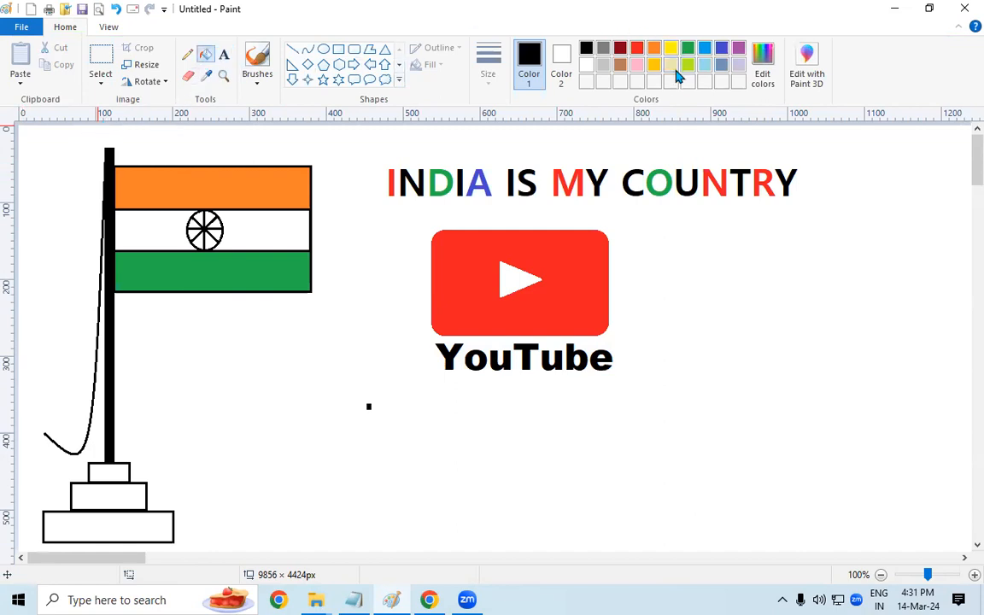
left_click(671, 66)
left_click(808, 308)
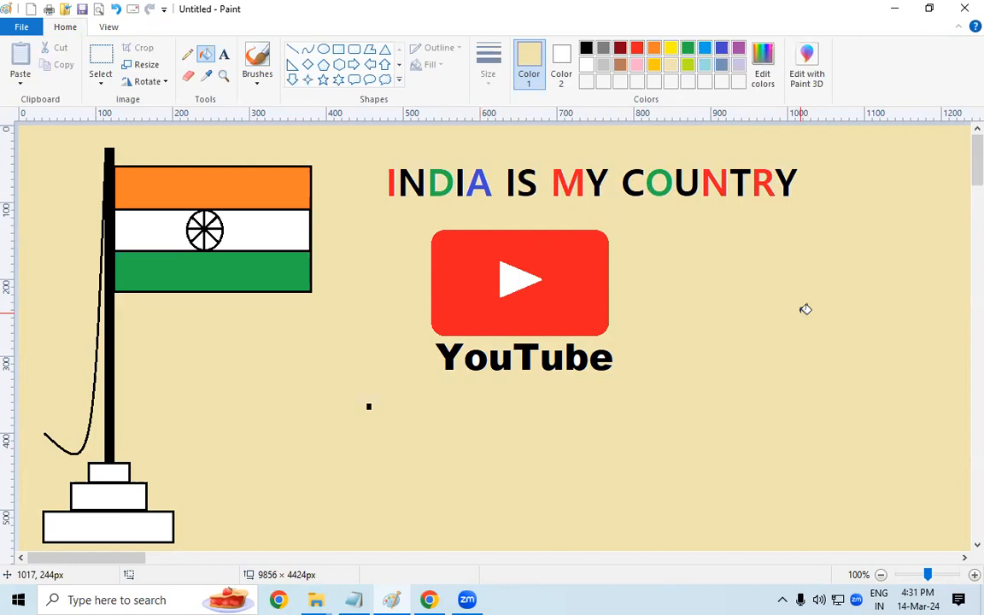
left_click(113, 516)
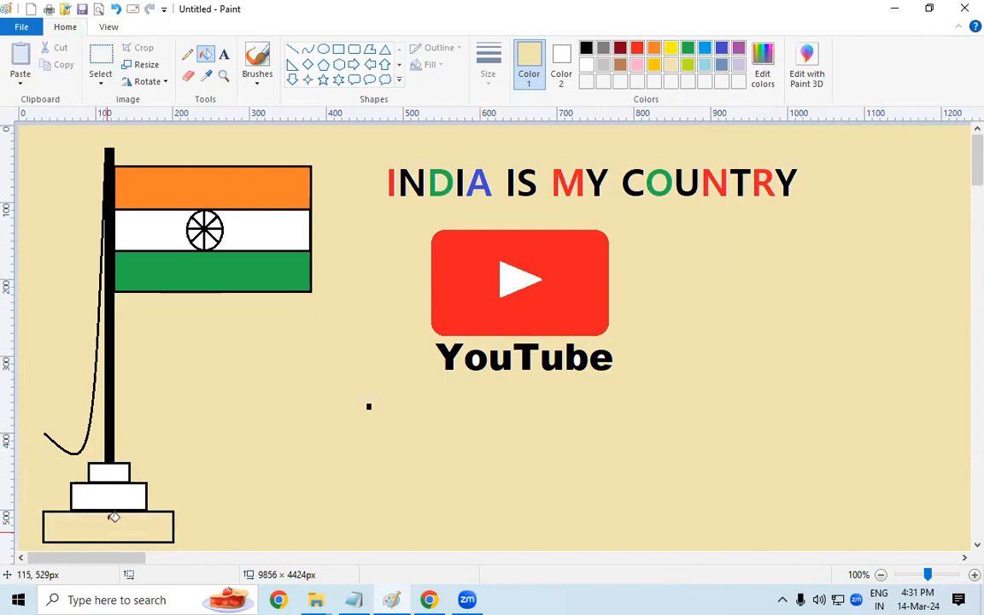
left_click(110, 491)
left_click(107, 472)
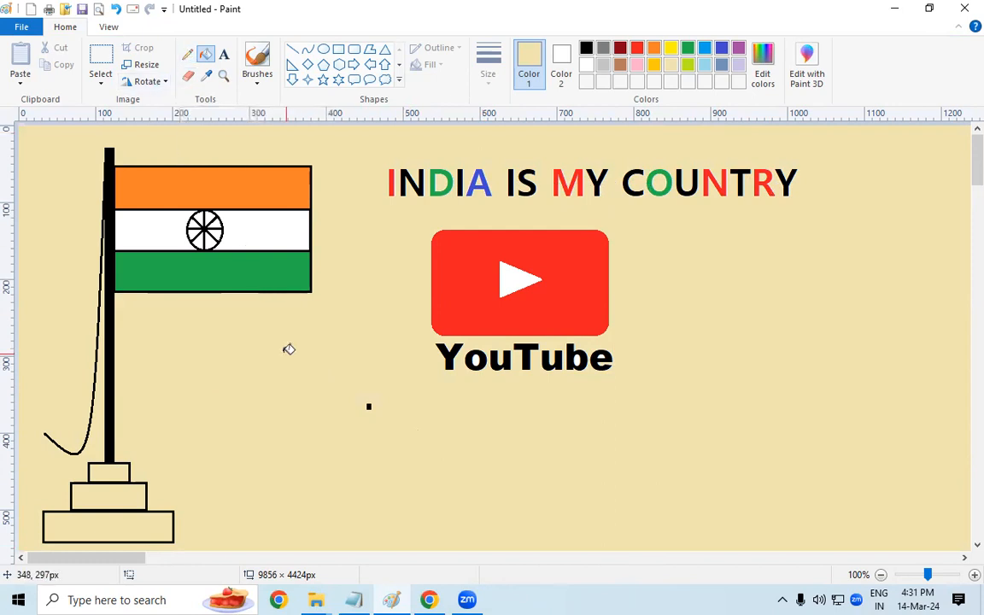
Step: Undo the fills of the three flagpole base blocks and fill the canvas background with white
key("ctrl+z")
key("ctrl+z")
key("ctrl+z")
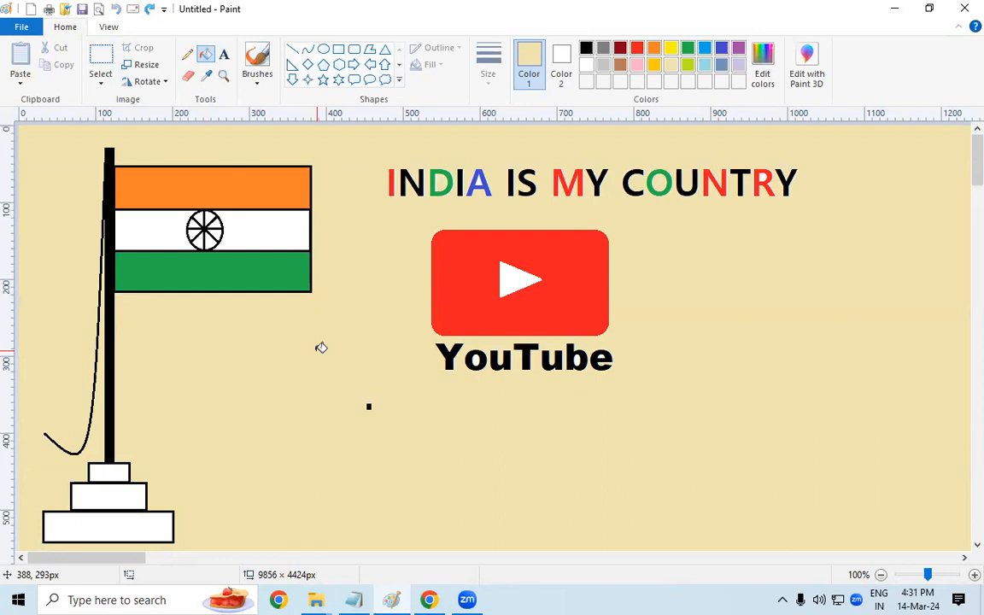
left_click(586, 64)
left_click(721, 327)
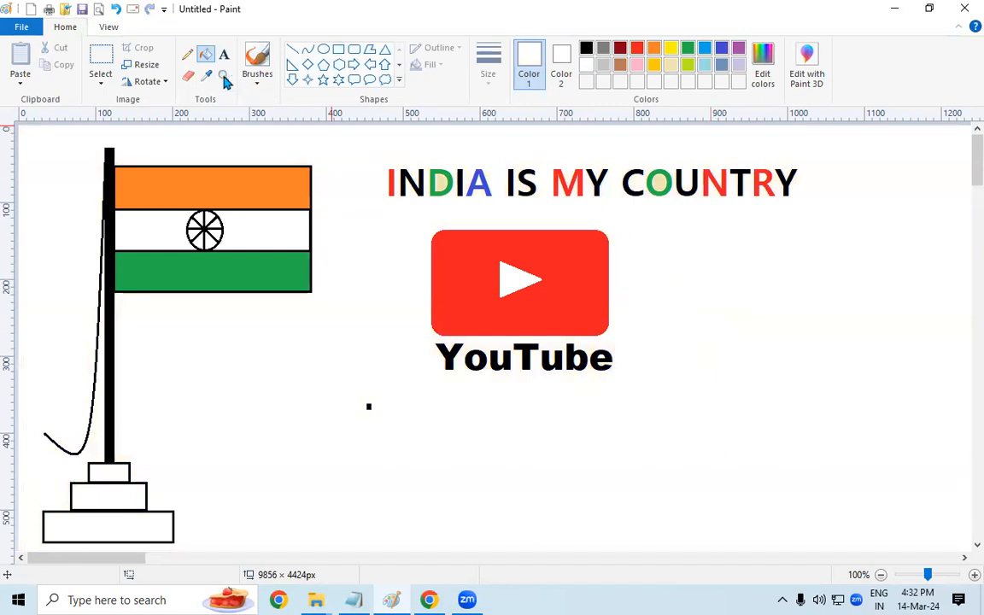
Step: Draw two freehand black strokes with the Pencil in the empty area beside the YouTube logo
left_click(188, 54)
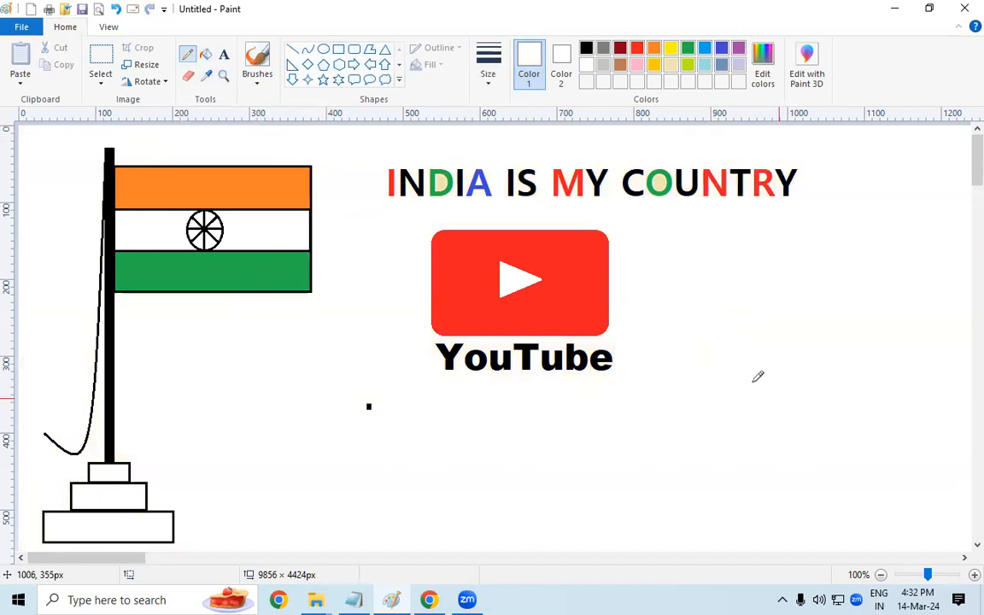
left_click(586, 48)
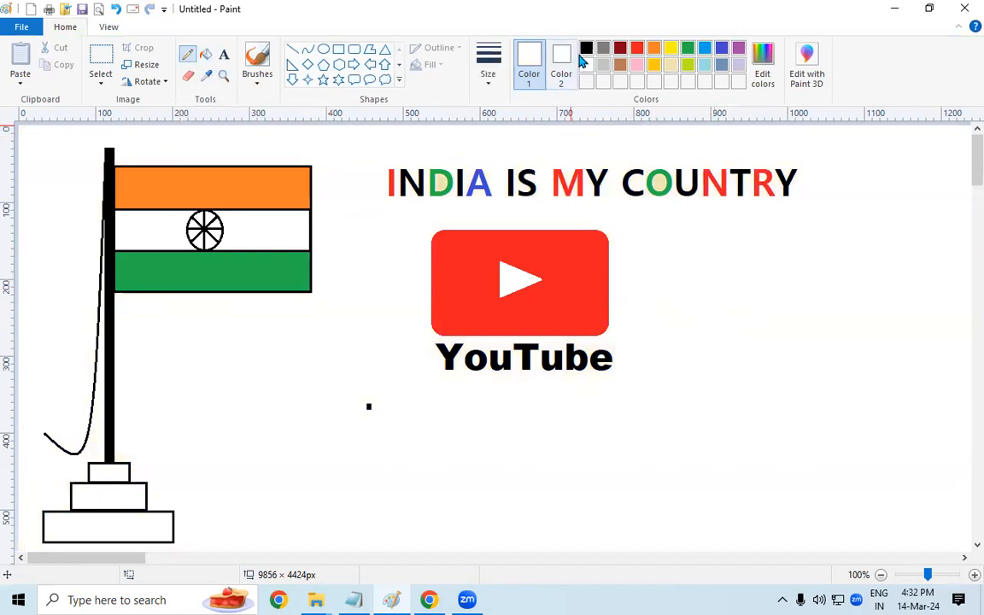
mouse_move(704, 279)
left_mouse_down()
mouse_move(777, 391)
mouse_move(778, 419)
left_mouse_up()
mouse_move(756, 240)
left_mouse_down()
mouse_move(776, 274)
mouse_move(791, 352)
mouse_move(750, 376)
left_mouse_up()
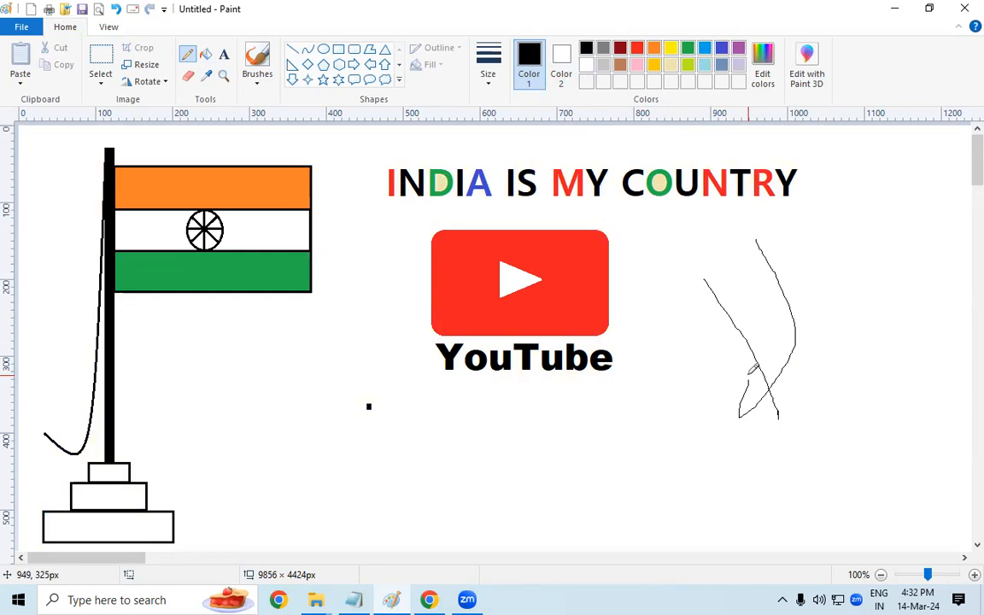
Step: Enlarge the eraser to a big square and erase the two pencil strokes beside the YouTube logo
left_click(187, 78)
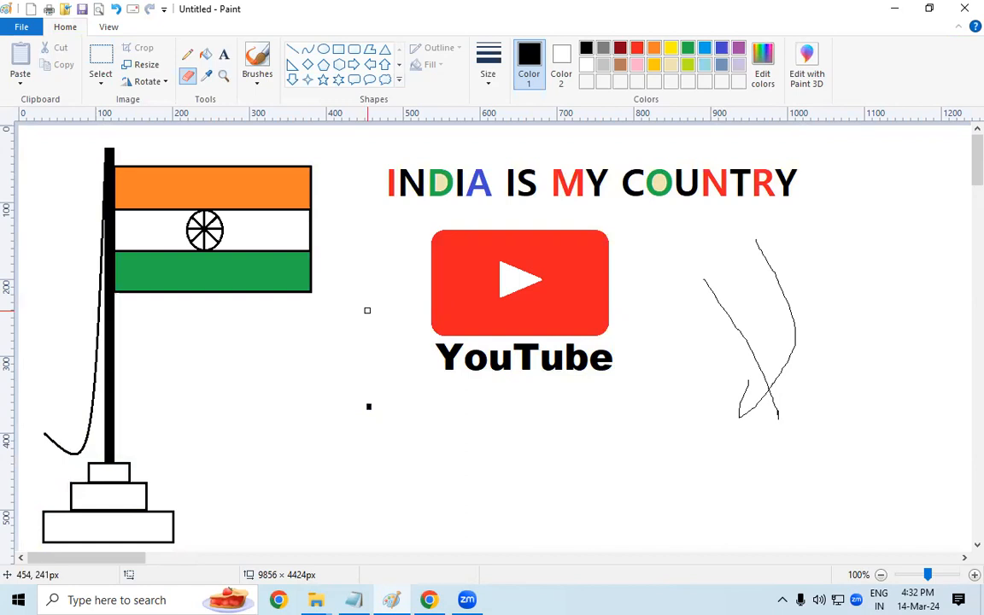
key("ctrl+plus")
key("ctrl+plus")
key("ctrl+plus")
key("ctrl+plus")
key("ctrl+plus")
key("ctrl+plus")
key("ctrl+plus")
key("ctrl+plus")
key("ctrl+plus")
key("ctrl+plus")
mouse_move(709, 294)
left_mouse_down()
mouse_move(775, 413)
mouse_move(742, 416)
mouse_move(793, 348)
mouse_move(766, 238)
left_mouse_up()
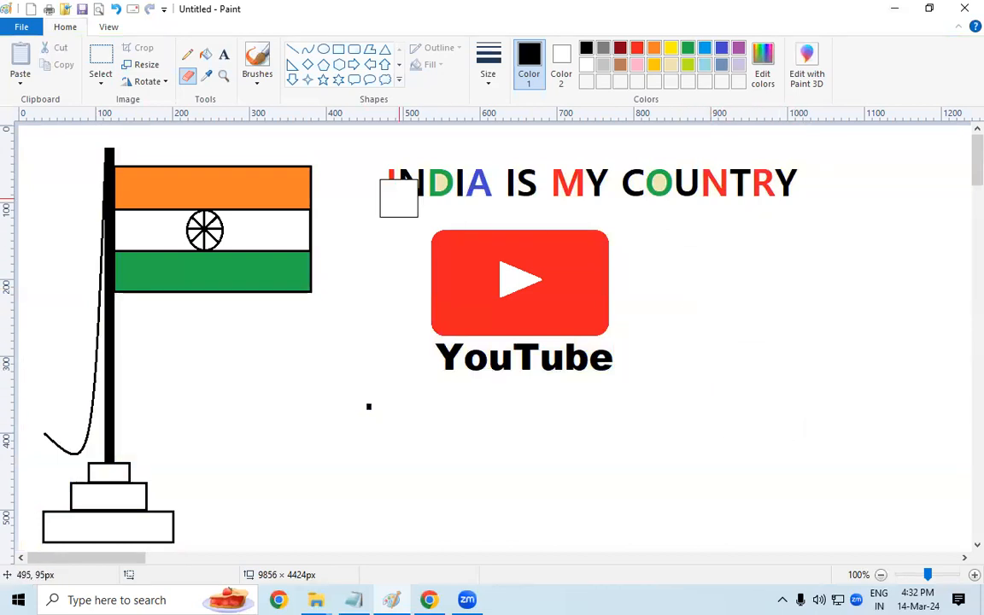
Step: Draw a thin black Pencil scribble beside the YouTube logo and another next to it using the thickest line size
left_click(187, 55)
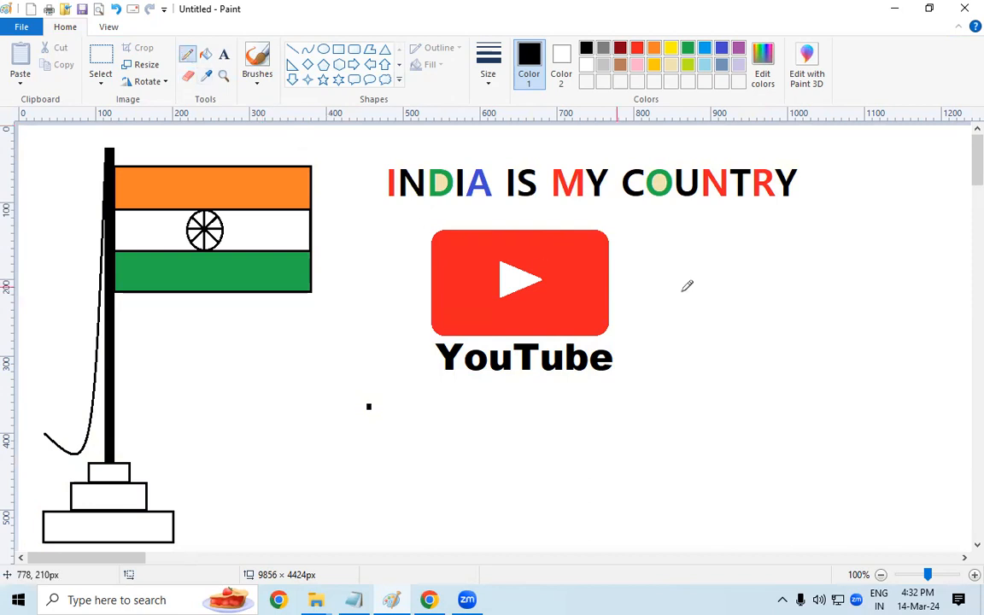
mouse_move(669, 256)
left_mouse_down()
mouse_move(754, 372)
mouse_move(739, 324)
mouse_move(697, 351)
mouse_move(779, 303)
left_mouse_up()
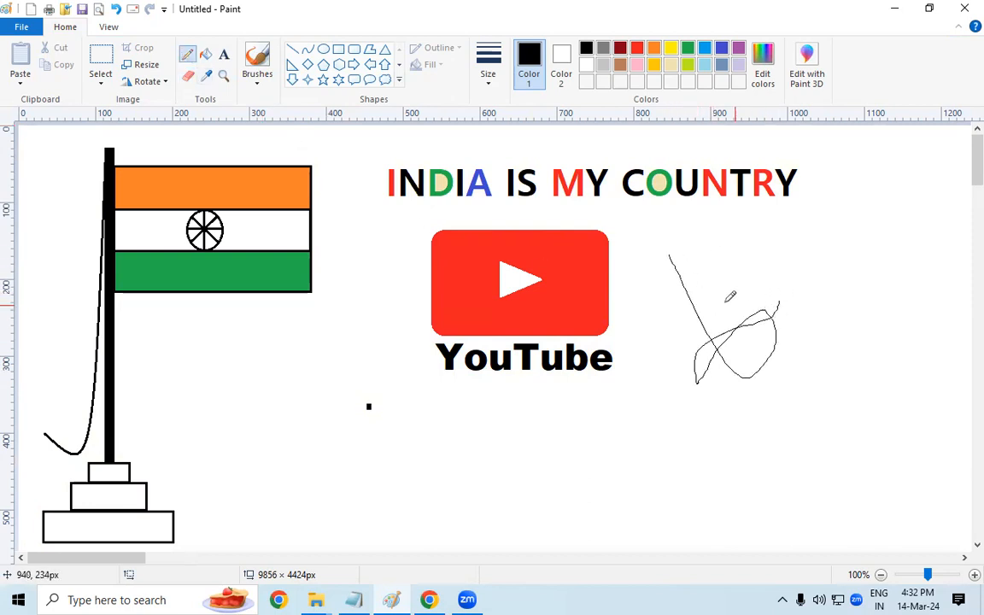
left_click(487, 75)
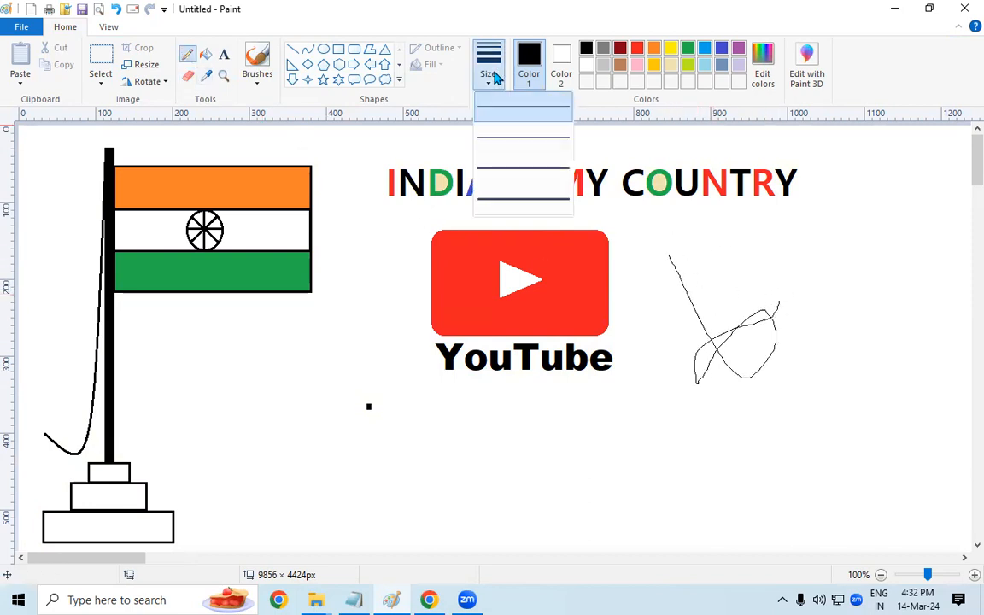
left_click(526, 193)
mouse_move(860, 243)
left_mouse_down()
mouse_move(851, 385)
mouse_move(803, 337)
mouse_move(894, 254)
mouse_move(841, 328)
left_mouse_up()
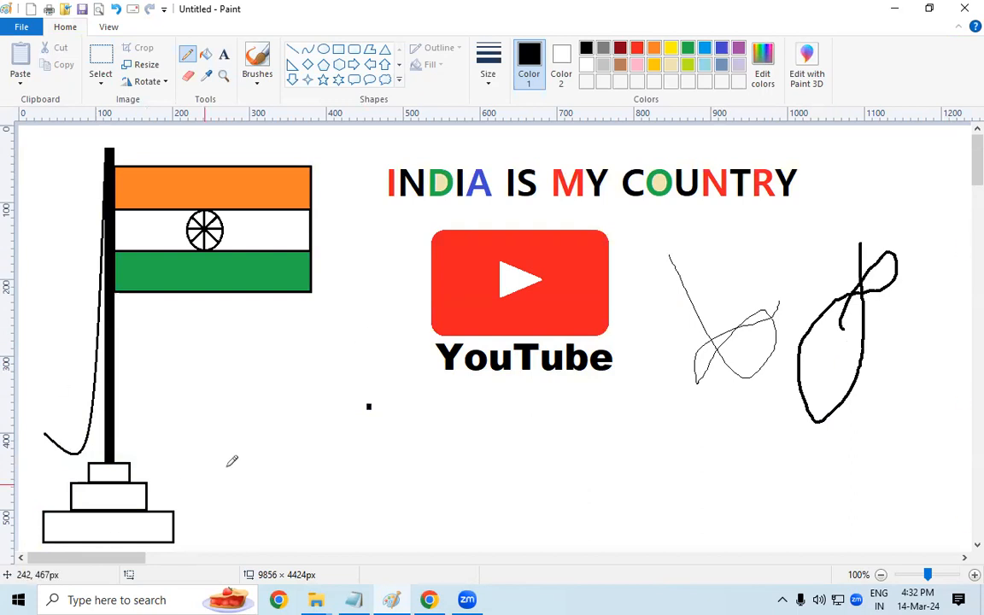
Step: Activate the eraser and vary its size, shrinking it and enlarging it back to a big square
left_click(189, 77)
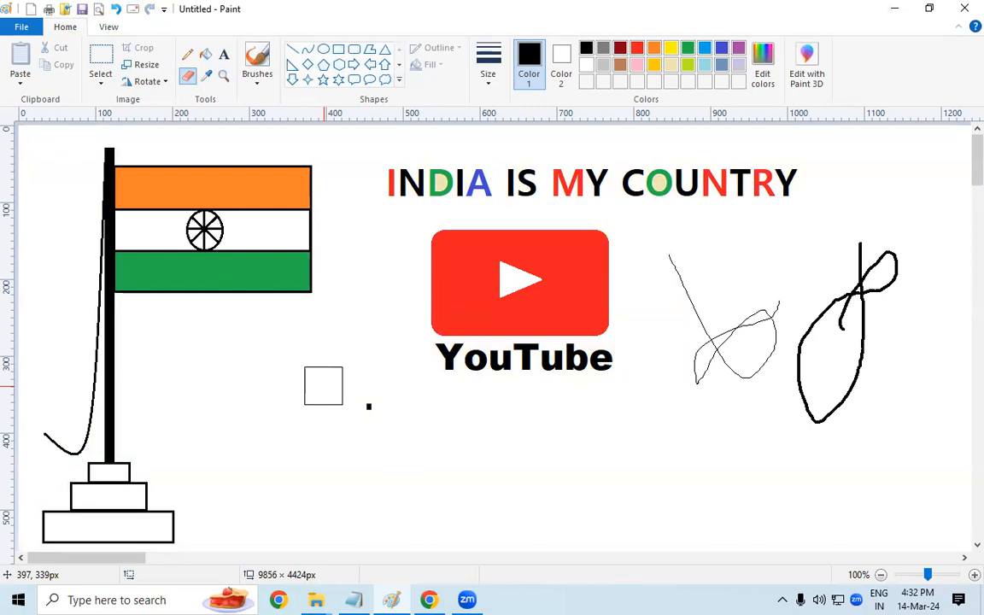
key("ctrl+minus")
key("ctrl+minus")
key("ctrl+minus")
key("ctrl+minus")
key("ctrl+minus")
key("ctrl+minus")
key("ctrl+minus")
key("ctrl+minus")
key("ctrl+minus")
key("ctrl+minus")
key("ctrl+minus")
key("ctrl+minus")
key("ctrl+minus")
key("ctrl+minus")
key("ctrl+minus")
key("ctrl+minus")
key("ctrl+minus")
key("ctrl+minus")
key("ctrl+minus")
key("ctrl+minus")
key("ctrl+plus")
key("ctrl+plus")
key("ctrl+plus")
key("ctrl+plus")
key("ctrl+plus")
key("ctrl+plus")
key("ctrl+plus")
key("ctrl+plus")
key("ctrl+plus")
key("ctrl+plus")
key("ctrl+plus")
key("ctrl+minus")
key("ctrl+minus")
key("ctrl+minus")
key("ctrl+minus")
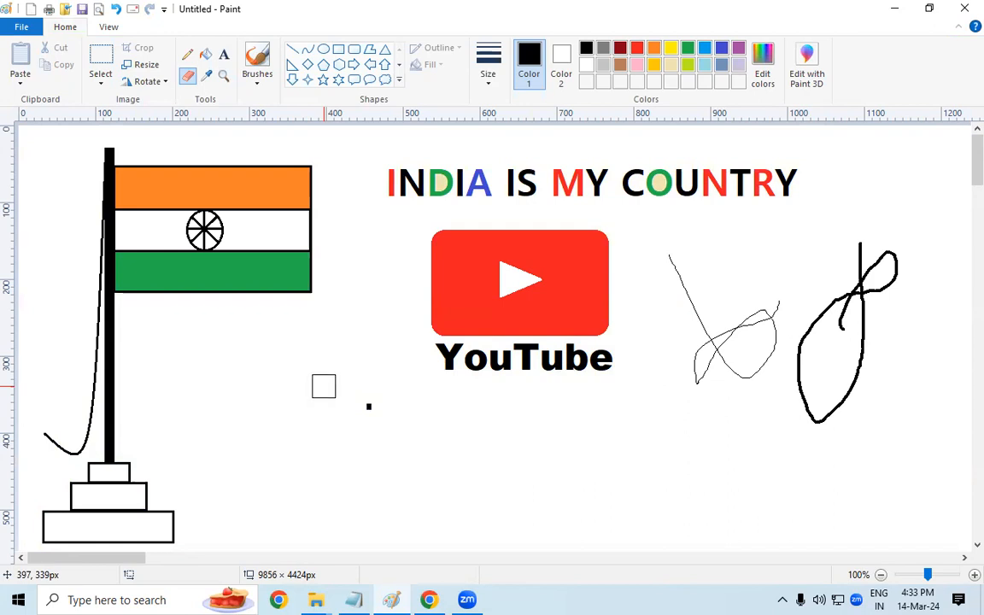
key("ctrl+plus")
key("ctrl+plus")
key("ctrl+plus")
key("ctrl+plus")
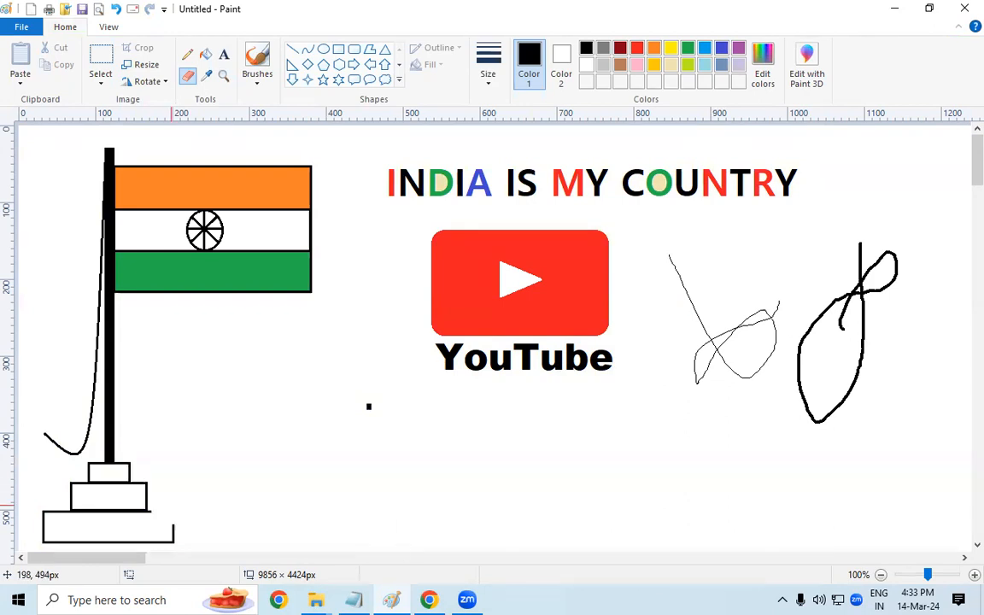
Step: Erase the thin and thick pencil scribbles, try erasing across the YouTube logo and its text, and undo the logo erasure
mouse_move(678, 275)
left_mouse_down()
mouse_move(706, 349)
mouse_move(711, 401)
mouse_move(781, 291)
mouse_move(768, 299)
mouse_move(722, 349)
mouse_move(834, 272)
mouse_move(910, 204)
mouse_move(886, 300)
mouse_move(898, 254)
mouse_move(853, 300)
mouse_move(865, 381)
mouse_move(839, 322)
mouse_move(773, 435)
mouse_move(798, 361)
mouse_move(793, 403)
mouse_move(723, 339)
mouse_move(543, 309)
mouse_move(432, 370)
mouse_move(497, 375)
mouse_move(629, 264)
mouse_move(553, 254)
mouse_move(422, 302)
mouse_move(453, 383)
left_mouse_up()
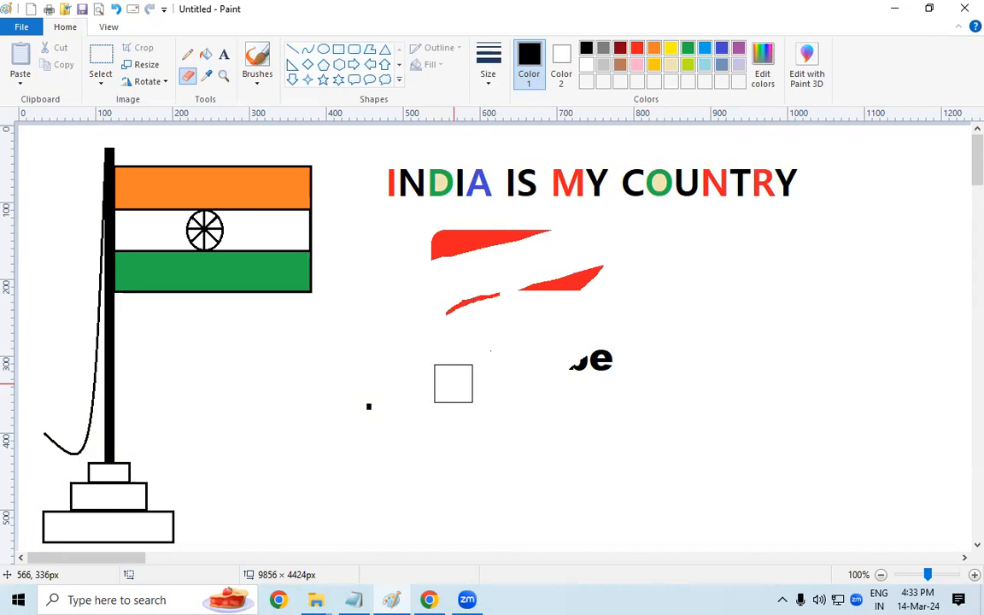
key("ctrl+z")
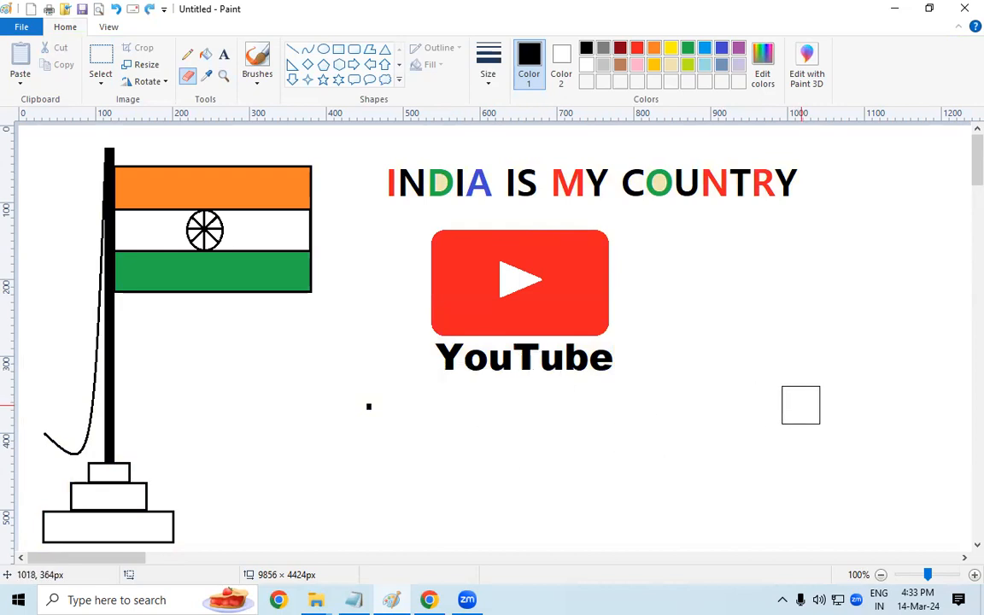
Step: Try erasing across the Indian flag, undo that erasure, and erase the stray black dot below the flag
mouse_move(305, 195)
left_mouse_down()
mouse_move(151, 259)
mouse_move(17, 218)
mouse_move(215, 272)
mouse_move(287, 224)
mouse_move(97, 293)
mouse_move(216, 245)
mouse_move(265, 284)
left_mouse_up()
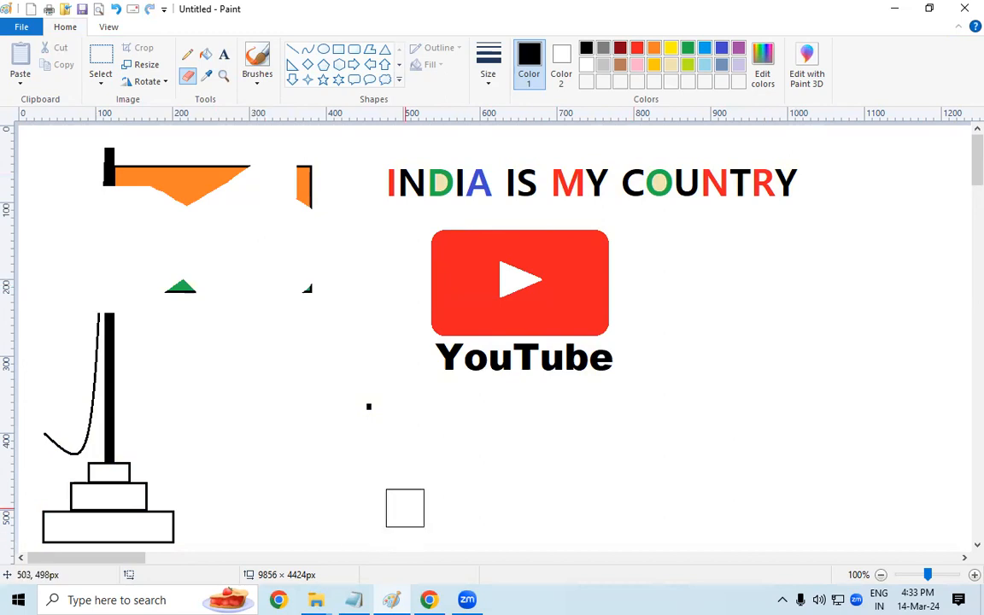
key("ctrl+z")
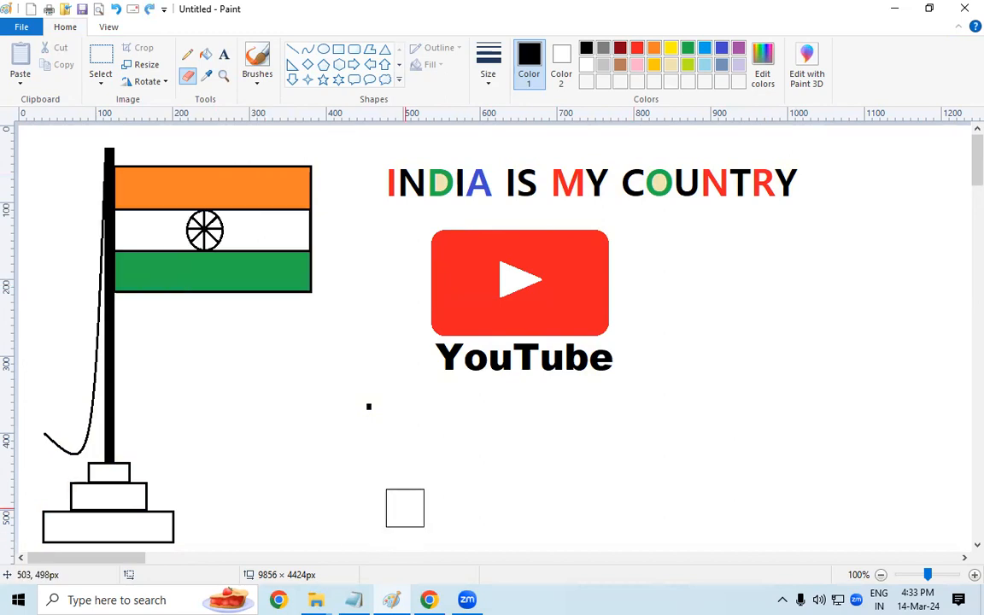
left_click_drag(312, 393, 390, 416)
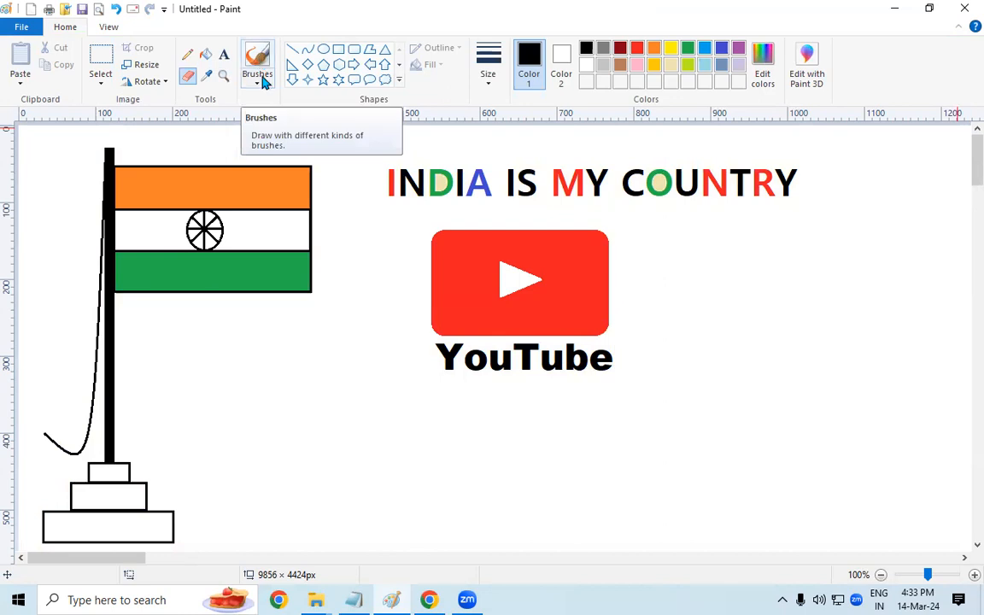
Step: Draw a black diagonal stroke below the flag with the basic round brush
left_click(264, 83)
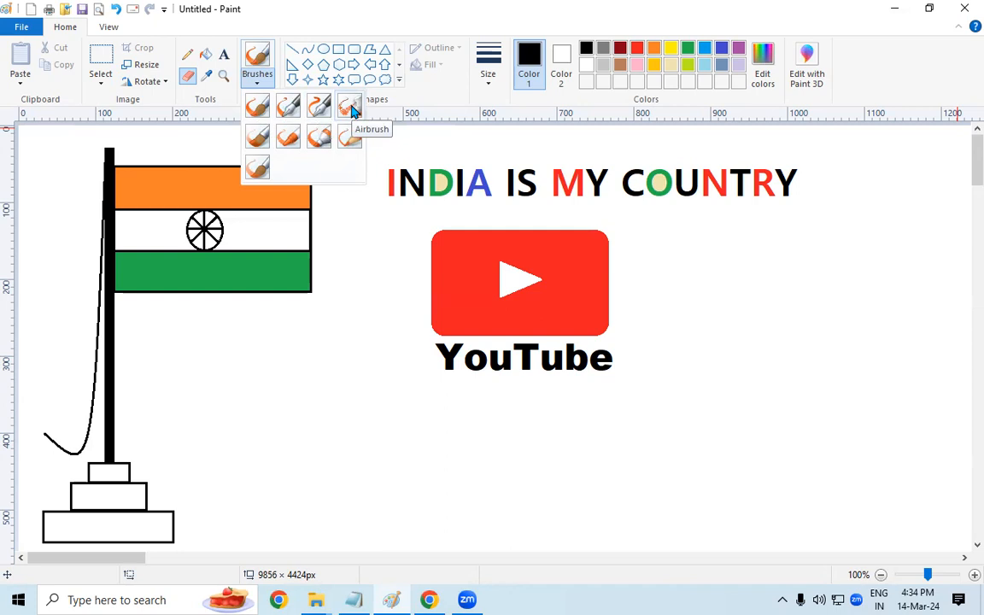
left_click(641, 52)
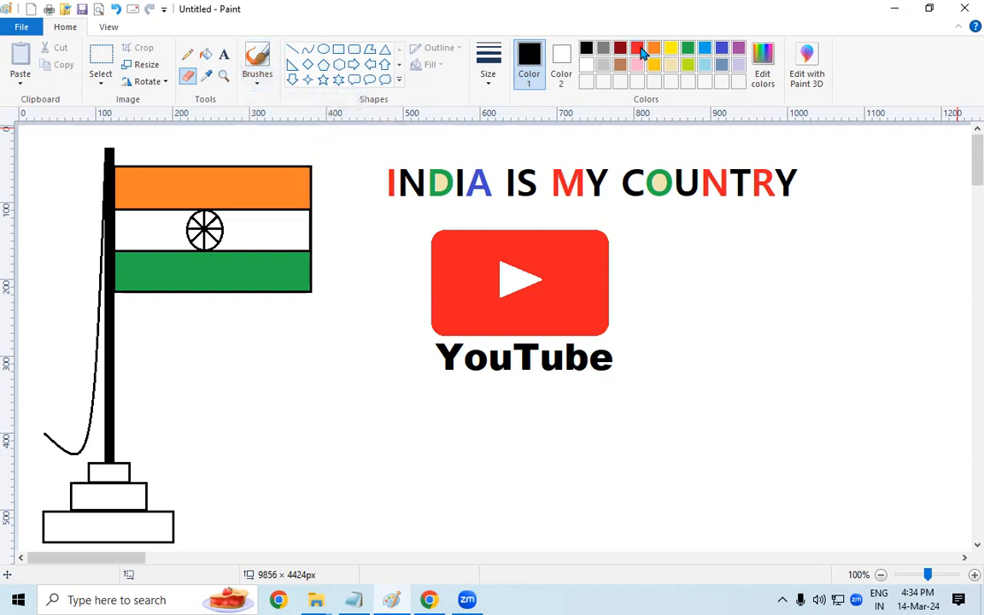
left_click(257, 81)
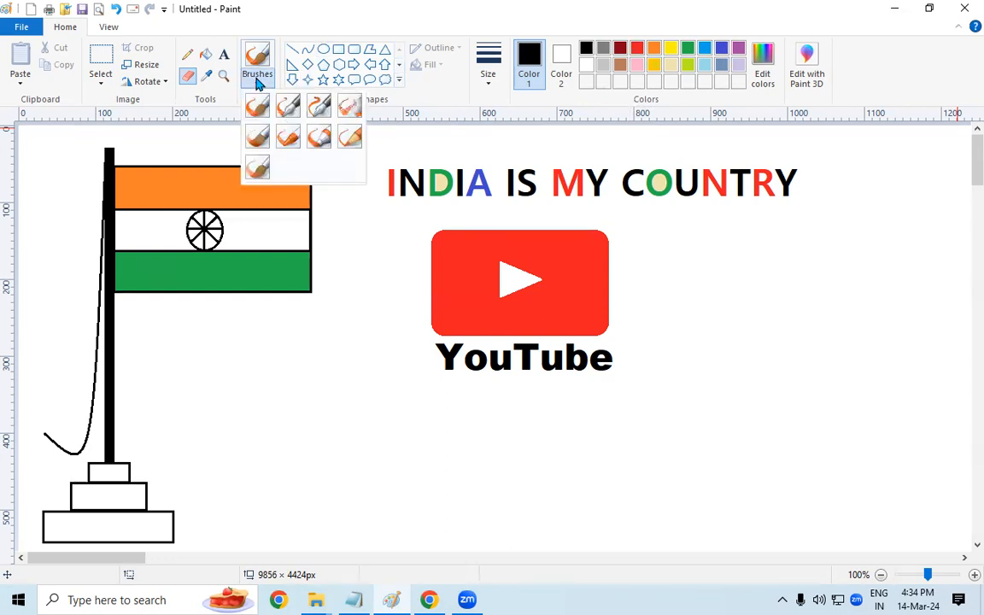
left_click(257, 111)
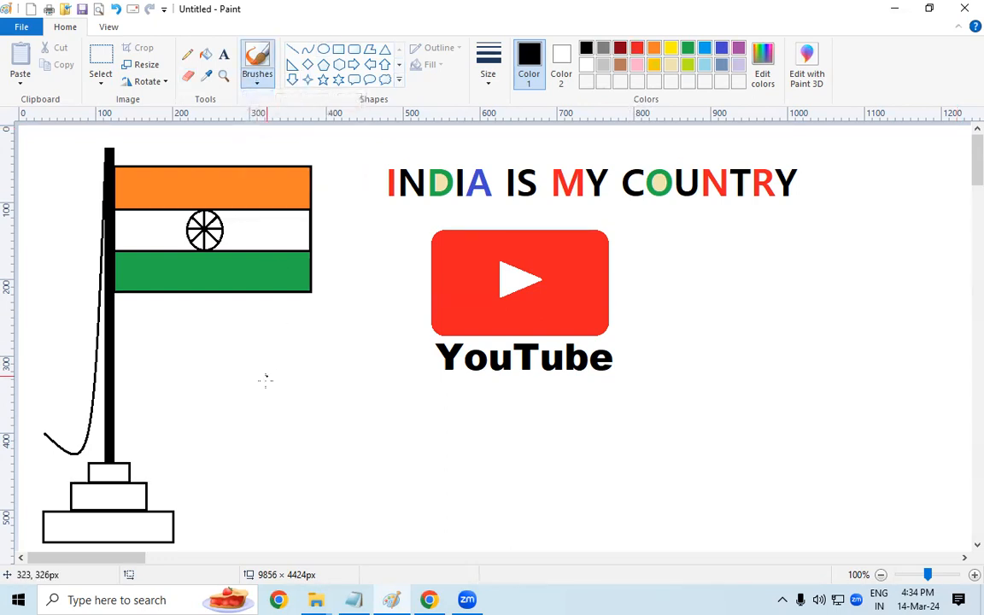
left_click_drag(187, 350, 446, 492)
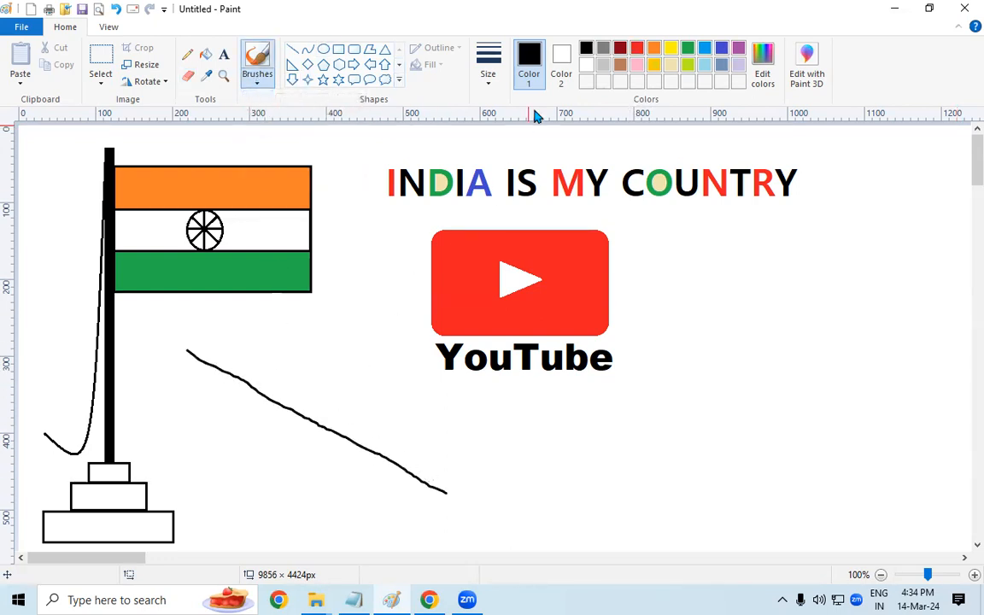
Step: Draw two red diagonal strokes above the black stroke with the same brush
left_click(636, 47)
left_click_drag(246, 330, 541, 460)
left_click_drag(296, 383, 427, 435)
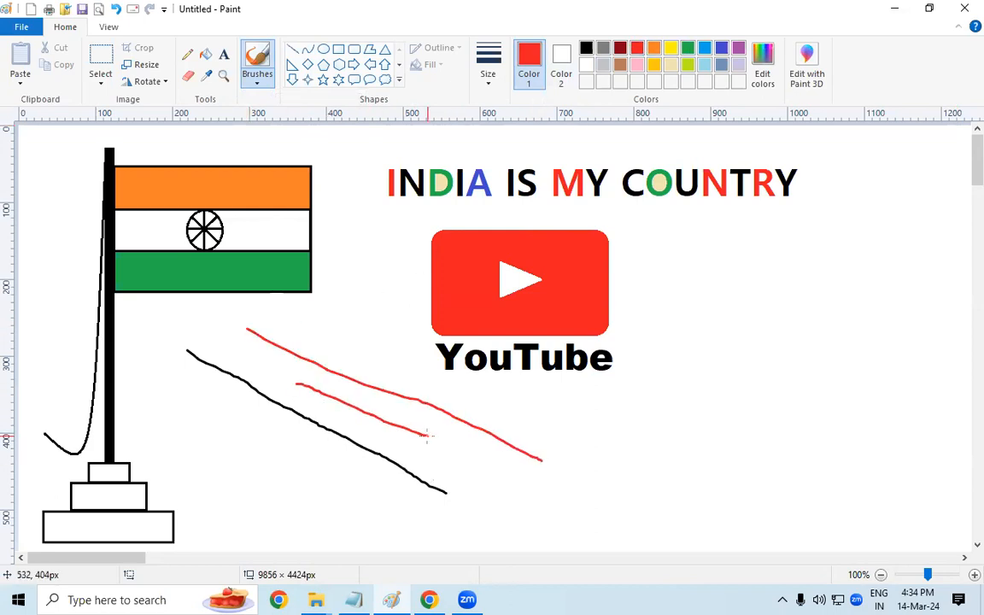
Step: Draw two thicker red strokes above the thin red ones using the first calligraphy brush
left_click(259, 80)
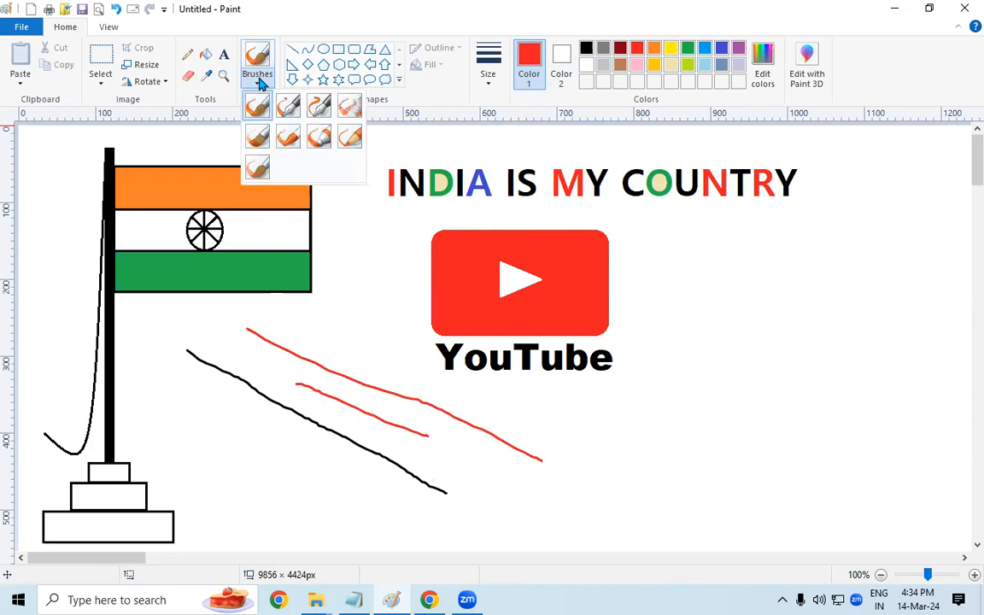
left_click(288, 104)
left_click_drag(352, 316, 496, 416)
mouse_move(309, 340)
left_mouse_down()
mouse_move(343, 343)
mouse_move(429, 391)
left_mouse_up()
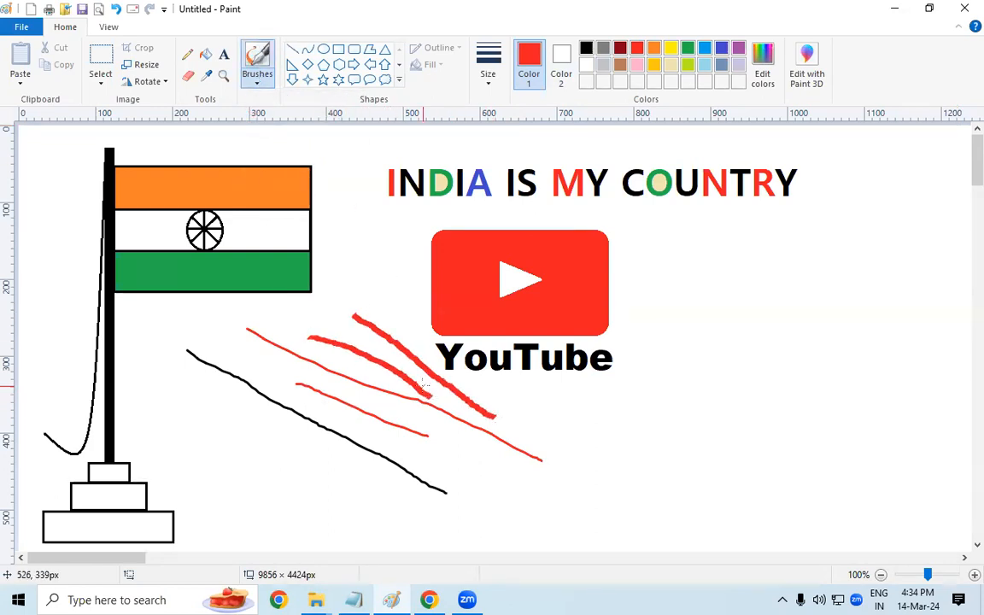
Step: Draw three green, roughly vertical calligraphy strokes in the empty area beside the YouTube logo
left_click(688, 48)
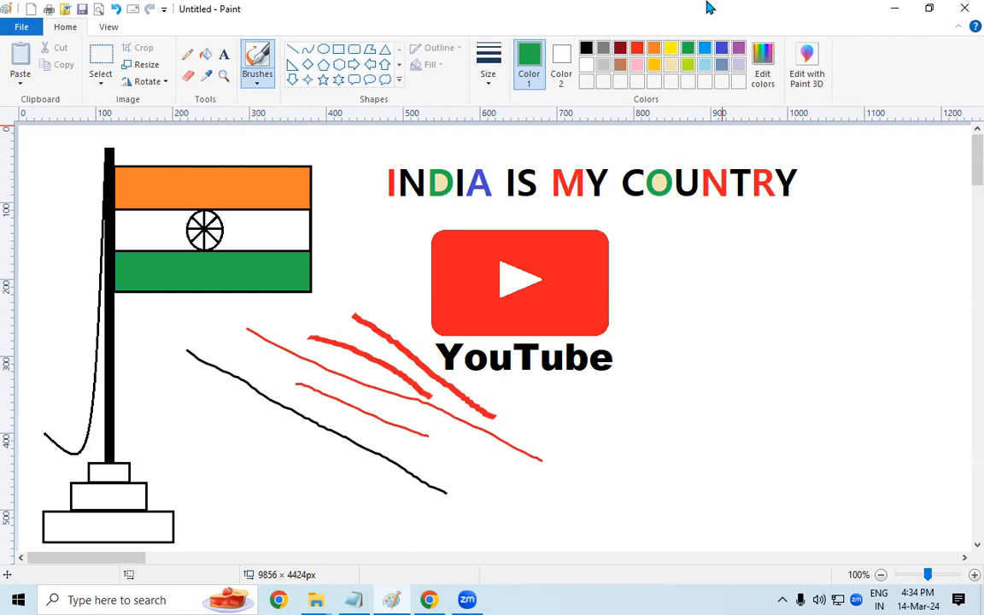
mouse_move(735, 266)
left_mouse_down()
mouse_move(771, 384)
mouse_move(720, 331)
mouse_move(730, 447)
left_mouse_up()
left_click_drag(816, 240, 841, 392)
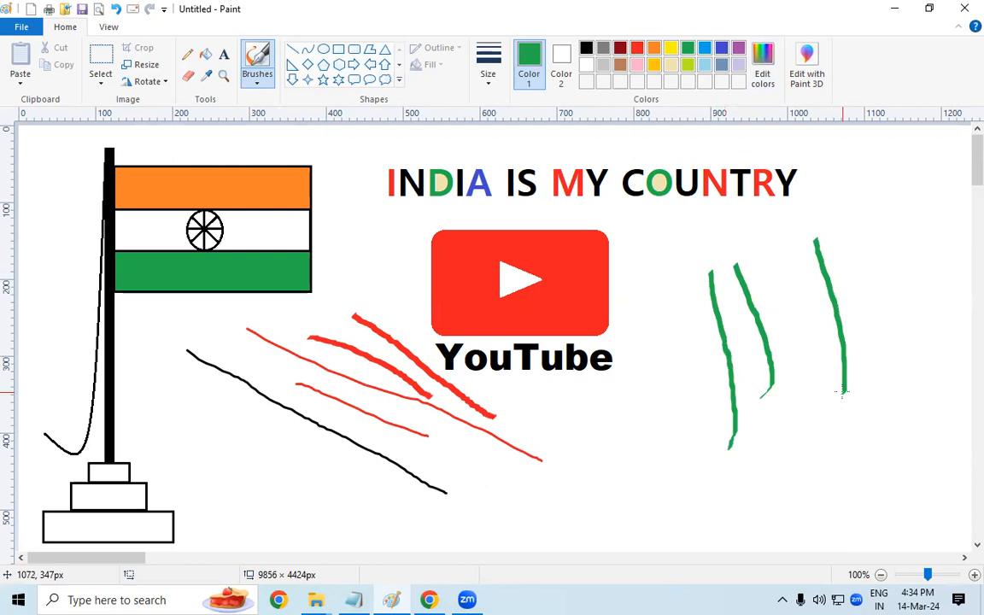
Step: Draw three green strokes and one red stroke, all roughly vertical, among the green ones beside the YouTube logo with the second calligraphy brush
left_click(257, 85)
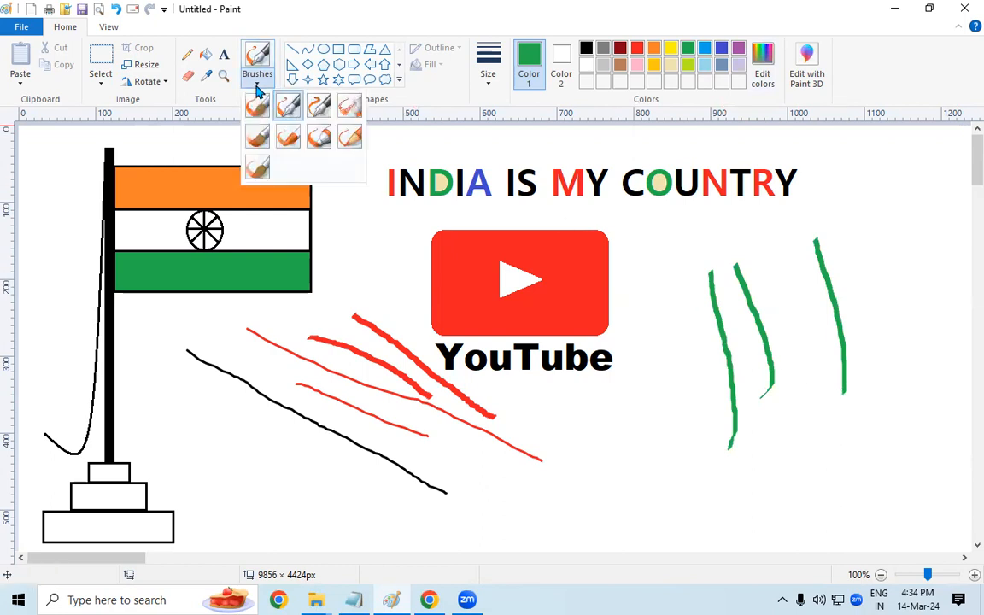
left_click(319, 104)
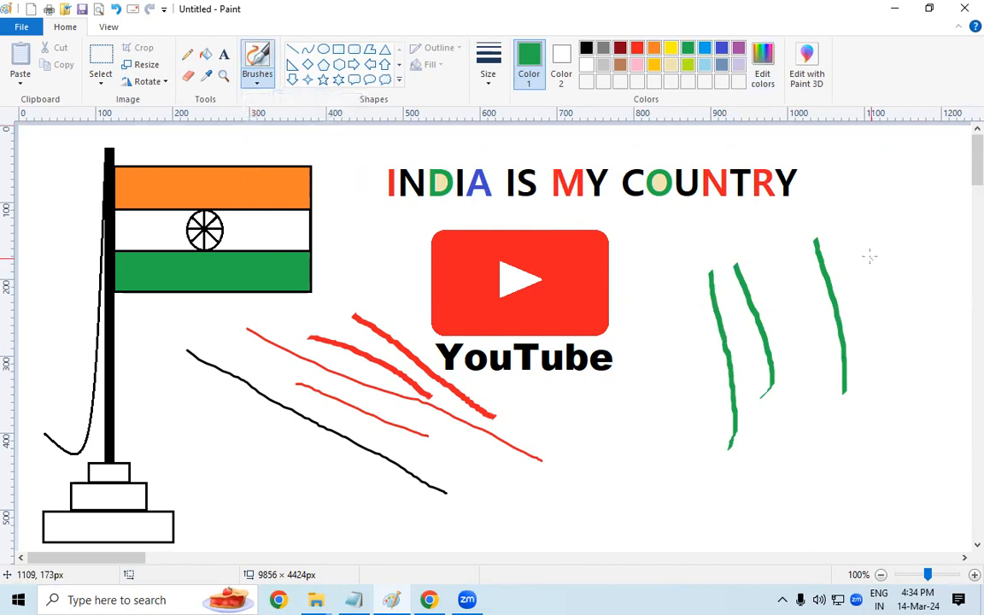
mouse_move(777, 252)
left_mouse_down()
mouse_move(795, 298)
mouse_move(811, 401)
left_mouse_up()
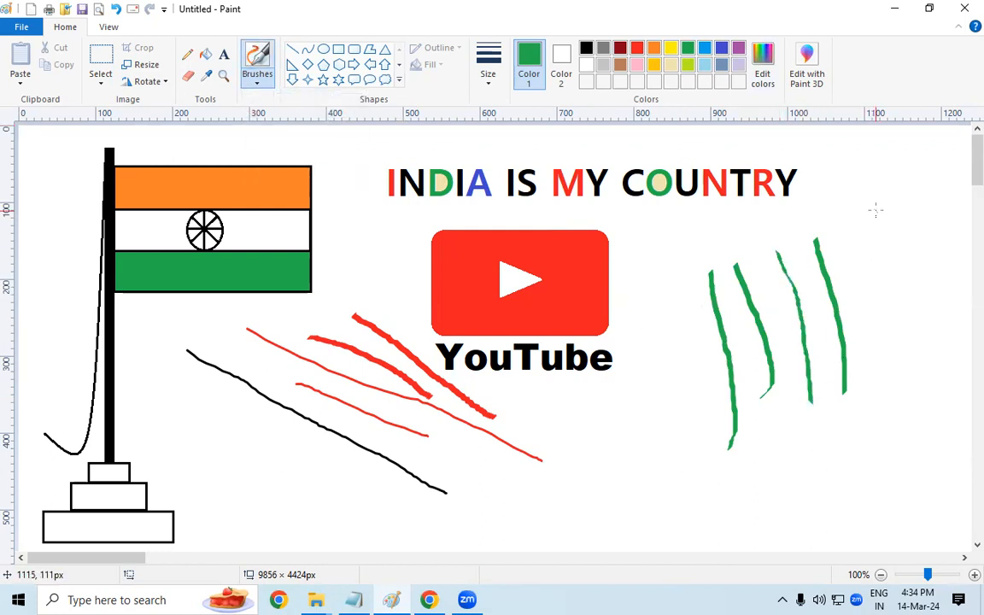
left_click_drag(875, 210, 896, 384)
left_click_drag(921, 244, 931, 414)
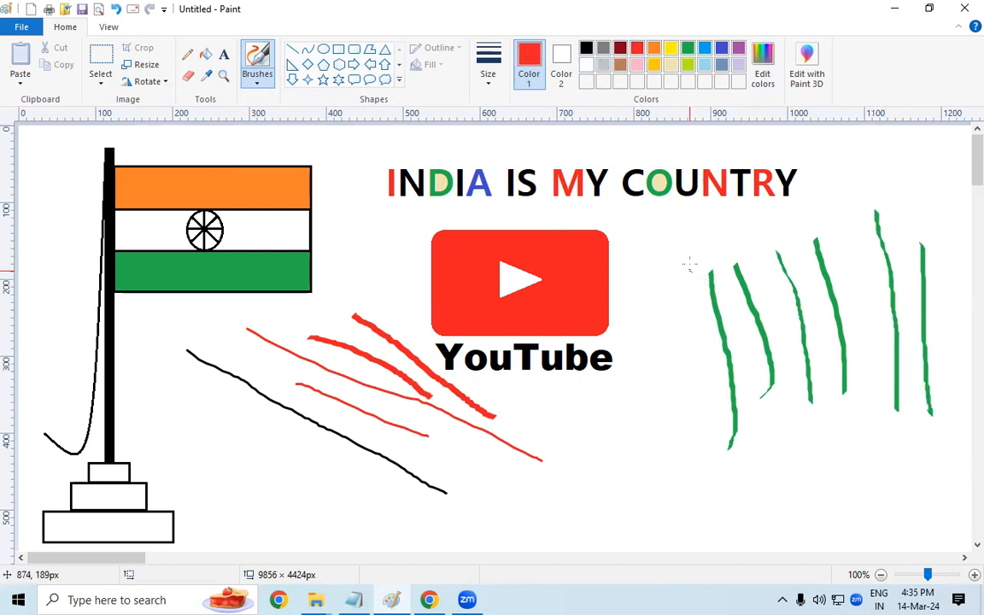
left_click_drag(689, 264, 702, 401)
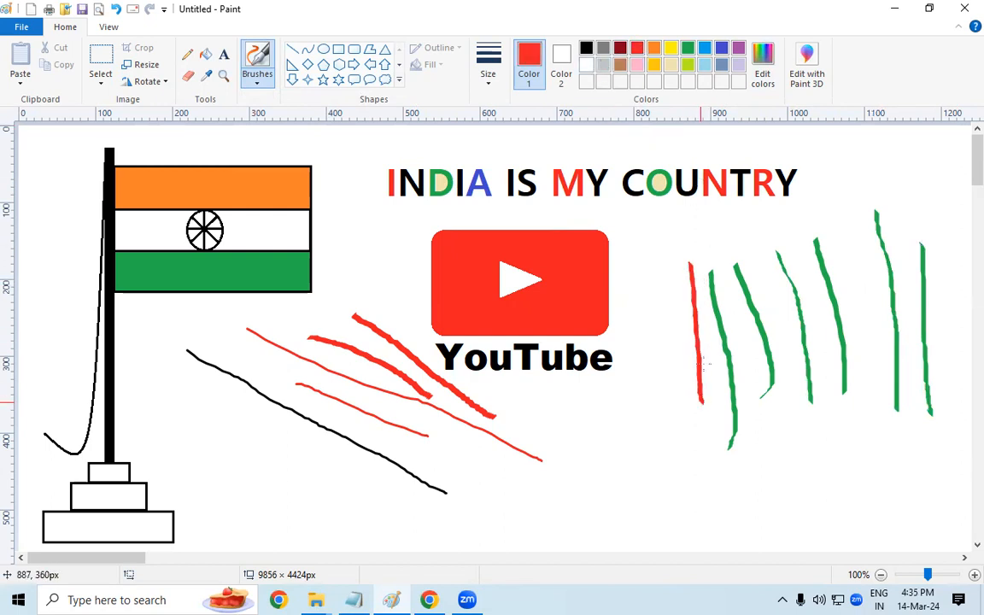
Step: Spray red airbrush paint over the flag's stepped base and along a curved trail from below the flag toward the area under the YouTube caption
left_click(255, 78)
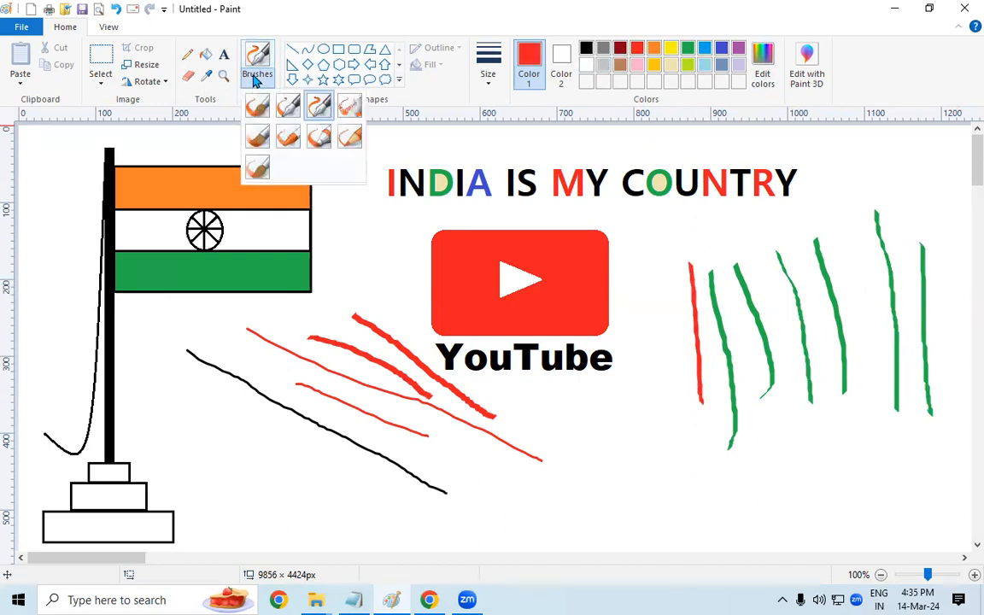
left_click(351, 114)
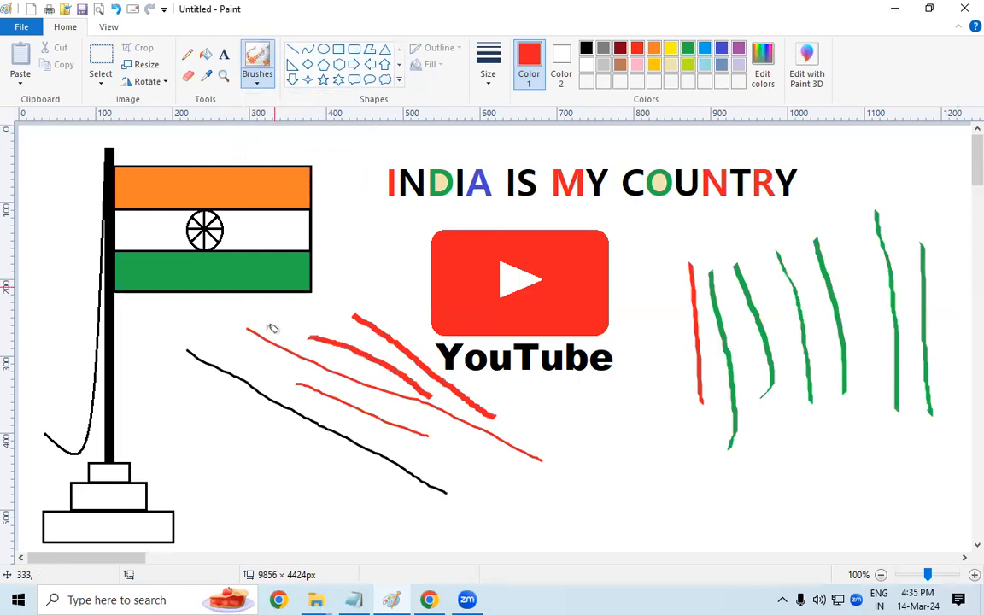
mouse_move(113, 501)
left_mouse_down()
mouse_move(137, 535)
mouse_move(154, 540)
mouse_move(142, 528)
mouse_move(86, 532)
mouse_move(120, 484)
mouse_move(133, 503)
mouse_move(95, 493)
mouse_move(82, 520)
mouse_move(167, 518)
mouse_move(152, 522)
mouse_move(150, 489)
mouse_move(113, 492)
mouse_move(109, 480)
mouse_move(82, 490)
mouse_move(127, 472)
mouse_move(98, 467)
mouse_move(125, 467)
mouse_move(57, 521)
mouse_move(58, 512)
mouse_move(101, 526)
mouse_move(163, 518)
mouse_move(143, 512)
mouse_move(173, 520)
mouse_move(156, 532)
mouse_move(103, 520)
mouse_move(133, 524)
left_mouse_up()
mouse_move(156, 340)
left_mouse_down()
mouse_move(235, 447)
mouse_move(321, 485)
mouse_move(432, 468)
mouse_move(586, 419)
mouse_move(539, 450)
mouse_move(576, 476)
mouse_move(611, 424)
left_mouse_up()
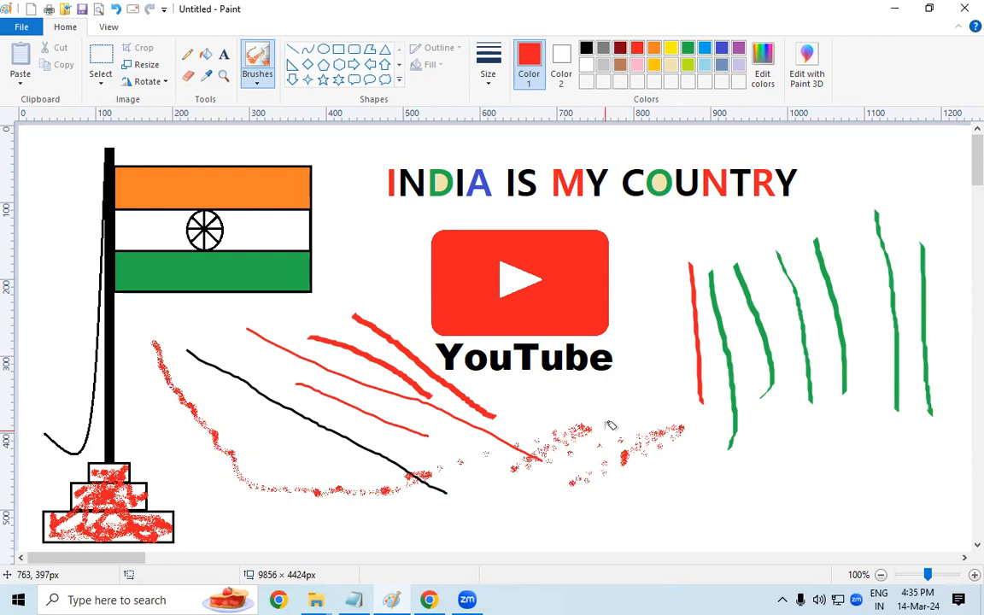
Step: Paint three thick red, roughly vertical strokes beside the YouTube logo with the oil brush
left_click(263, 75)
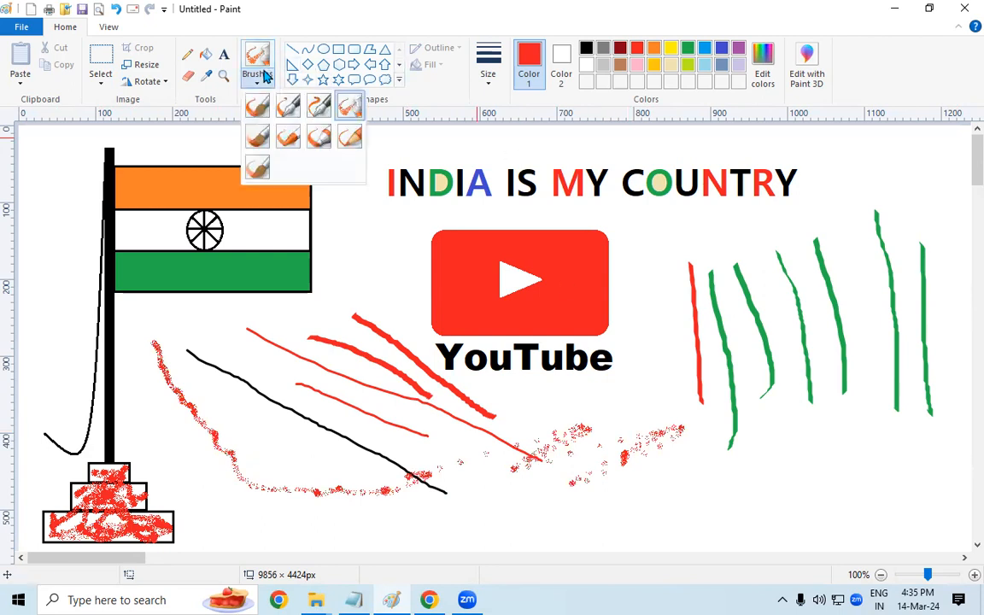
left_click(260, 138)
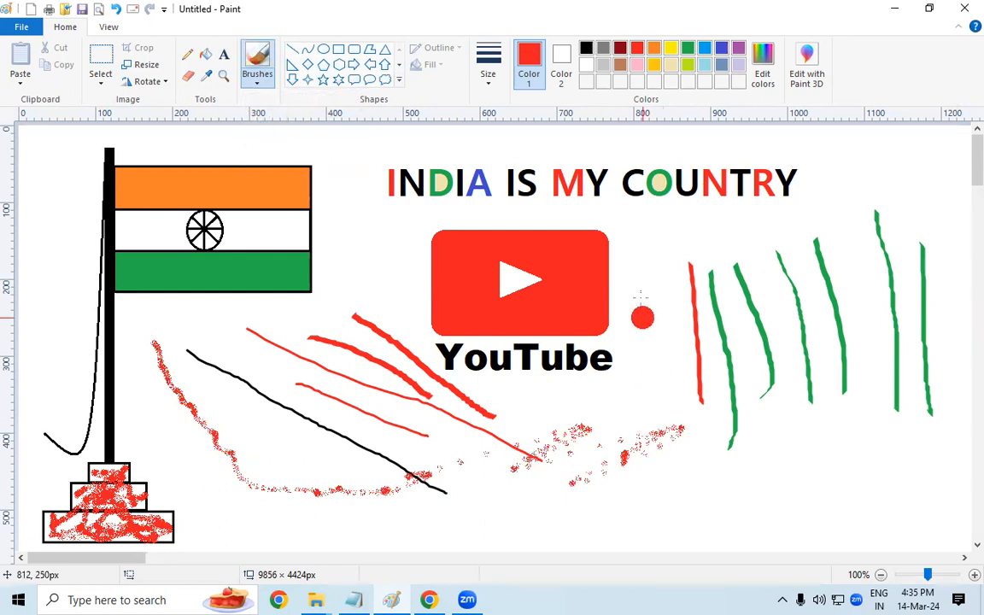
left_click_drag(659, 235, 661, 468)
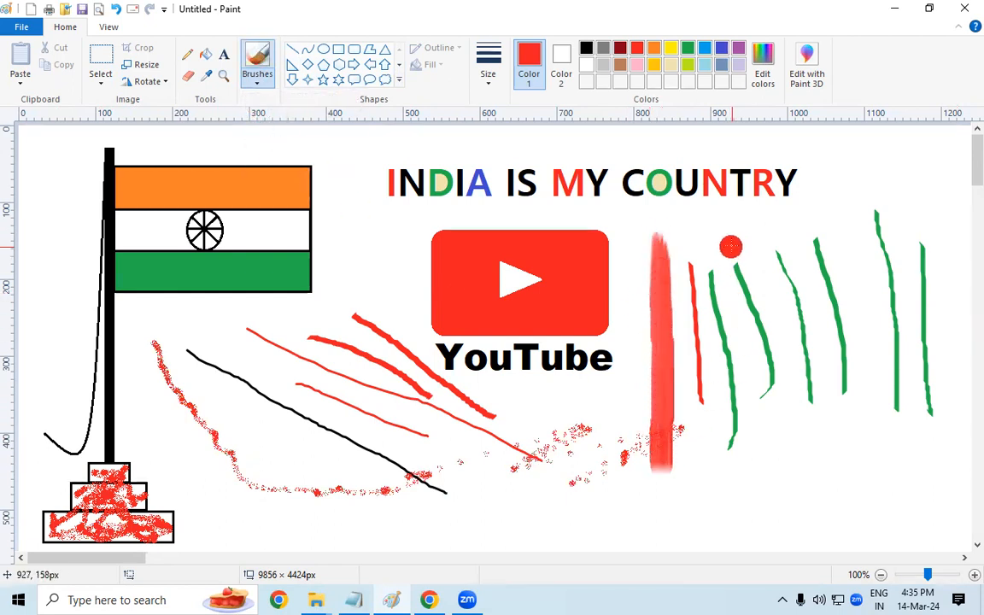
mouse_move(745, 247)
left_mouse_down()
mouse_move(781, 401)
mouse_move(816, 475)
left_mouse_up()
mouse_move(833, 217)
left_mouse_down()
mouse_move(879, 471)
mouse_move(875, 498)
left_mouse_up()
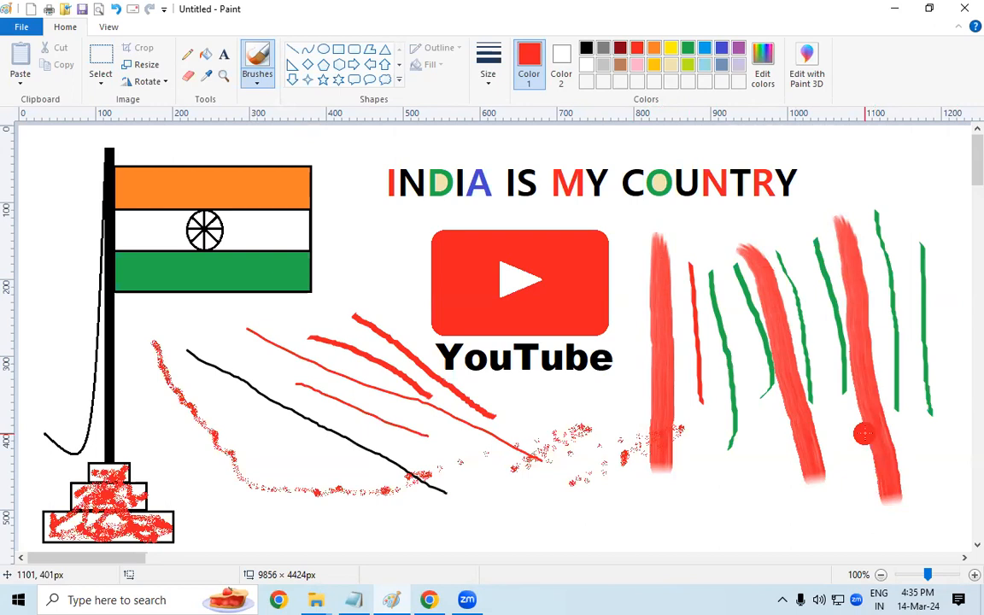
Step: Paint green oil brush strokes: one among the red strokes beside the YouTube logo and two diagonal ones below the flag
left_click(688, 48)
left_click_drag(705, 250, 736, 468)
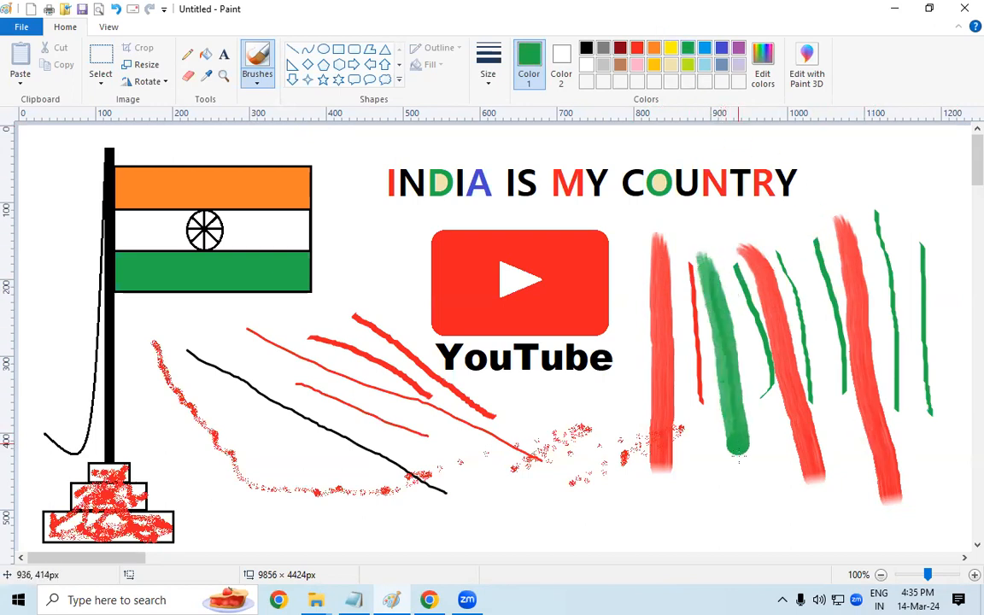
mouse_move(141, 358)
left_mouse_down()
mouse_move(280, 491)
mouse_move(380, 543)
left_mouse_up()
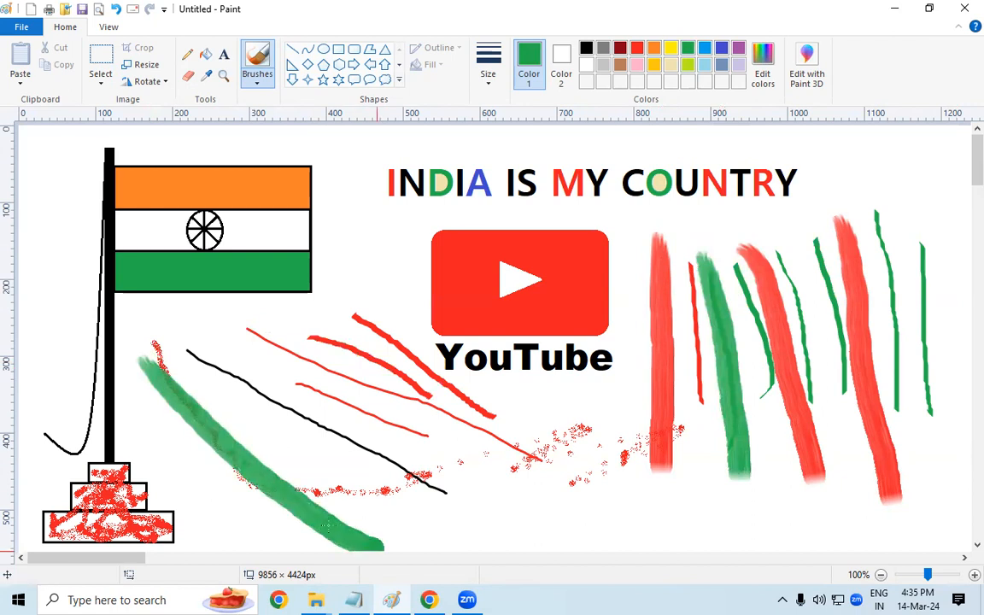
left_click_drag(226, 337, 388, 508)
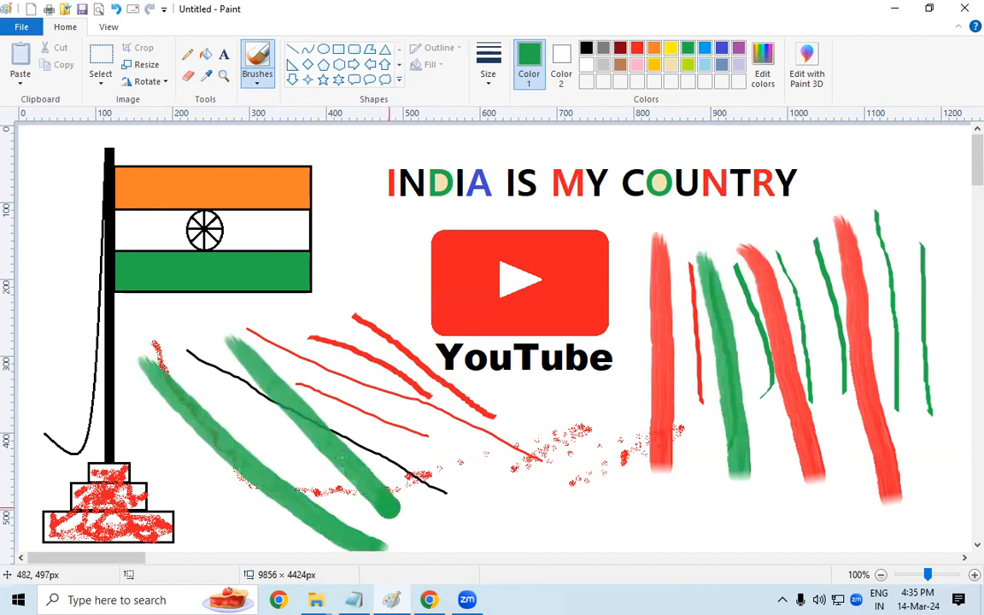
Step: Draw three long green crayon strokes between the flag and the YouTube logo, and a short diagonal one below the flag
left_click(256, 82)
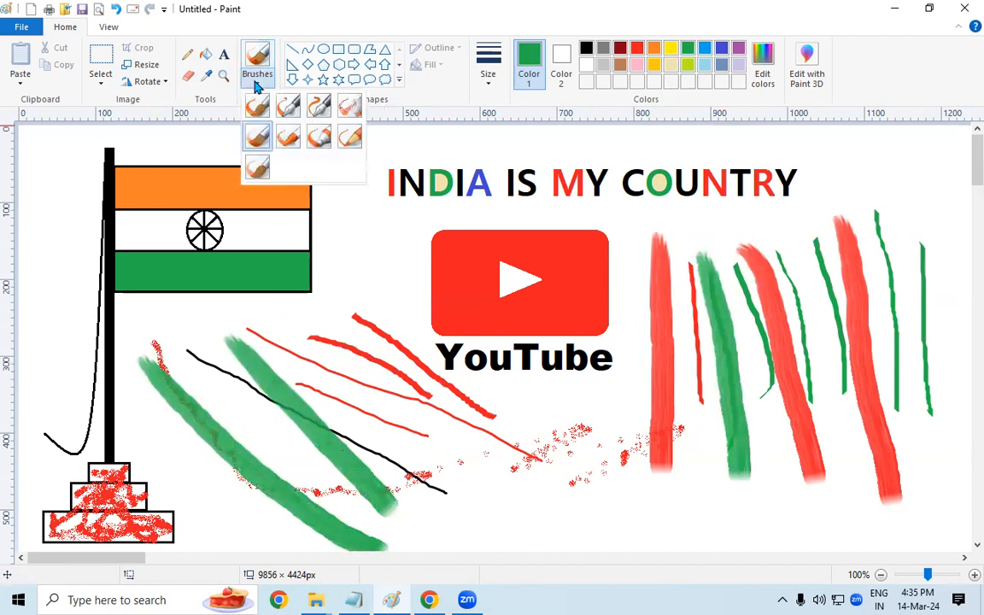
left_click(288, 136)
mouse_move(341, 203)
left_mouse_down()
mouse_move(357, 276)
mouse_move(358, 409)
left_mouse_up()
left_click_drag(374, 202, 404, 452)
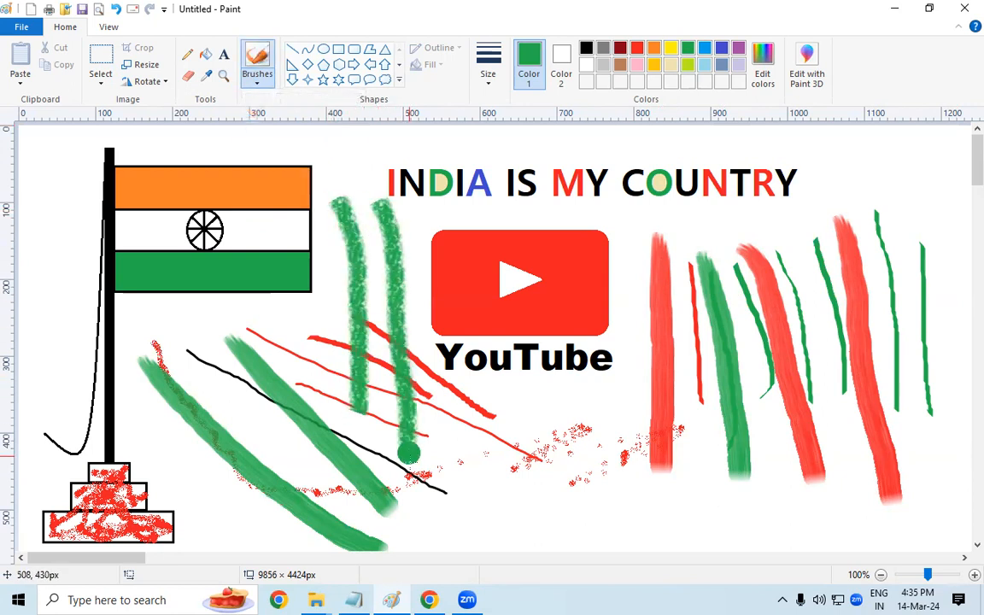
left_click_drag(426, 193, 350, 525)
left_click_drag(182, 330, 264, 431)
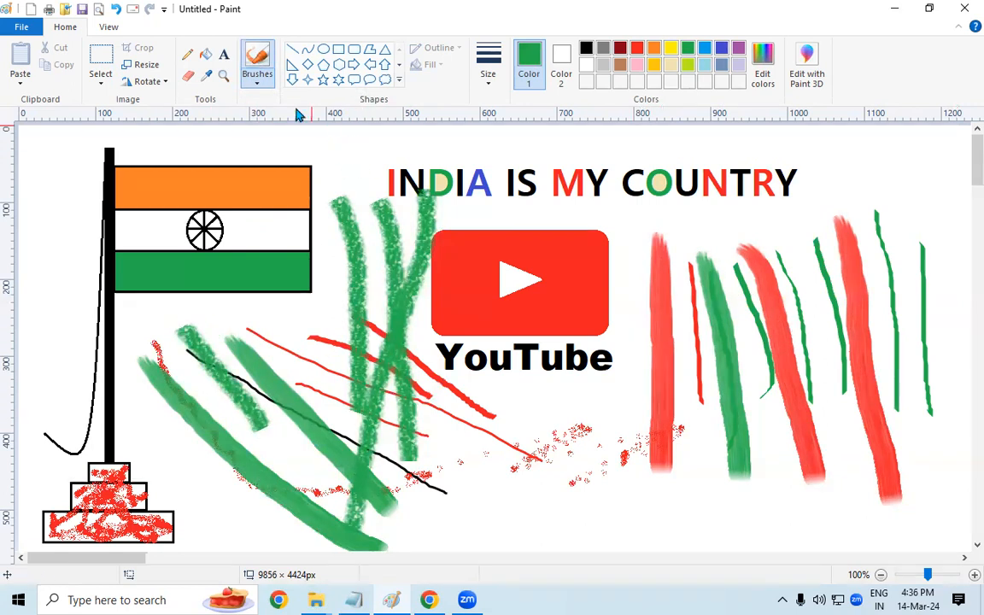
Step: Draw three broad green marker strokes running down past the end of the caption and over the existing strokes
left_click(253, 82)
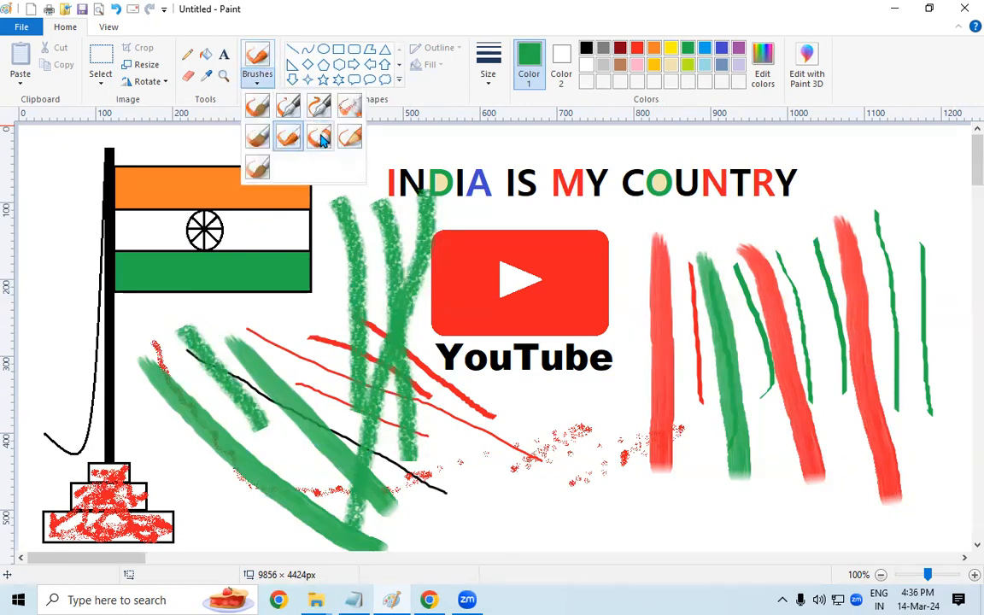
left_click(320, 139)
mouse_move(841, 137)
left_mouse_down()
mouse_move(910, 305)
mouse_move(943, 443)
left_mouse_up()
mouse_move(901, 137)
left_mouse_down()
mouse_move(958, 256)
mouse_move(963, 359)
mouse_move(961, 465)
left_mouse_up()
mouse_move(802, 159)
left_mouse_down()
mouse_move(851, 319)
mouse_move(845, 510)
left_mouse_up()
Step: Draw two thin green vertical strokes on the outer side of the flagpole with the natural pencil brush
left_click(252, 77)
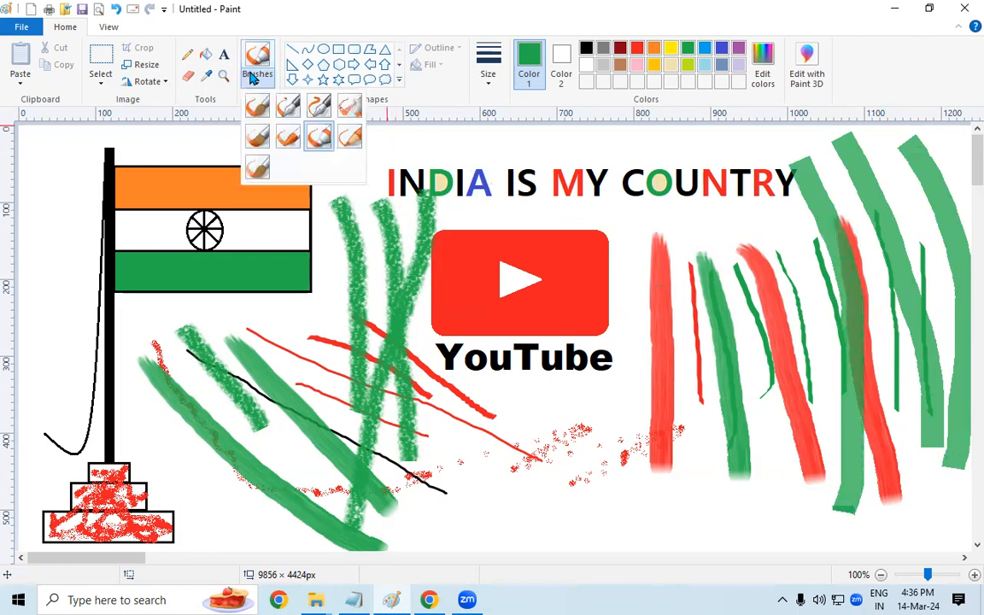
left_click(319, 138)
left_click_drag(69, 187, 57, 352)
left_click_drag(50, 168, 50, 365)
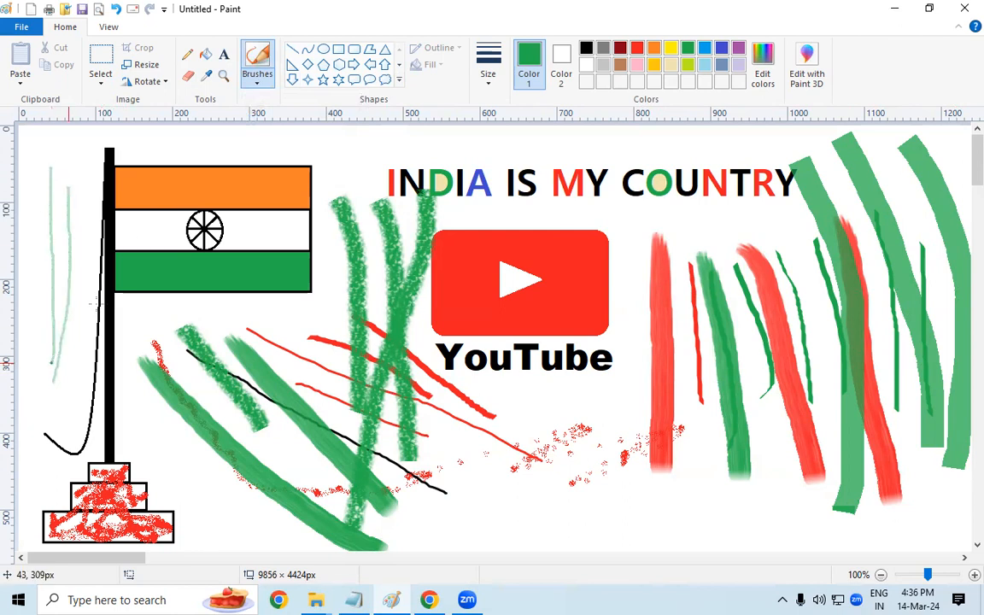
Step: Sweep six long green watercolor brush strokes across the canvas, over the flag, the caption and the YouTube logo
left_click(256, 77)
left_click(257, 169)
mouse_move(39, 277)
left_mouse_down()
mouse_move(141, 386)
mouse_move(620, 486)
mouse_move(765, 489)
left_mouse_up()
mouse_move(316, 376)
left_mouse_down()
mouse_move(533, 413)
mouse_move(792, 436)
left_mouse_up()
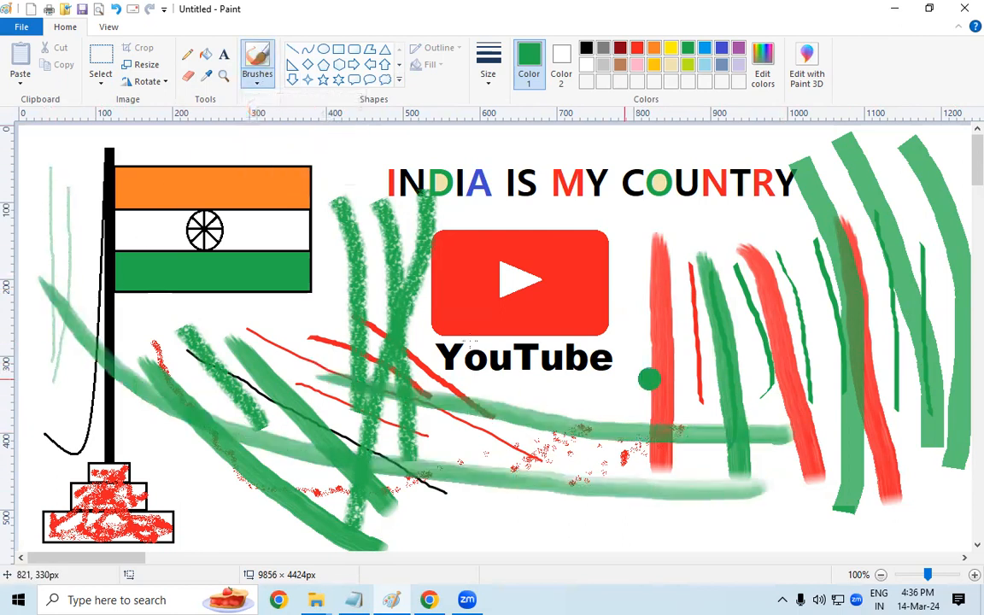
mouse_move(309, 286)
left_mouse_down()
mouse_move(664, 461)
mouse_move(854, 494)
left_mouse_up()
mouse_move(751, 184)
left_mouse_down()
mouse_move(376, 333)
mouse_move(111, 295)
left_mouse_up()
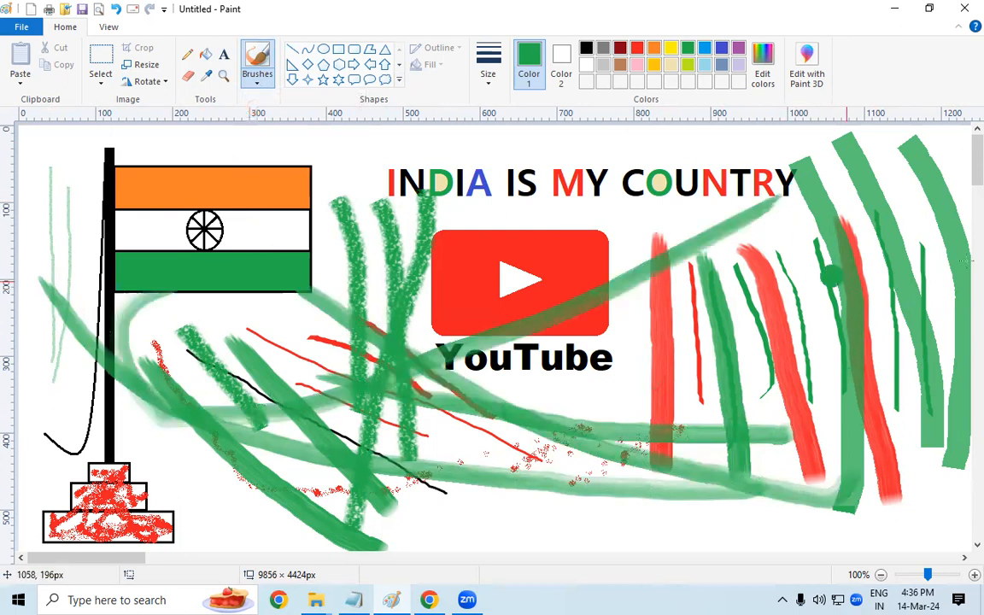
mouse_move(294, 166)
left_mouse_down()
mouse_move(404, 209)
mouse_move(660, 376)
left_mouse_up()
mouse_move(675, 150)
left_mouse_down()
mouse_move(550, 291)
mouse_move(469, 331)
mouse_move(488, 365)
left_mouse_up()
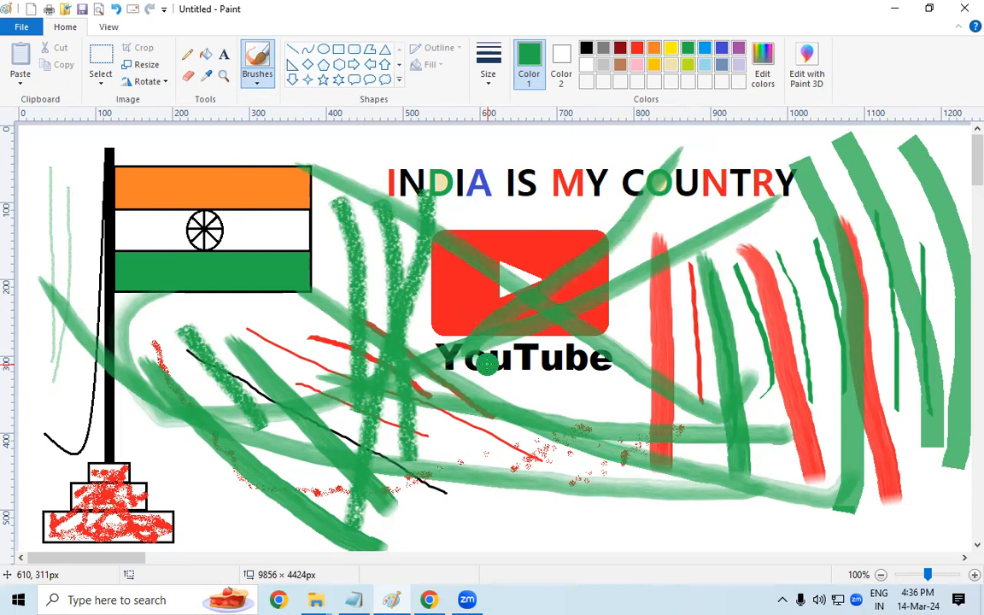
Step: Undo all the trial brush strokes, back to the flag, the caption and the YouTube logo
key("ctrl+z")
key("ctrl+z")
key("ctrl+z")
key("ctrl+z")
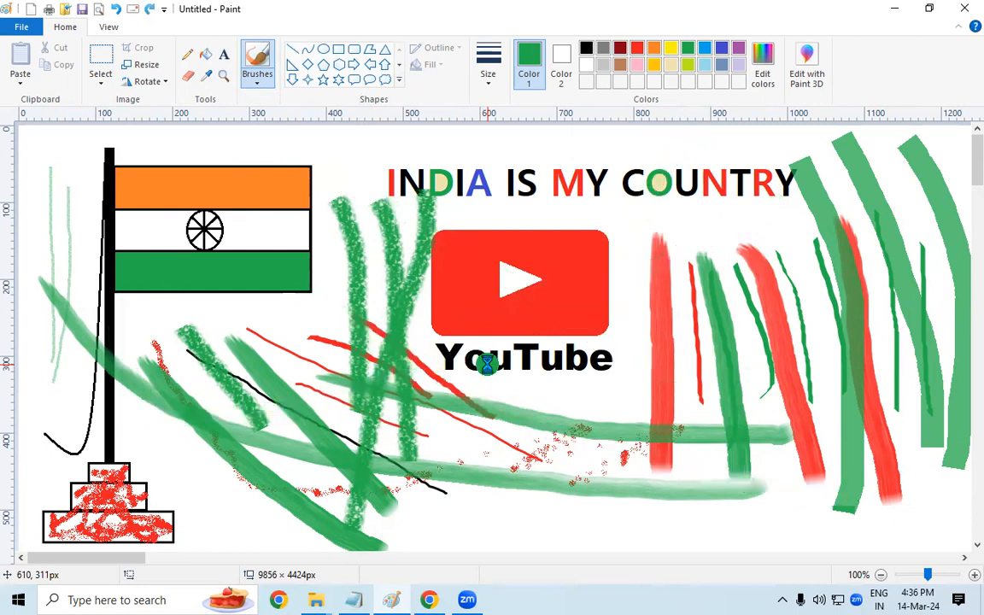
key("ctrl+z")
key("ctrl+z")
key("ctrl+z")
key("ctrl+z")
key("ctrl+z")
key("ctrl+z")
key("ctrl+z")
key("ctrl+z")
key("ctrl+z")
key("ctrl+z")
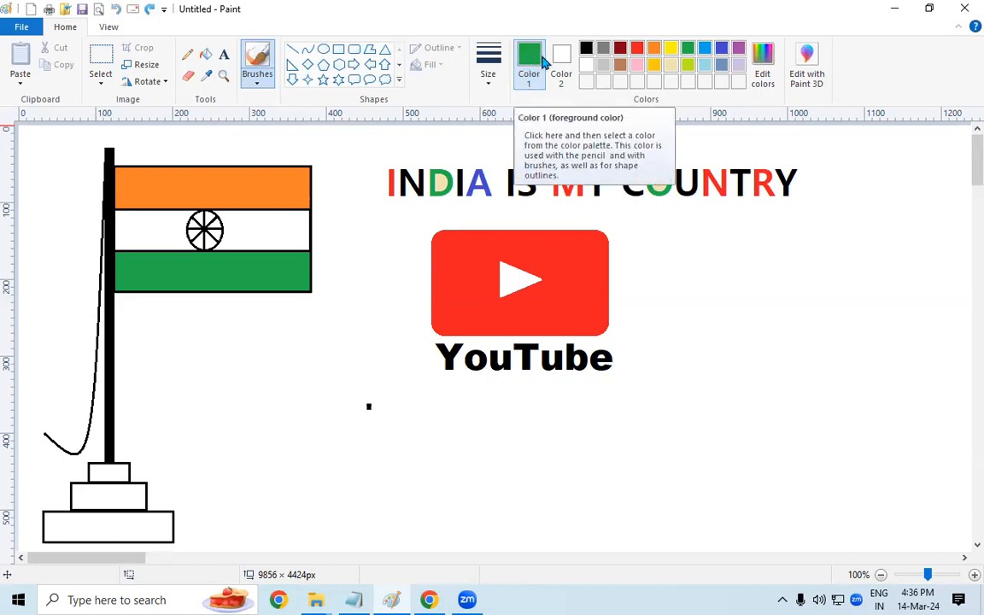
Step: Draw a red six-point star about 217 × 262 px in the empty area beside the YouTube logo
left_click(636, 49)
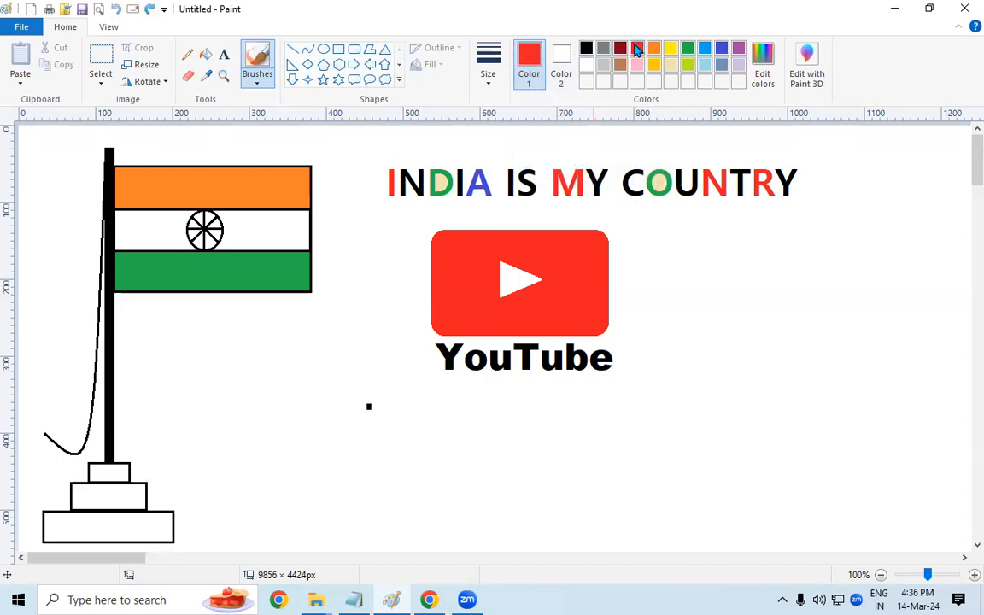
left_click(338, 80)
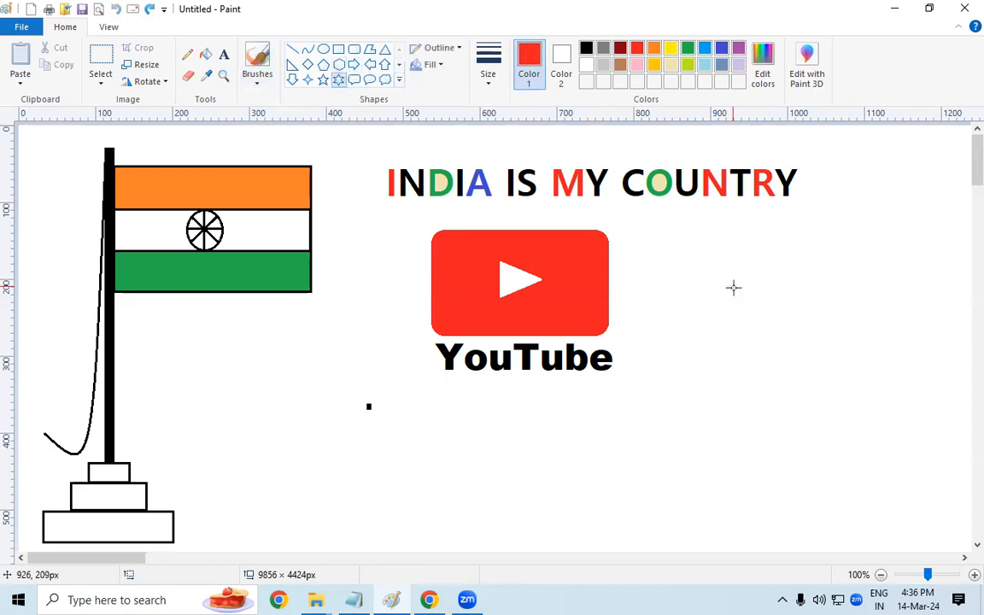
mouse_move(674, 227)
left_mouse_down()
mouse_move(727, 273)
mouse_move(811, 402)
mouse_move(839, 428)
left_mouse_up()
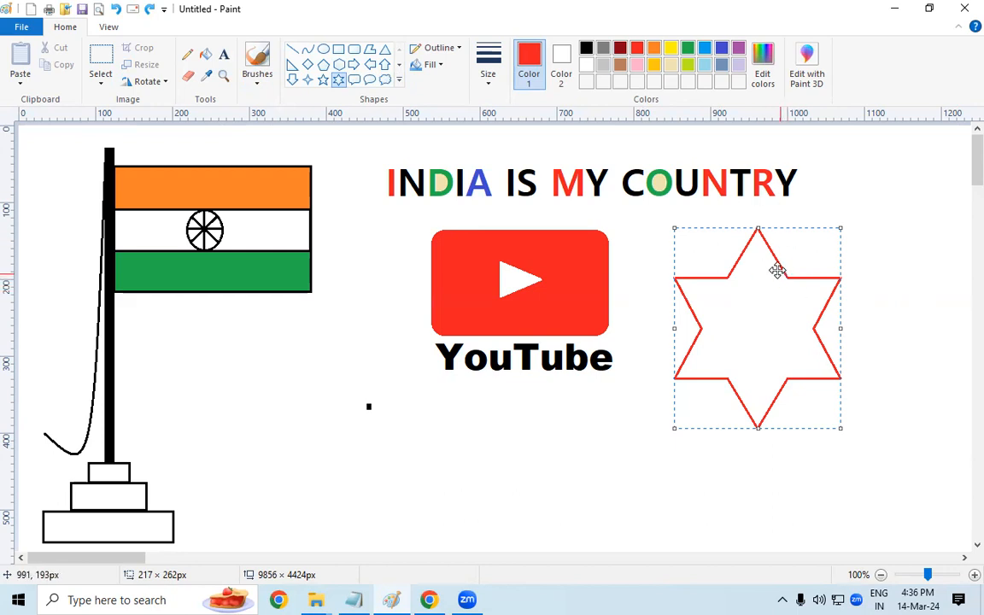
Step: Try various palette colors on the star's outline, including green, purple, indigo, gold, brown and rose, and return it to red
left_click(687, 49)
left_click(739, 50)
left_click(722, 50)
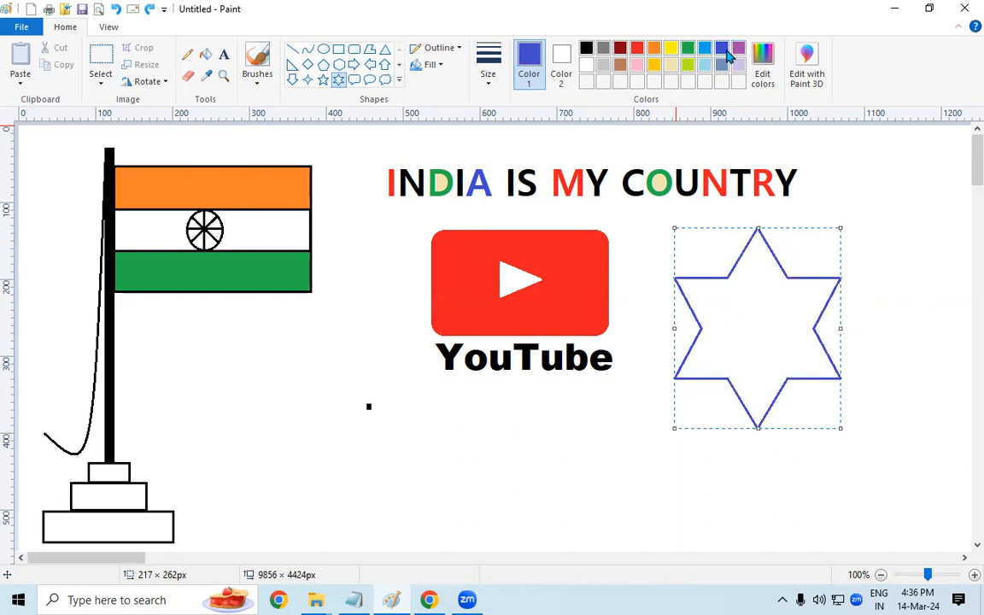
left_click(704, 55)
left_click(671, 65)
left_click(654, 65)
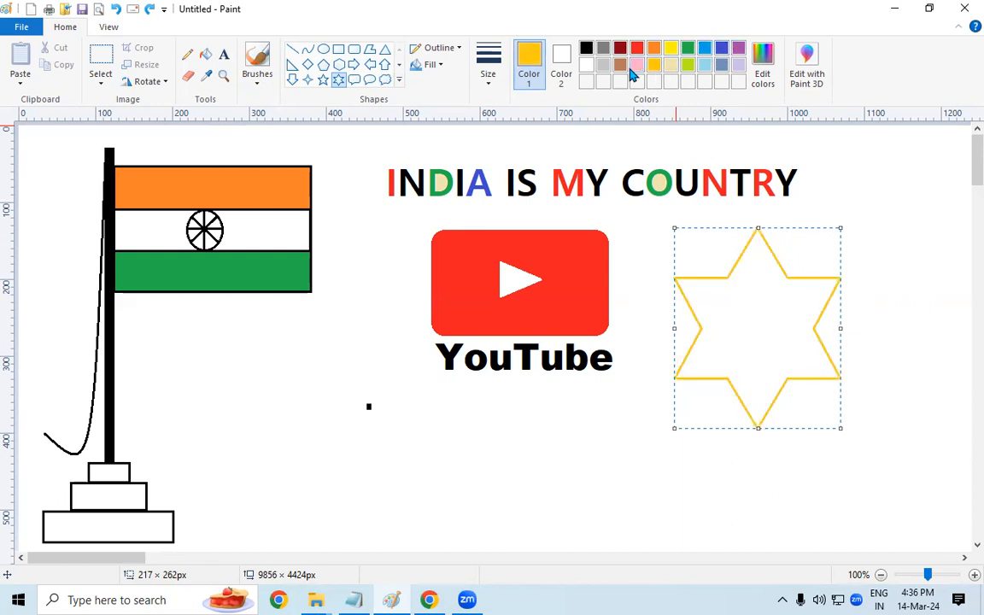
left_click(619, 65)
left_click(619, 48)
left_click(636, 48)
left_click(636, 65)
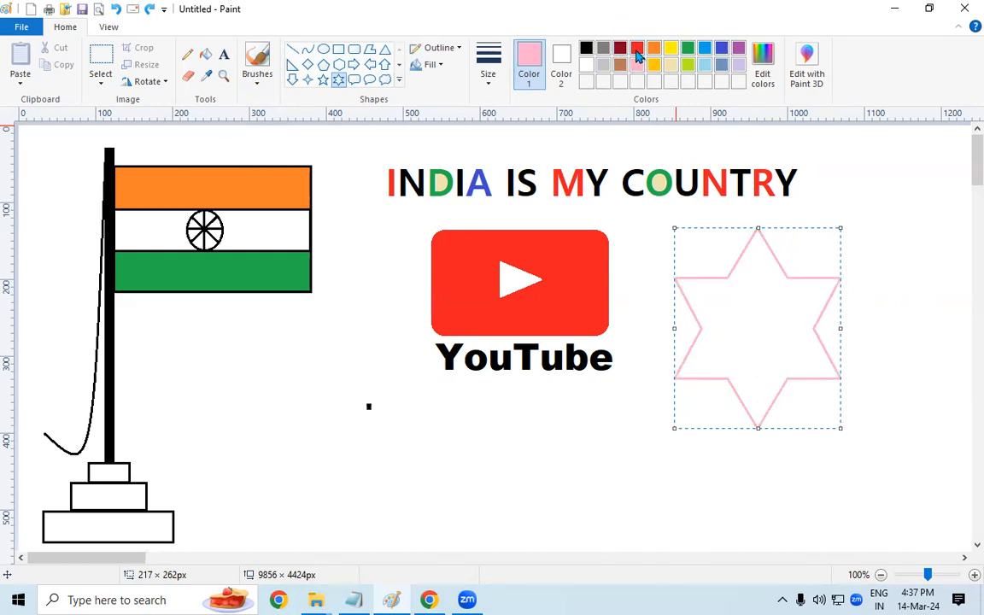
left_click(636, 48)
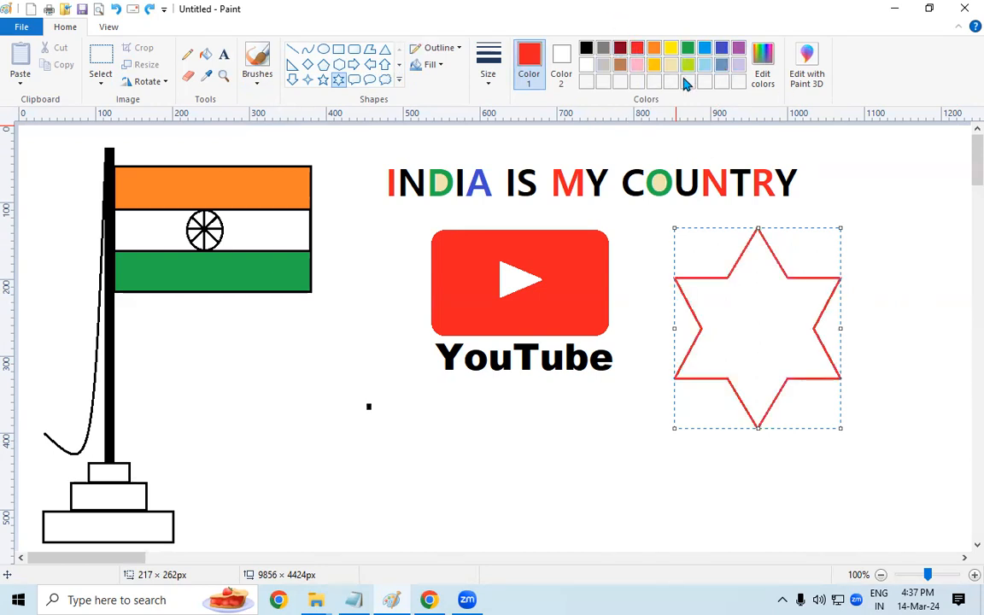
Step: Look through the line thickness options available for the star's outline
left_click(488, 75)
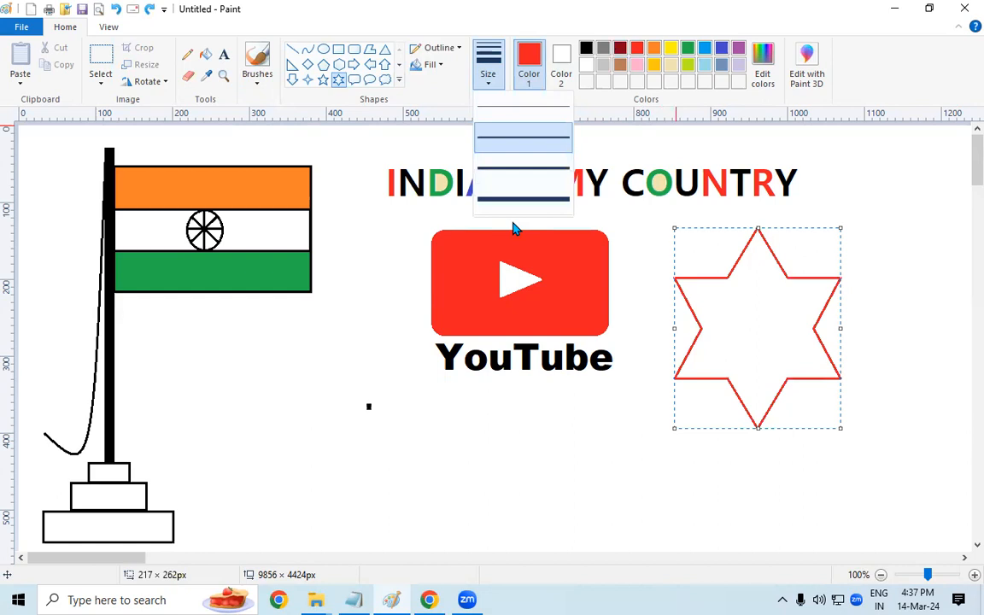
left_click(356, 336)
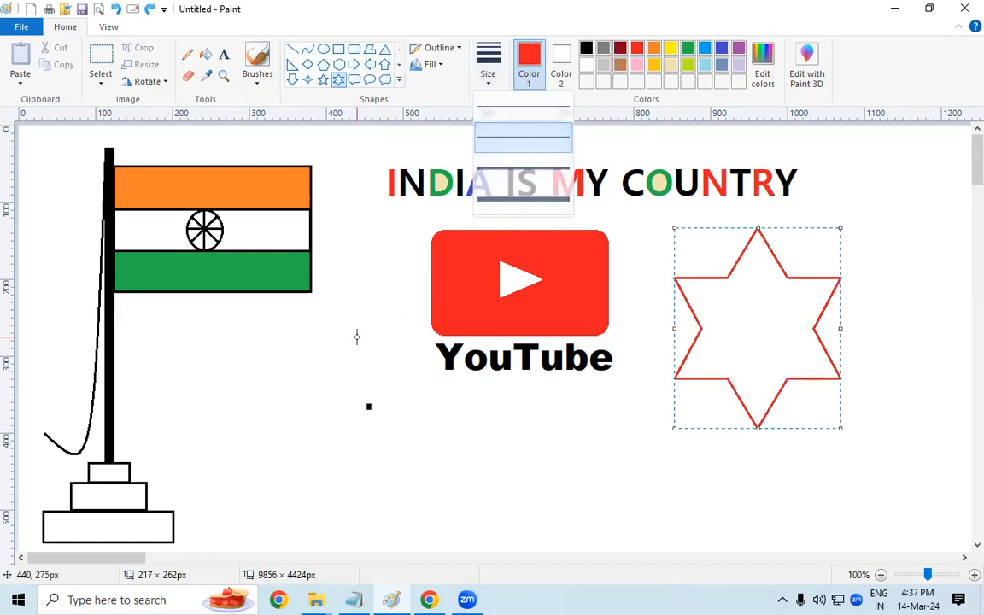
Step: Give the red six-point star a thicker outline in the Crayon style and deselect the star
left_click(451, 49)
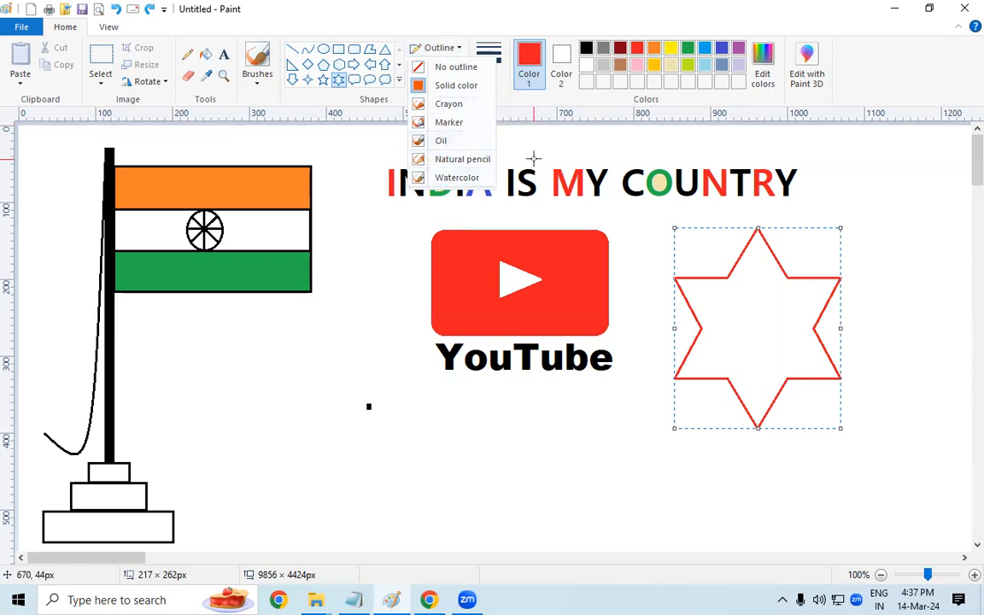
left_click(488, 67)
left_click(488, 69)
left_click(508, 209)
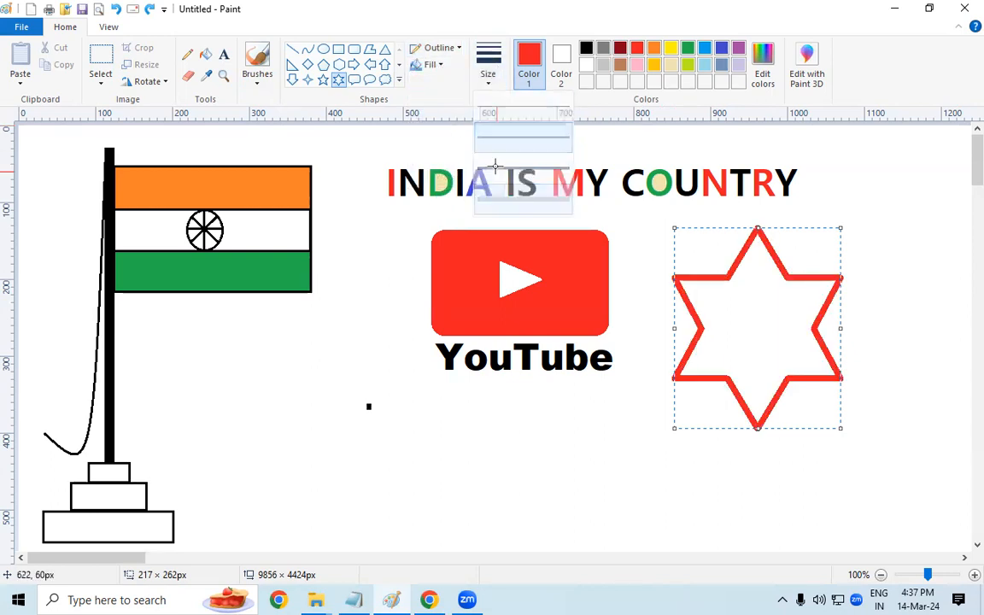
left_click(439, 47)
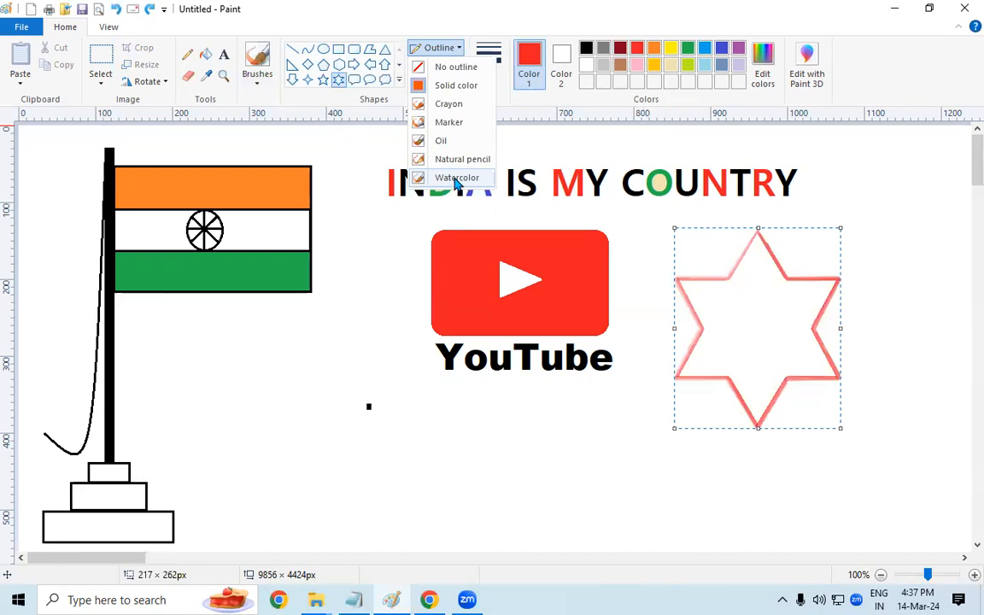
left_click(472, 106)
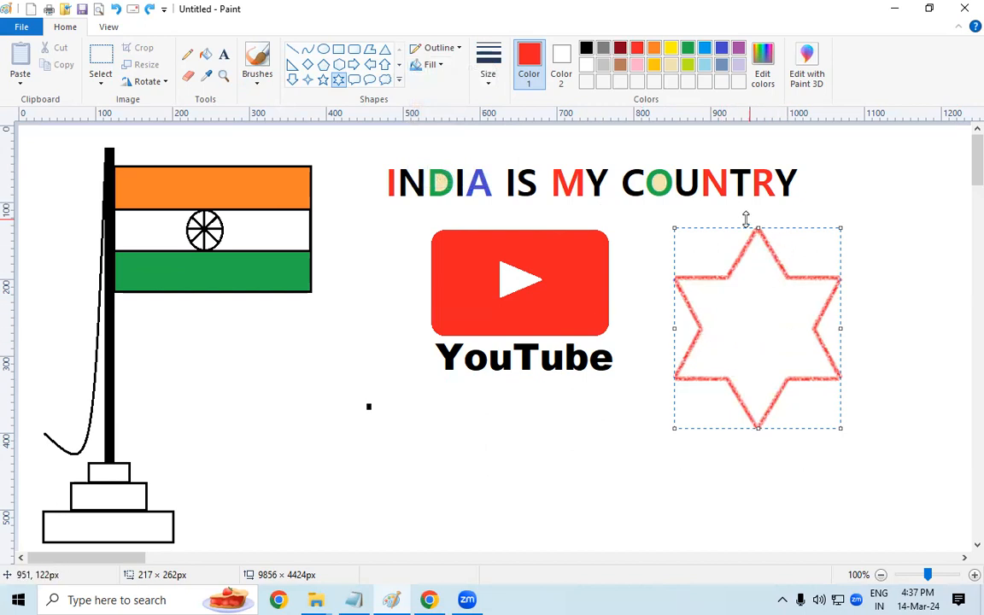
left_click(908, 204)
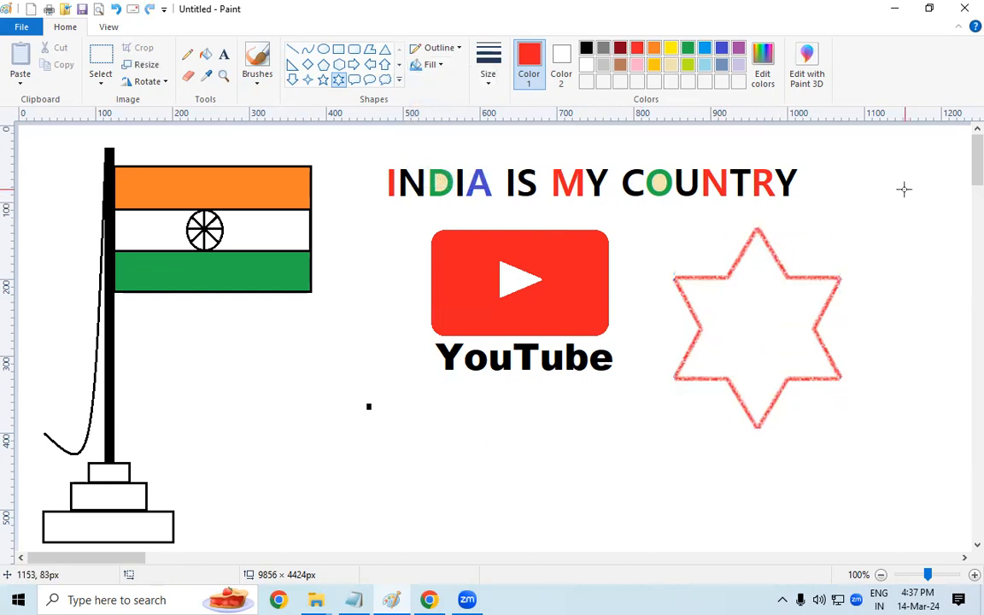
Step: Fill the inside of the red-outlined star with green
left_click(688, 48)
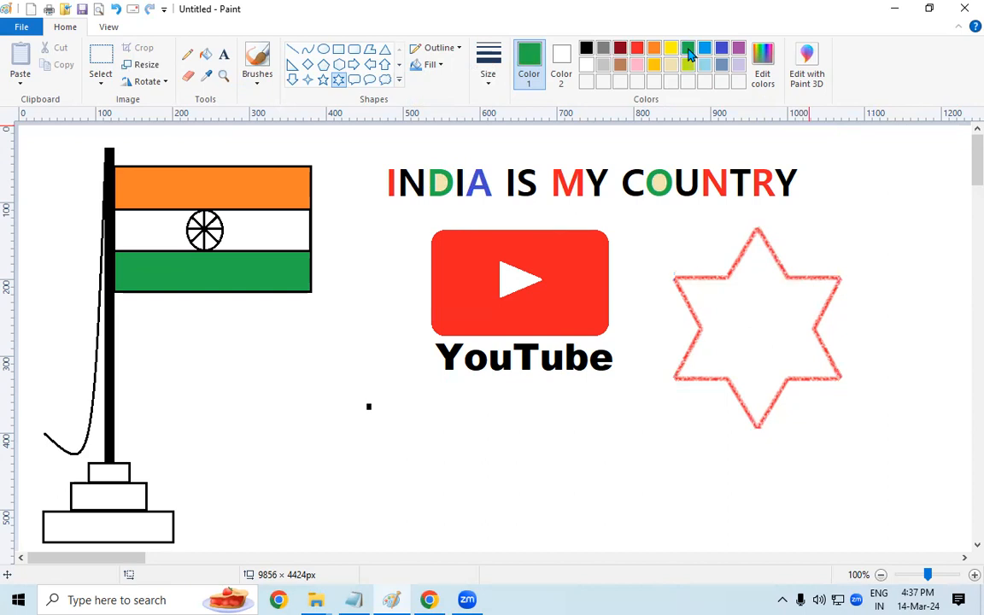
left_click(204, 58)
left_click(748, 305)
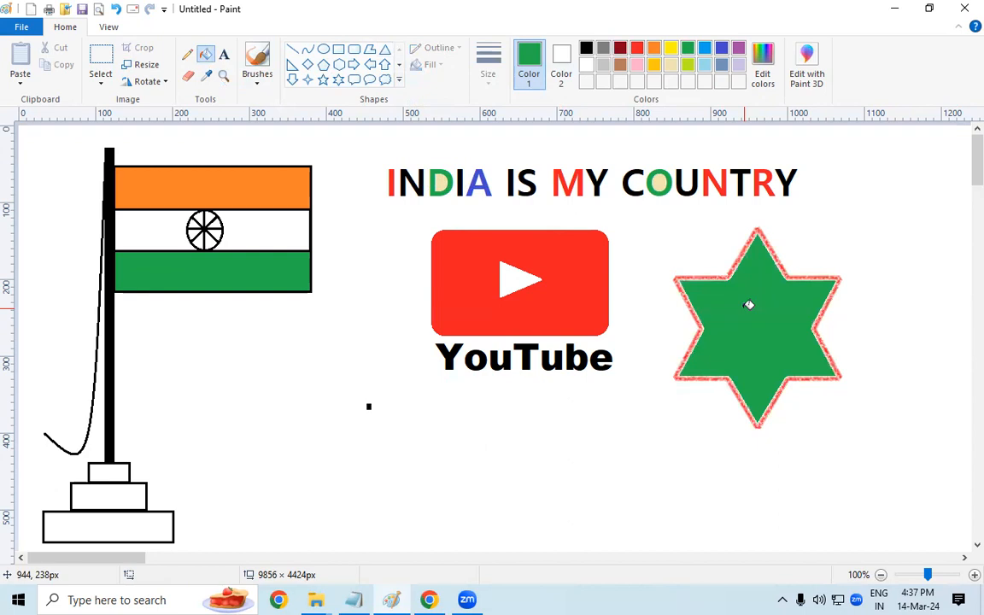
Step: Draw a second six-point star about 195 × 230 px below the flag and set its outline to orange
left_click(338, 79)
mouse_move(230, 359)
left_mouse_down()
mouse_move(354, 489)
mouse_move(342, 432)
left_mouse_up()
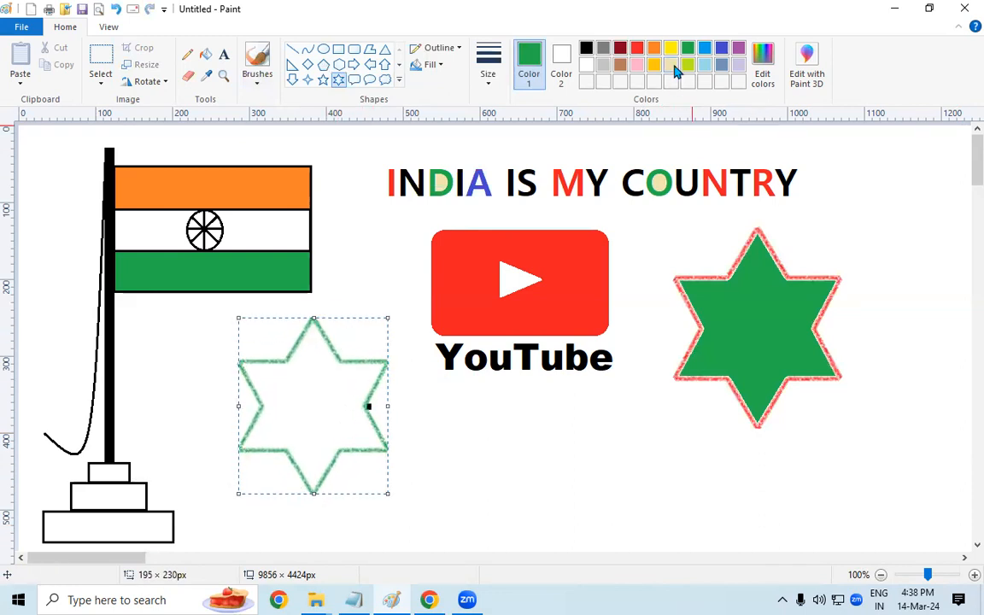
left_click(638, 49)
left_click(653, 50)
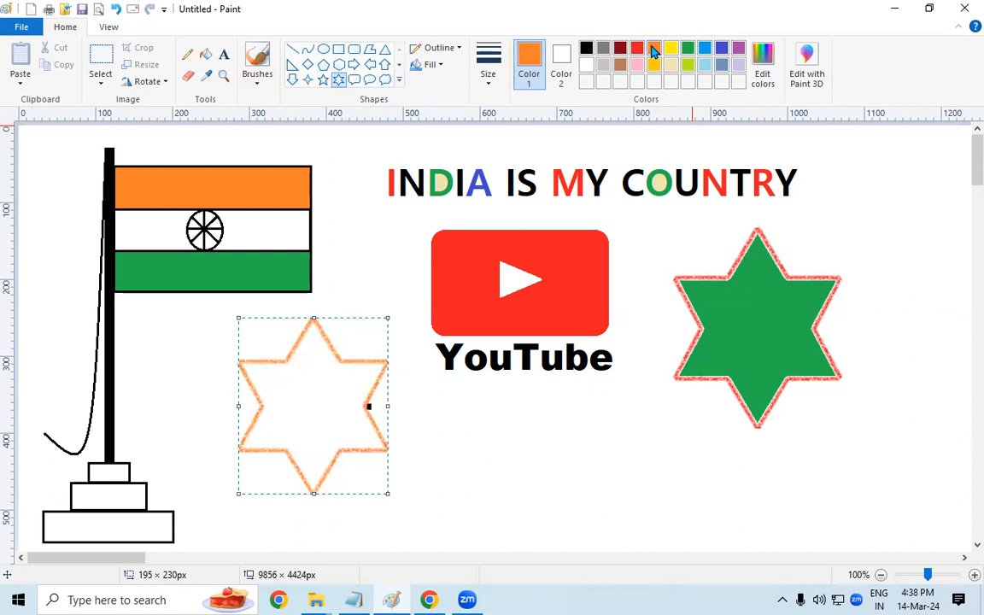
Step: Try gold and blue as Color 2, keeping blue, and set Color 1 to the same blue
left_click(561, 56)
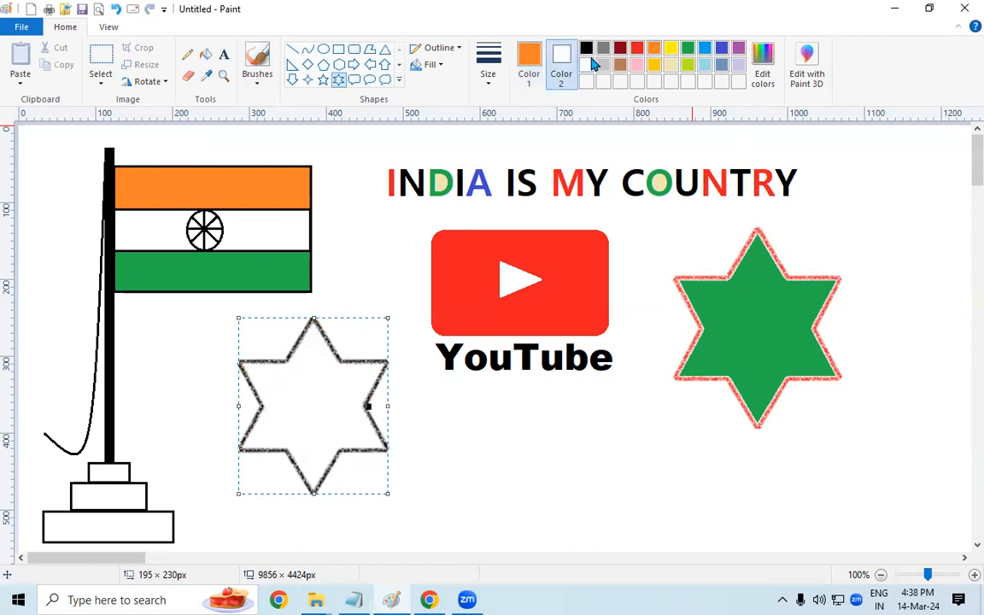
left_click(653, 65)
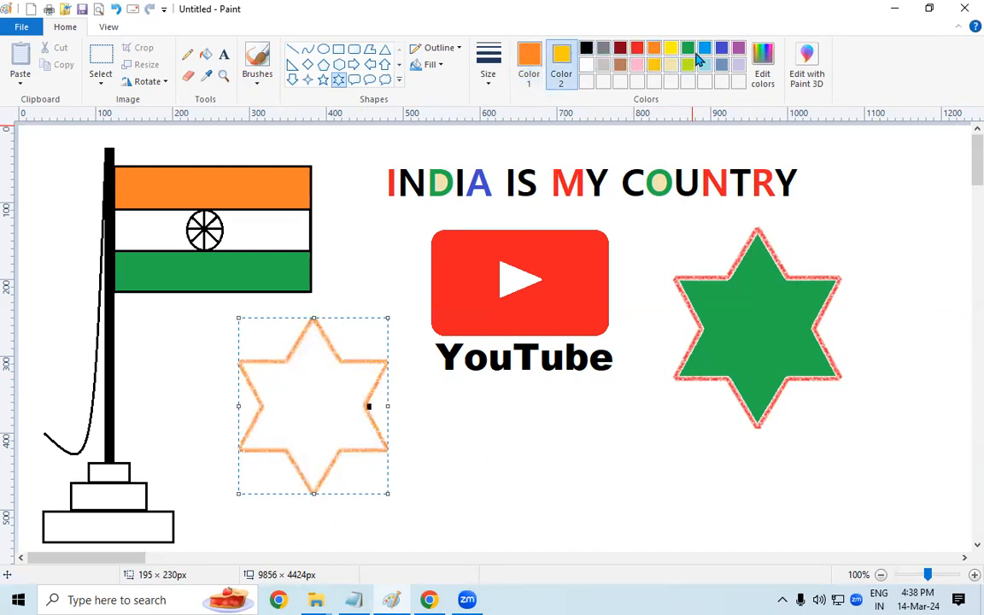
left_click(702, 49)
left_click(529, 64)
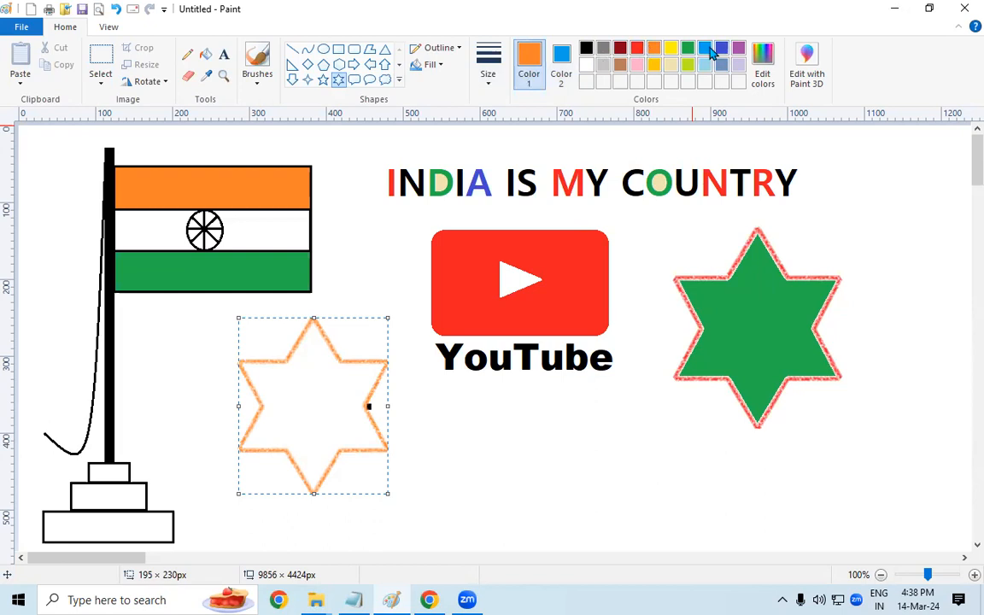
left_click(706, 49)
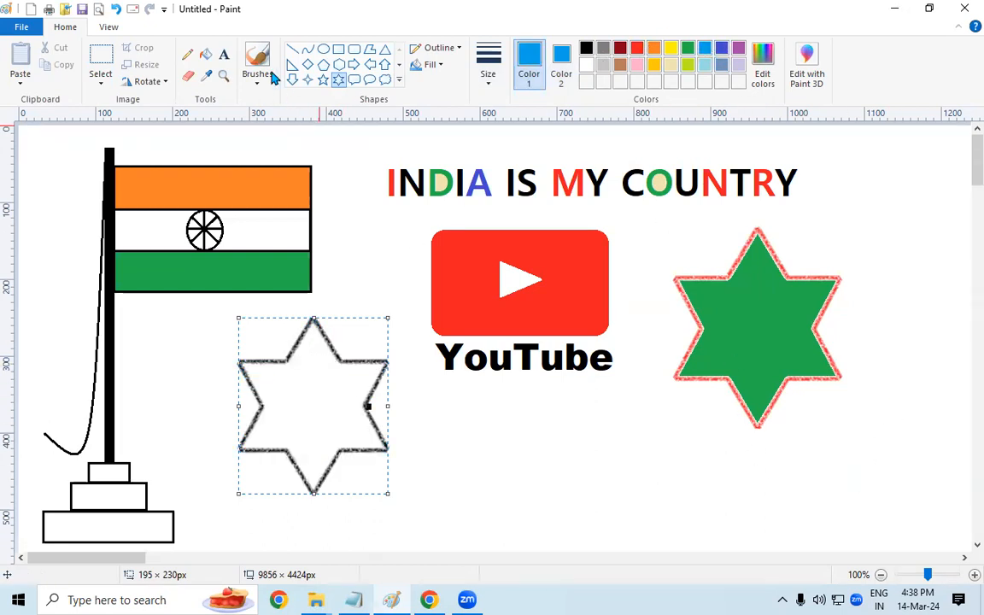
Step: Fill the star below the flag with blue, and undo both the fill and the star itself
left_click(206, 54)
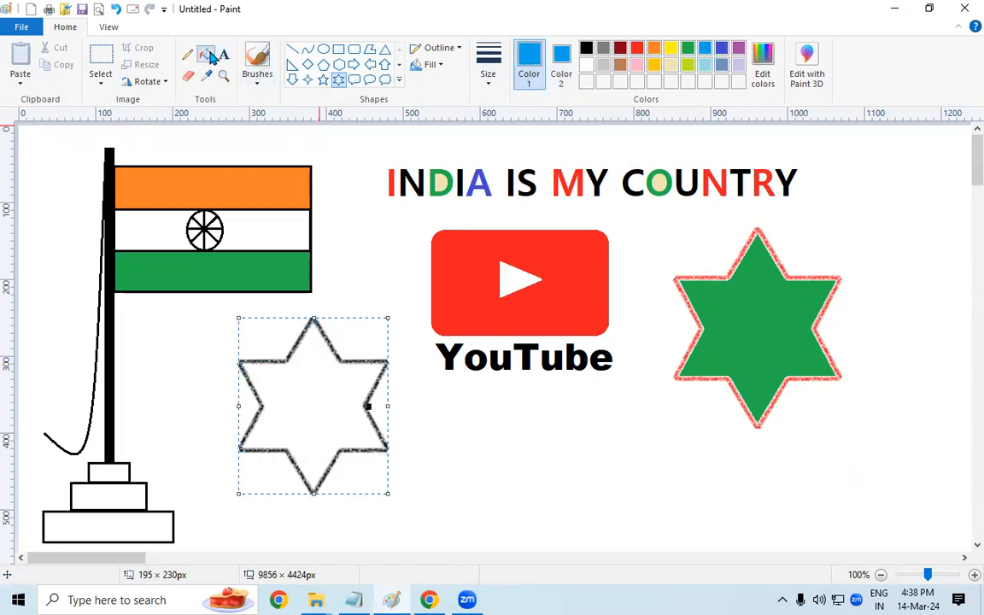
left_click(324, 393)
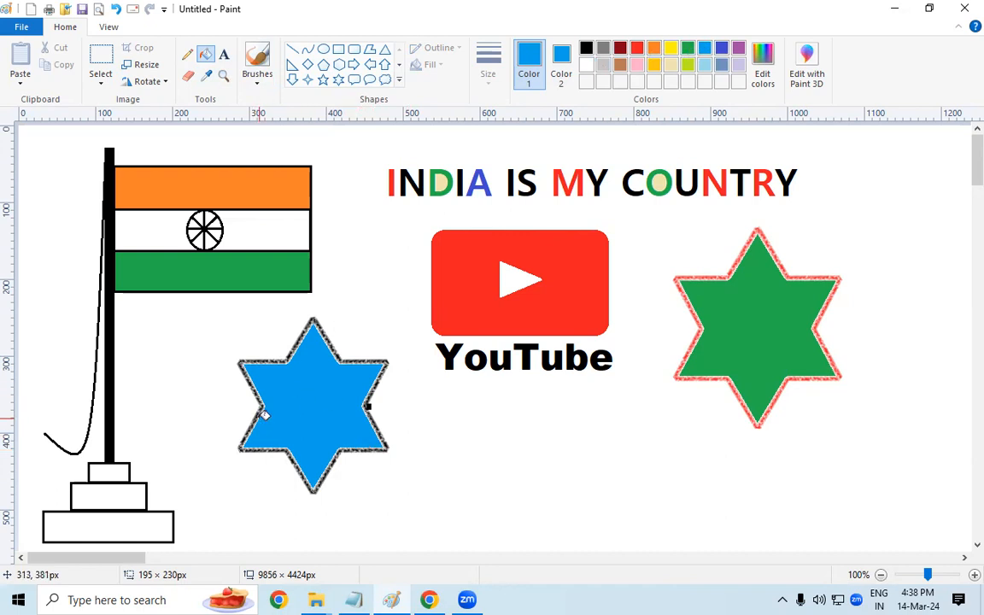
left_click(585, 48)
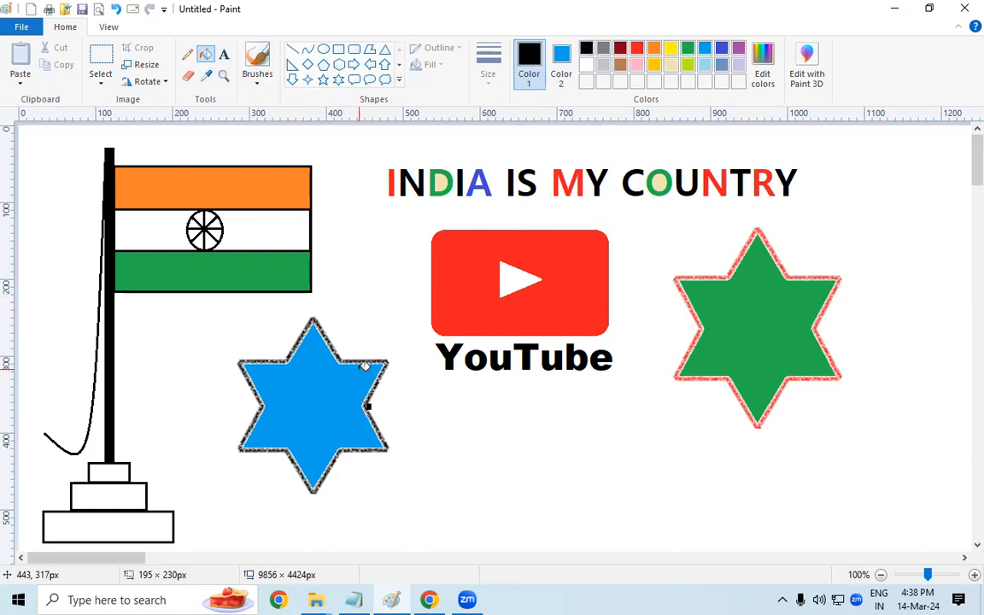
key("ctrl+z")
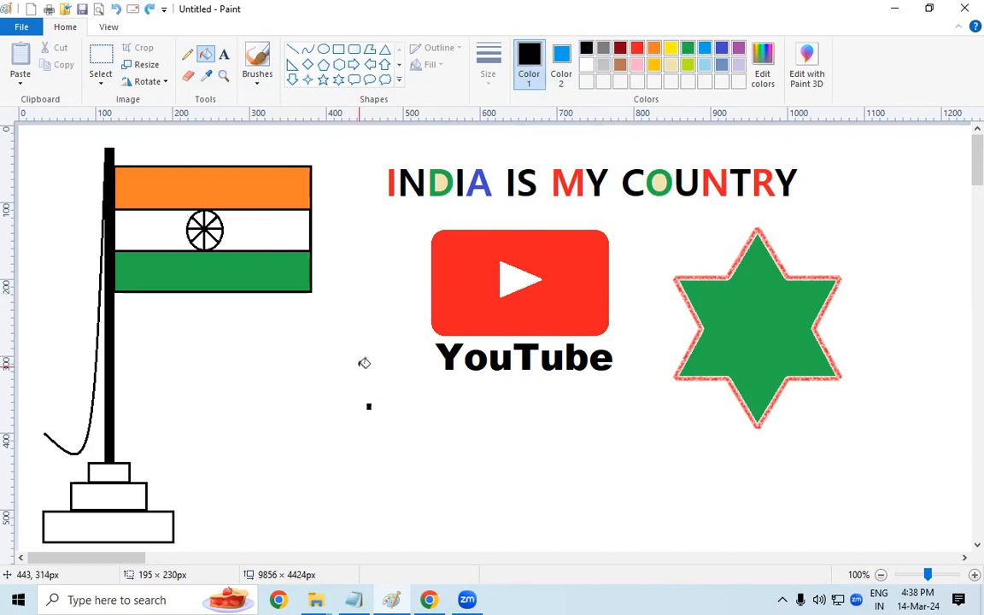
Step: Draw a six-point star about 174 × 213 px below the flag and set its outline to indigo after trying red and green
left_click(338, 80)
left_click_drag(257, 339, 391, 503)
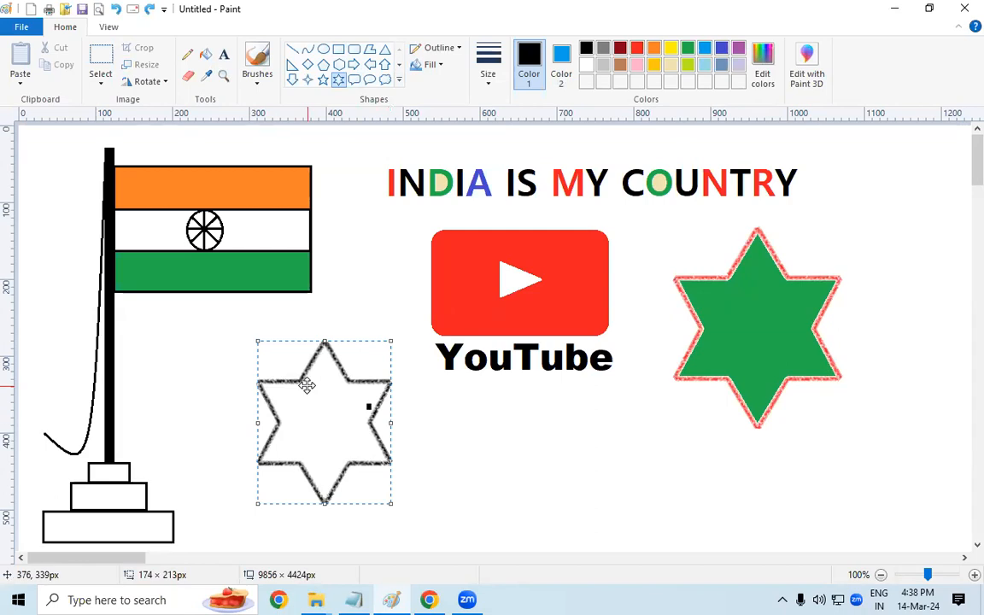
left_click(637, 49)
left_click(688, 49)
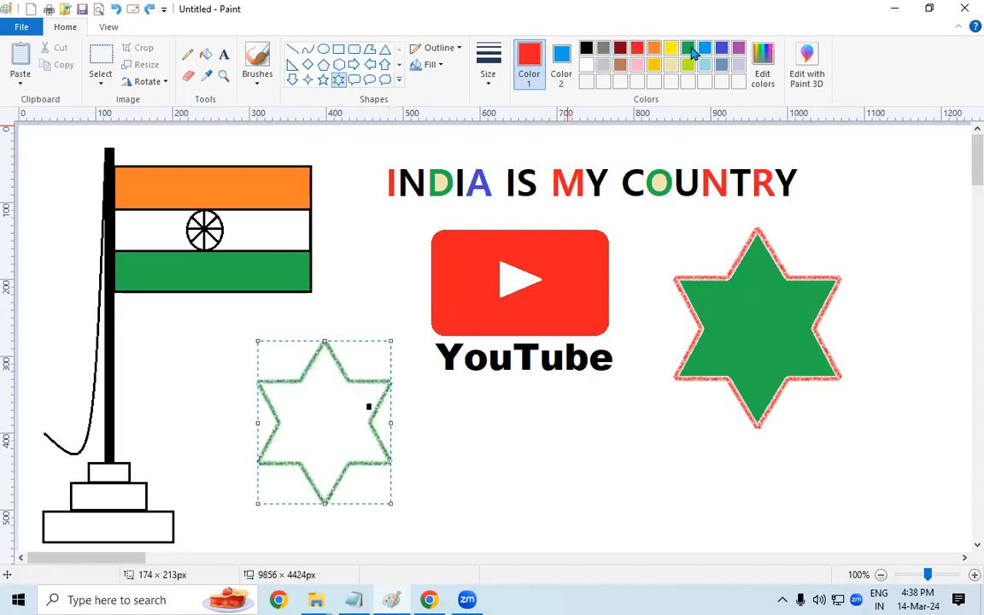
left_click(721, 49)
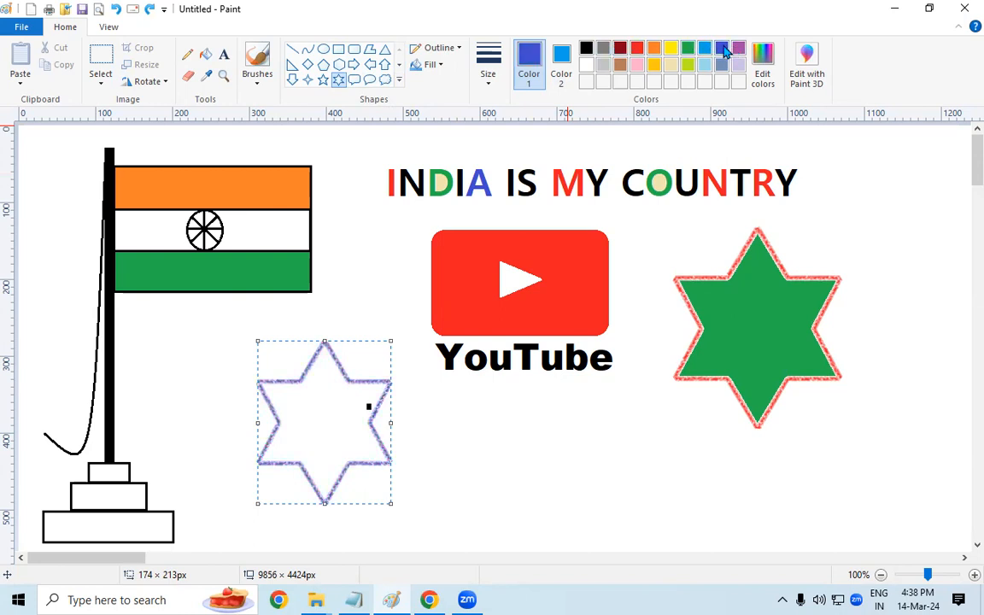
left_click(896, 411)
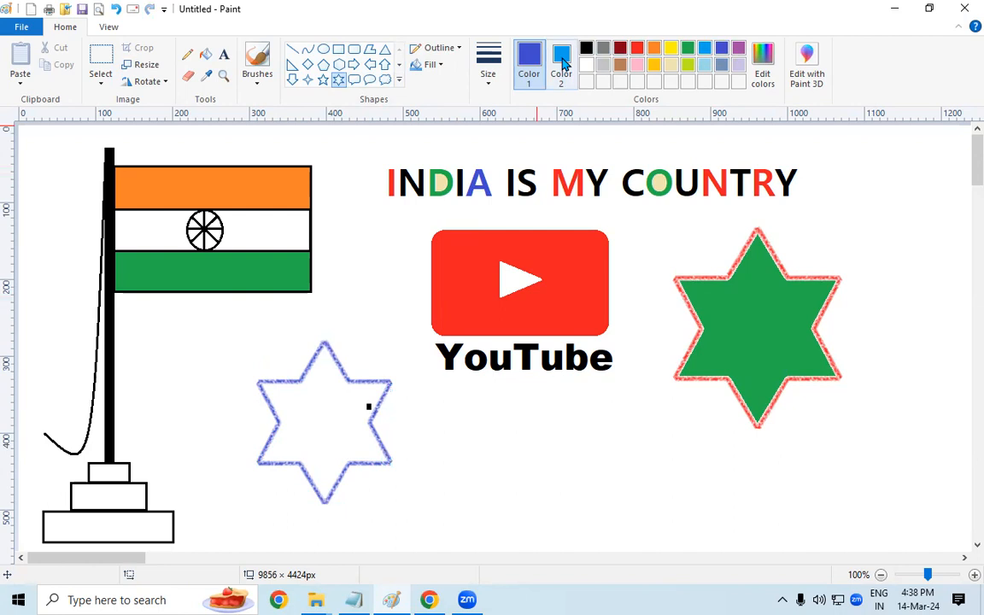
Step: Set Color 2 to indigo and fill the inside of the indigo-outlined star with indigo
left_click(562, 64)
left_click(723, 51)
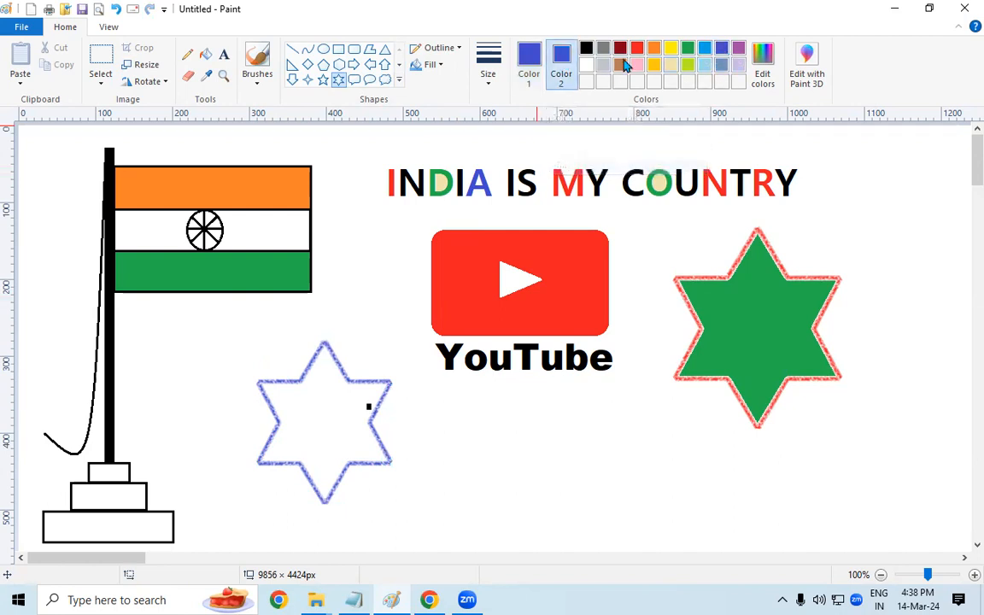
left_click(204, 57)
left_click(325, 388)
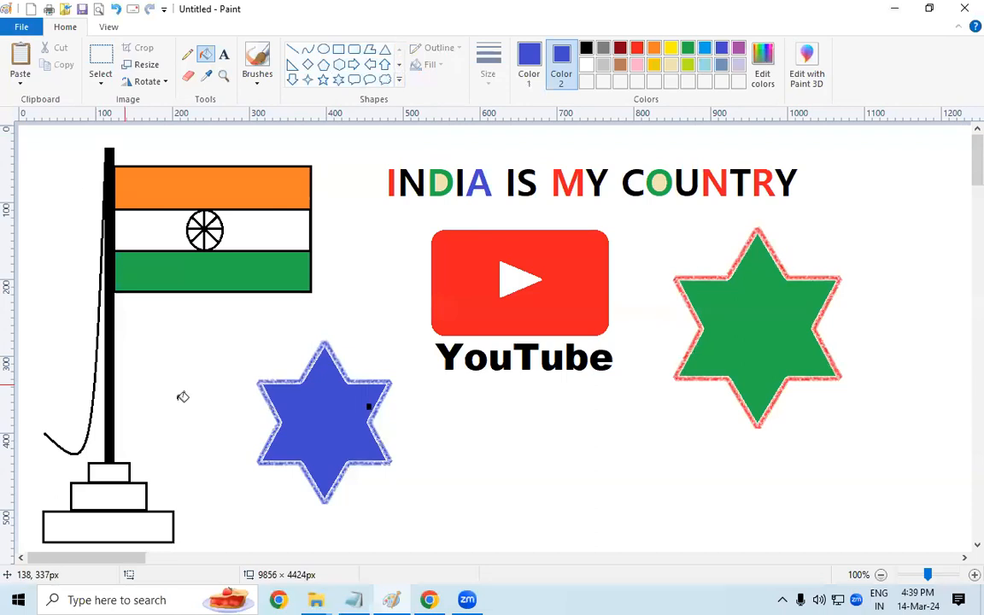
Step: Save the drawing to the Desktop as a PNG file named paint
left_click(22, 26)
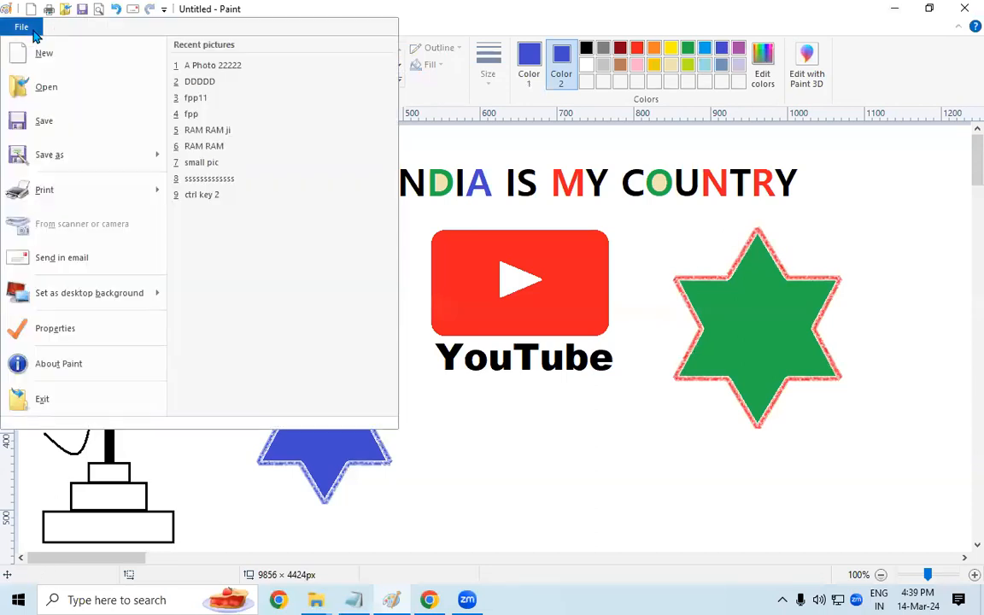
left_click(51, 119)
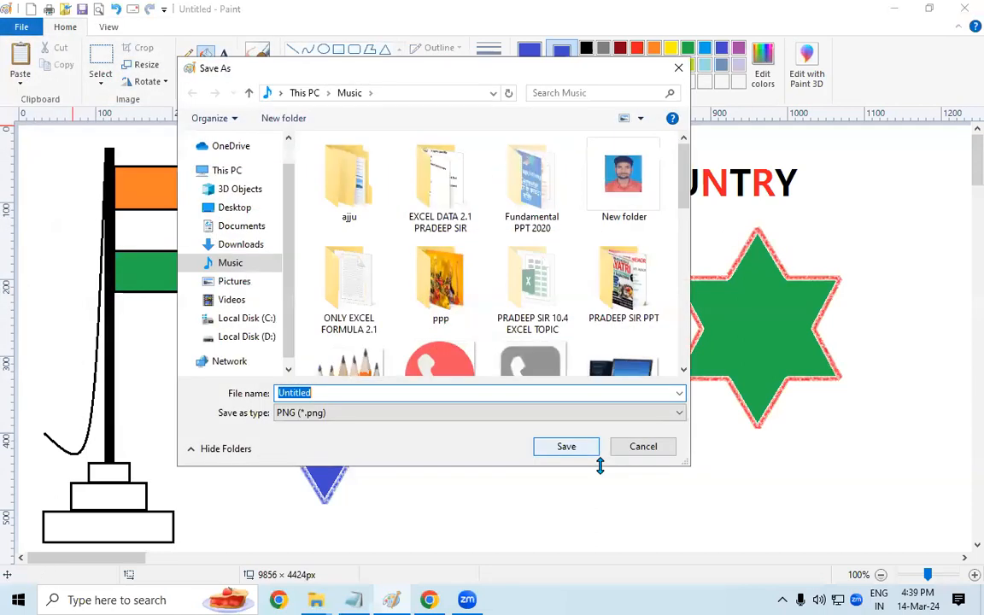
scroll(293, 301, "up", 1)
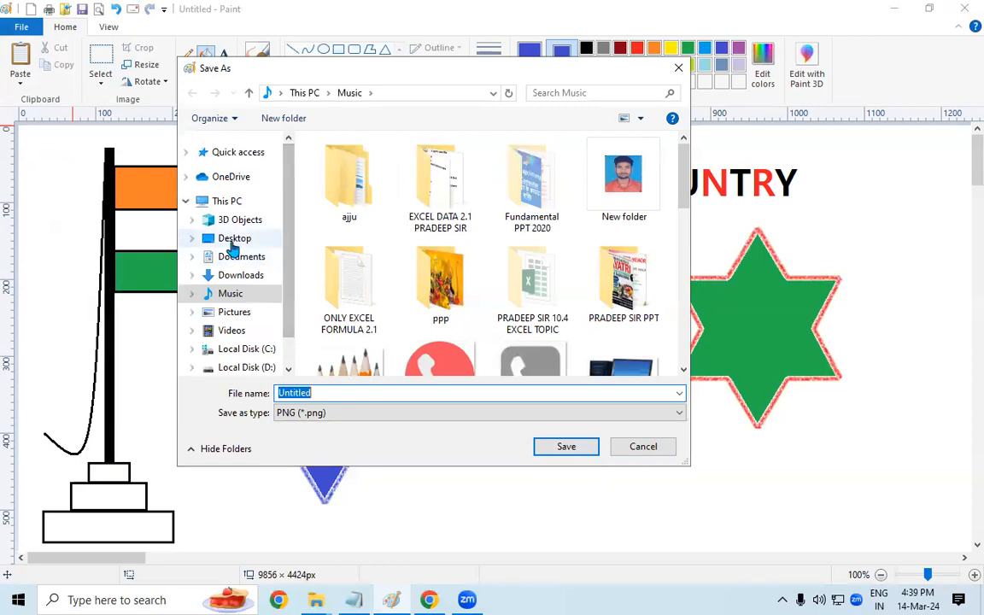
left_click(234, 238)
double_click(345, 393)
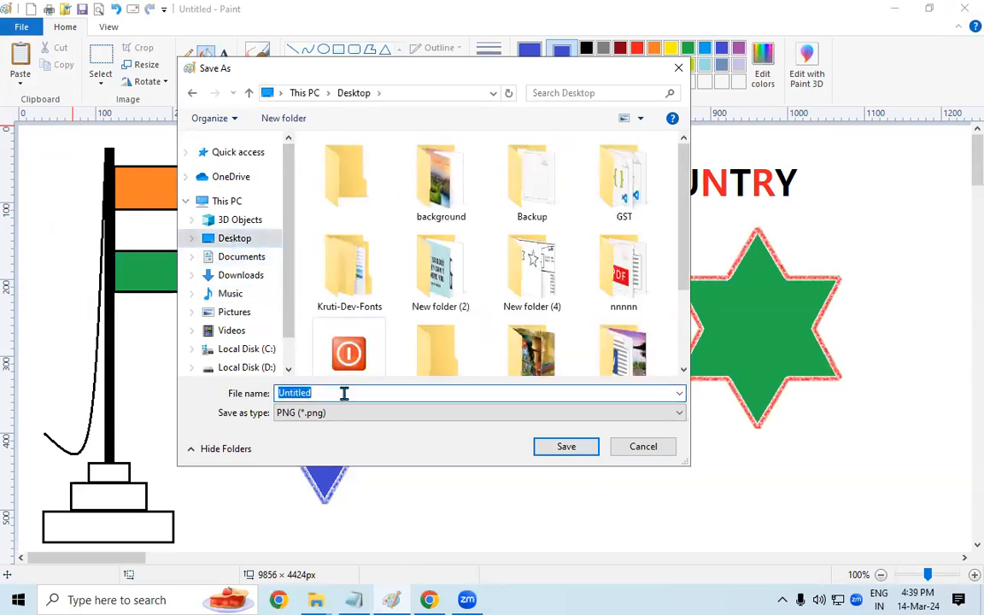
type("paint")
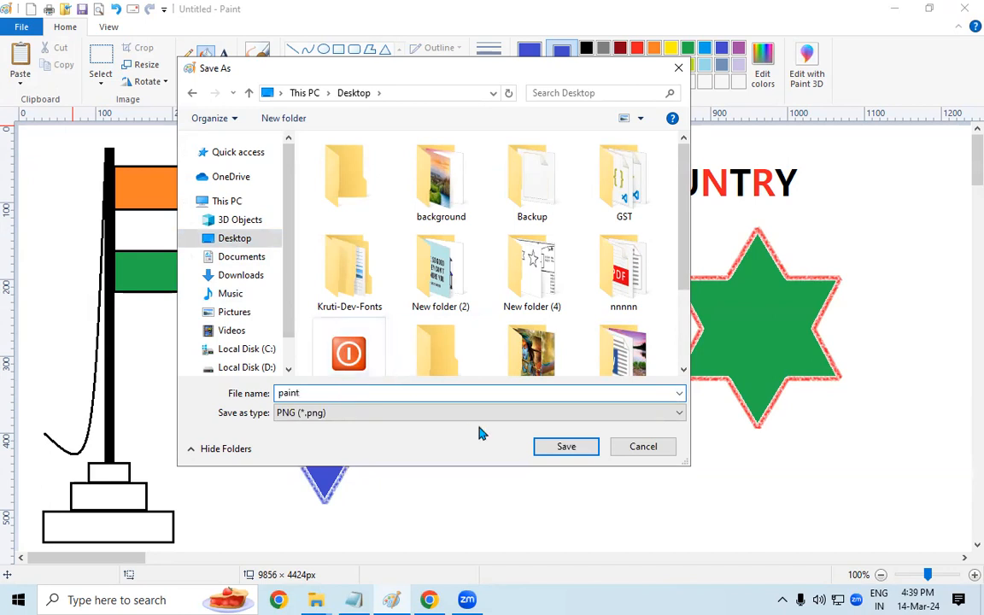
left_click(563, 446)
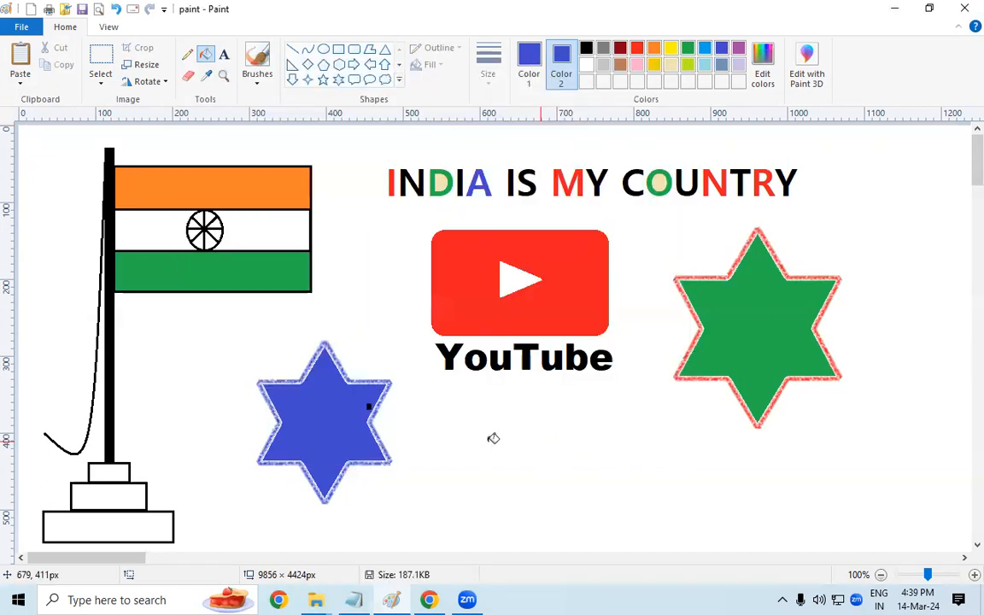
Step: Close Paint and search Google for "ccc online form" in a new Chrome tab
left_click(962, 7)
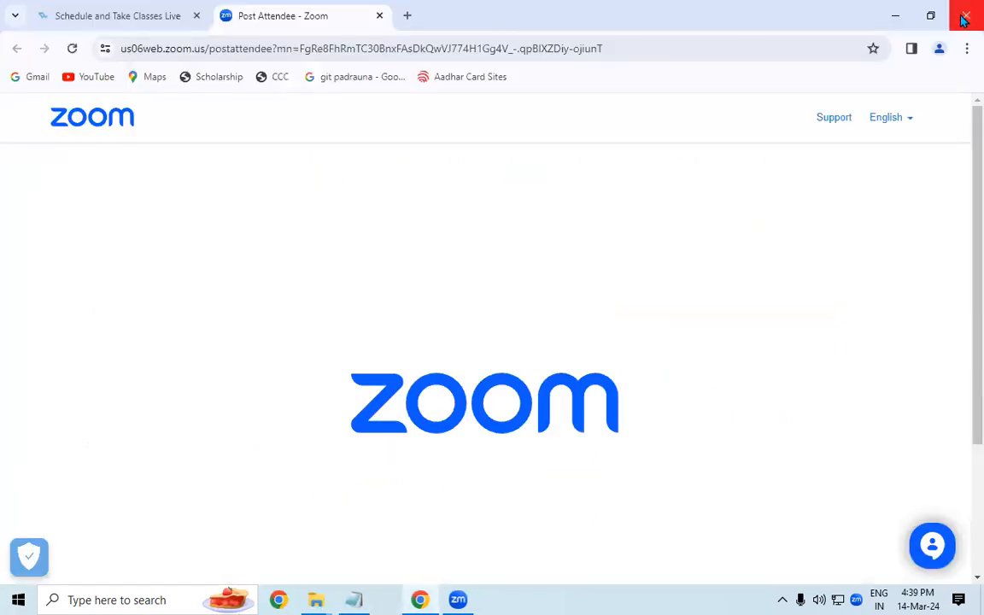
left_click(406, 15)
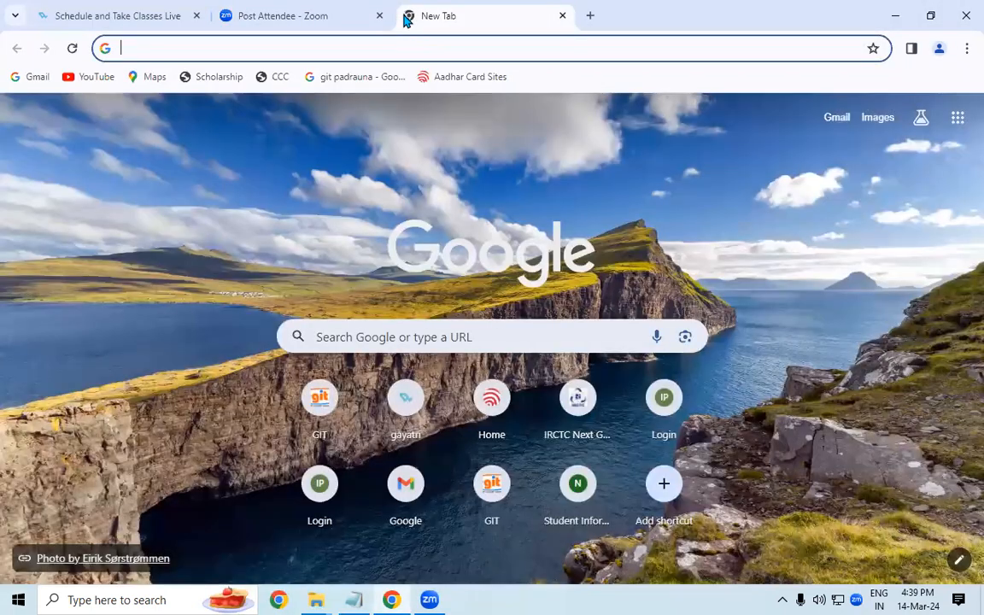
type("ccc ")
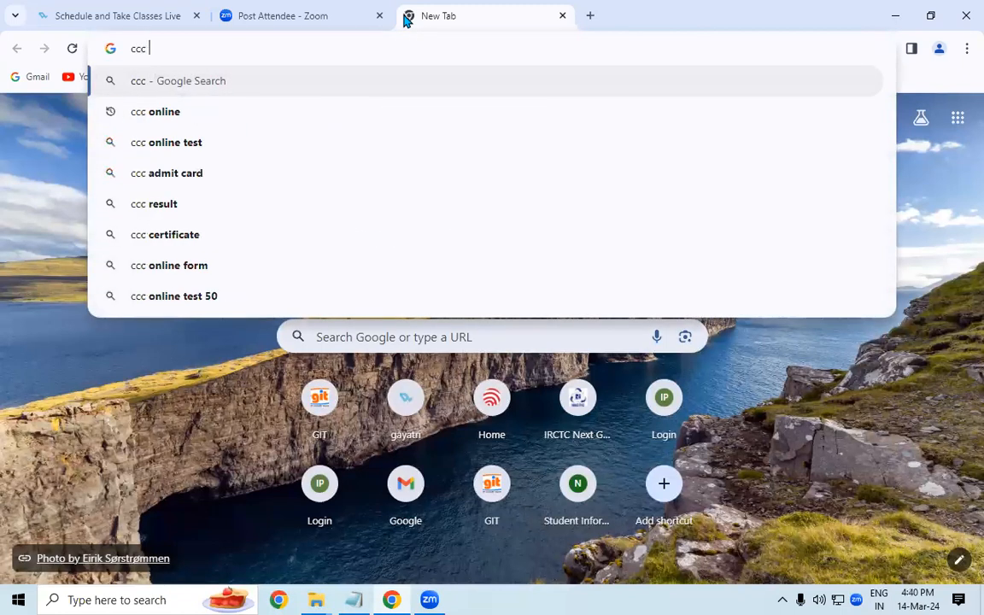
type("online ")
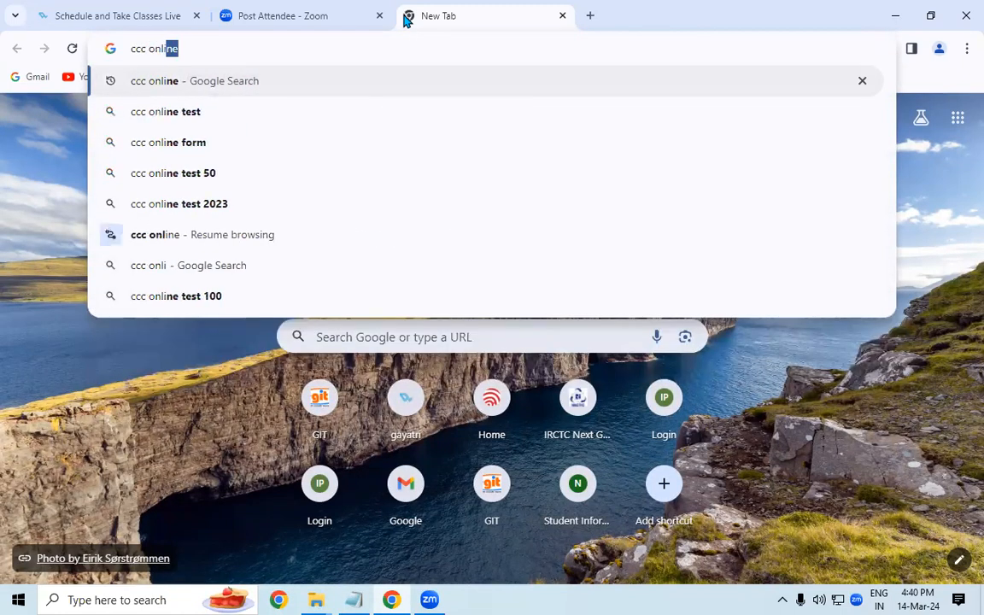
type("form")
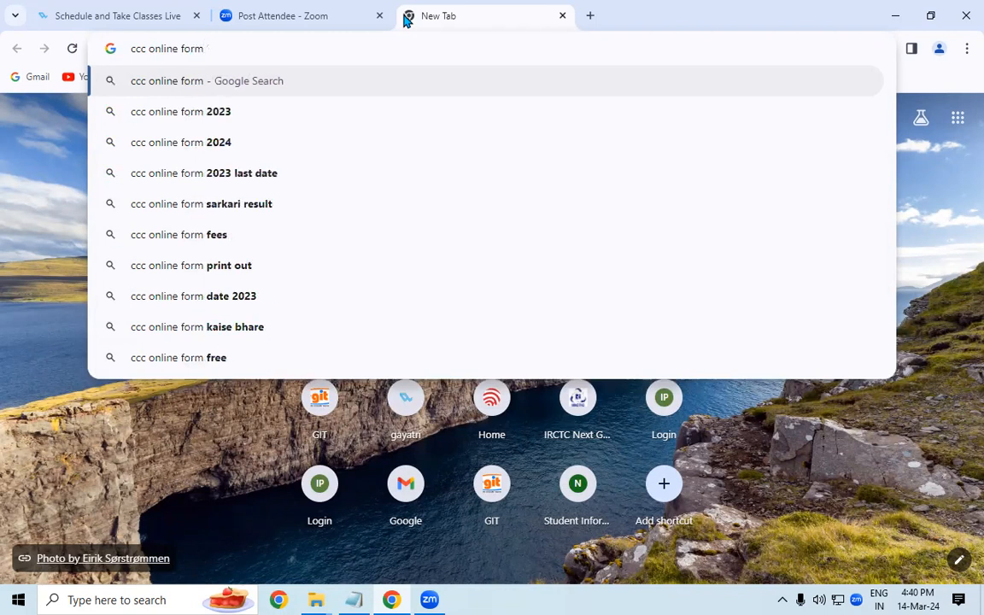
key("Return")
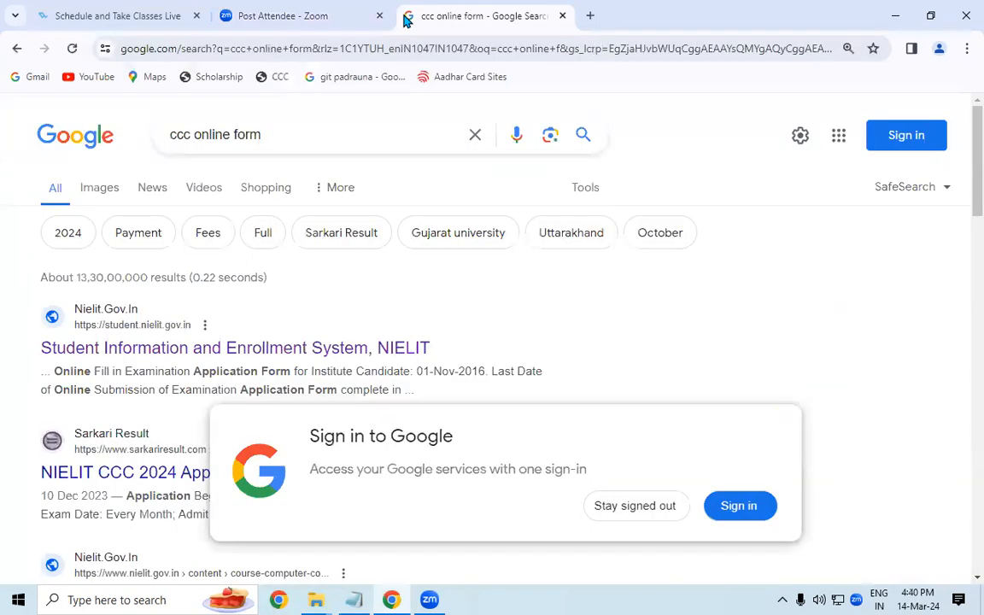
Step: Decline the Google sign-in, open the NIELIT Student Information and Enrollment System result and dismiss its Important notices
left_click(632, 505)
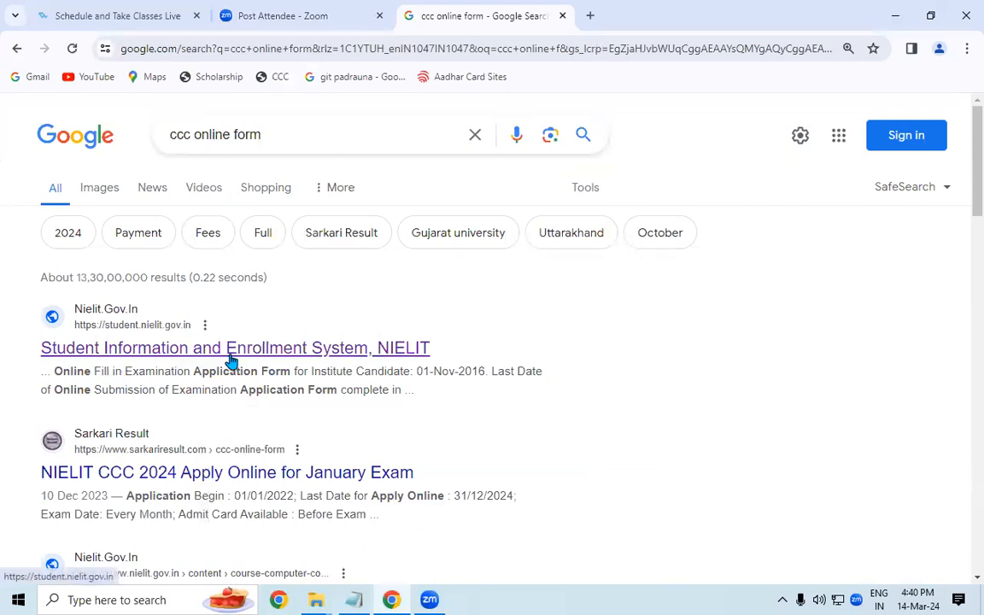
left_click(283, 356)
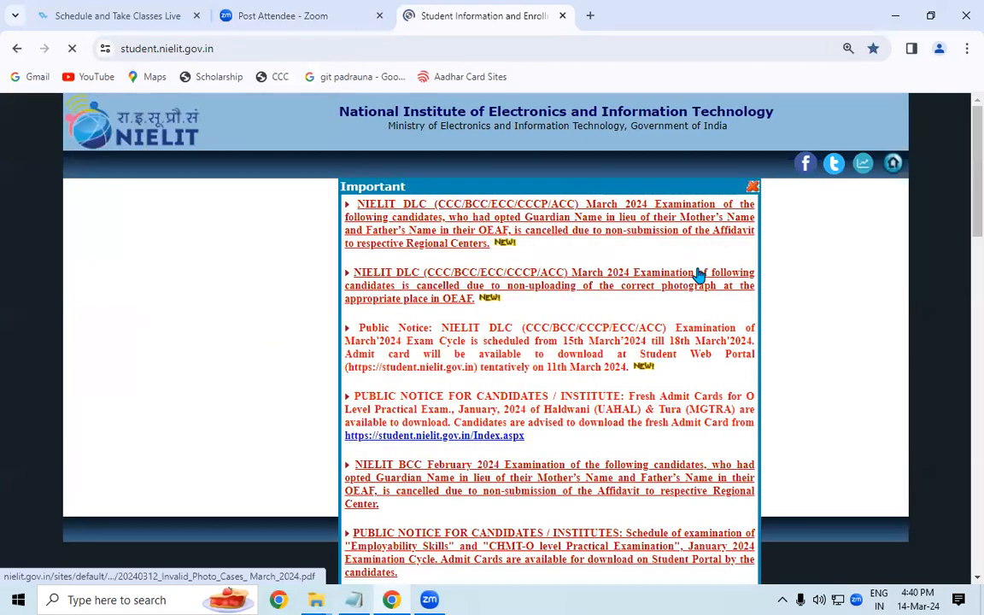
left_click(751, 187)
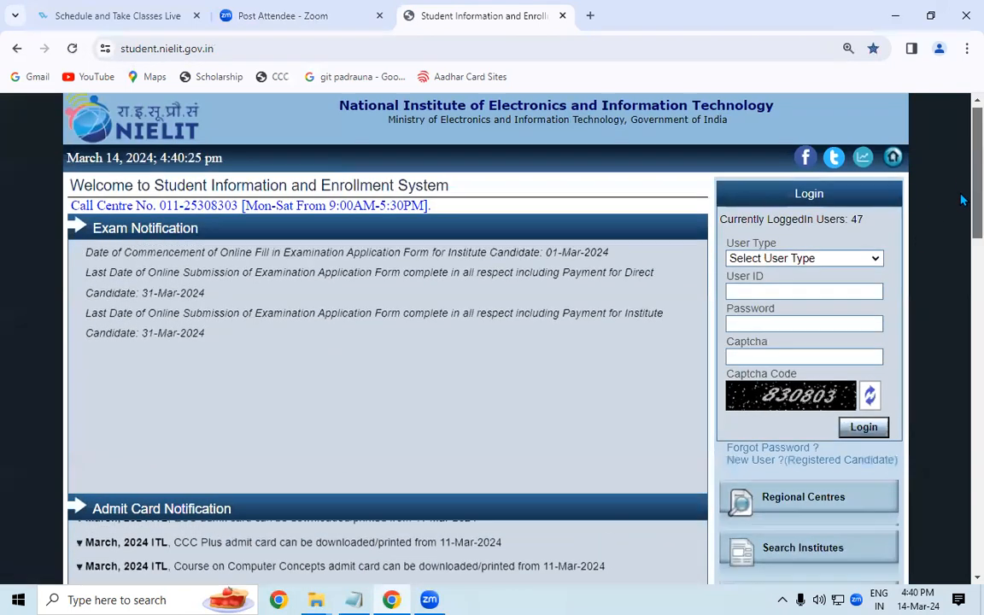
Step: Open the NIELIT online application section and choose the Course on Computer Concepts (CCC)
scroll(961, 222, "down", 5)
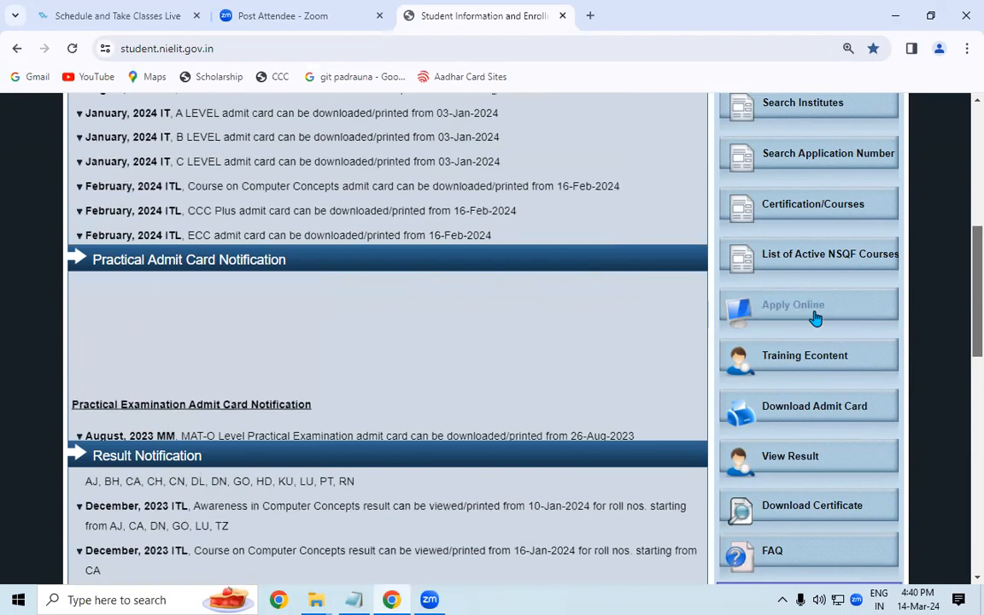
left_click(806, 314)
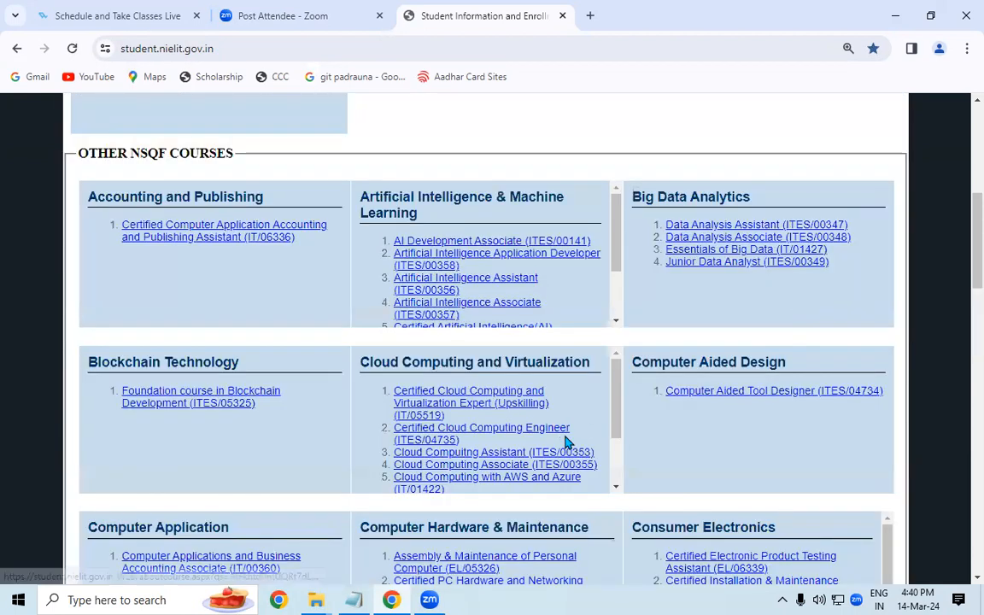
scroll(963, 260, "up", 5)
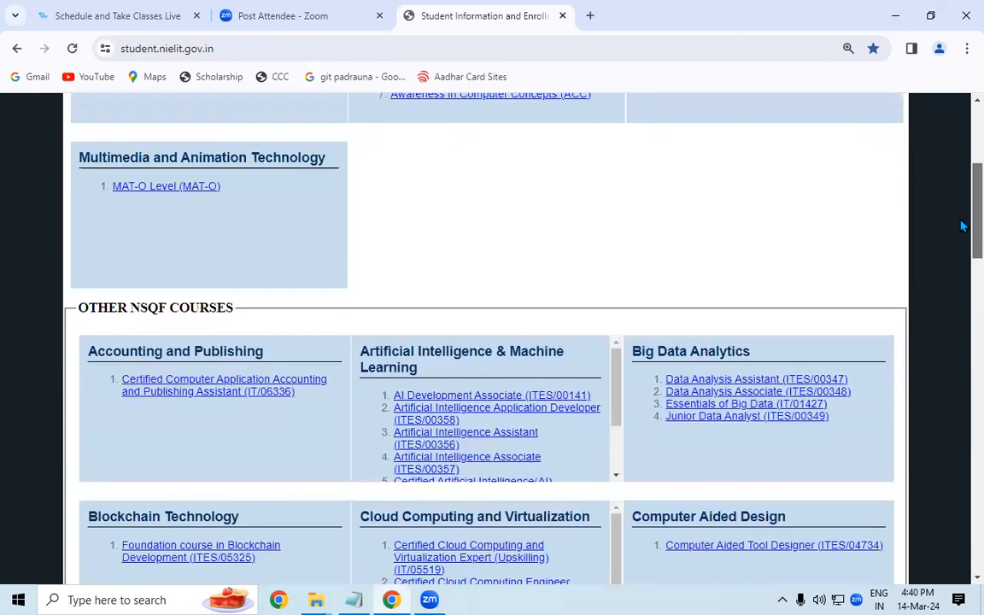
left_click(561, 252)
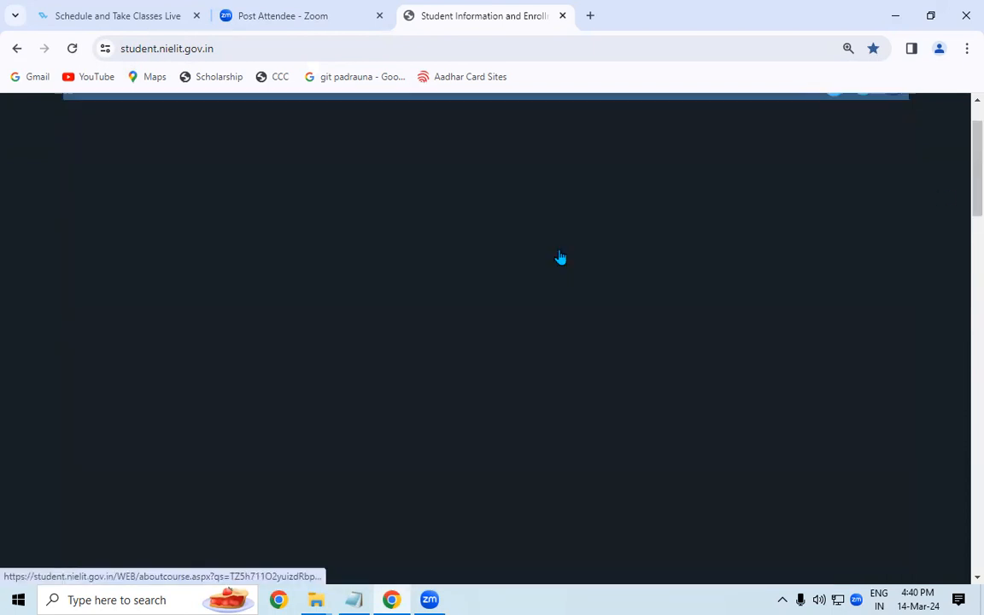
Step: Accept the CCC declaration, proceed to the examination application form and review its photo, signature and thumb impression upload requirements
scroll(962, 193, "down", 3)
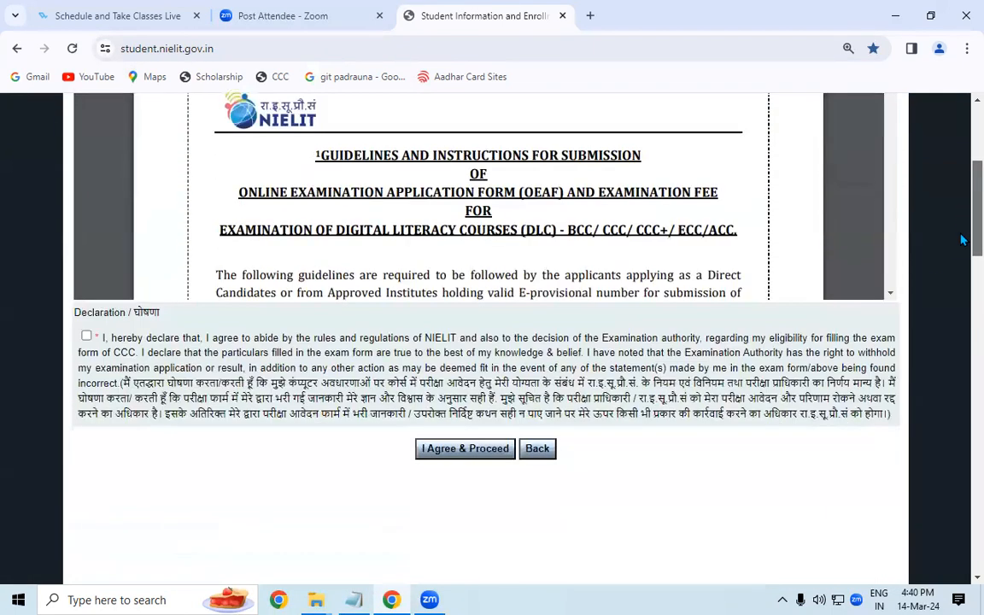
left_click(87, 297)
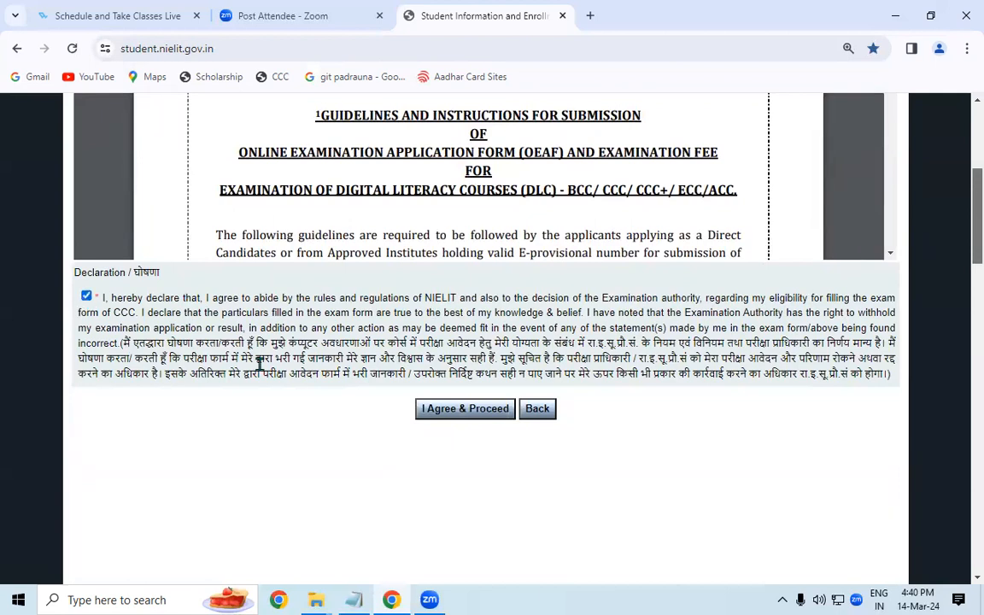
left_click(445, 413)
scroll(617, 351, "down", 1)
scroll(649, 353, "up", 1)
scroll(962, 247, "up", 4)
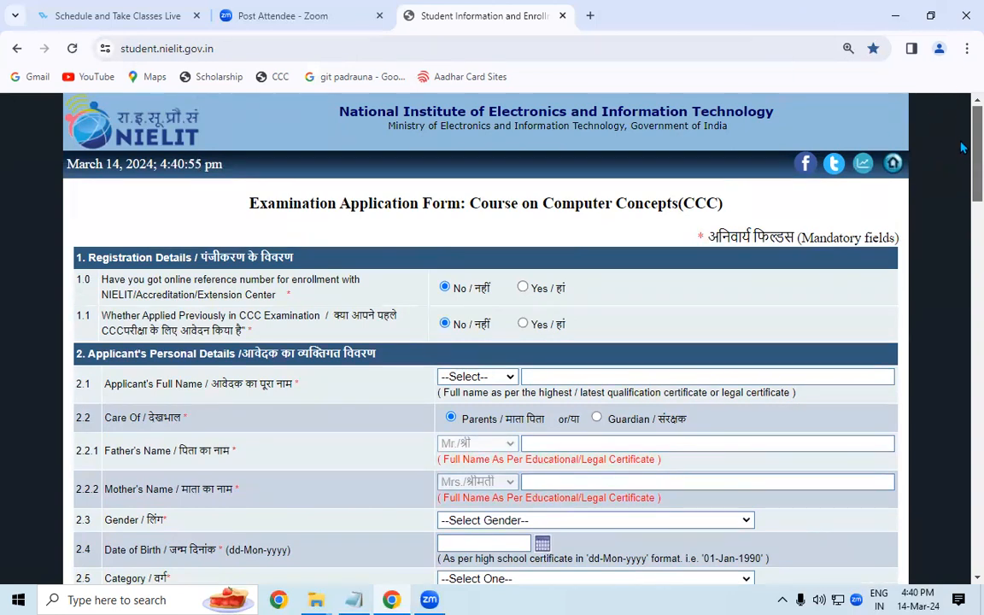
scroll(962, 244, "down", 5)
scroll(962, 244, "down", 9)
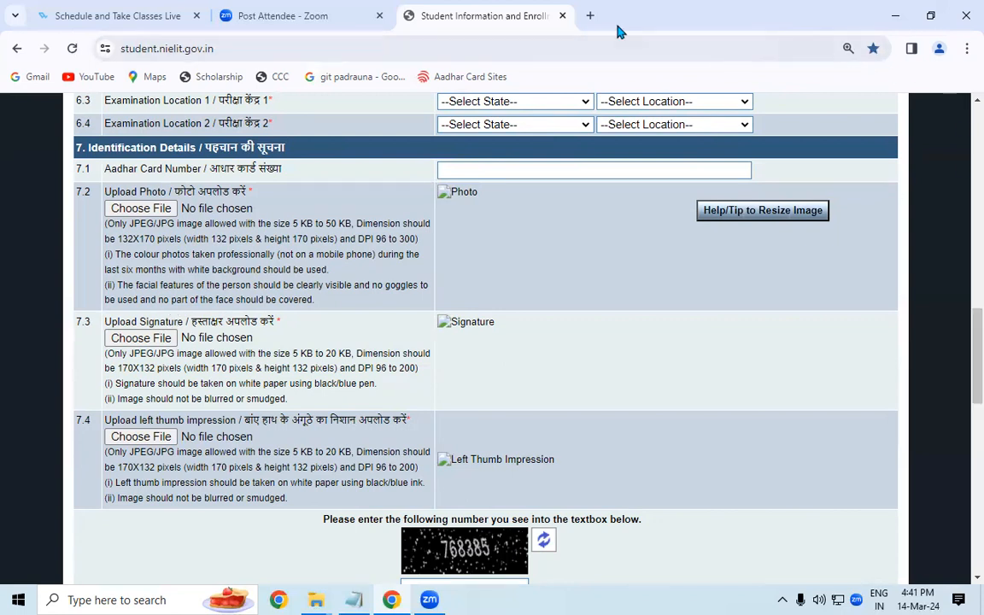
Step: Search Google for "passport size photo" in a new browser tab
left_click(589, 16)
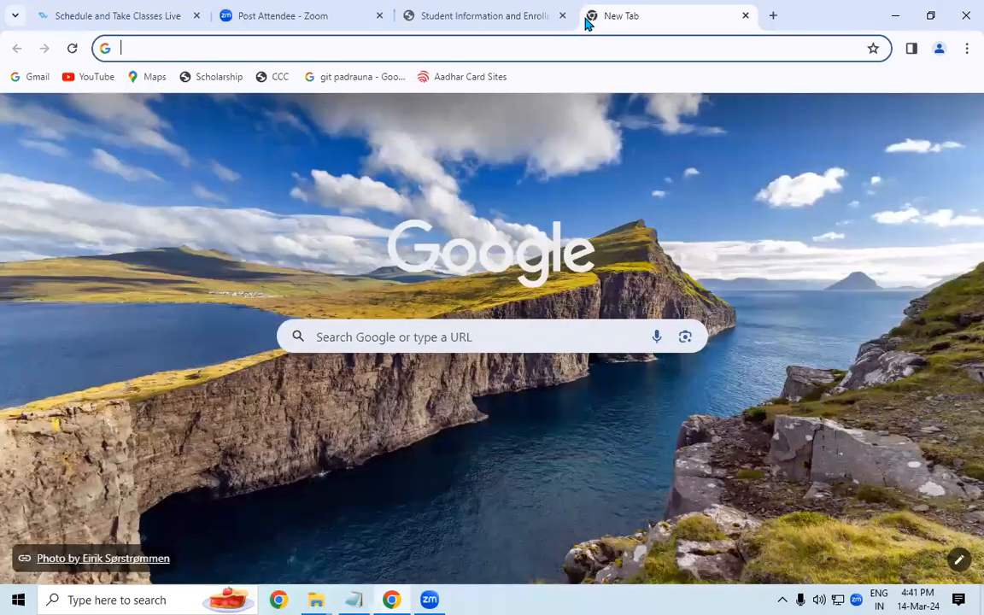
type("pass")
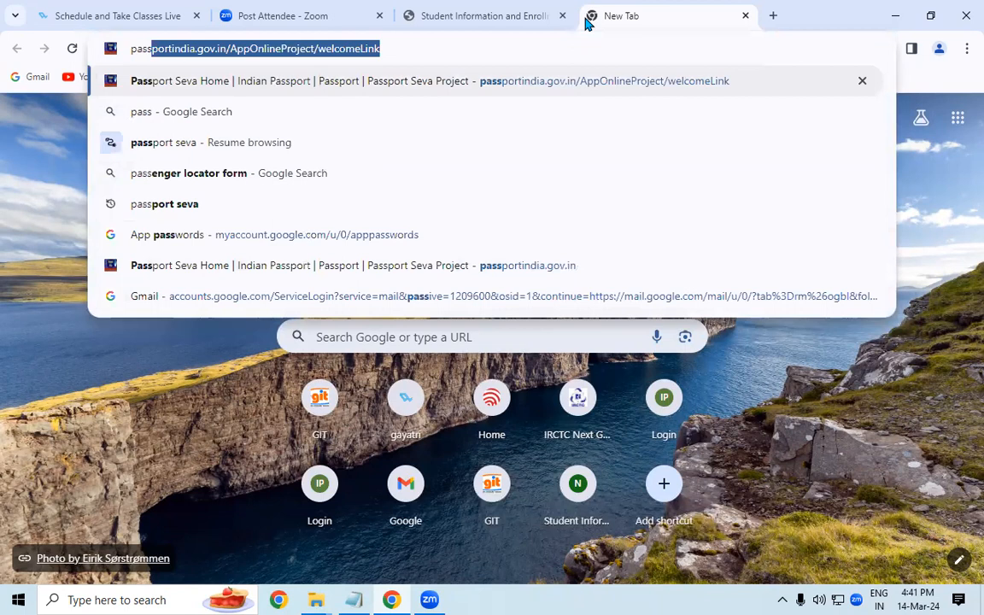
type("port ")
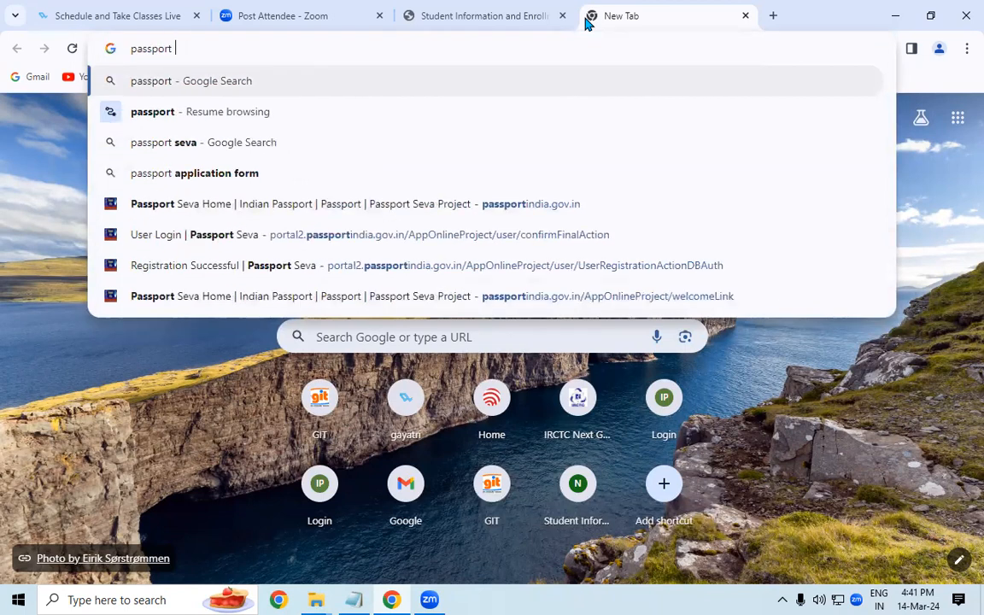
type("size ")
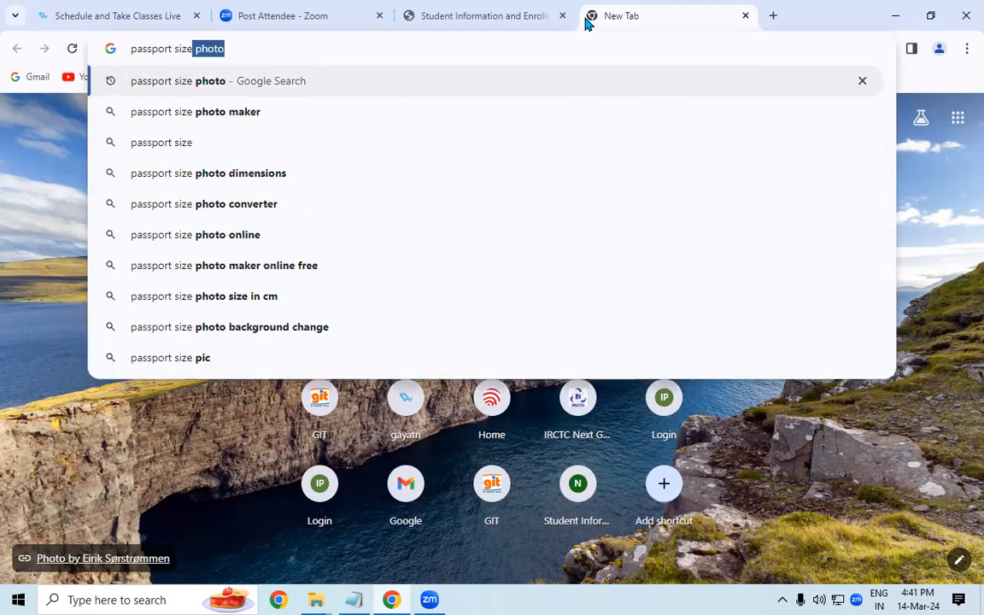
type("photo")
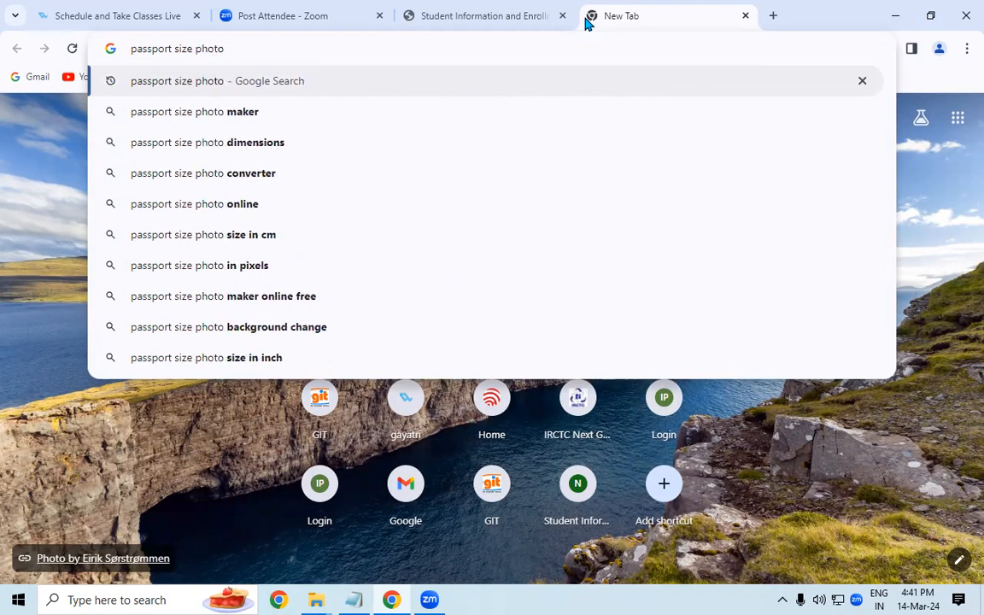
key("Return")
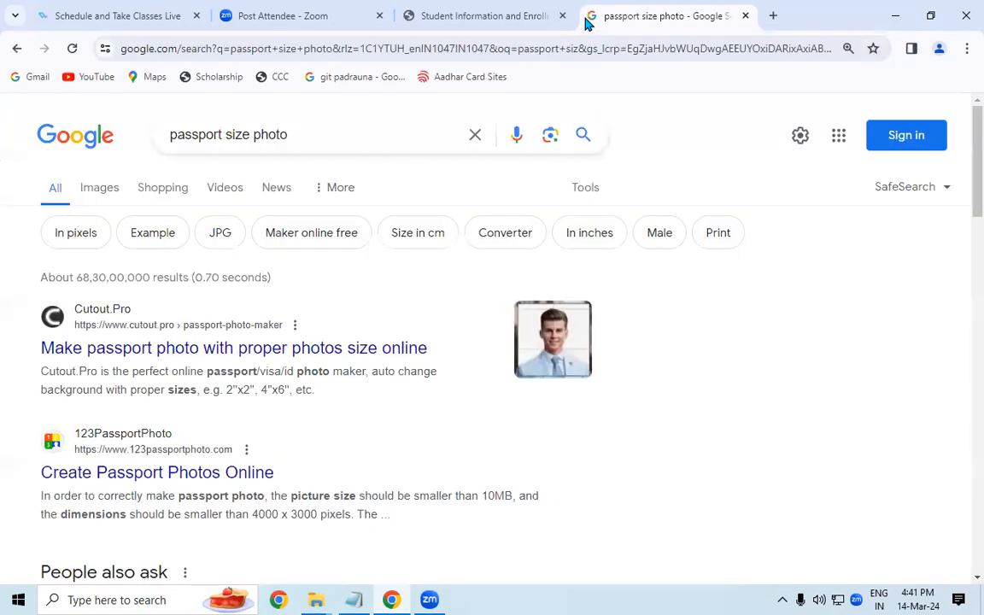
Step: Switch to the image results and open the Pinterest passport photo of the man in a checked shirt
left_click(103, 189)
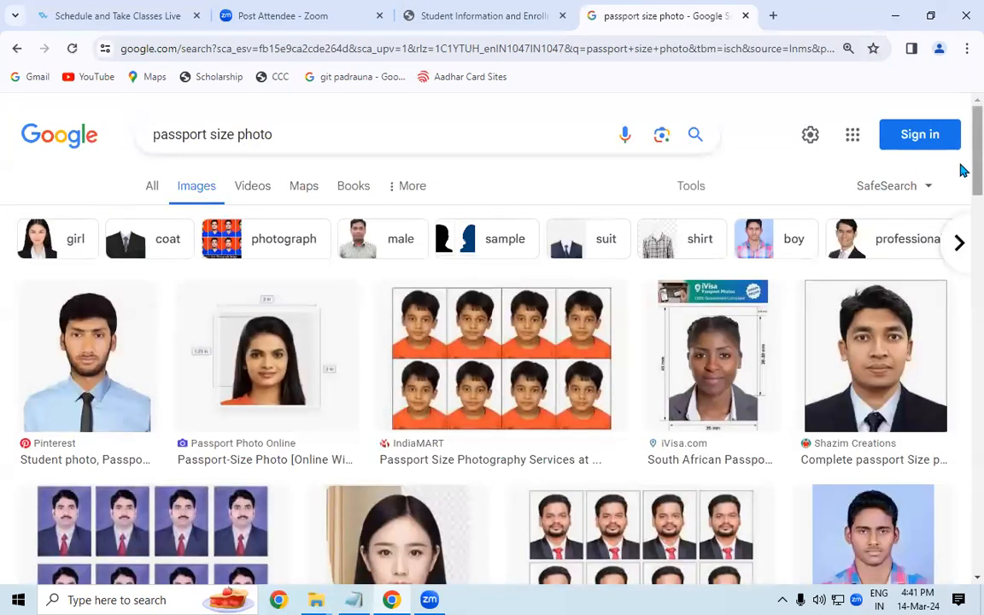
scroll(959, 166, "down", 5)
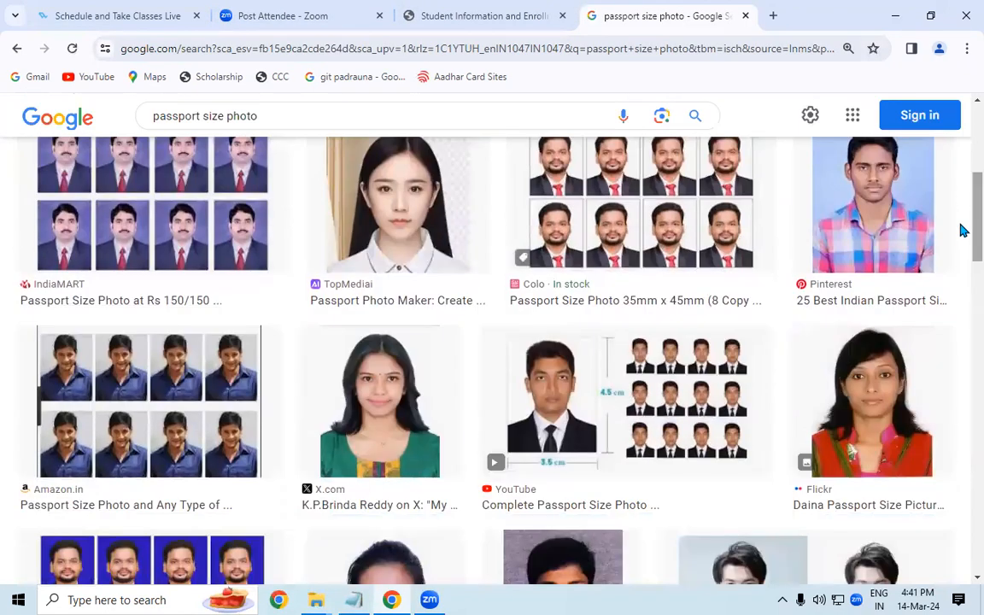
left_click(908, 230)
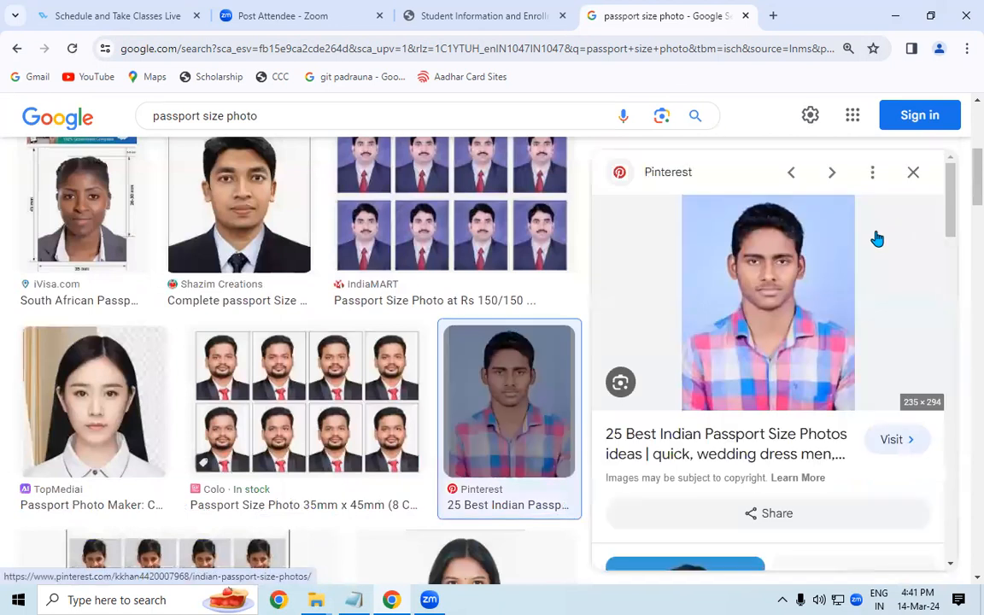
Step: Start saving the previewed photo and create a folder named "ccc 4.4" in Music
right_click(759, 254)
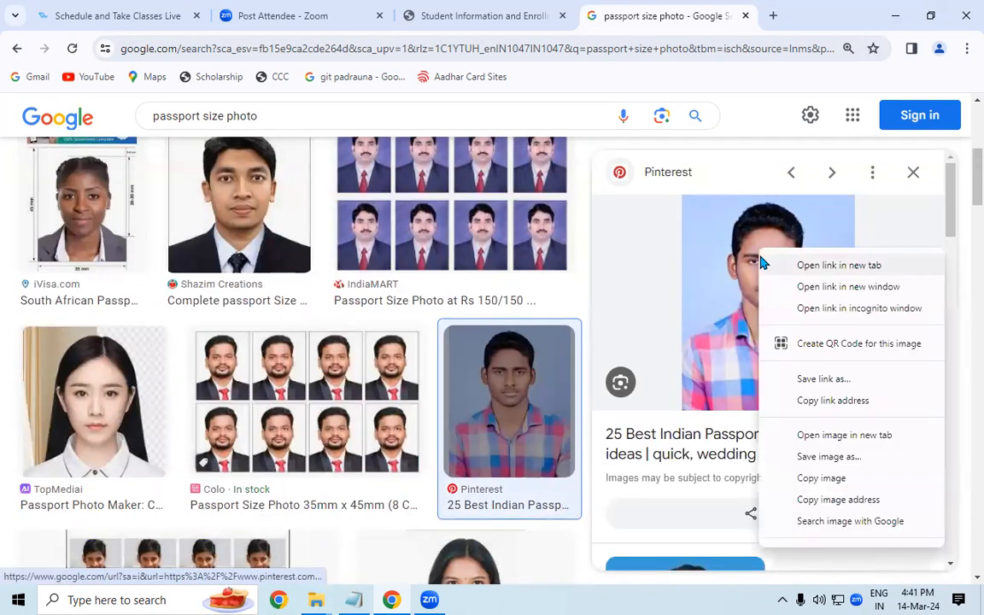
left_click(828, 456)
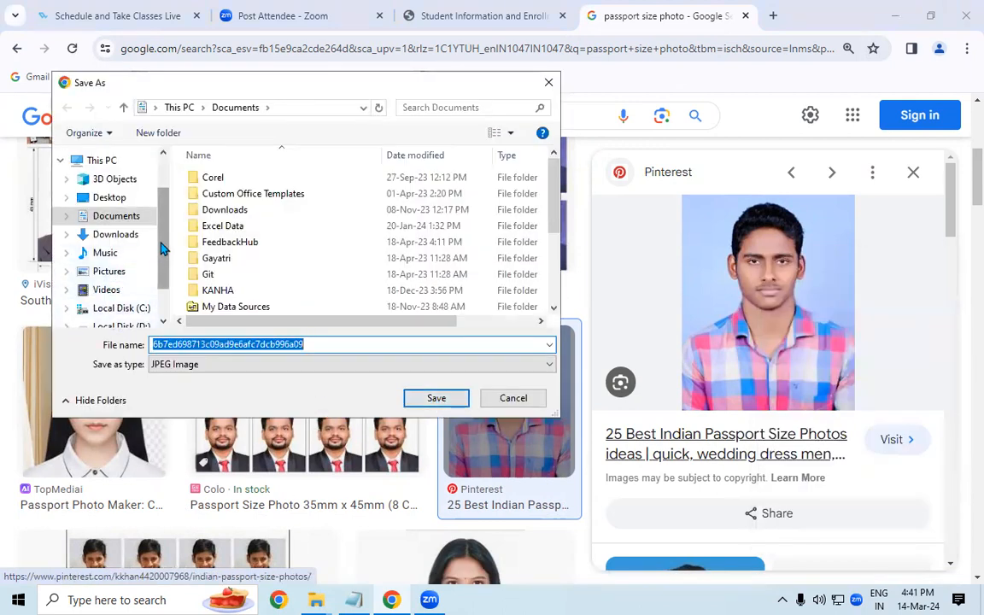
scroll(147, 214, "up", 1)
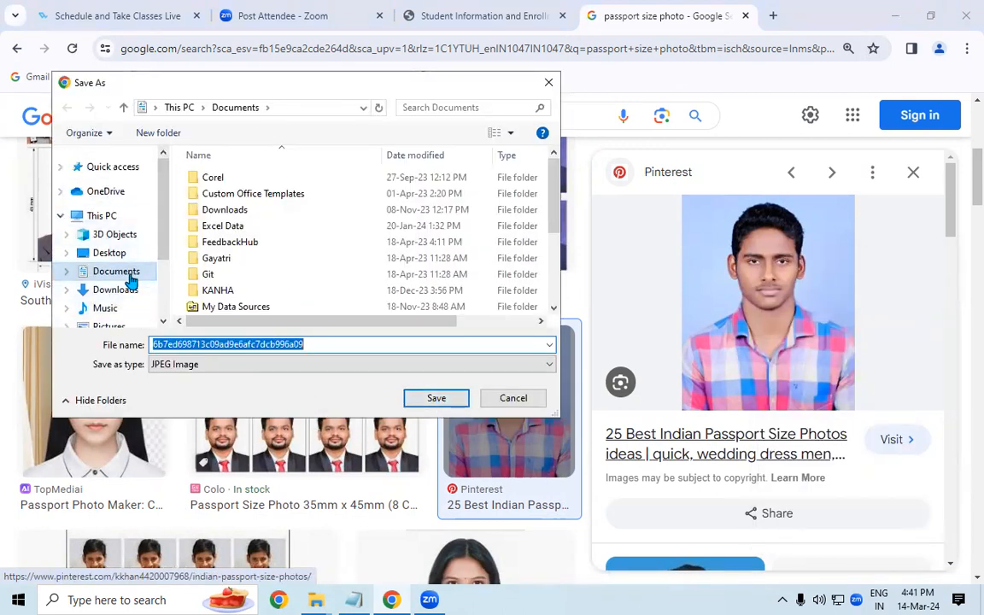
left_click(128, 310)
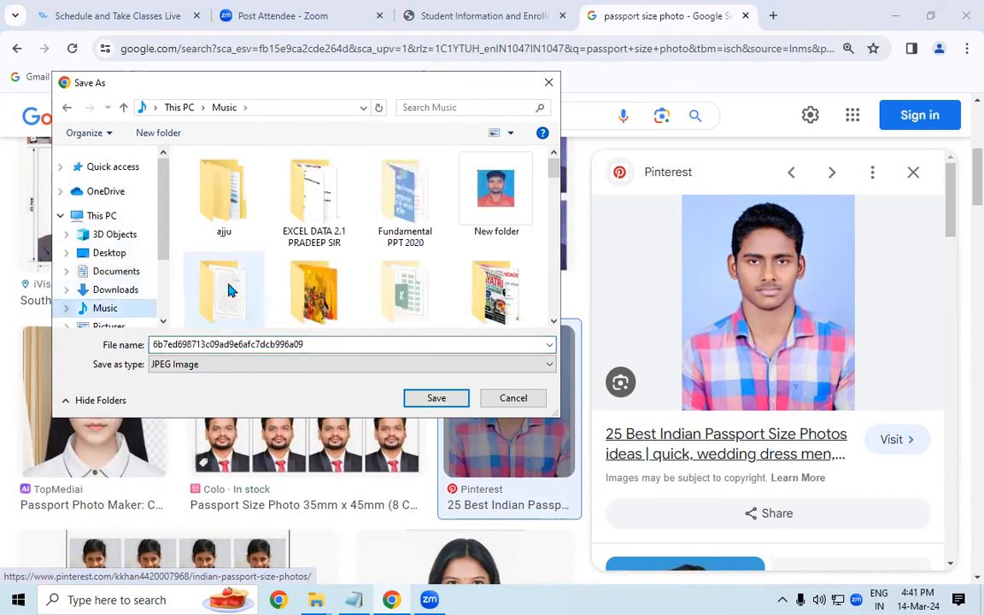
right_click(190, 246)
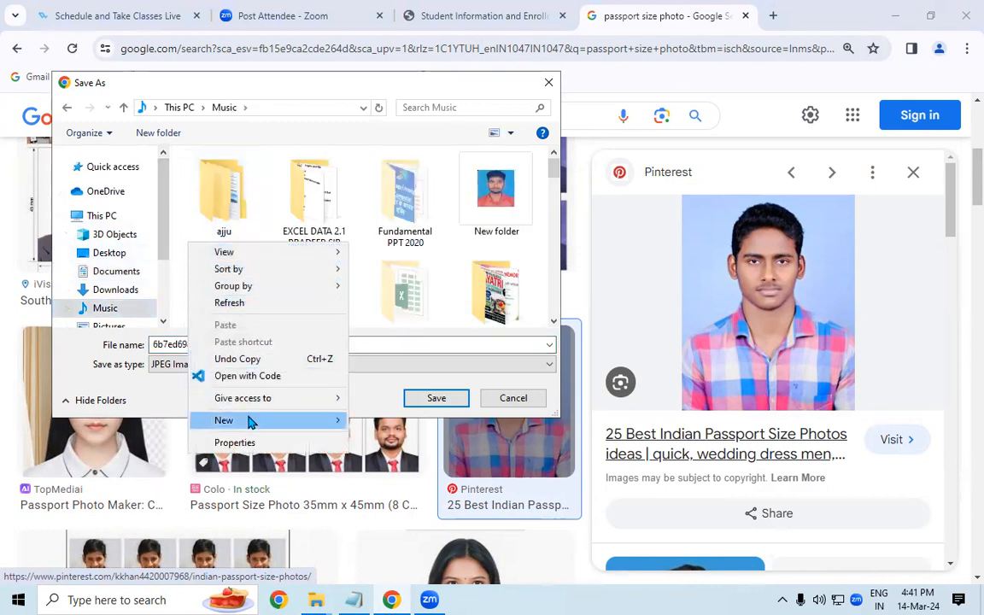
mouse_move(248, 419)
left_click(406, 232)
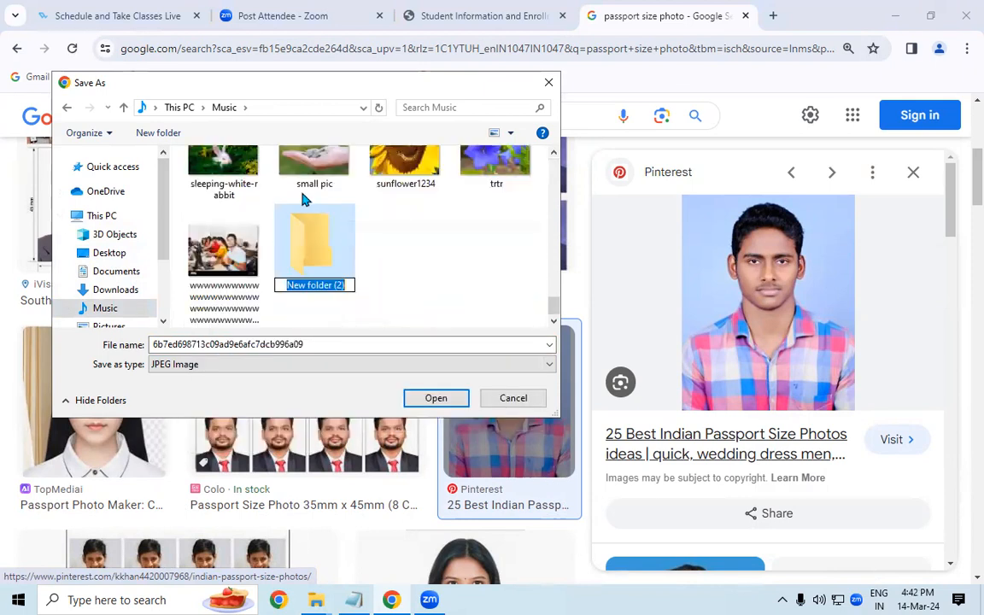
type("ccc")
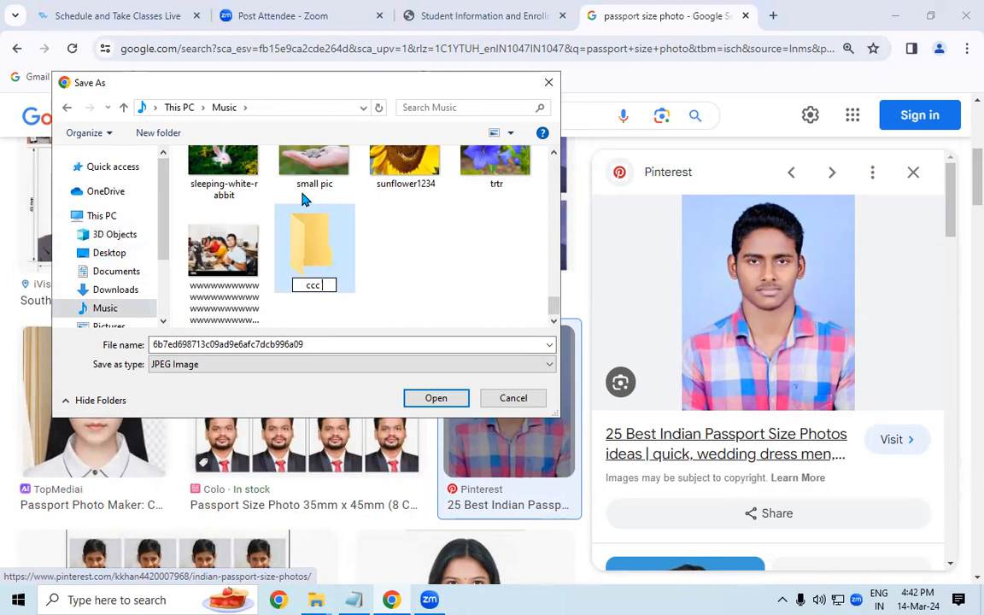
type(" 4.4")
left_click(432, 259)
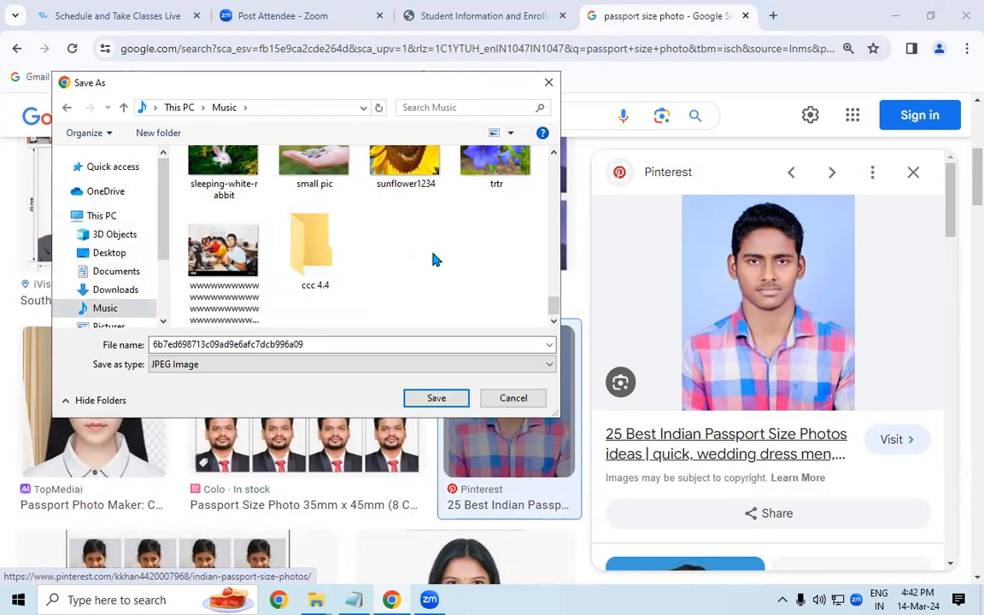
Step: Save the photo in the ccc 4.4 folder as a JPEG file named image
double_click(312, 249)
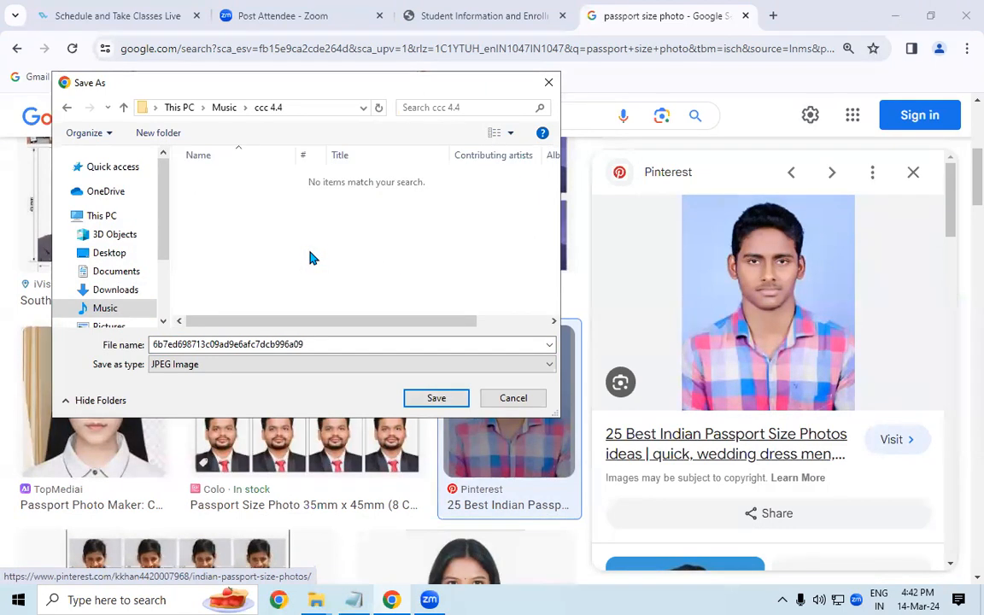
double_click(318, 343)
type("image")
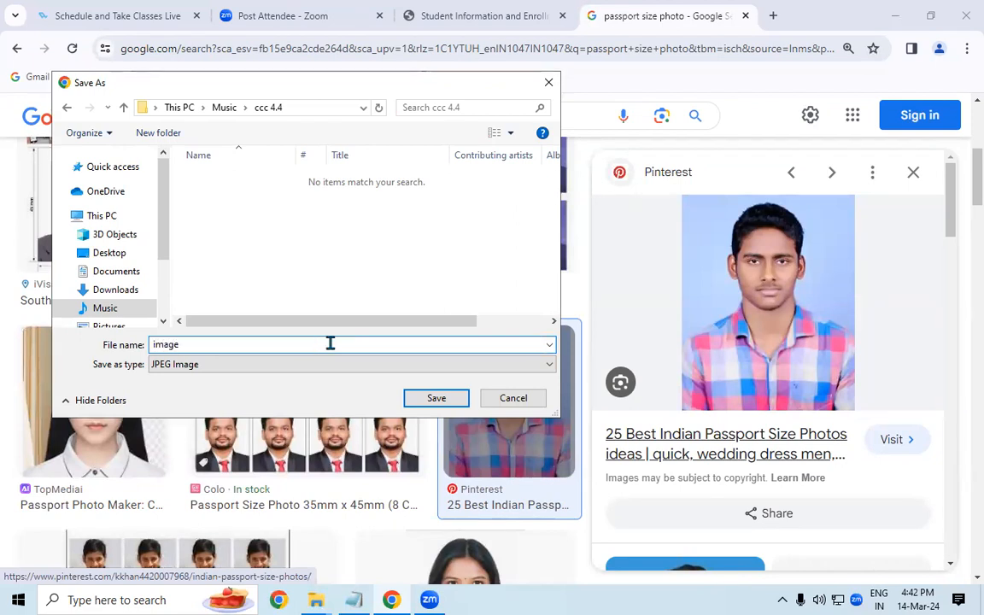
left_click(443, 400)
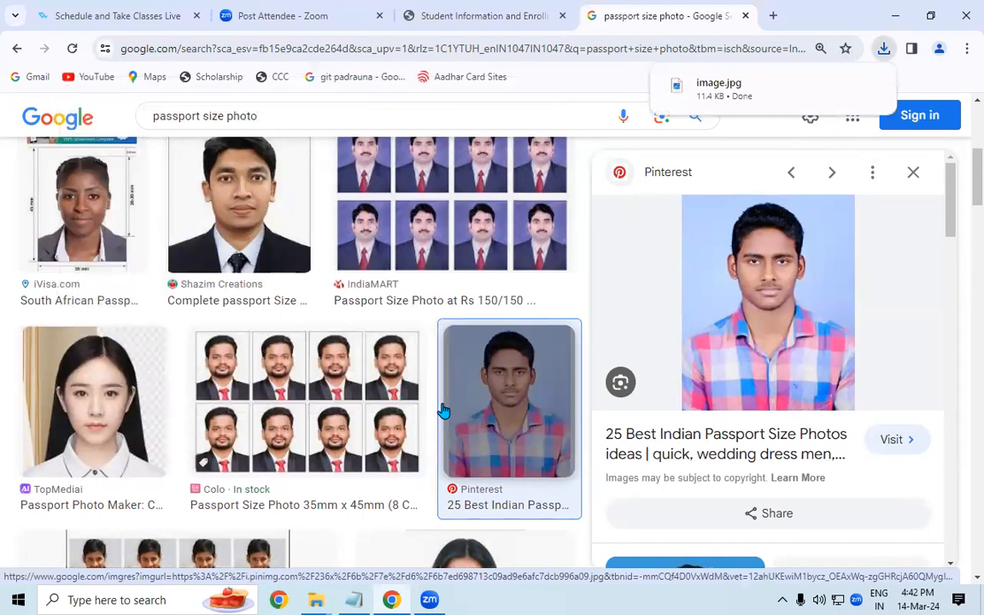
Step: Close the passport photo search and search Google for "signature" in a new browser tab
left_click(746, 16)
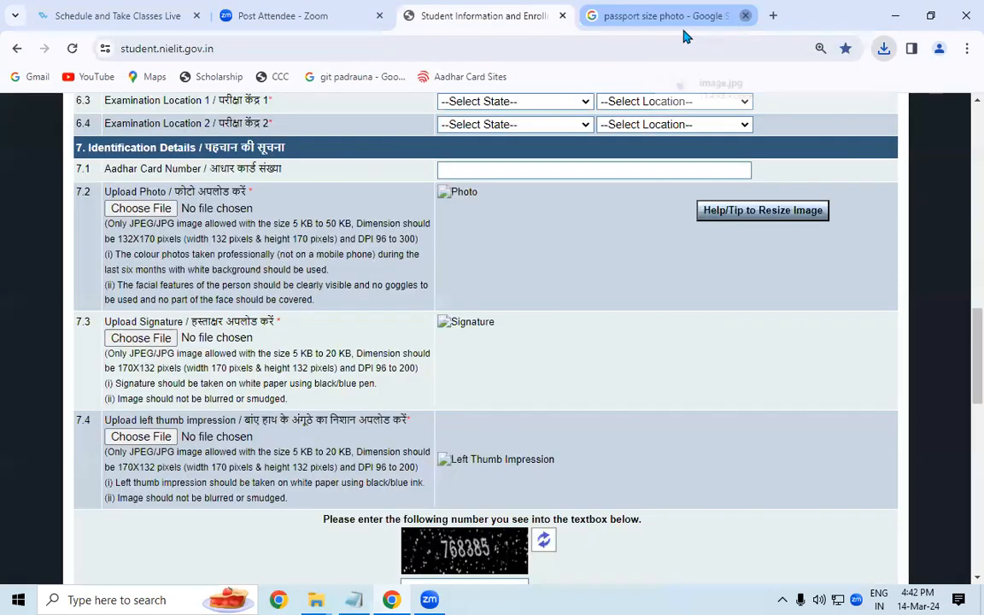
left_click(588, 15)
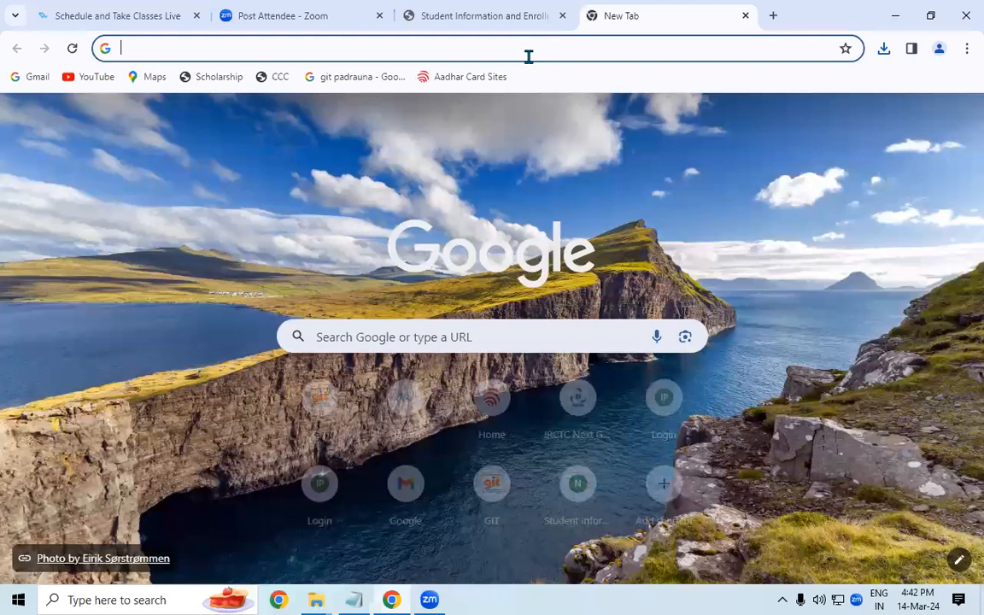
type("sign")
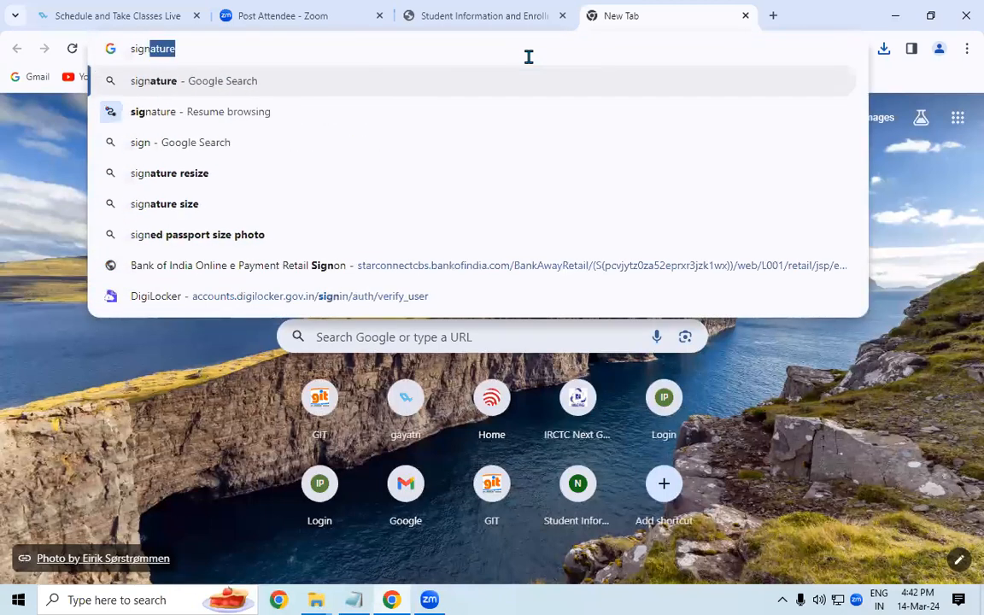
type("ature")
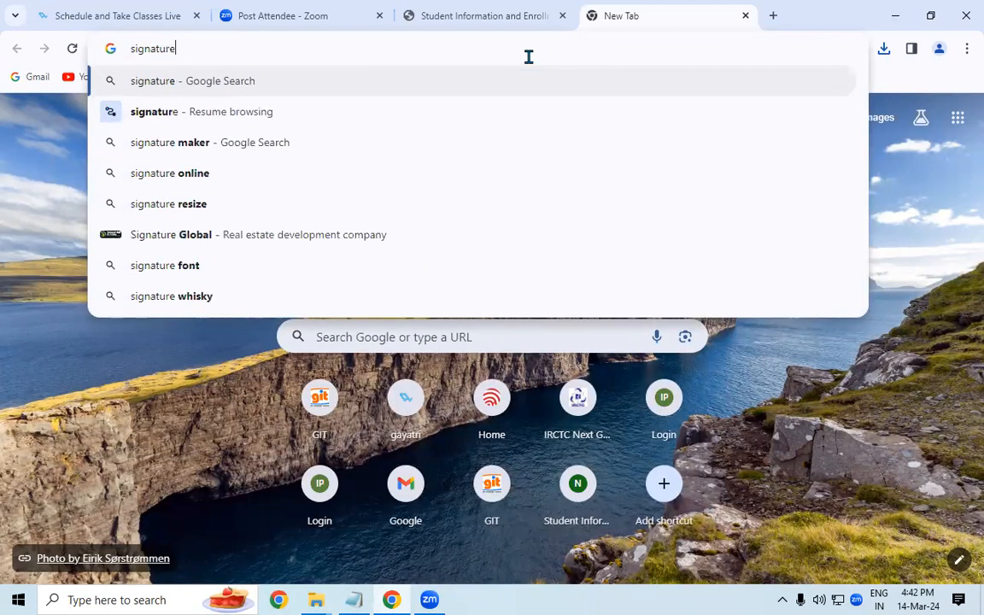
key("Return")
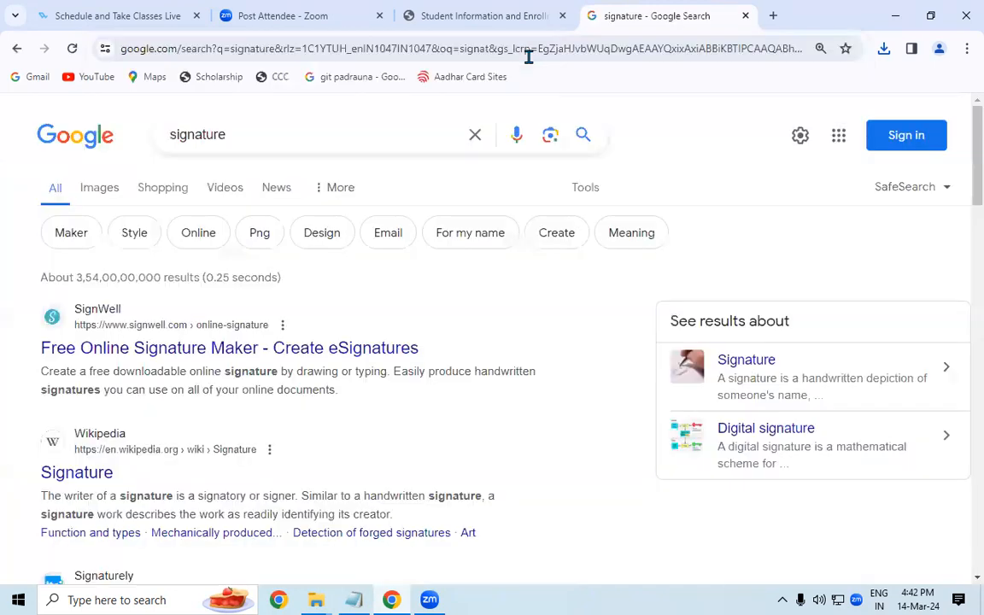
Step: Switch to the image results and open the Adobe Stock handwritten signature for signed papers
left_click(96, 189)
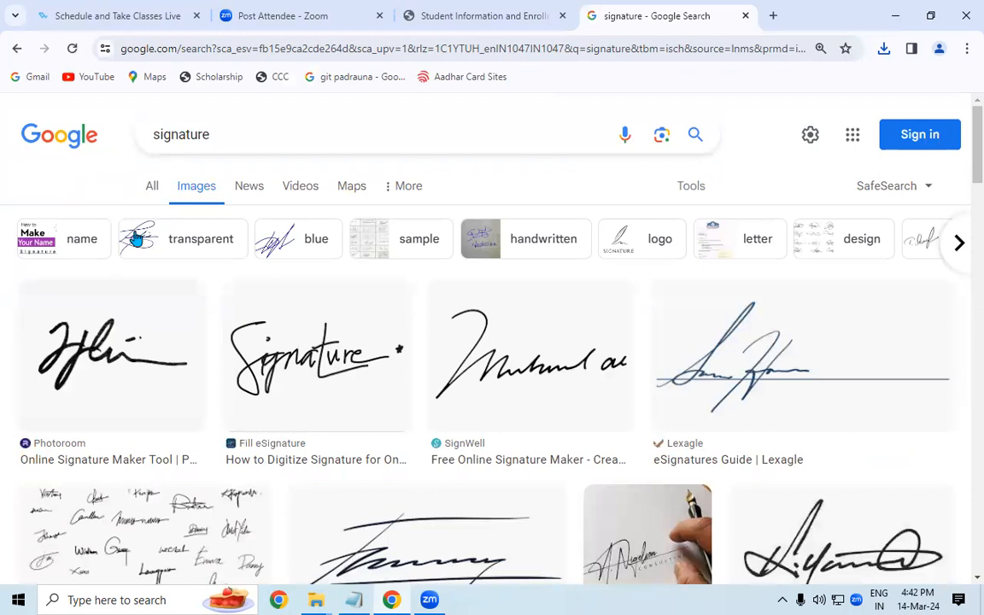
left_click_drag(973, 152, 959, 485)
scroll(962, 485, "down", 6)
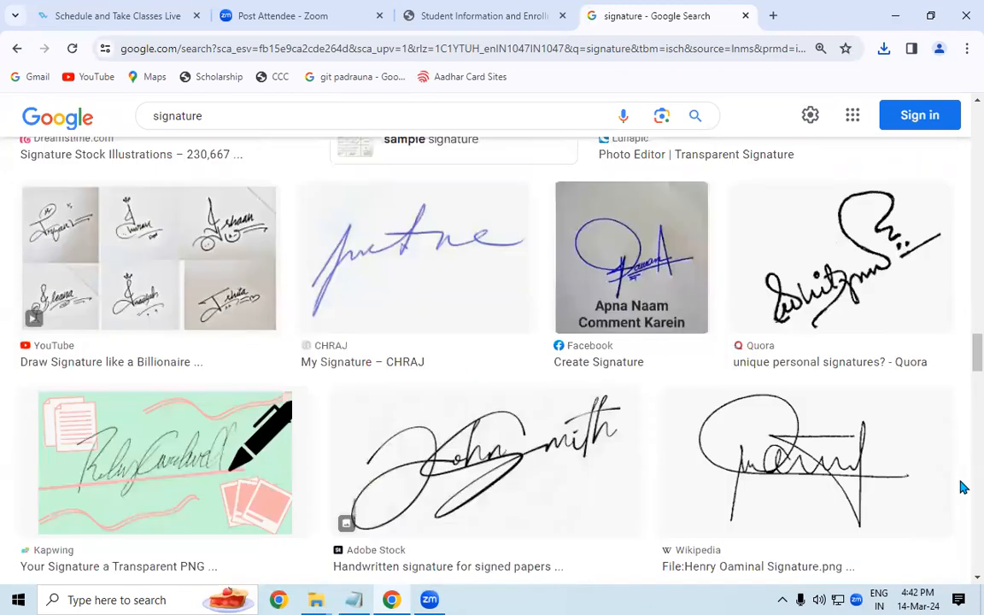
left_click(526, 459)
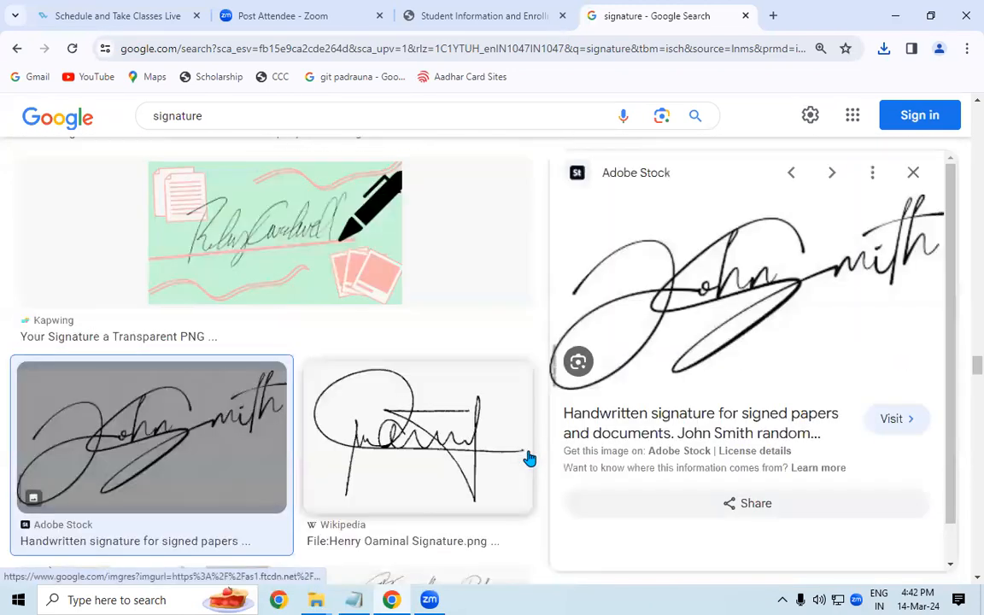
Step: Save the previewed signature in Music's ccc 4.4 folder as a JPEG file named sign
right_click(683, 229)
left_click(746, 439)
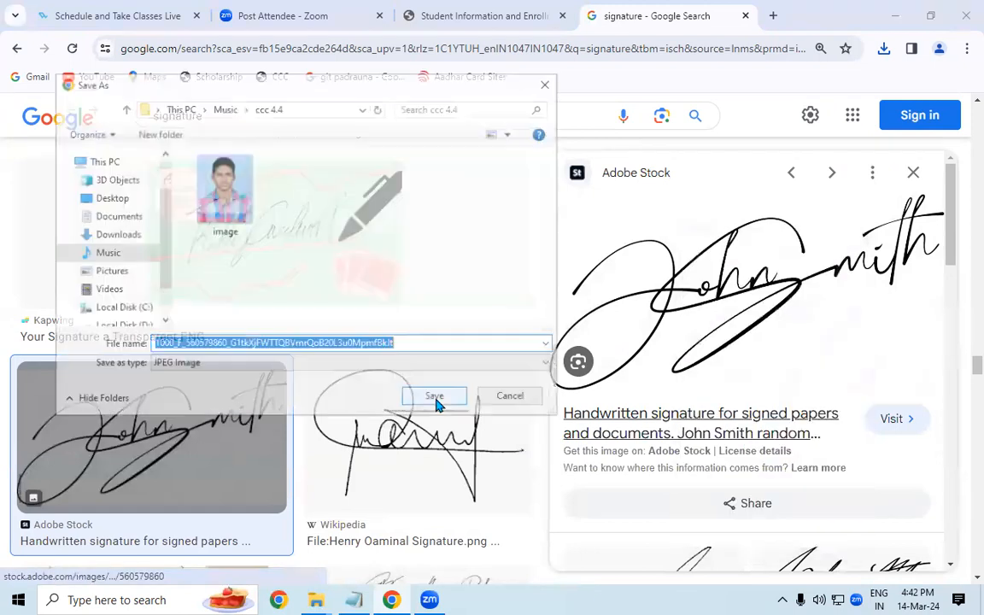
left_click(130, 255)
mouse_move(554, 166)
left_mouse_down()
mouse_move(563, 308)
mouse_move(553, 152)
mouse_move(553, 218)
mouse_move(552, 166)
left_mouse_up()
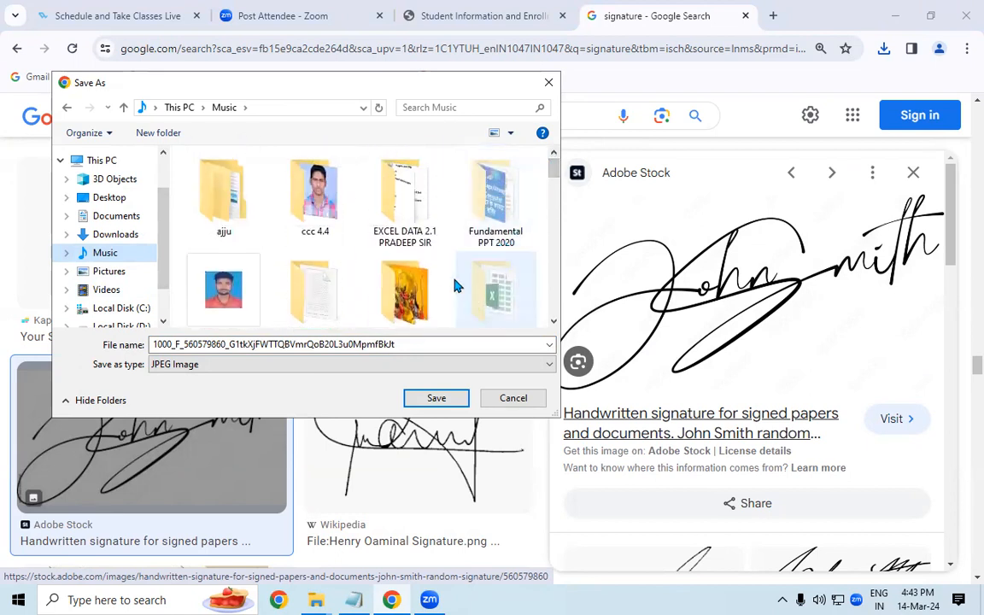
double_click(325, 212)
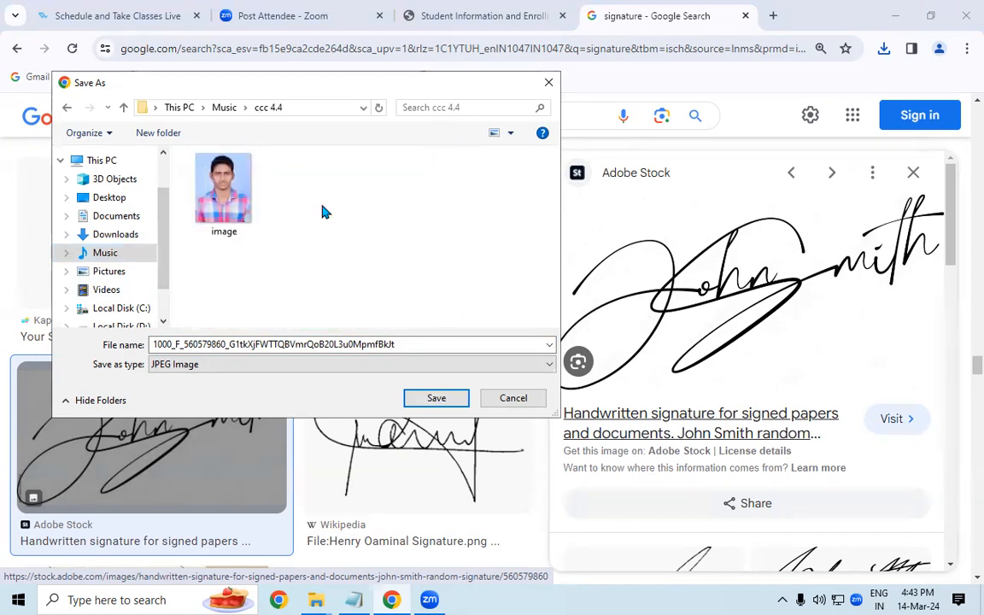
left_click(415, 345)
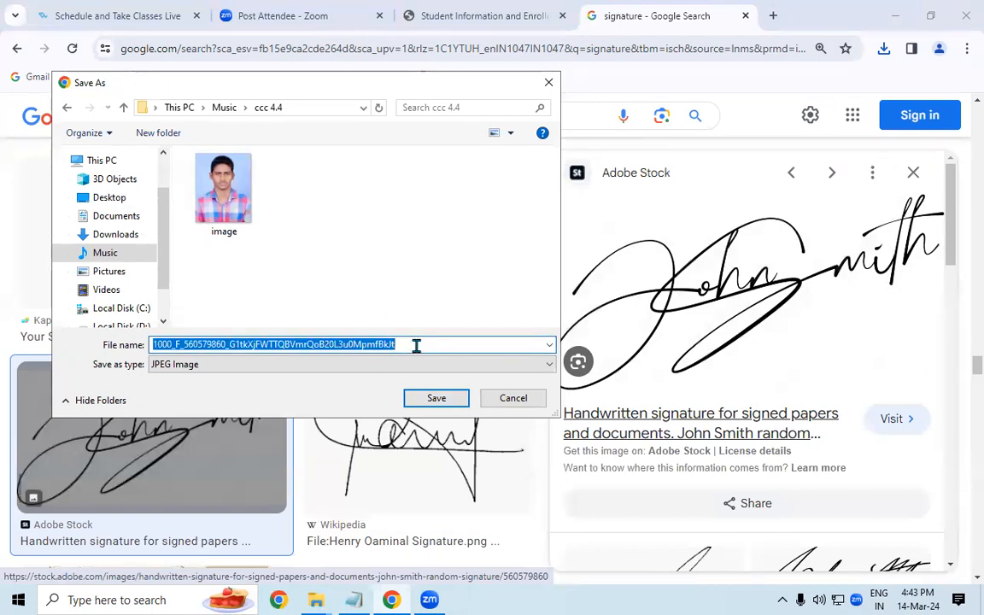
type("sign")
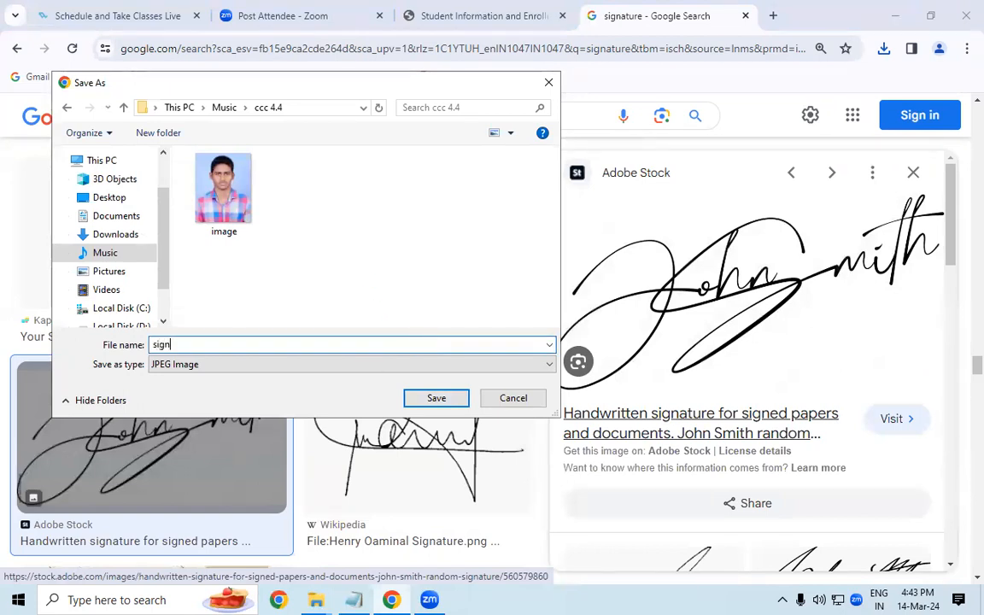
left_click(462, 398)
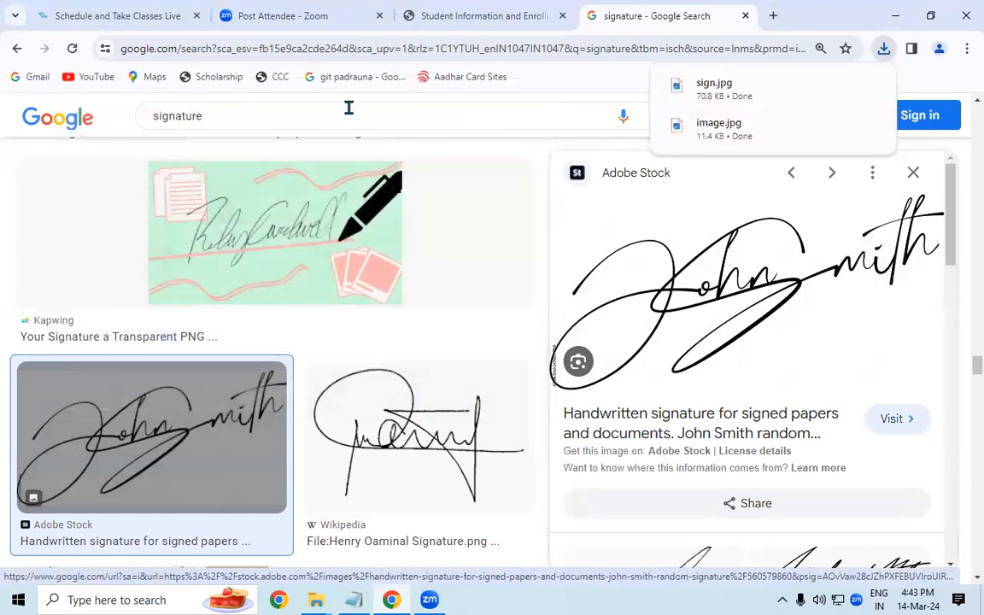
Step: Search Google for "thumb impression" and open the purple iStock fingerprint from the image results
left_click(351, 47)
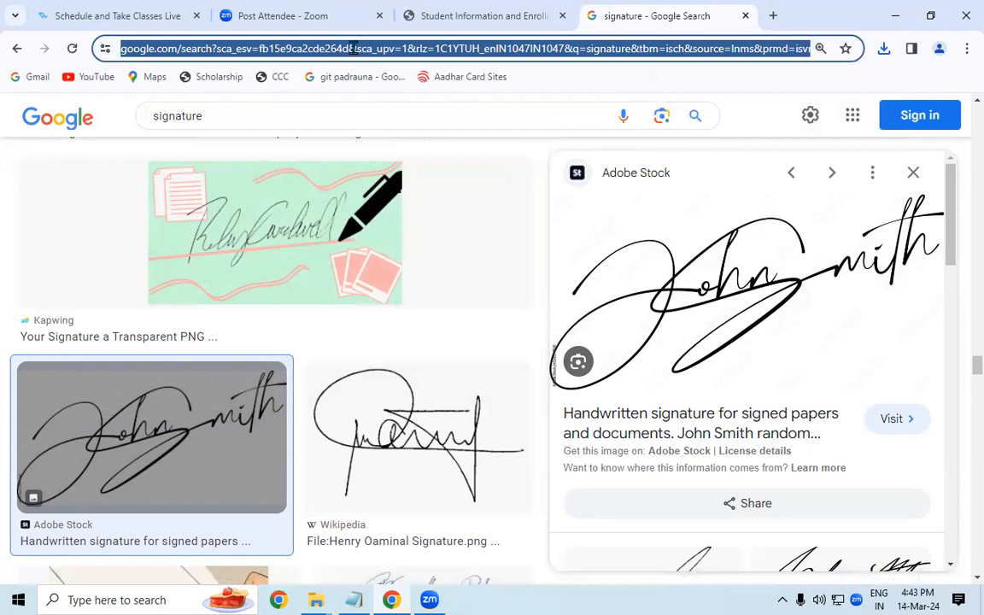
type("thum")
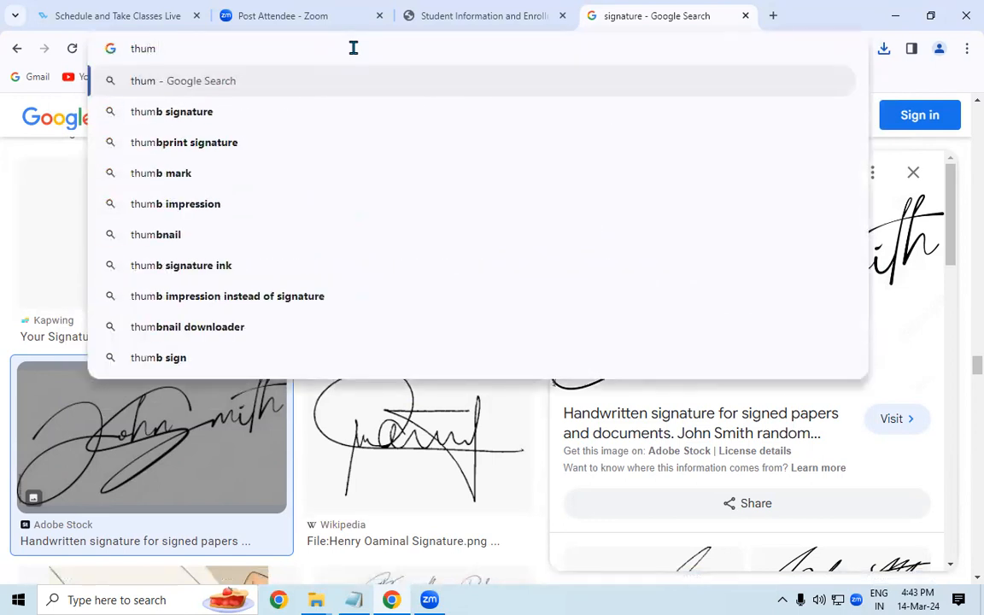
type("b ")
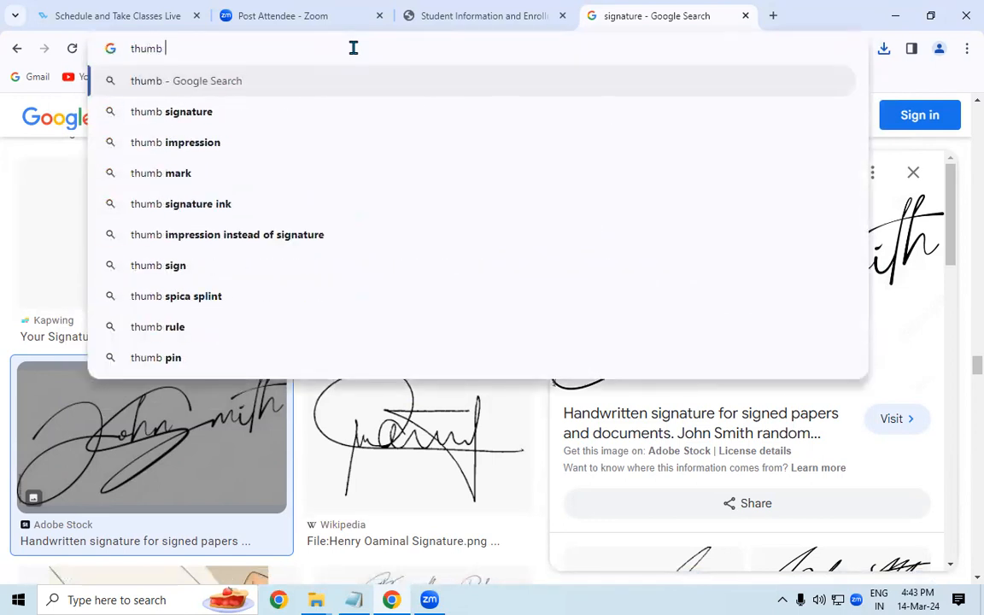
type("impr")
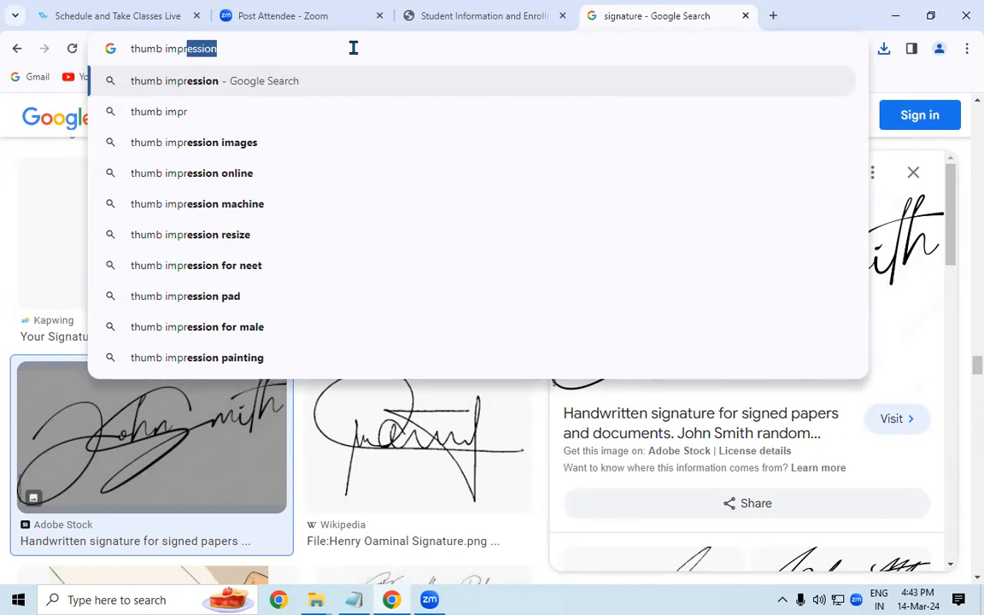
key("Return")
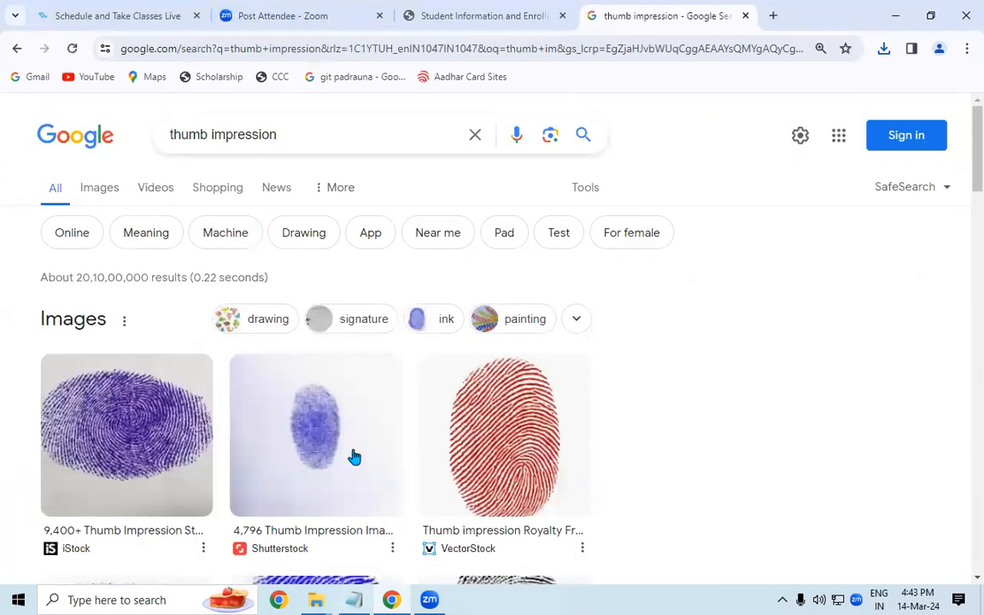
left_click(99, 190)
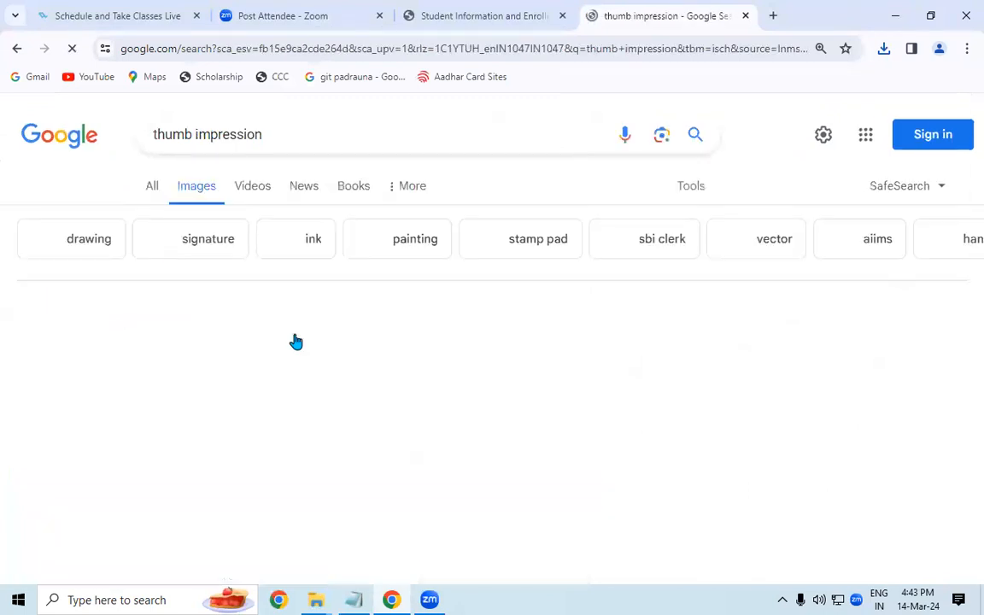
left_click(142, 357)
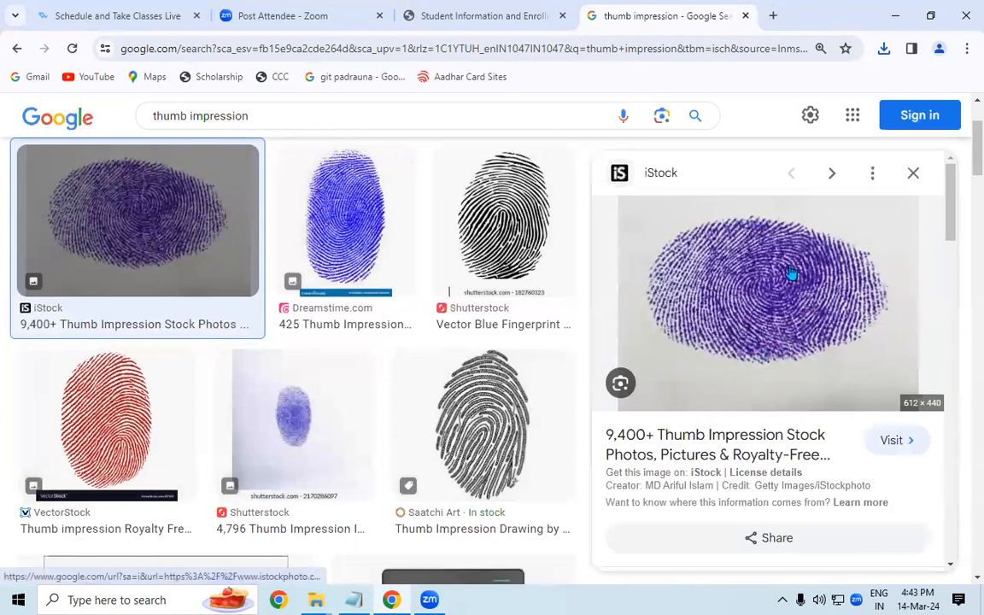
Step: Save the previewed fingerprint in Music's ccc 4.4 folder as a JPEG file named thumb
right_click(786, 269)
left_click(675, 473)
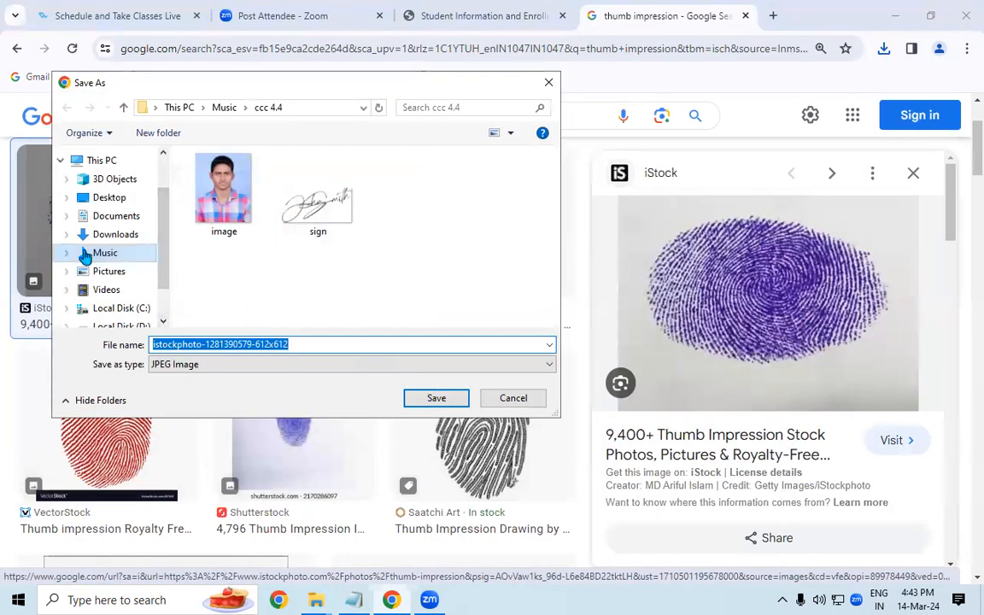
type("thumn")
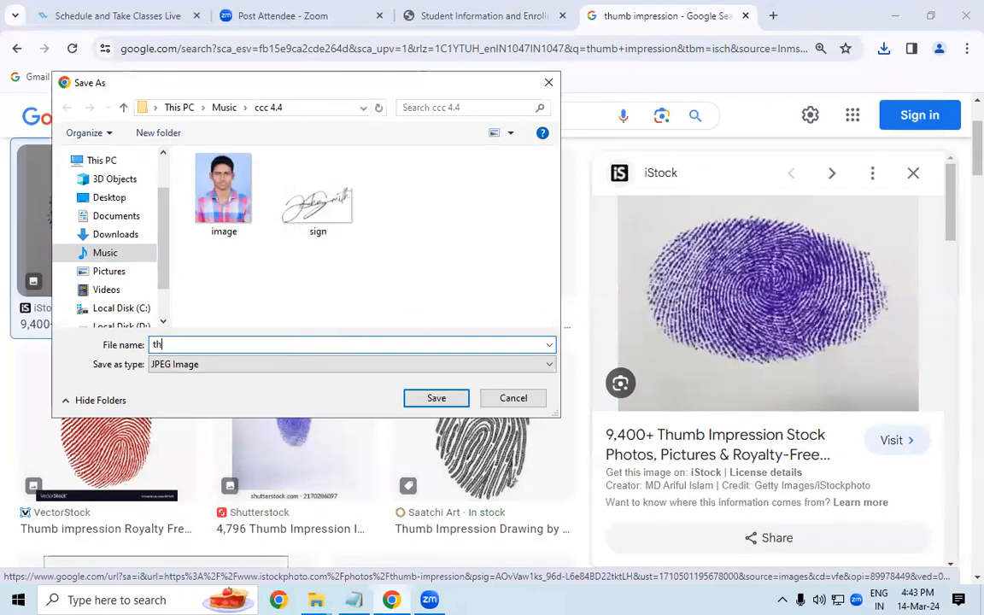
key("BackSpace")
type("b")
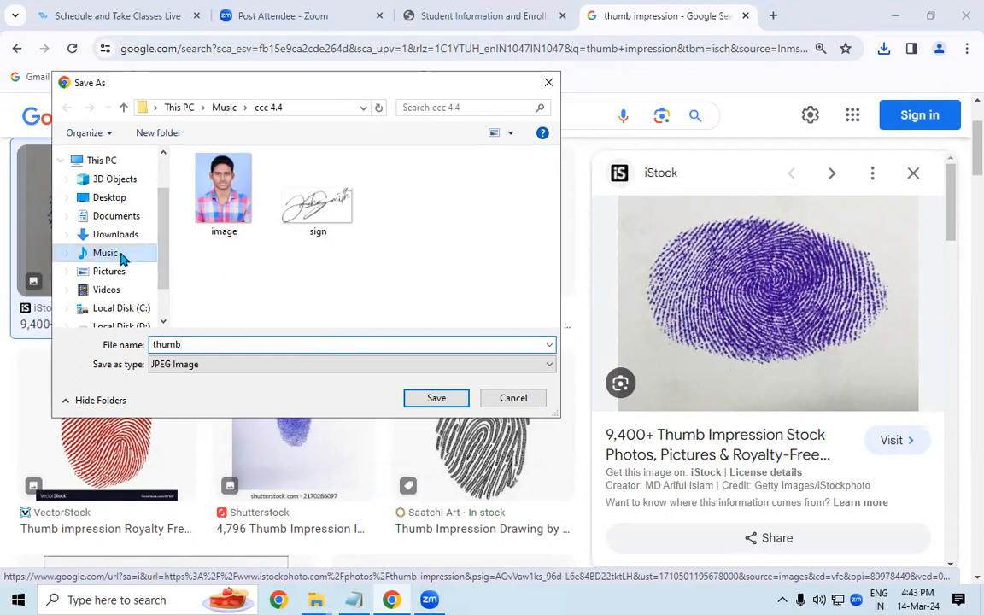
left_click(82, 250)
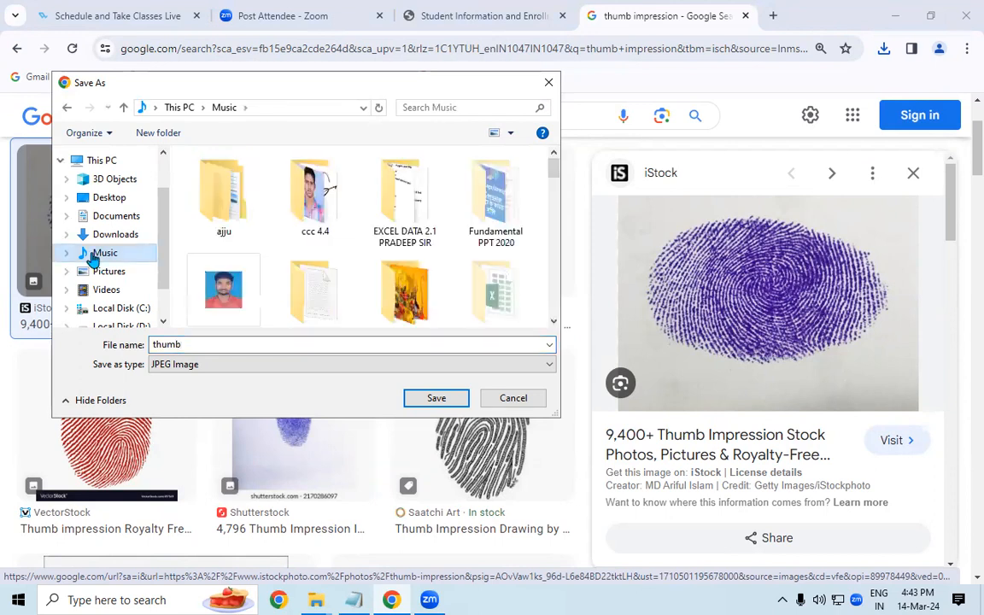
double_click(312, 227)
left_click(259, 345)
left_click(431, 398)
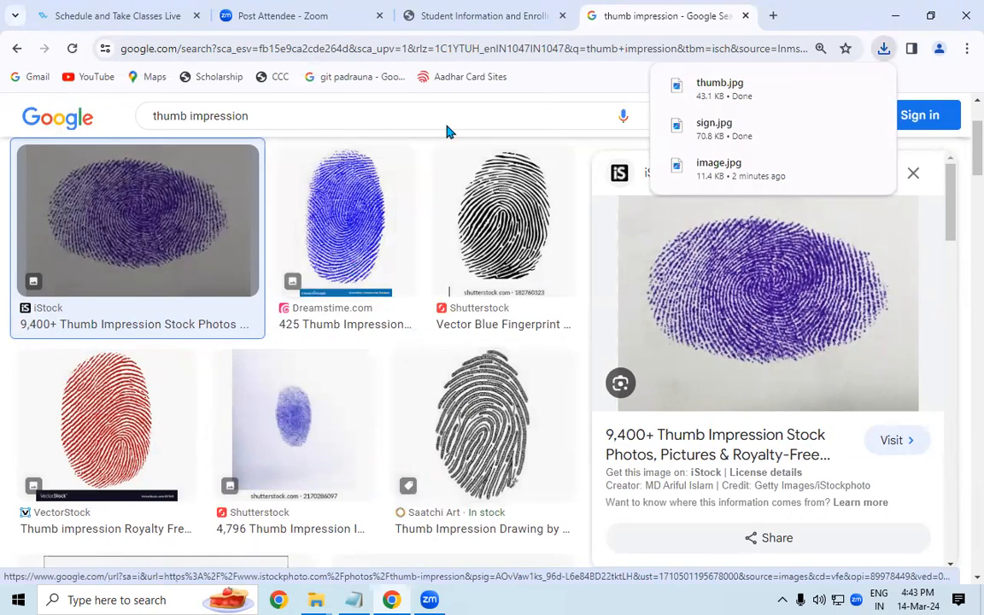
Step: Return to the NIELIT application form and review the photo, signature and left thumb impression upload requirements
left_click(502, 10)
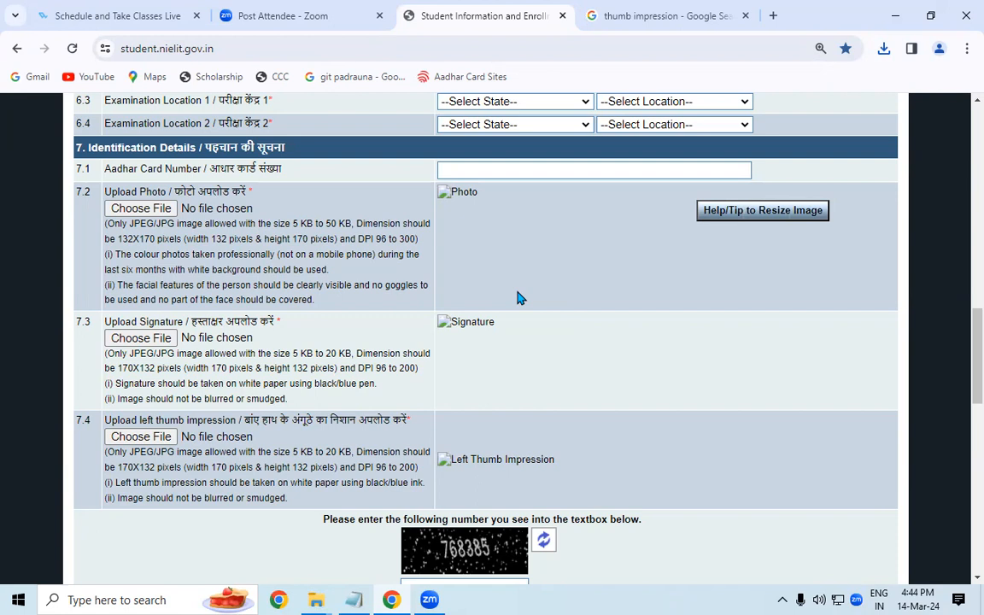
scroll(335, 450, "down", 2)
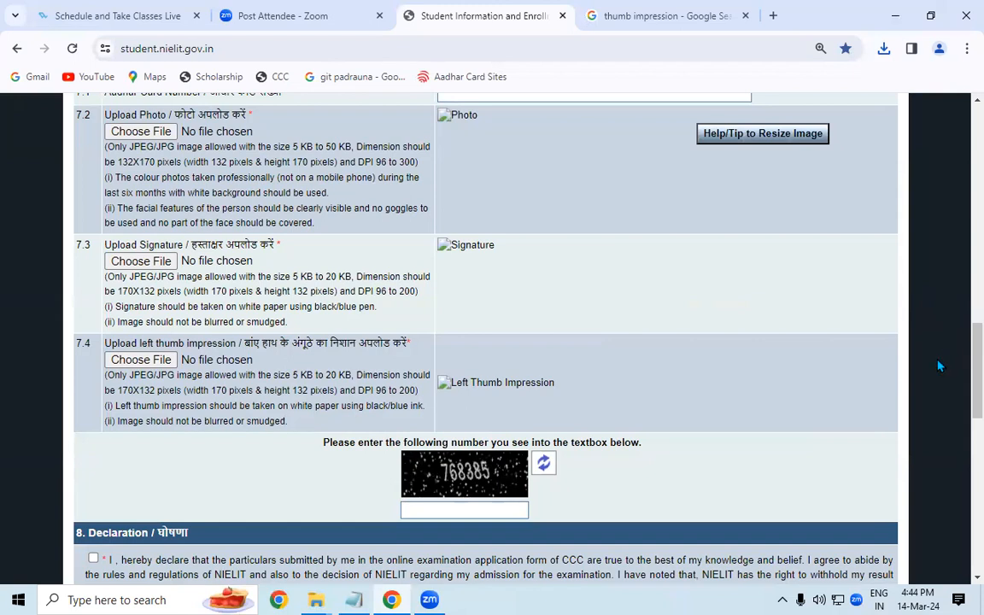
scroll(961, 326, "up", 3)
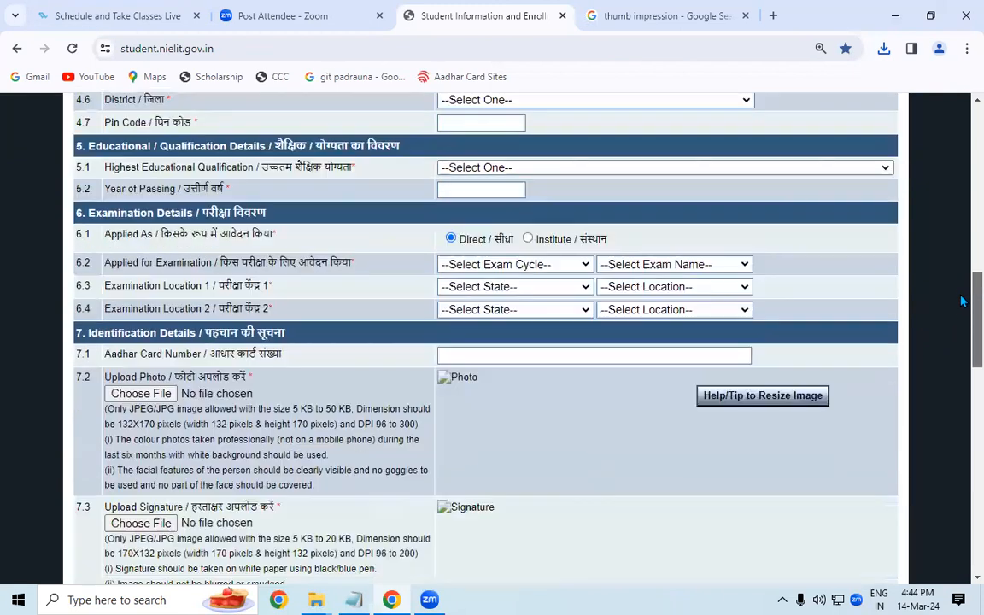
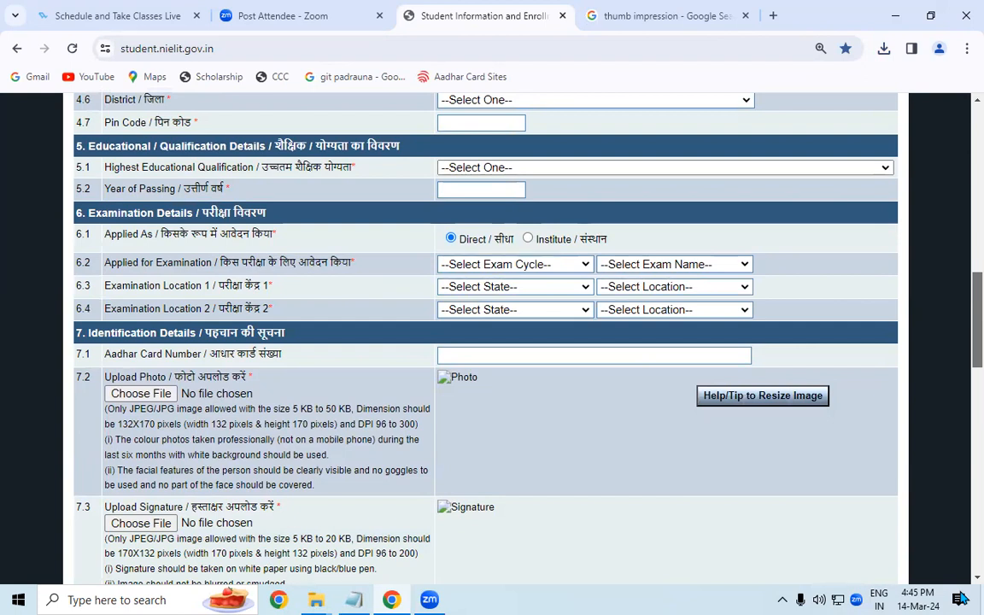
Step: Launch Paint with the Run command mspaint
key("super+r")
type("m")
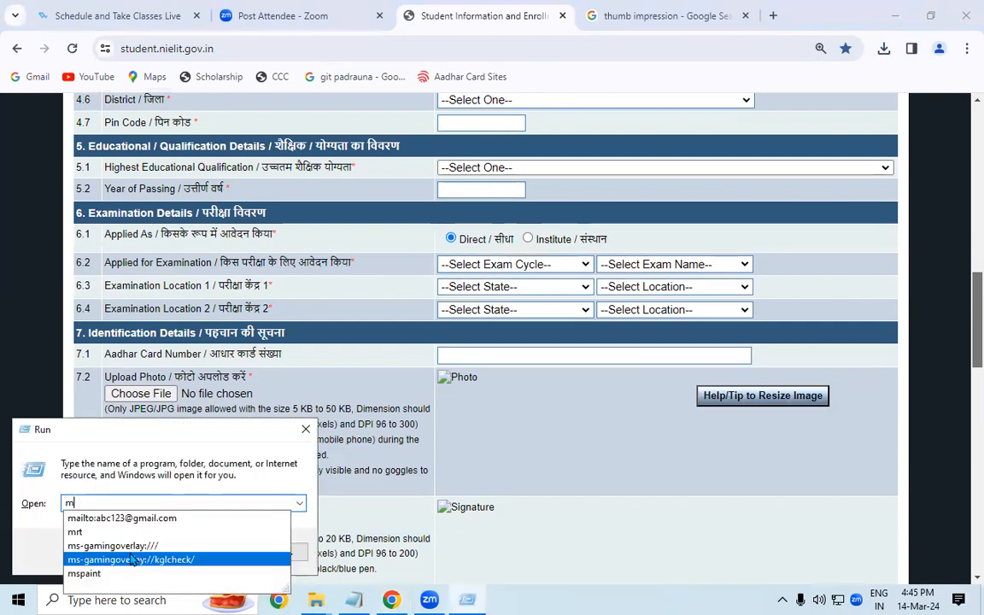
type("spaint")
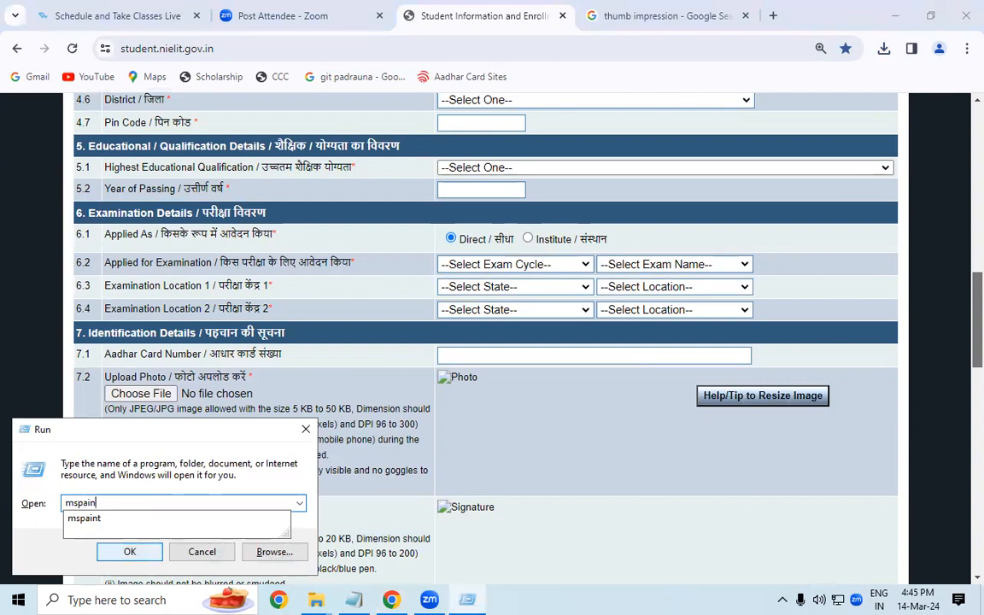
left_click(129, 552)
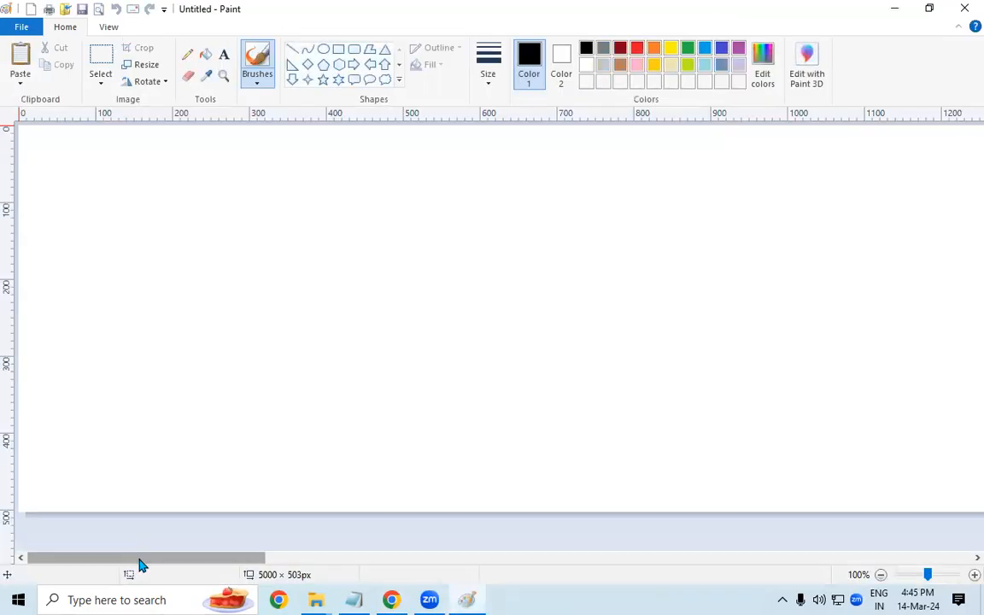
Step: Open the photo file image from the ccc 4.4 folder in Music
key("ctrl+o")
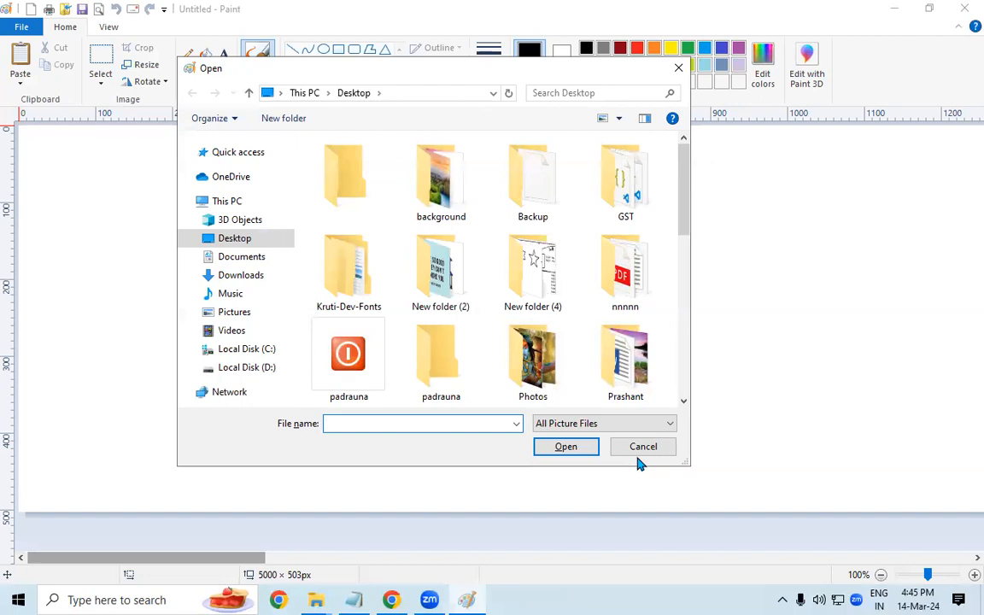
left_click(228, 295)
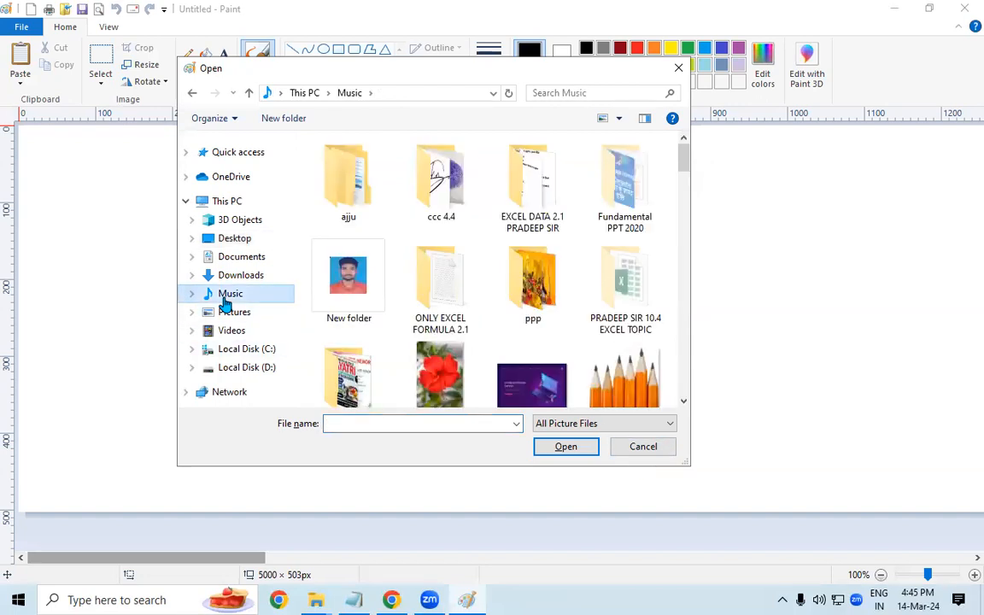
double_click(442, 175)
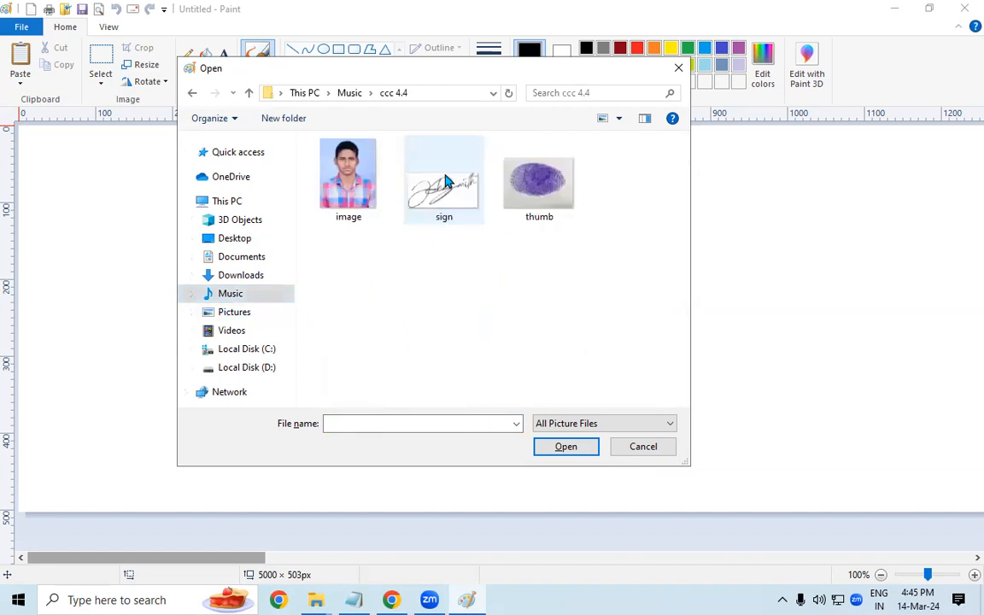
left_click(348, 178)
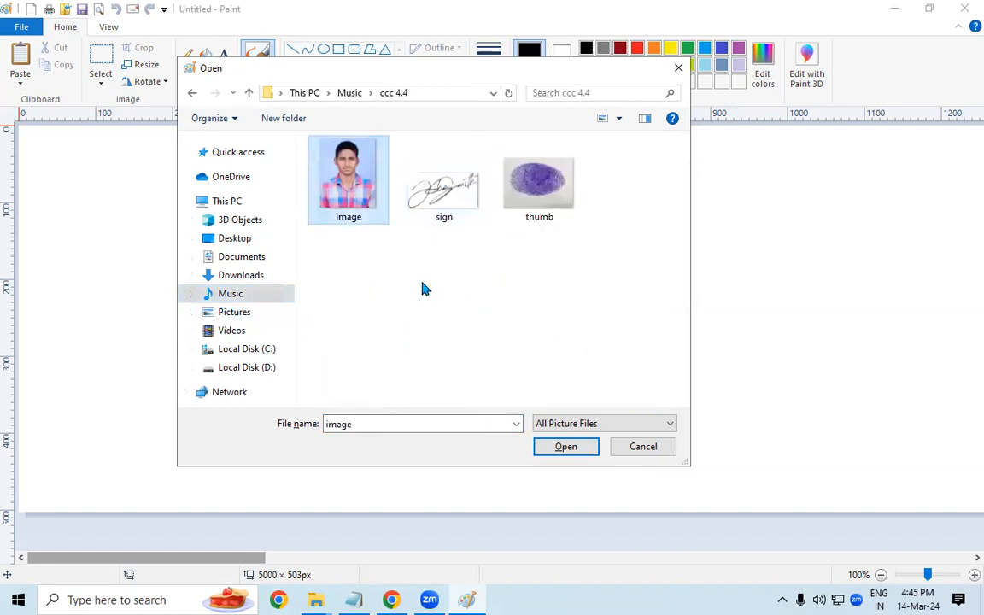
left_click(567, 449)
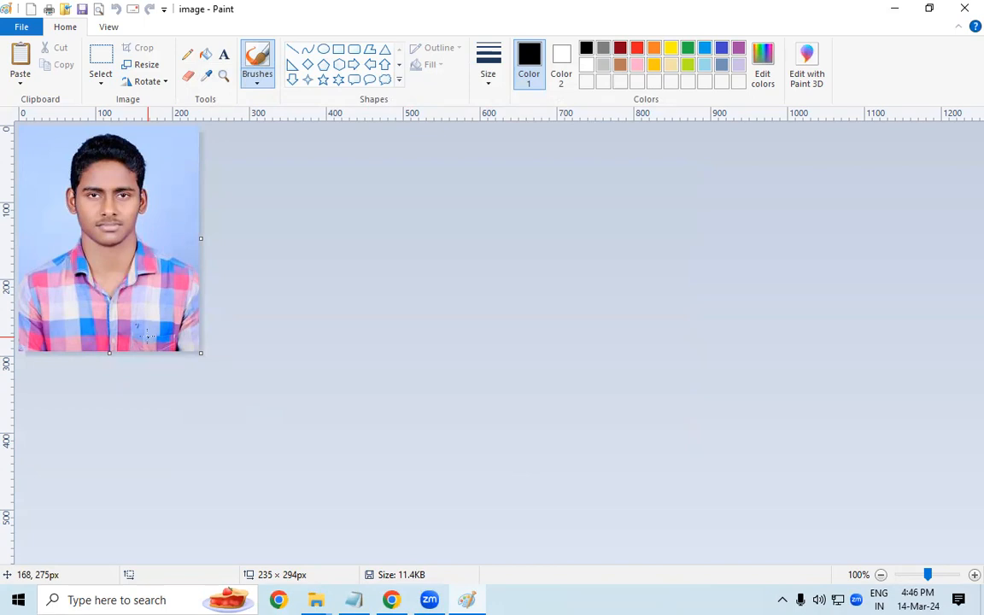
Step: Resize the photo to 132 pixels wide and 170 pixels high without maintaining the aspect ratio
left_click(132, 64)
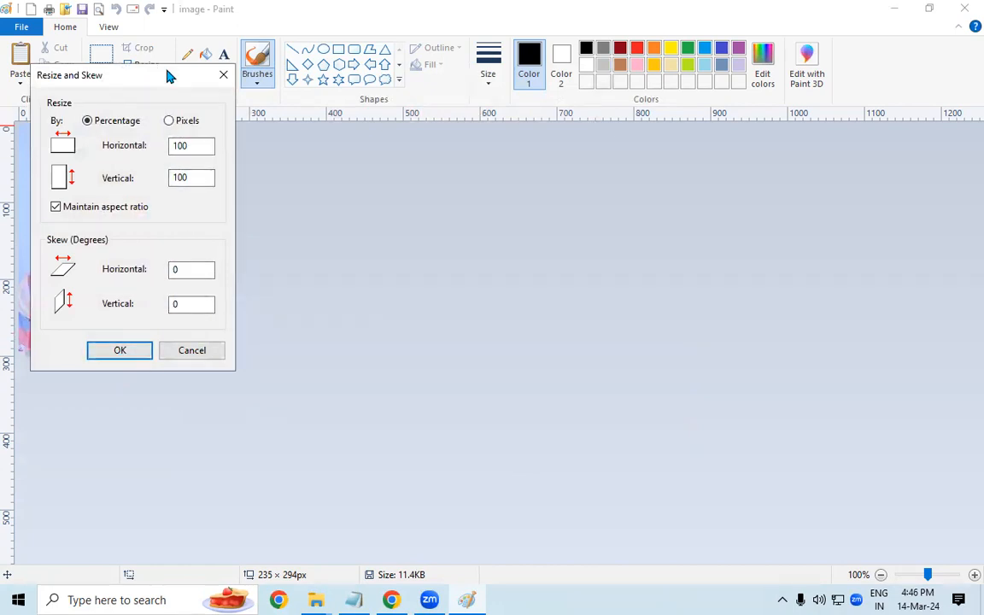
left_click_drag(168, 77, 392, 95)
left_click(394, 140)
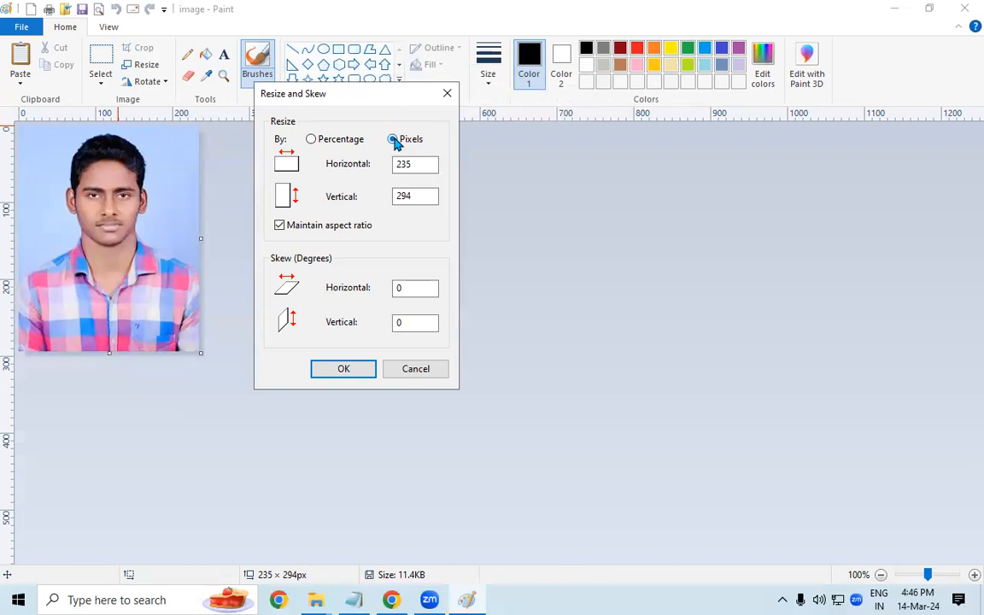
left_click(291, 229)
left_click_drag(426, 163, 380, 163)
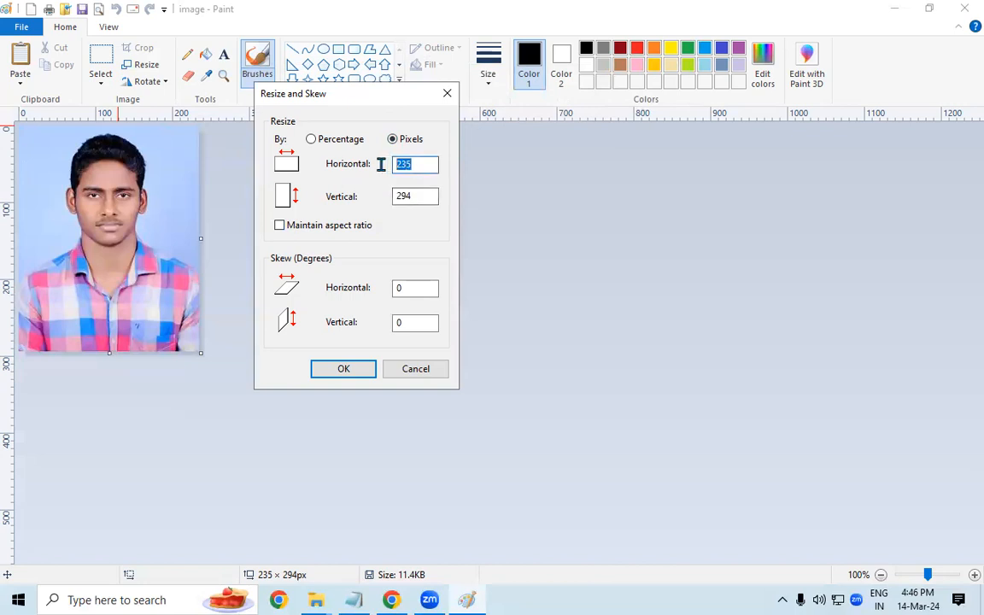
left_click(393, 601)
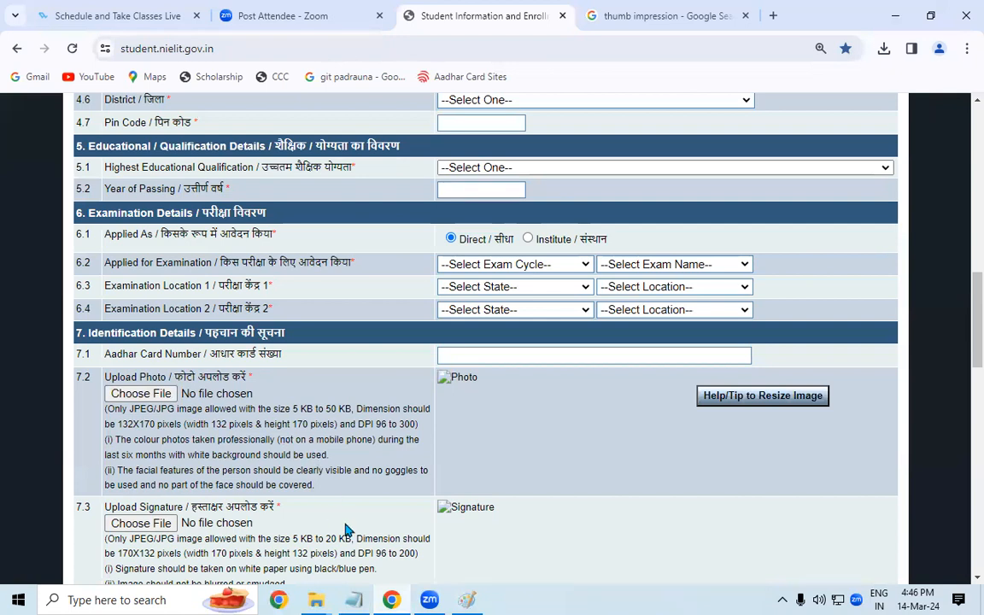
left_click(466, 598)
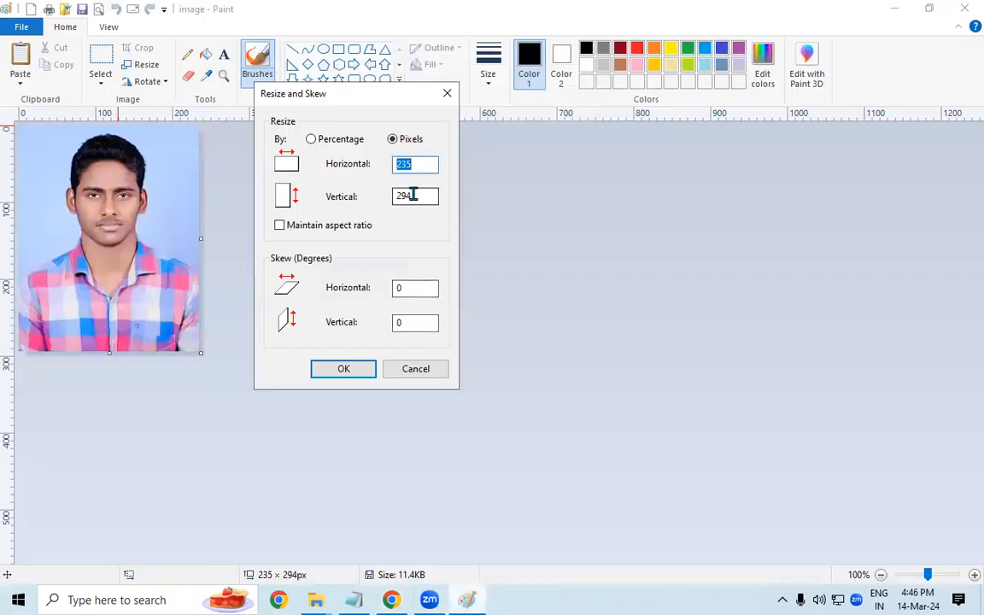
type("132")
left_click_drag(421, 197, 360, 205)
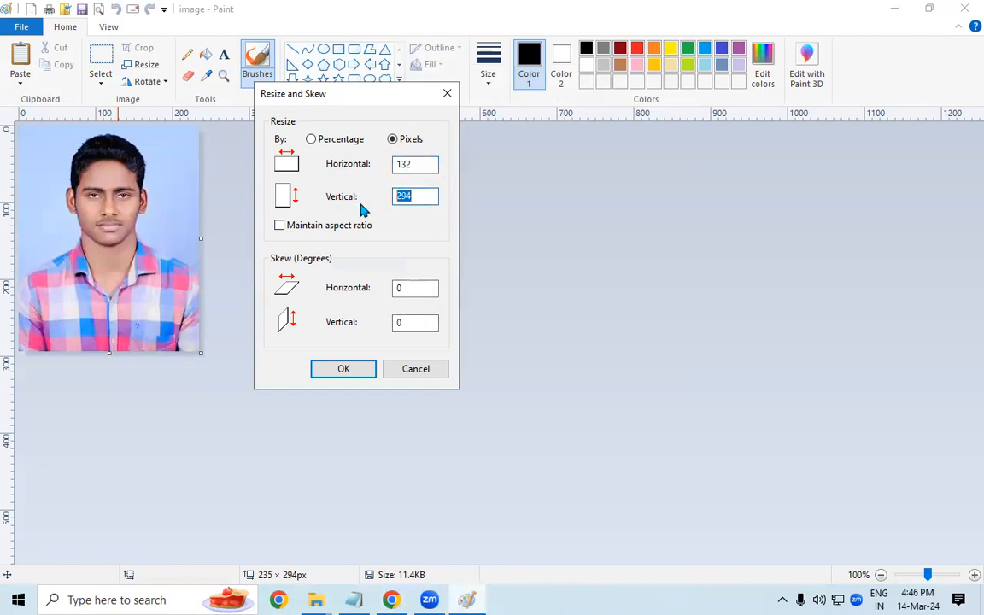
type("170")
left_click(342, 369)
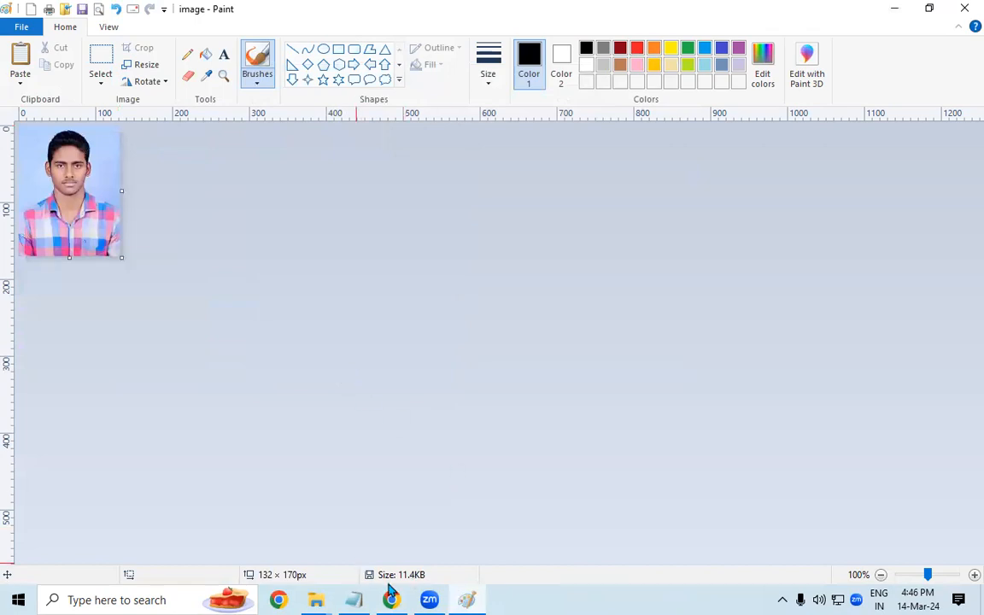
Step: Save the resized photo as a separate JPEG named image1 in the ccc 4.4 folder and close Paint
mouse_move(420, 597)
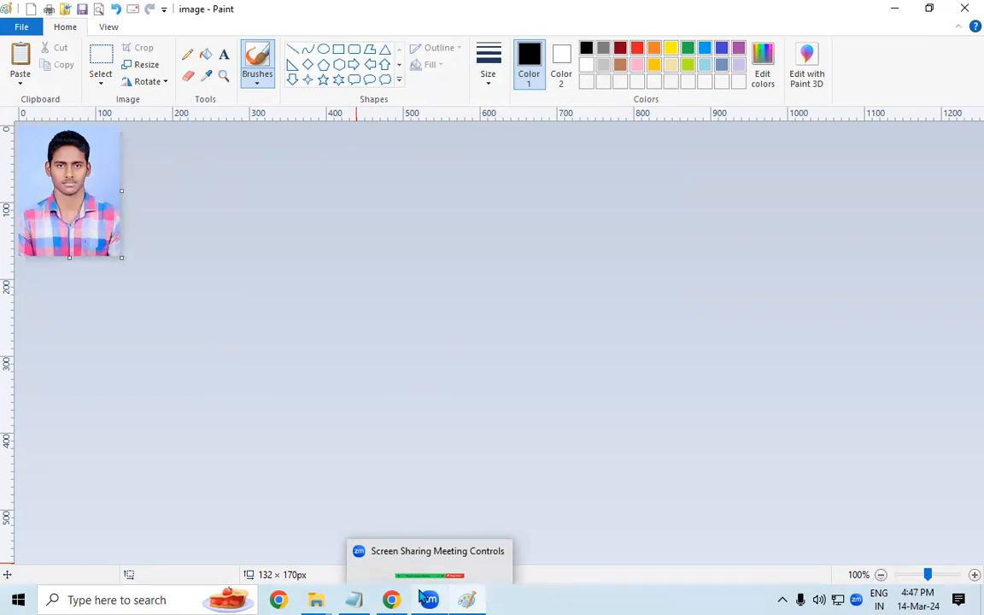
left_click(31, 27)
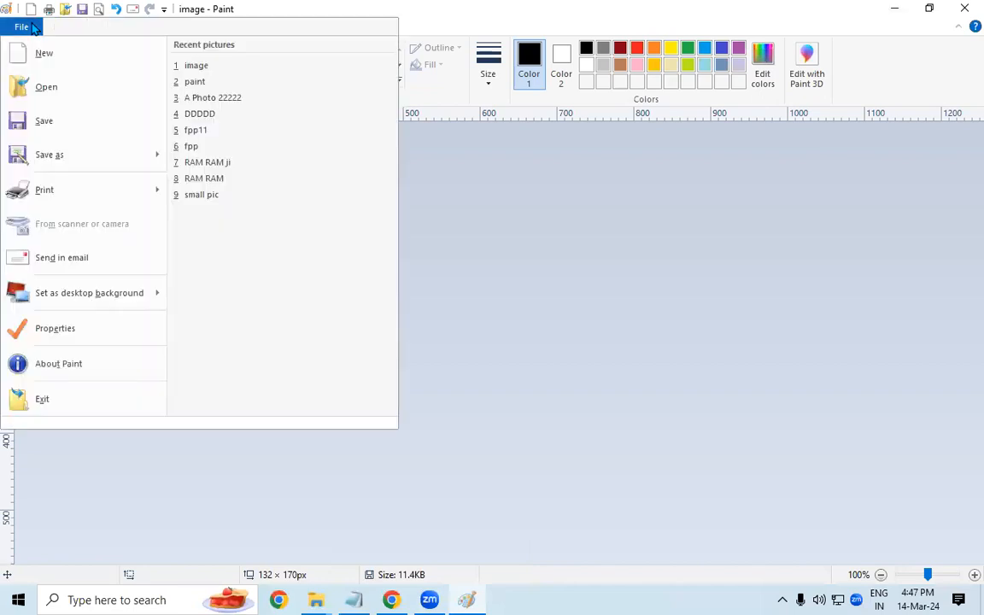
left_click(73, 154)
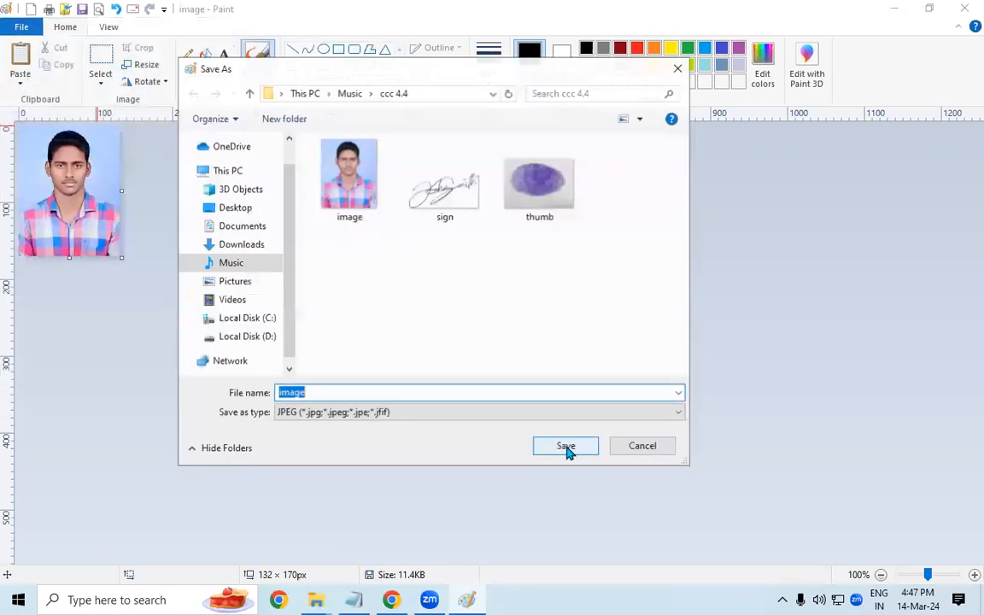
left_click(347, 393)
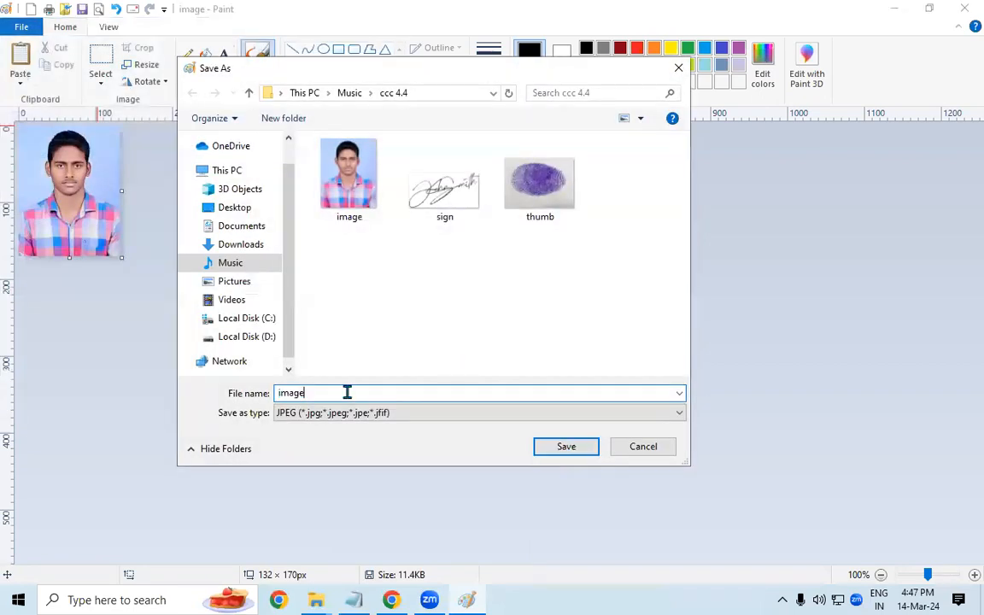
type("1")
left_click(565, 447)
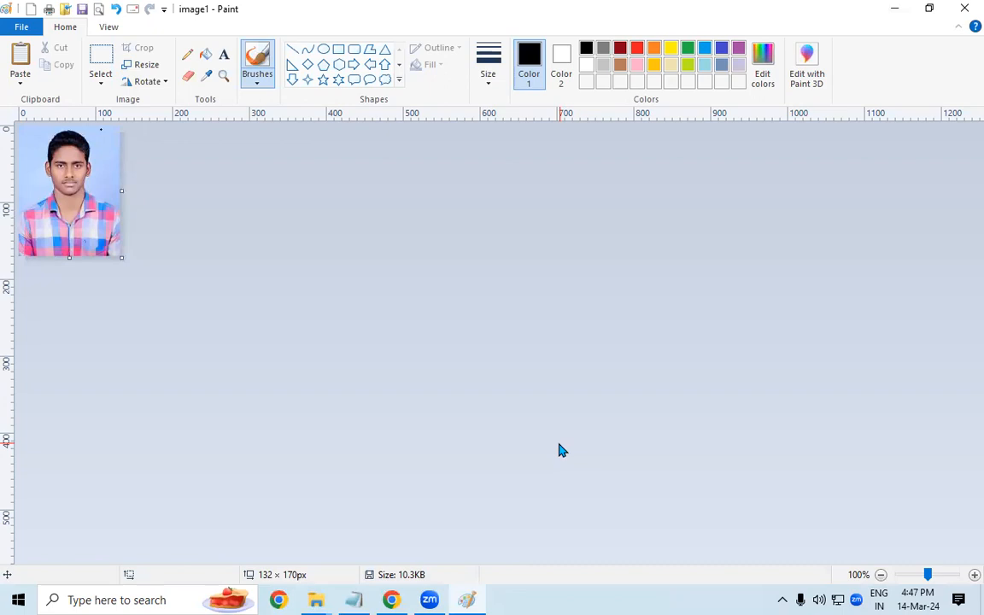
left_click(963, 8)
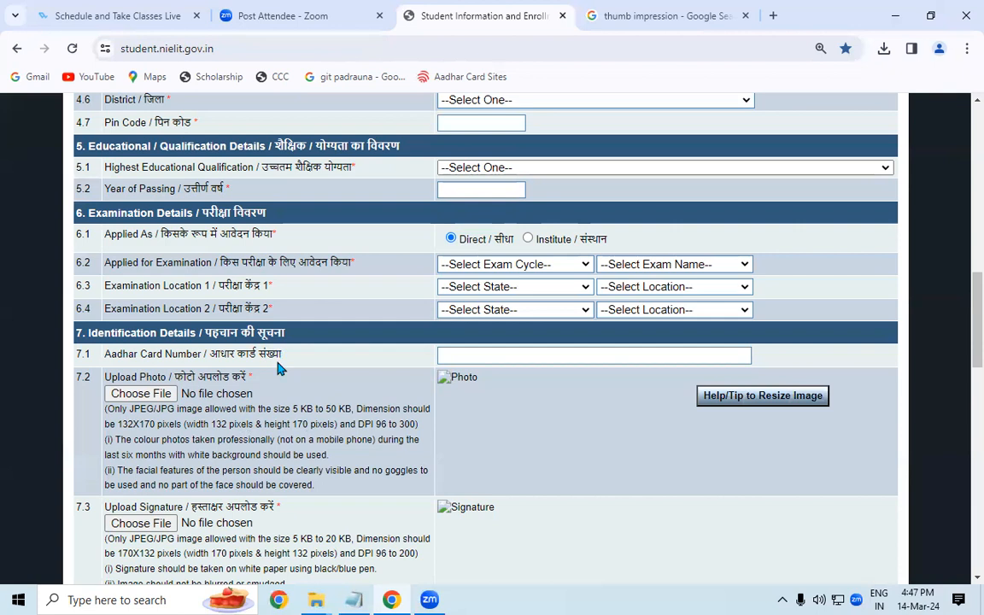
Step: Try to upload image1 from Music's ccc 4.4 folder as the photo in the NIELIT application form
left_click(128, 397)
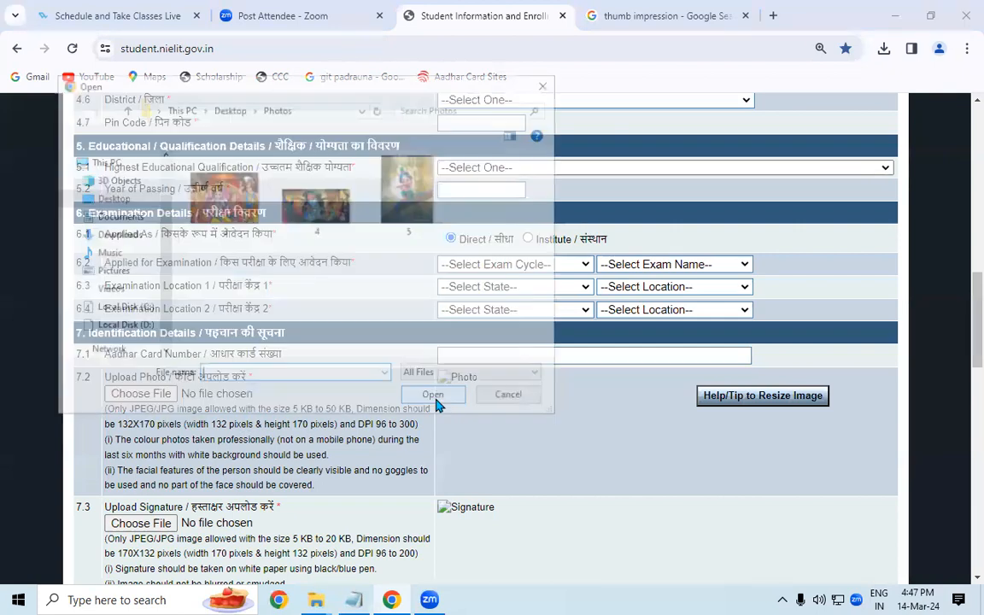
left_click(103, 254)
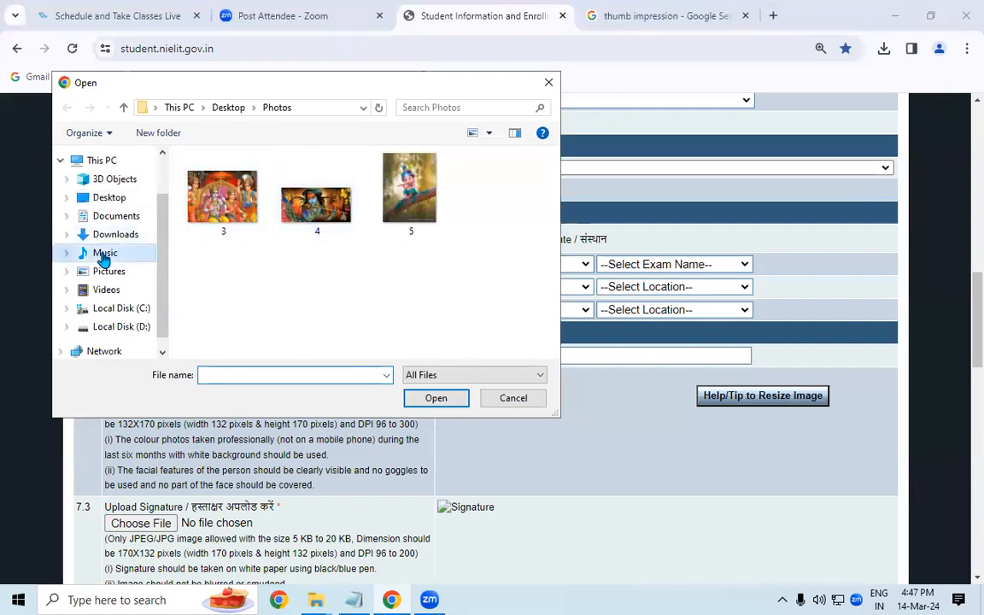
double_click(316, 194)
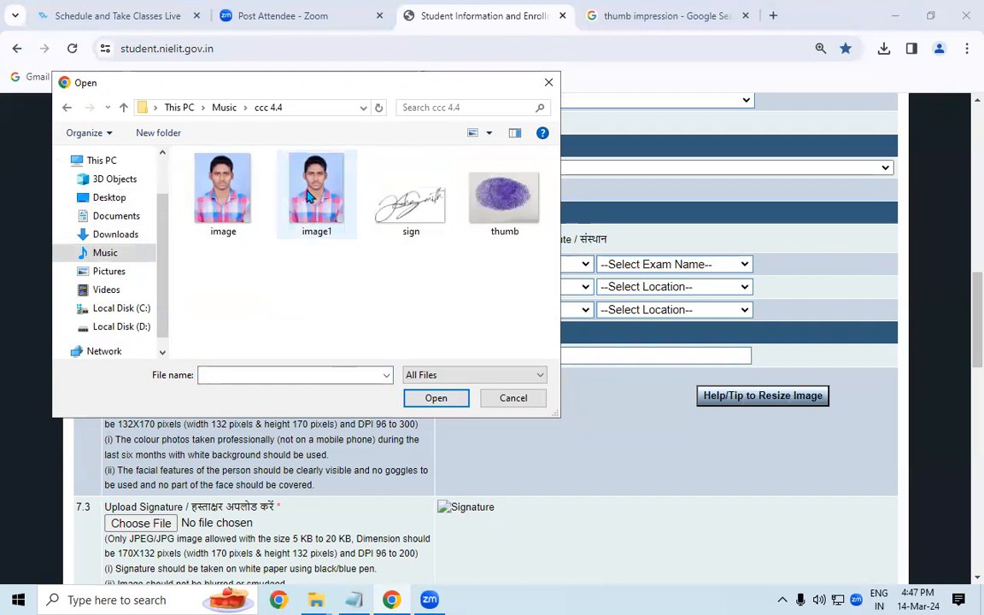
left_click(314, 197)
left_click(433, 398)
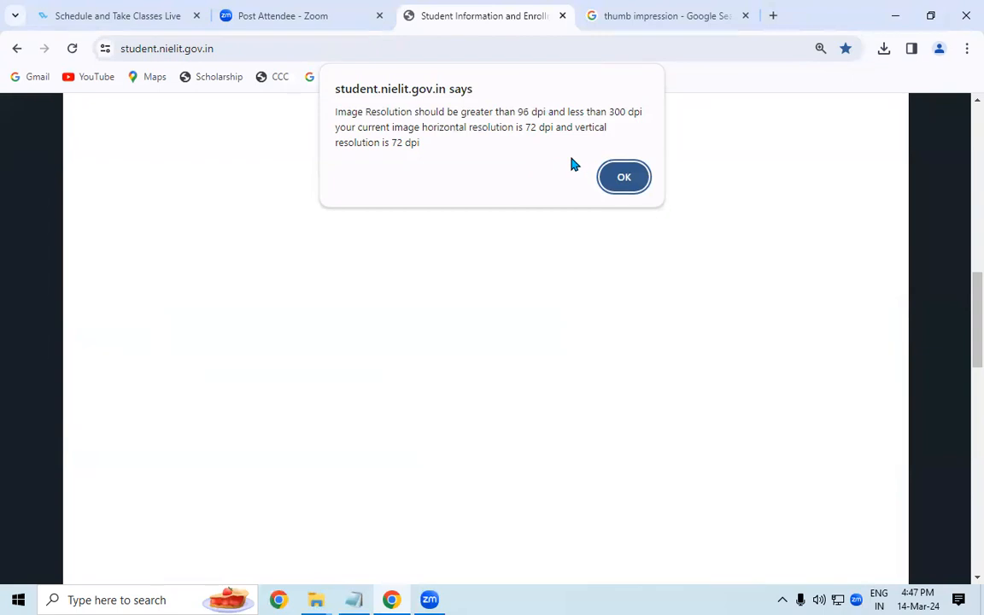
left_click(633, 172)
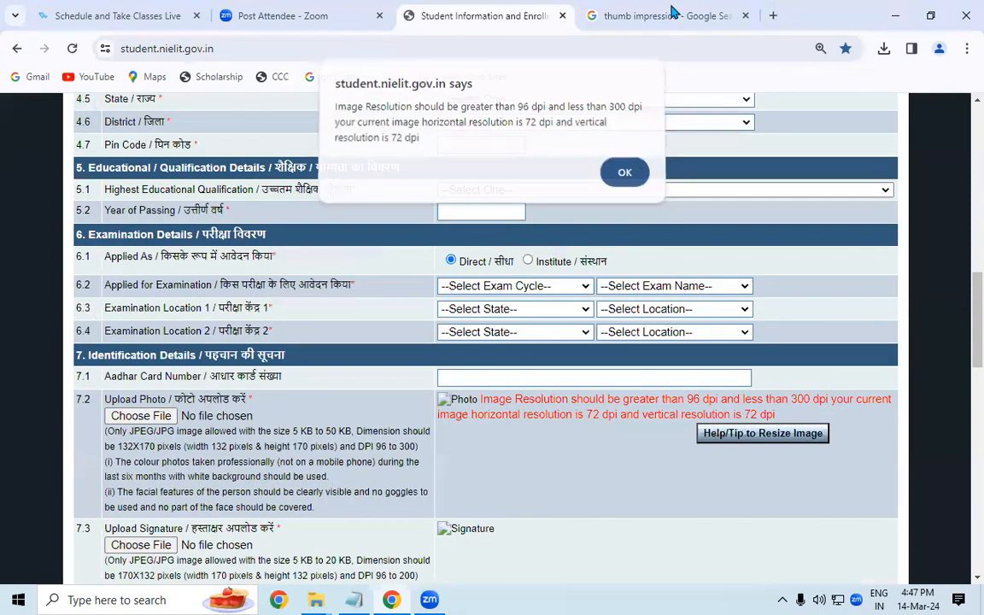
Step: Replace the thumb impression search tab with a Google search for "change dpi" and open Convert Town's DPI Converter
left_click(671, 12)
middle_click(673, 14)
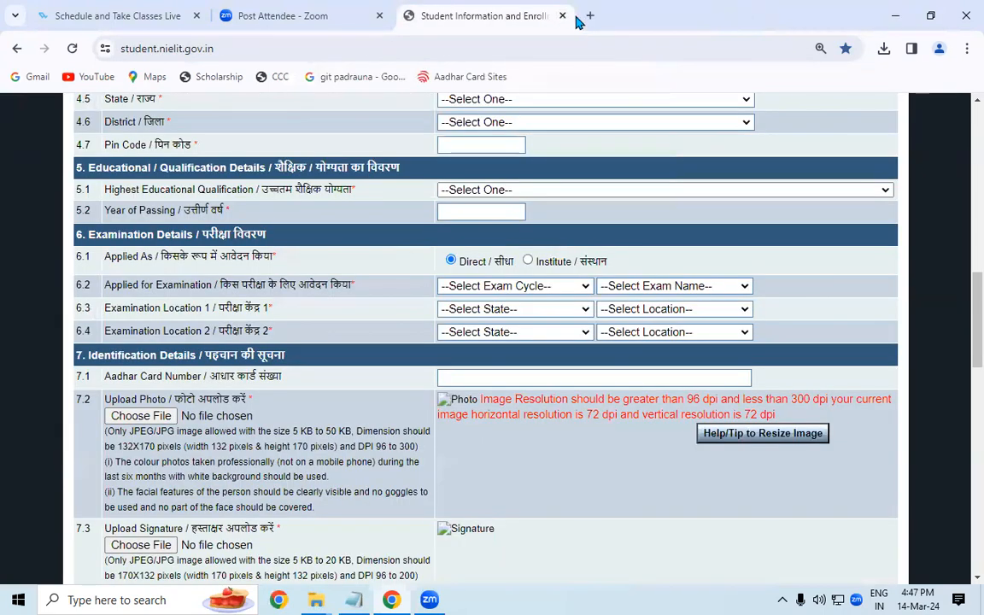
left_click(588, 16)
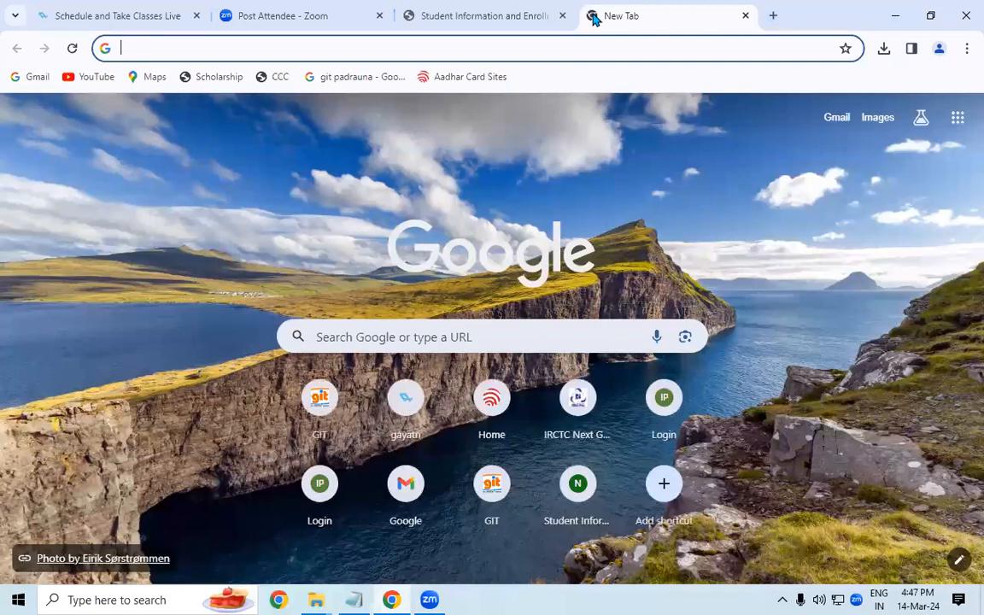
type("ch")
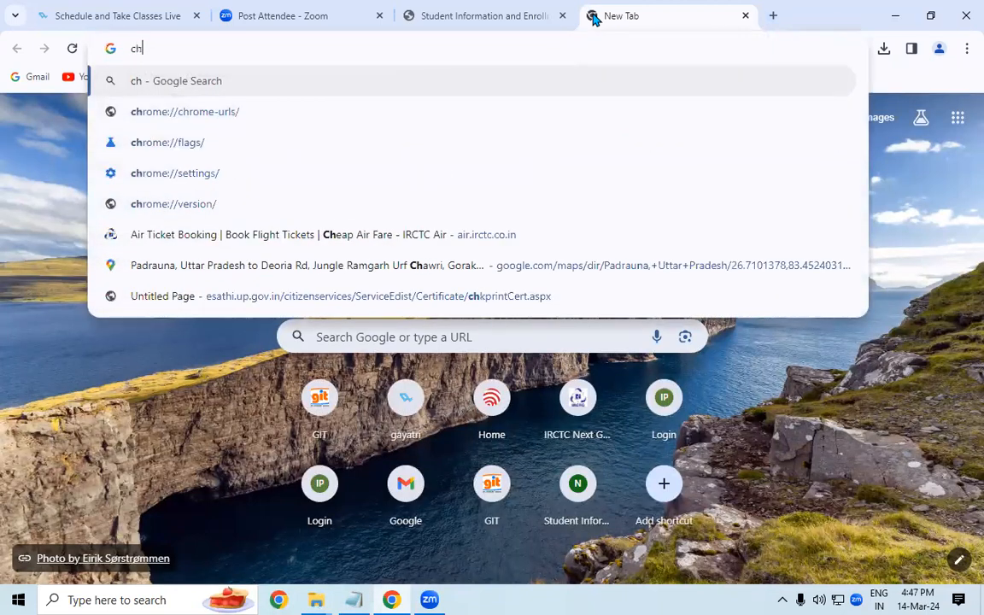
type("ange ")
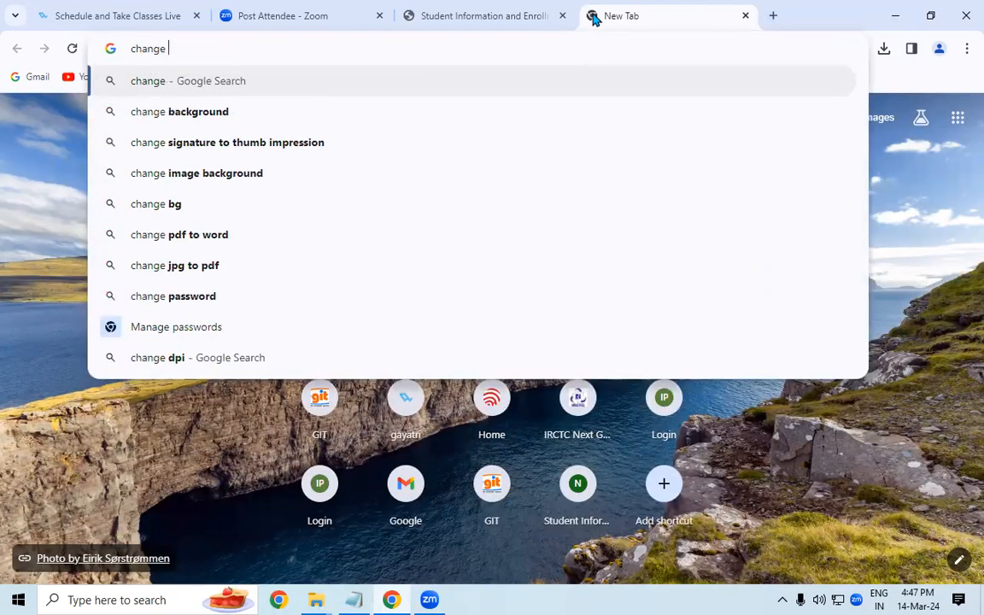
type("dpi")
key("Return")
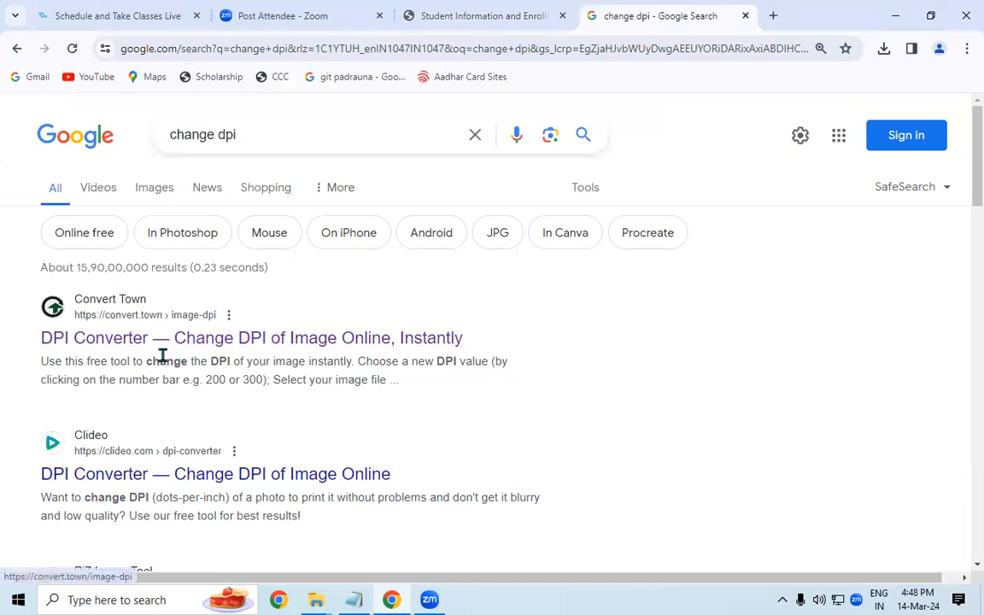
left_click(231, 349)
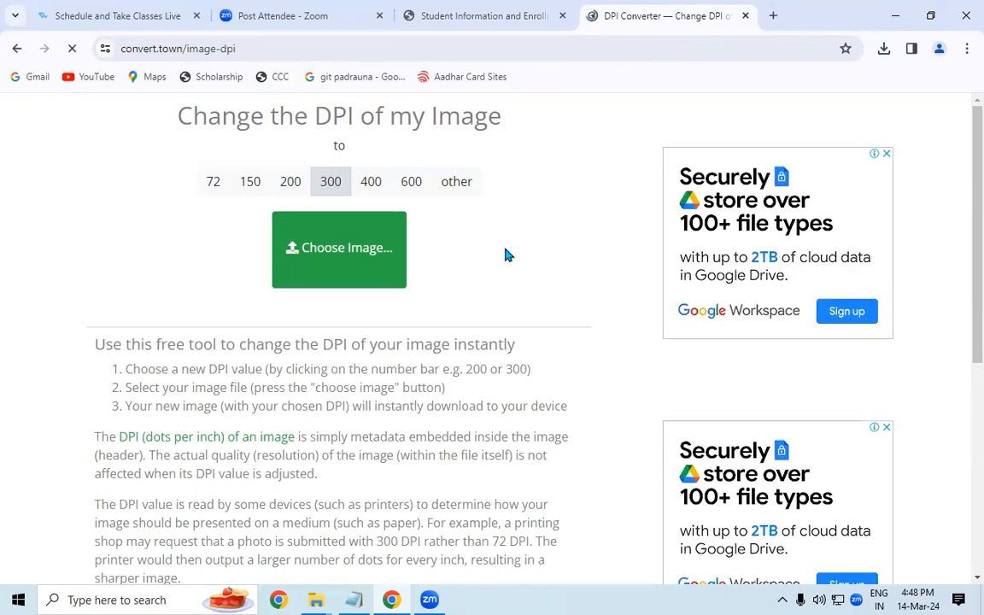
Step: Check the photo and signature DPI limits on the NIELIT form, and set the DPI converter's target to 200
left_click(359, 599)
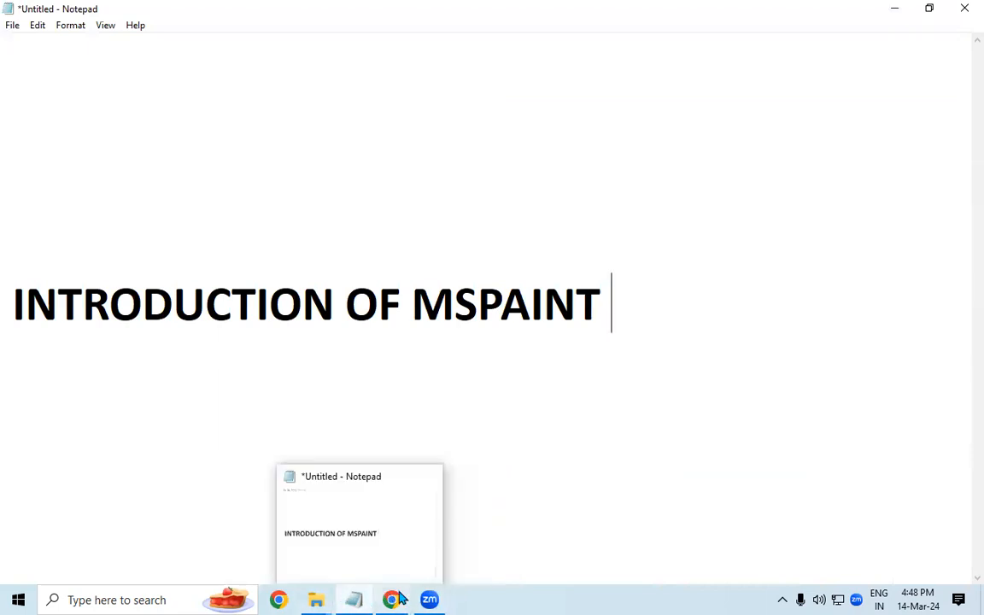
left_click(393, 599)
left_click(270, 10)
left_click(432, 13)
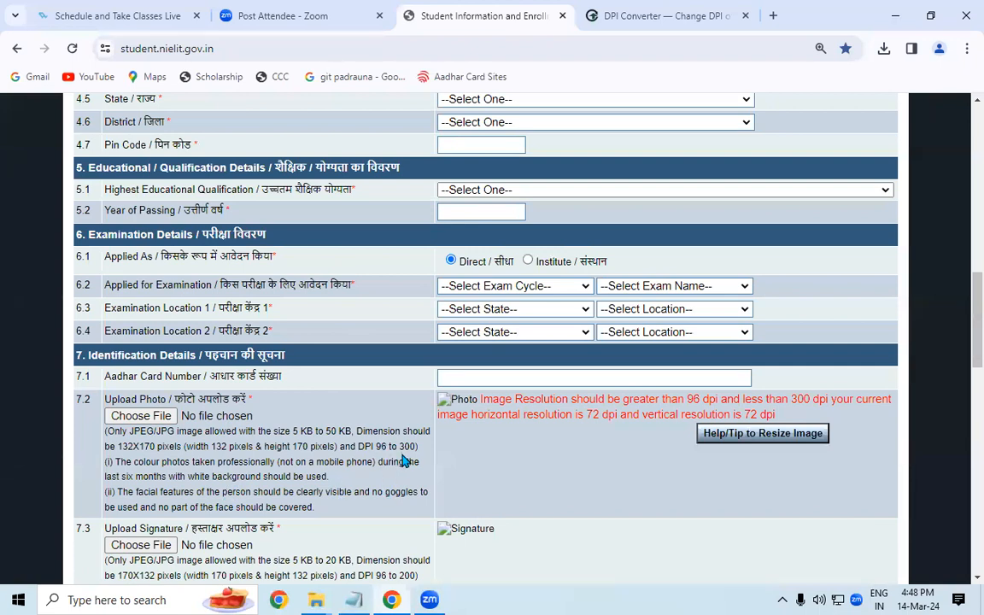
scroll(404, 461, "up", 5)
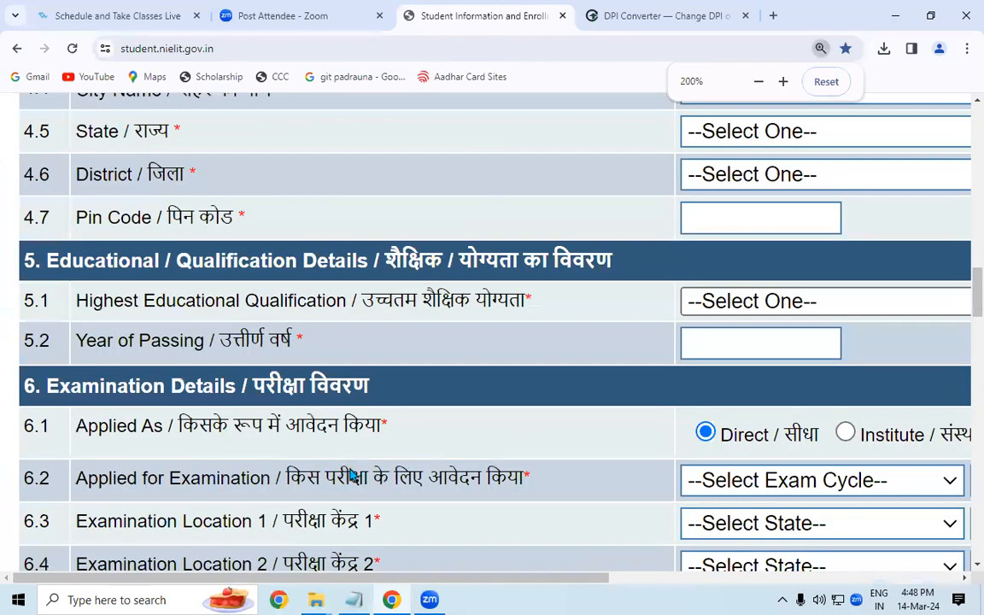
scroll(960, 314, "down", 6)
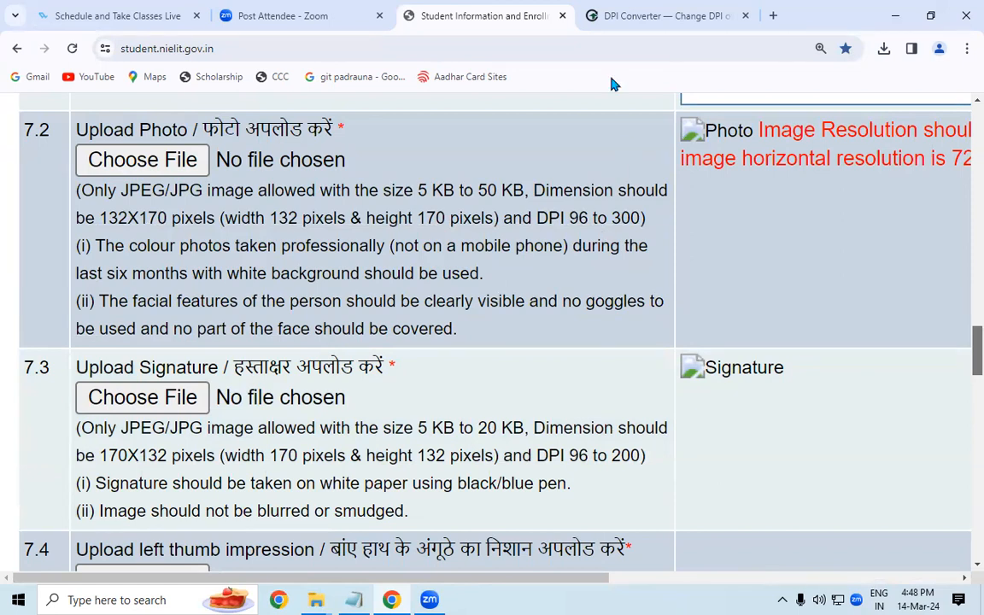
left_click(660, 8)
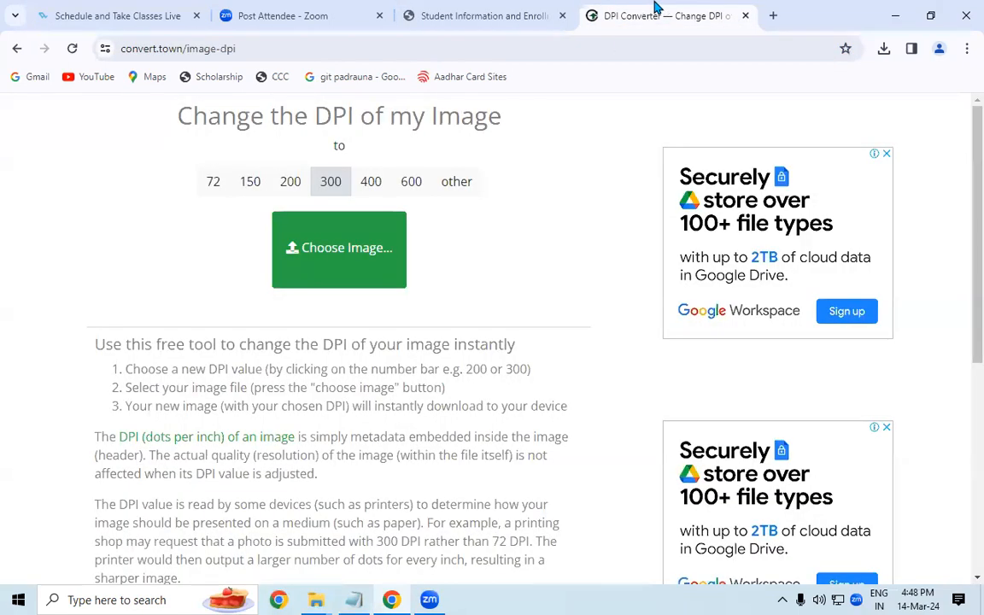
left_click(284, 182)
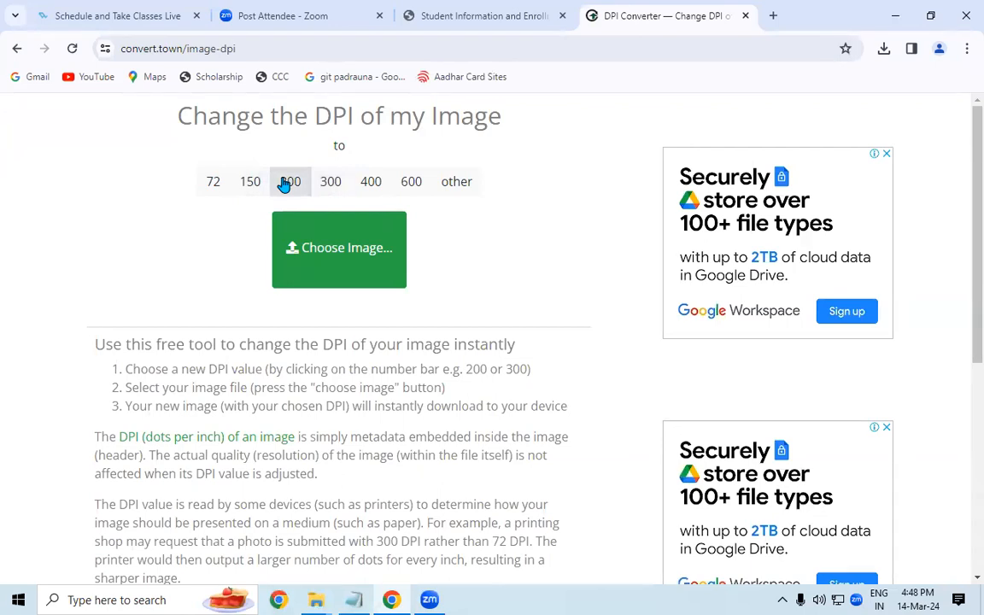
Step: Convert image1 from the ccc 4.4 folder to 200 DPI with the online converter
left_click(312, 264)
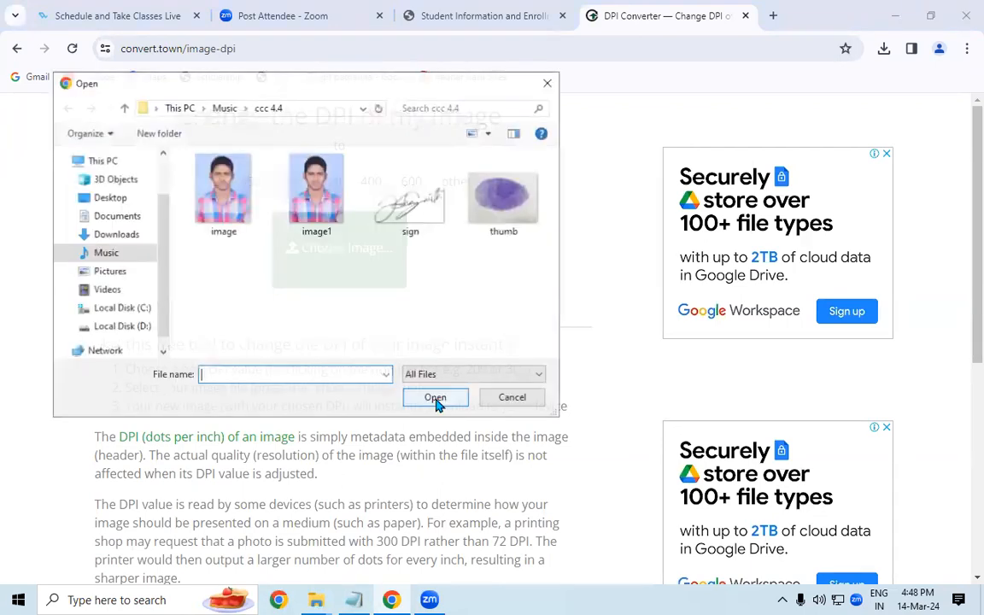
left_click(315, 194)
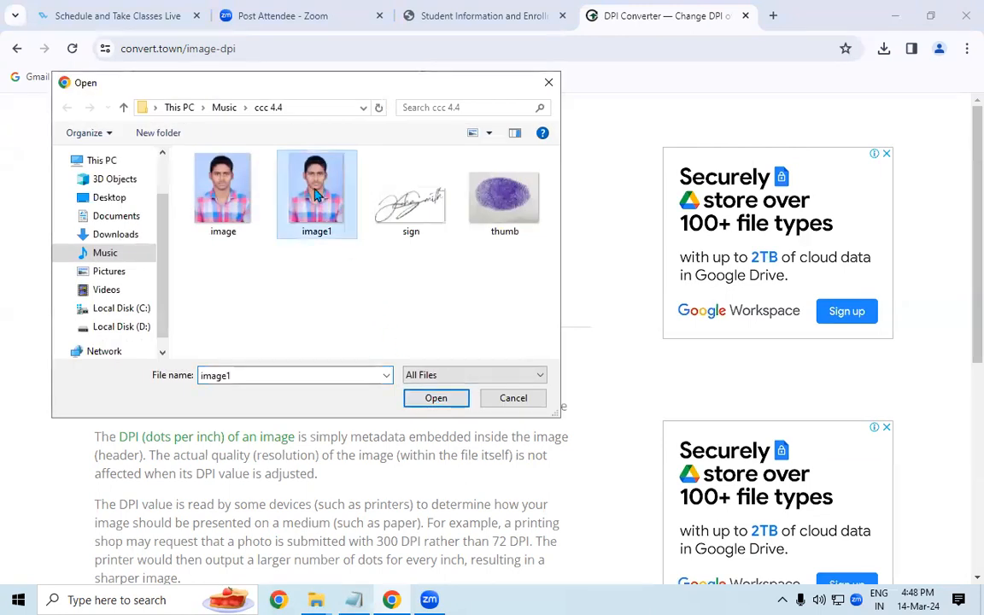
left_click(426, 399)
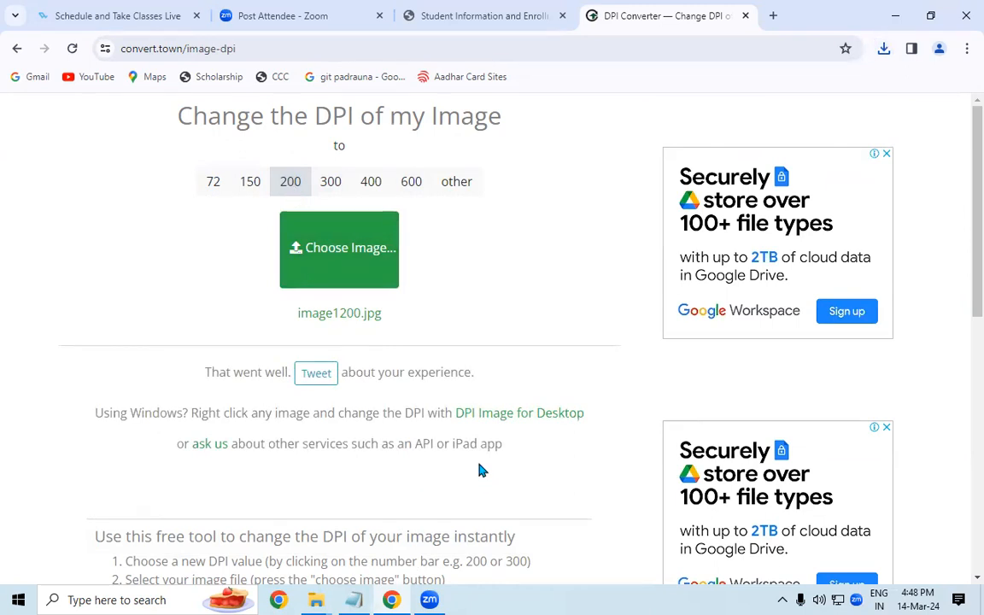
Step: Return to the NIELIT application form and upload the converted image1200 from Downloads as the photo
left_click(465, 15)
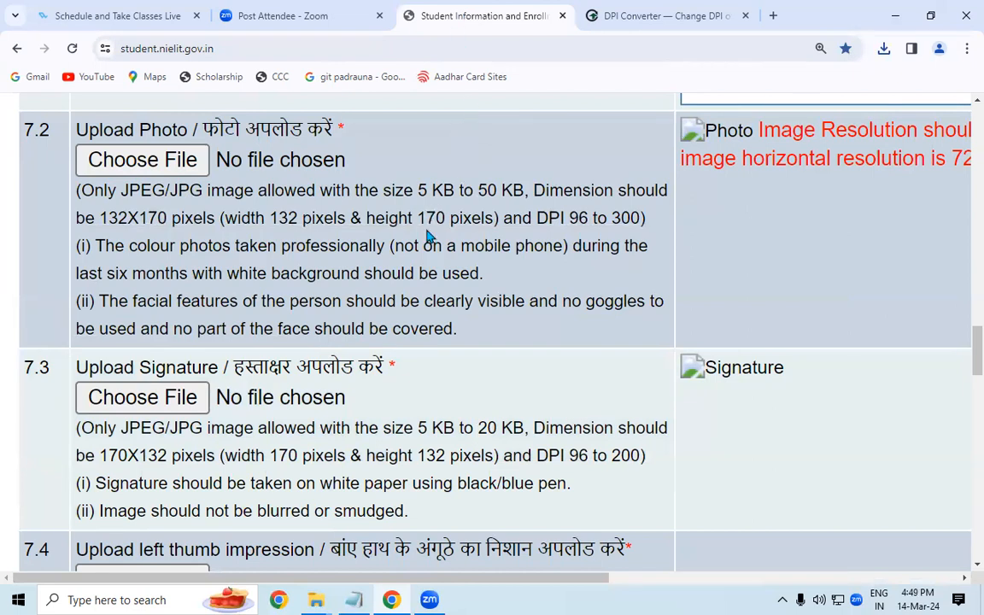
key("ctrl+plus")
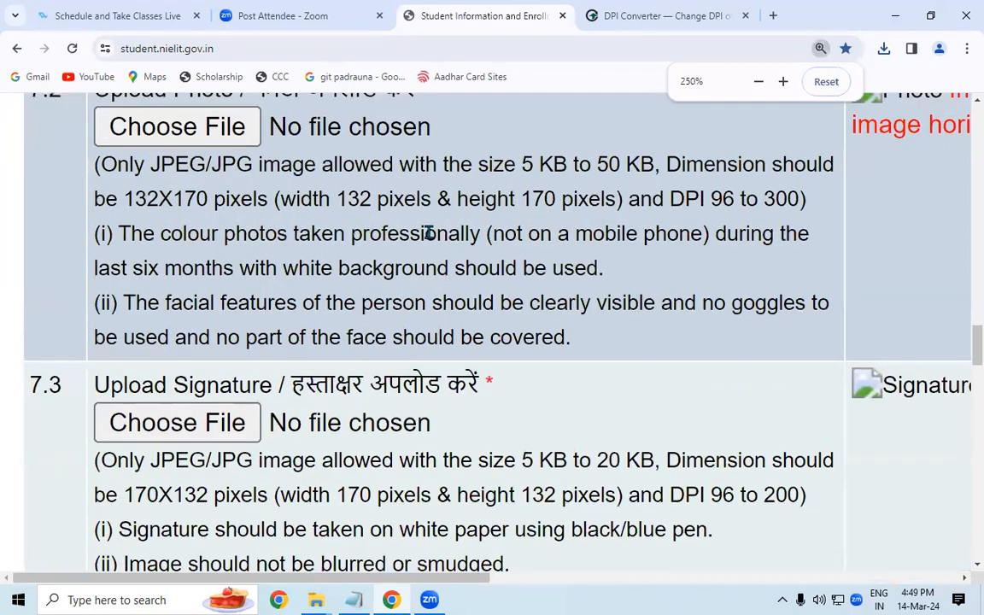
key("ctrl+minus")
key("ctrl+minus")
key("ctrl+minus")
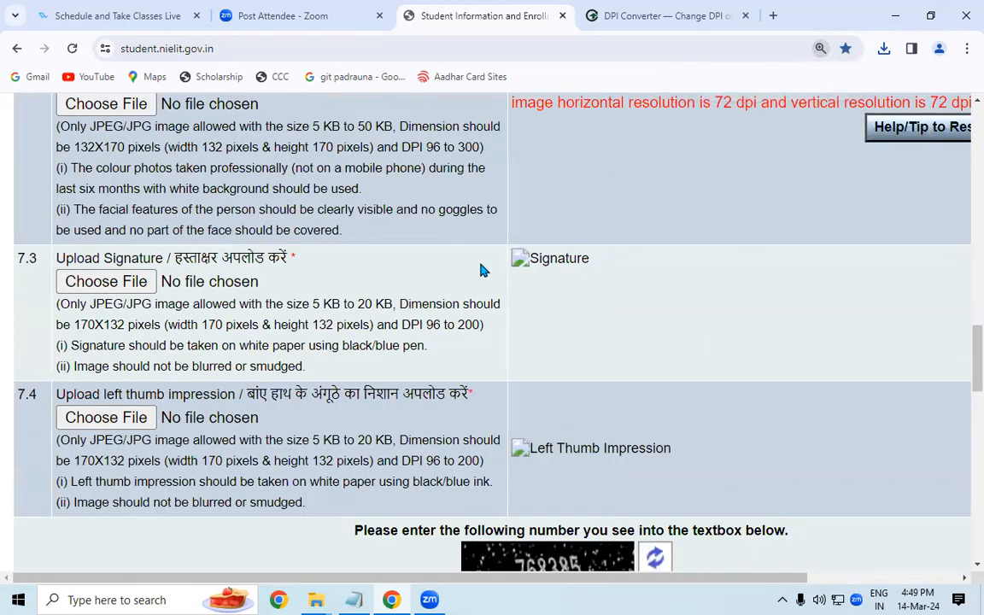
scroll(970, 366, "up", 2)
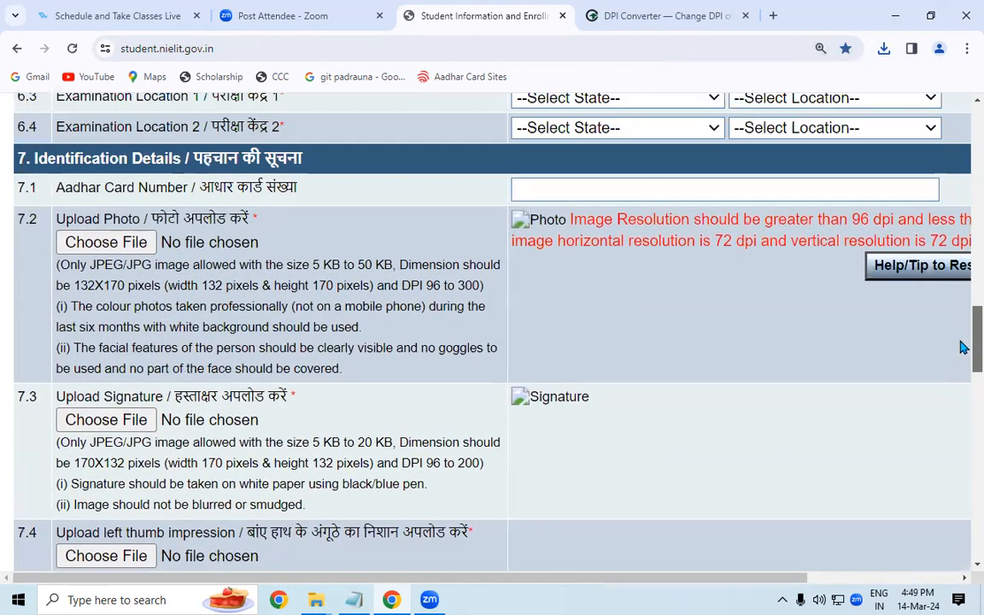
left_click(120, 243)
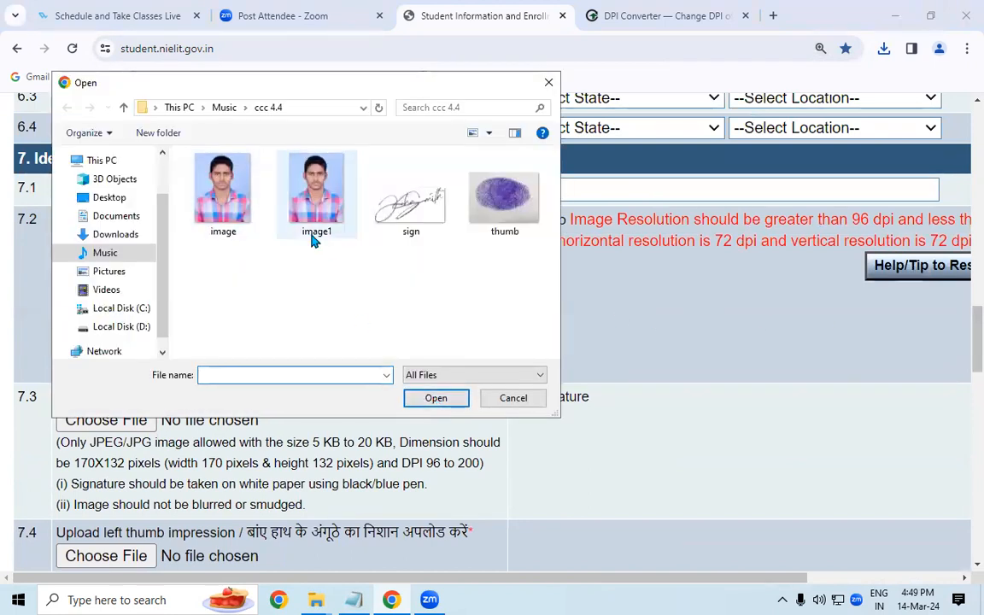
left_click(124, 234)
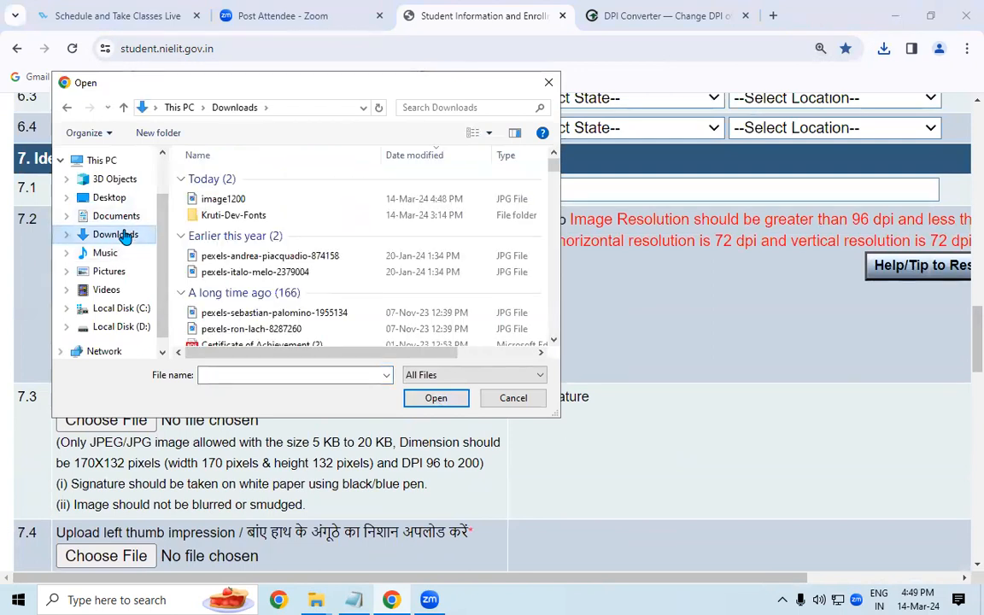
left_click(220, 199)
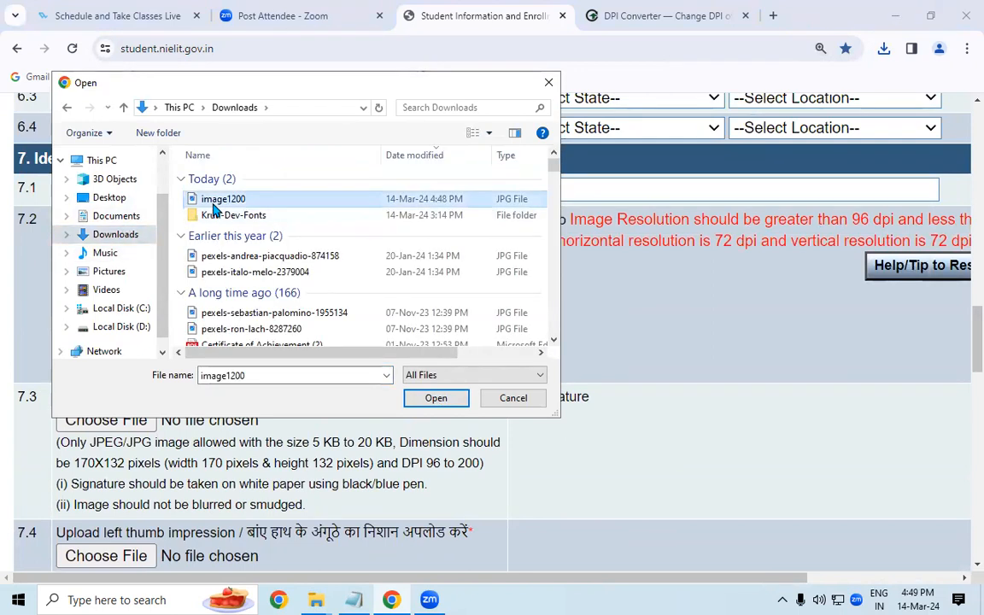
left_click(450, 401)
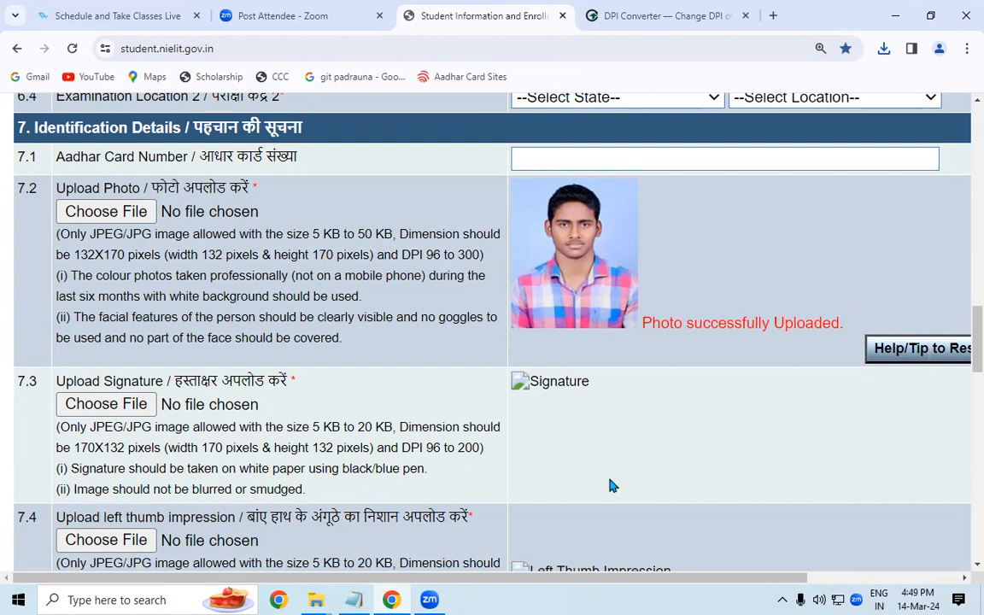
Step: Check the form's signature size requirements, then launch Paint and open the sign image from the ccc 4.4 folder
scroll(962, 565, "down", 2)
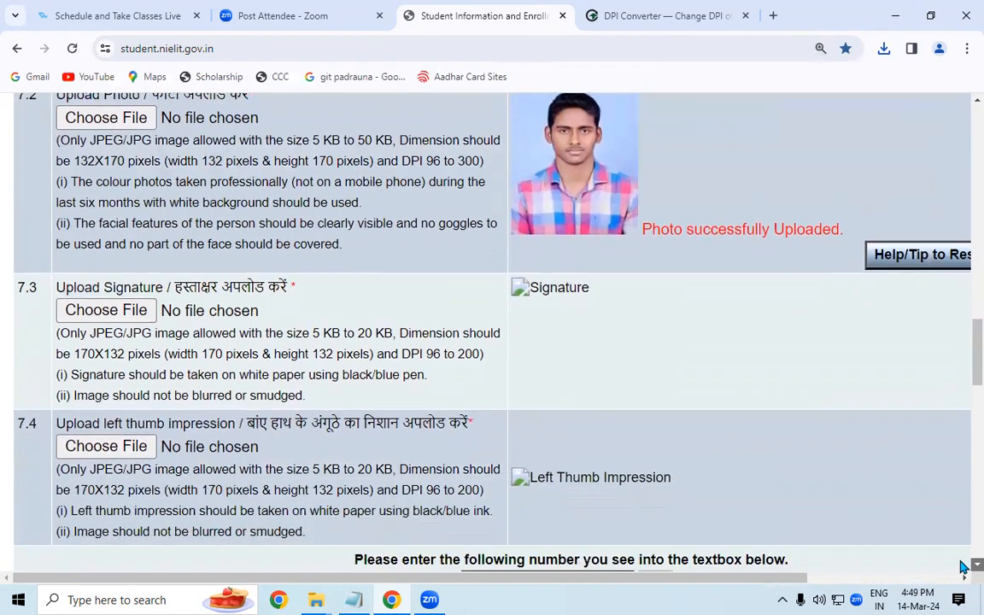
scroll(961, 565, "down", 1)
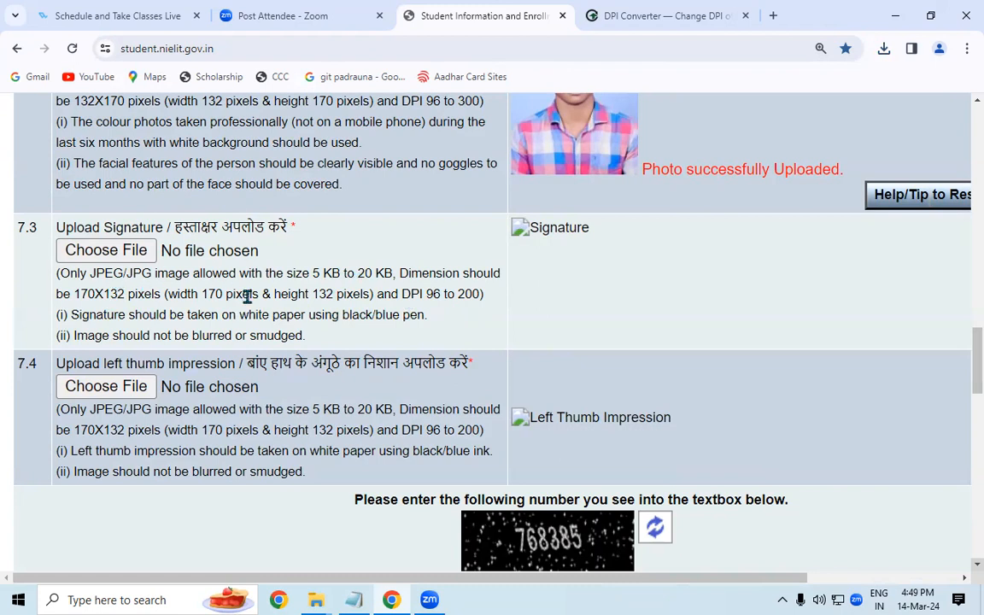
key("super+r")
left_click(130, 555)
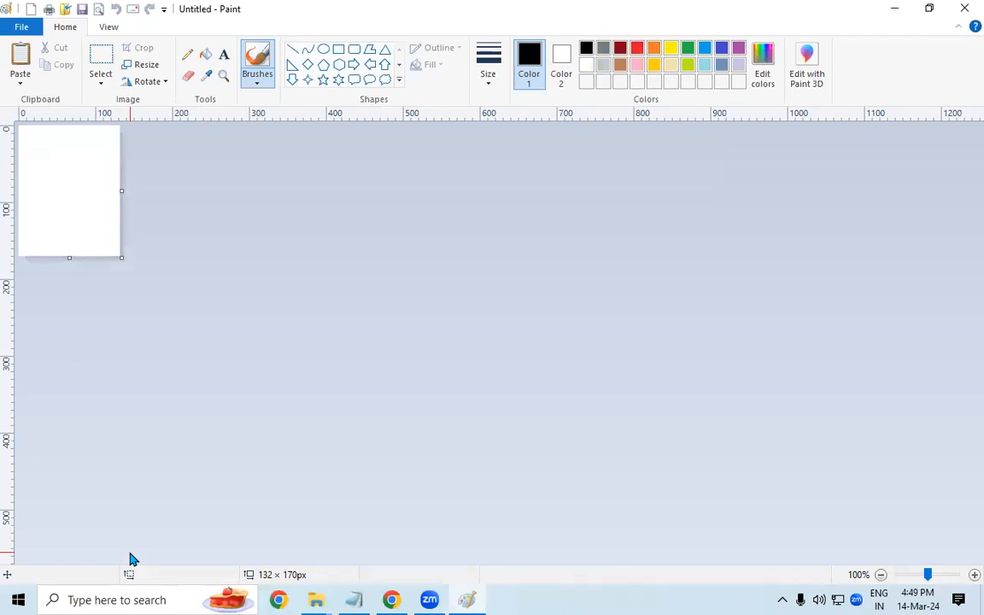
key("ctrl+o")
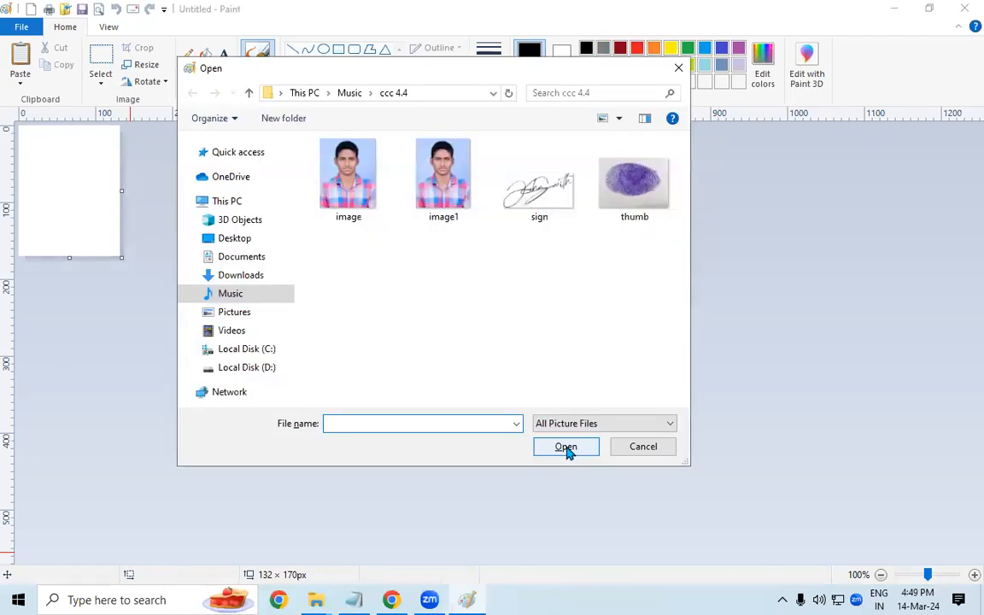
left_click(553, 196)
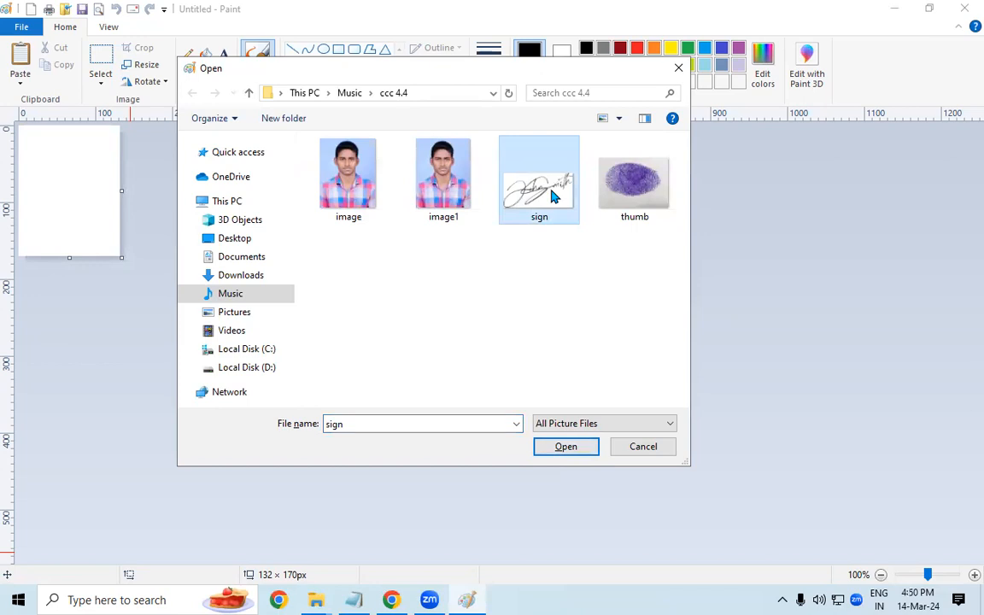
left_click(565, 445)
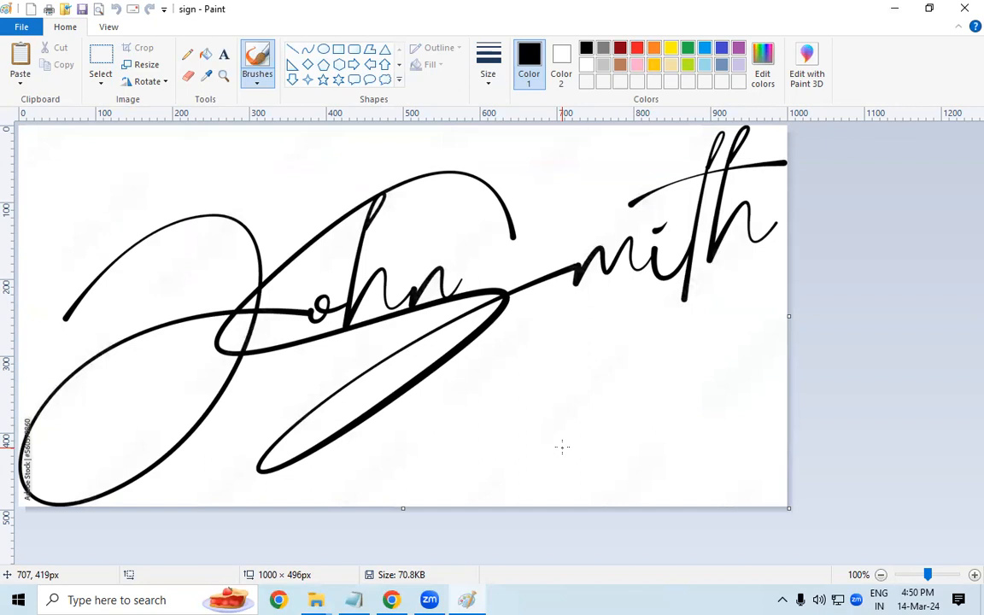
Step: Resize the signature image to 170 by 132 pixels without maintaining the aspect ratio
left_click(145, 65)
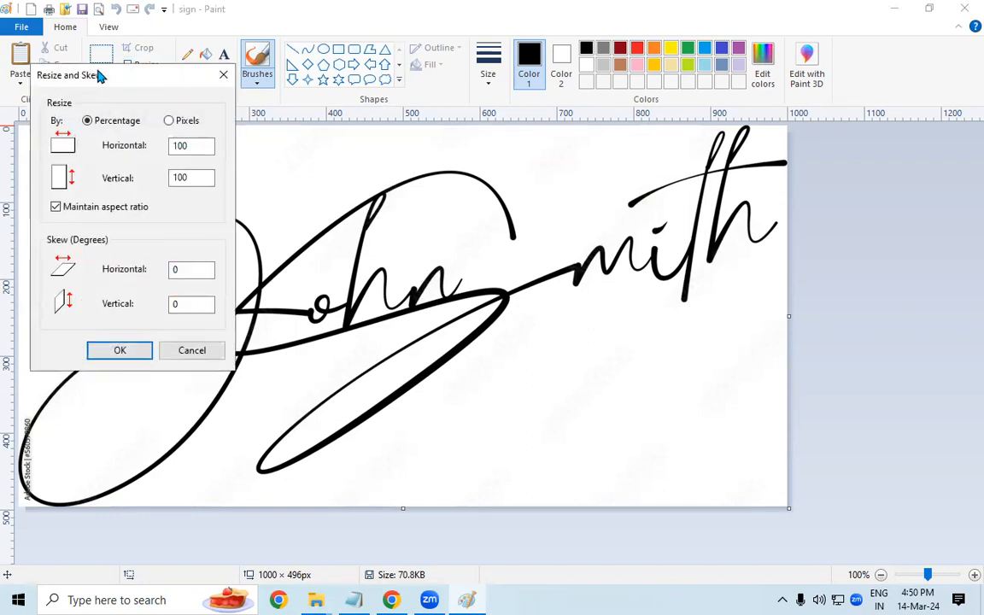
left_click_drag(104, 77, 330, 135)
left_click(395, 180)
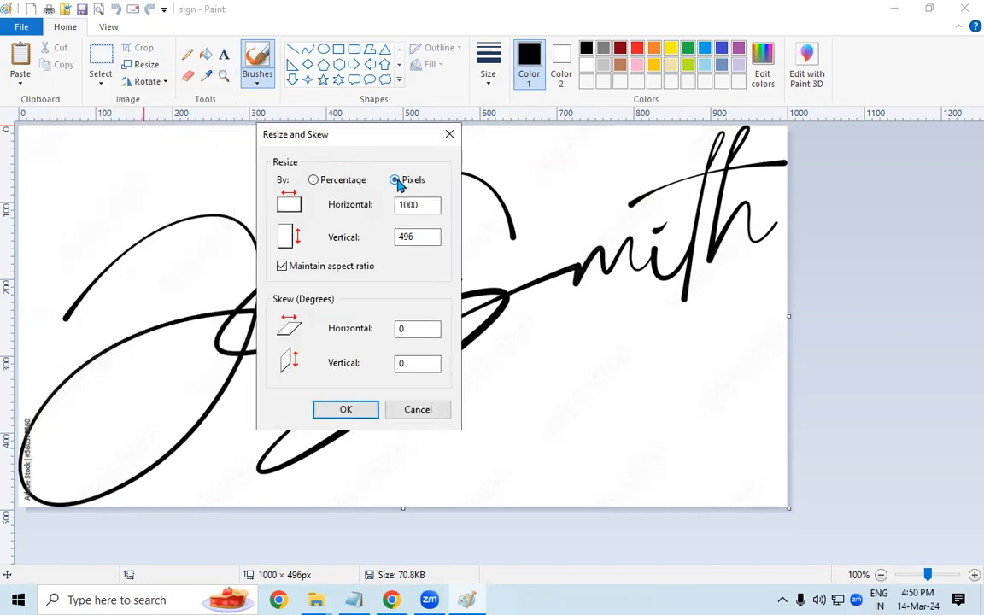
left_click(282, 267)
left_click_drag(426, 205, 391, 205)
type("170")
left_click_drag(419, 238, 382, 248)
type("132")
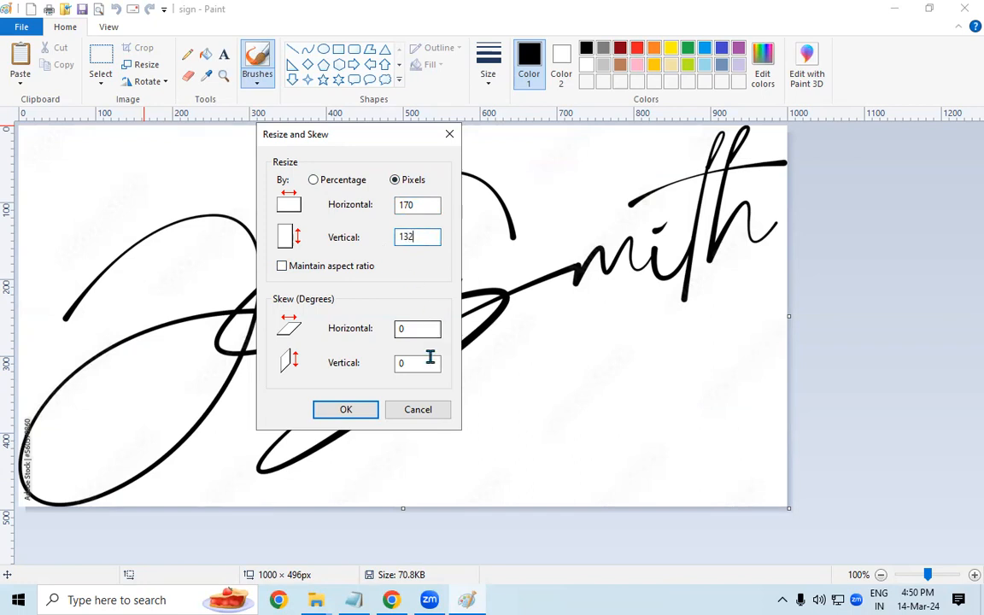
left_click(347, 411)
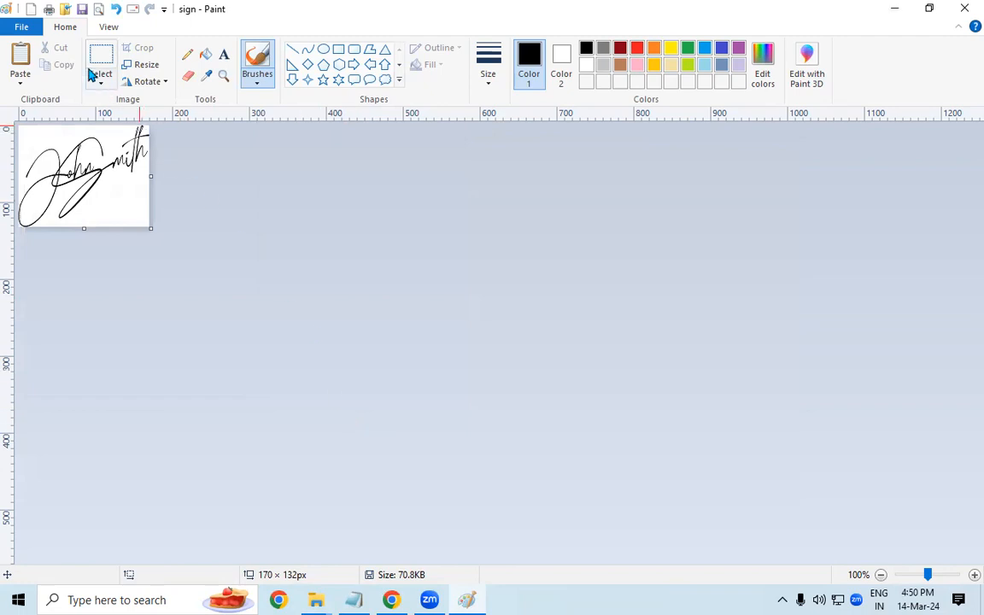
Step: Save the resized signature as a separate JPEG named sign1 in the ccc 4.4 folder
left_click(25, 26)
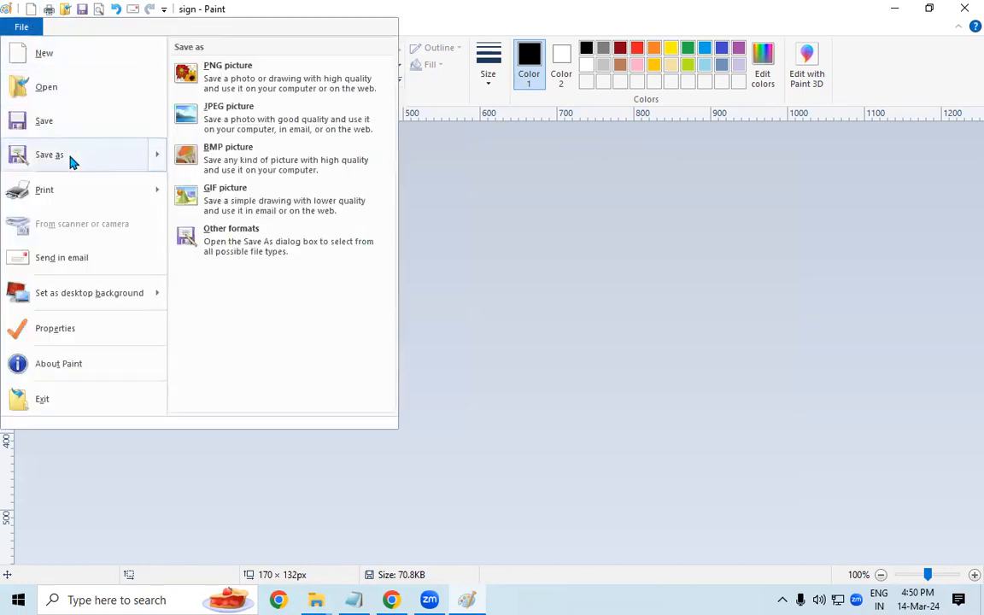
left_click(64, 155)
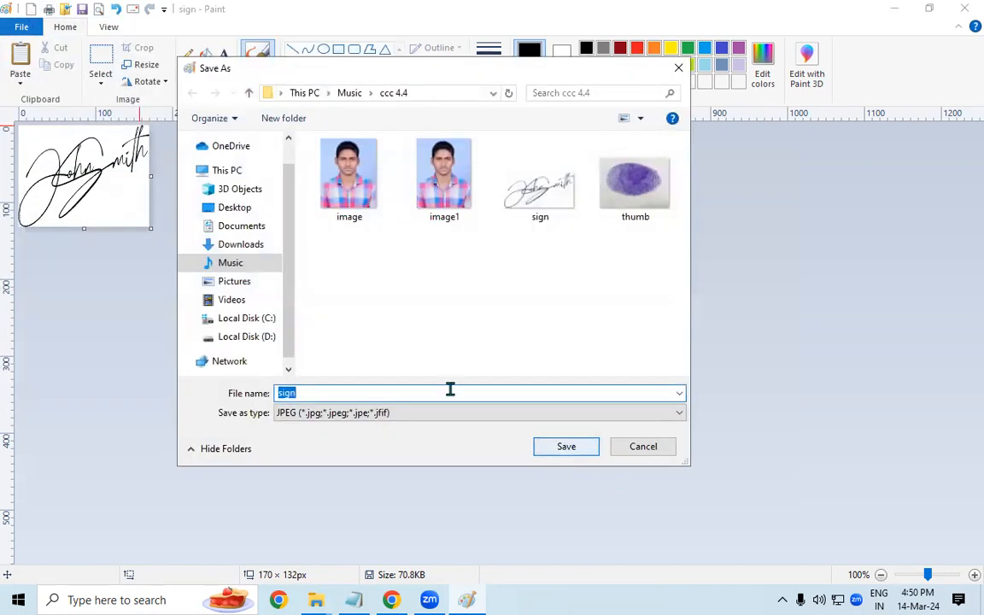
left_click(380, 392)
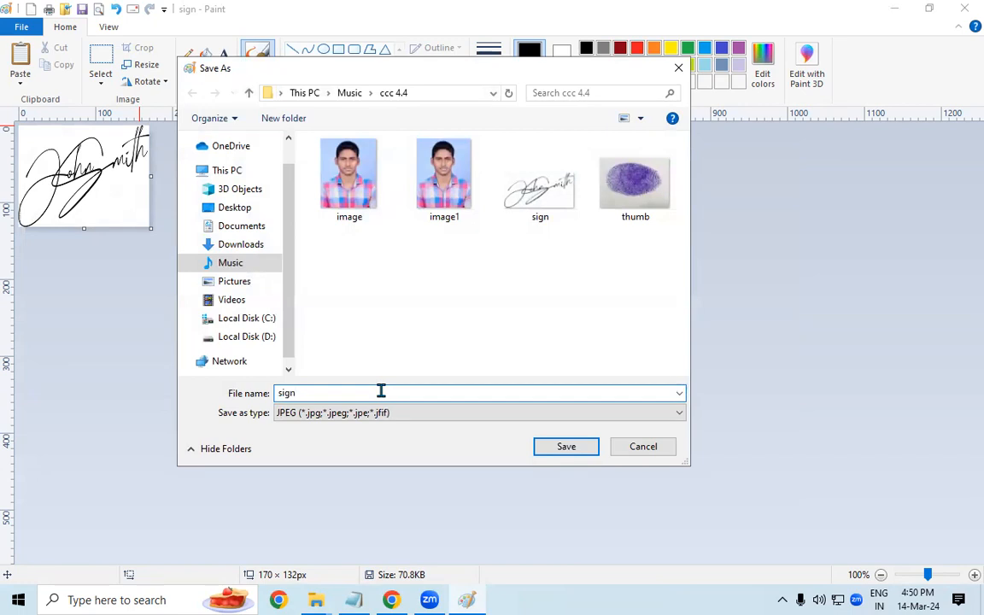
type("1")
left_click(565, 448)
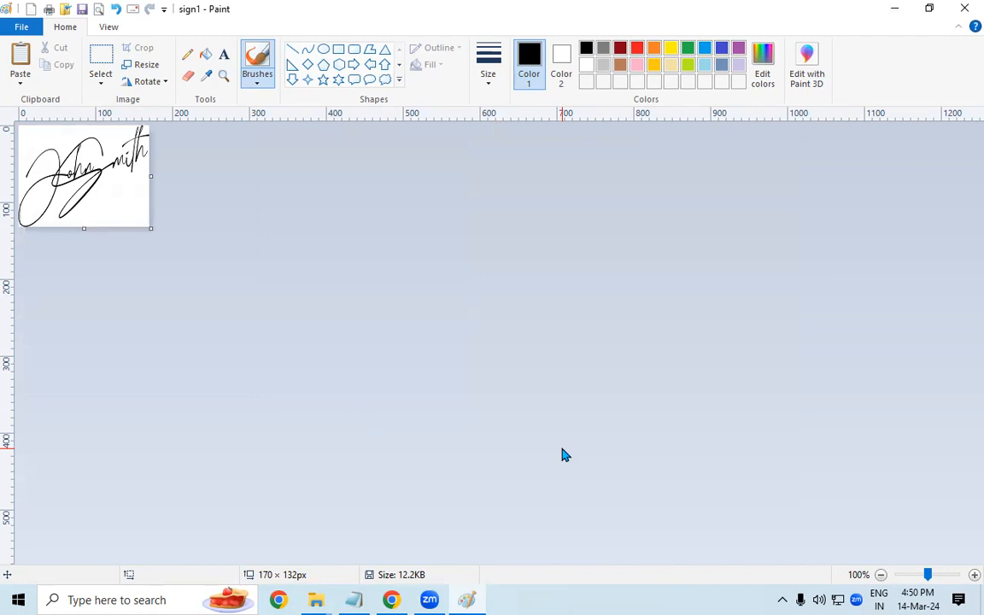
Step: Switch to Chrome and try to upload sign1 from Music's ccc 4.4 folder as the signature in the NIELIT form
left_click(388, 598)
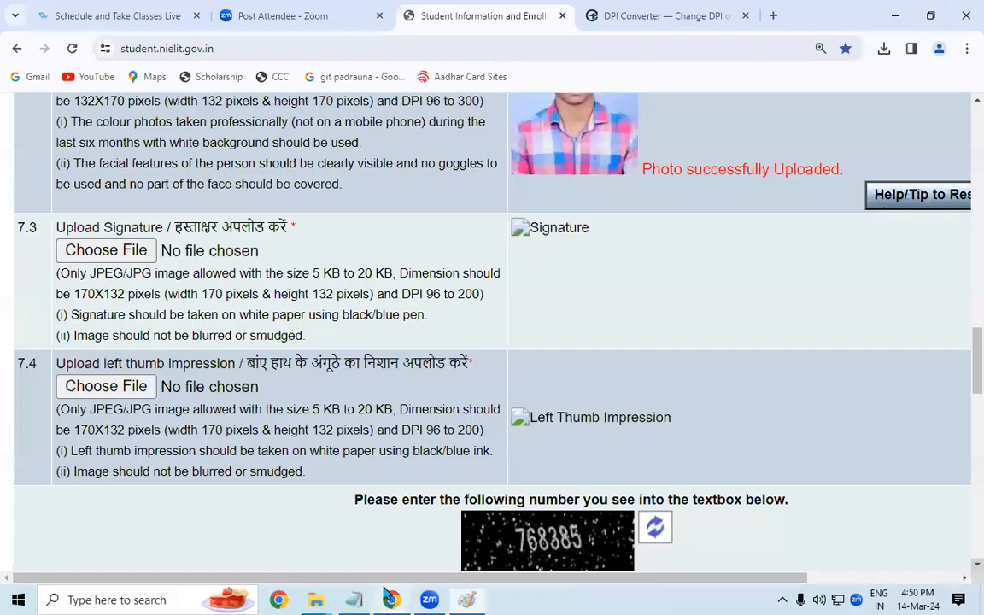
left_click(130, 249)
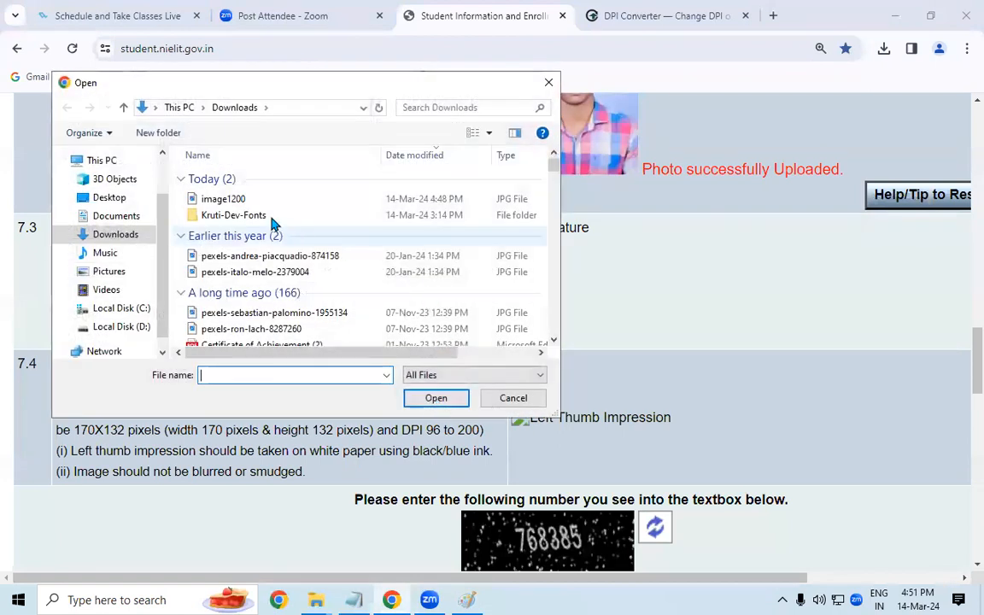
left_click(105, 255)
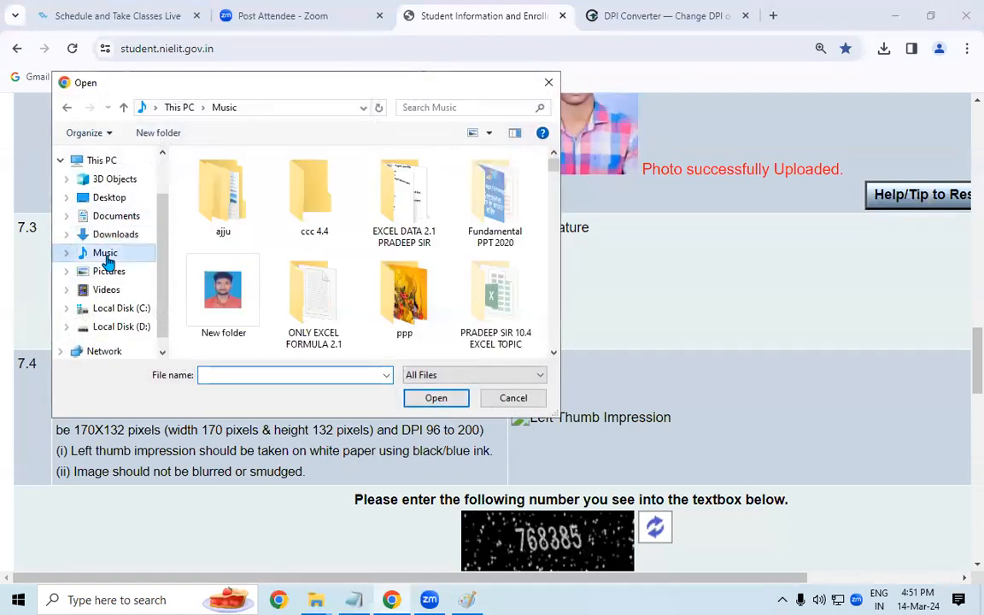
double_click(314, 209)
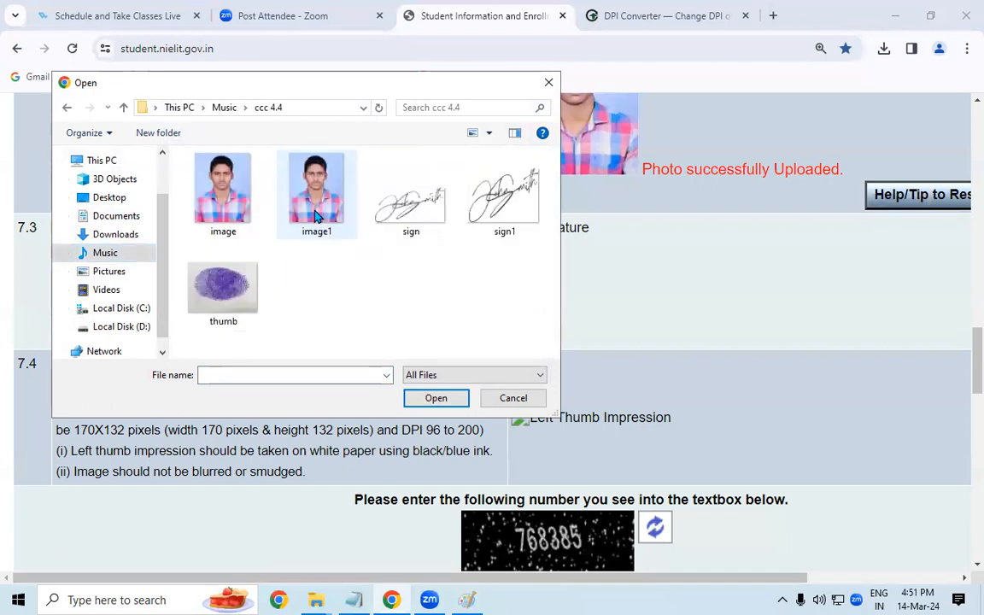
left_click(504, 197)
left_click(439, 399)
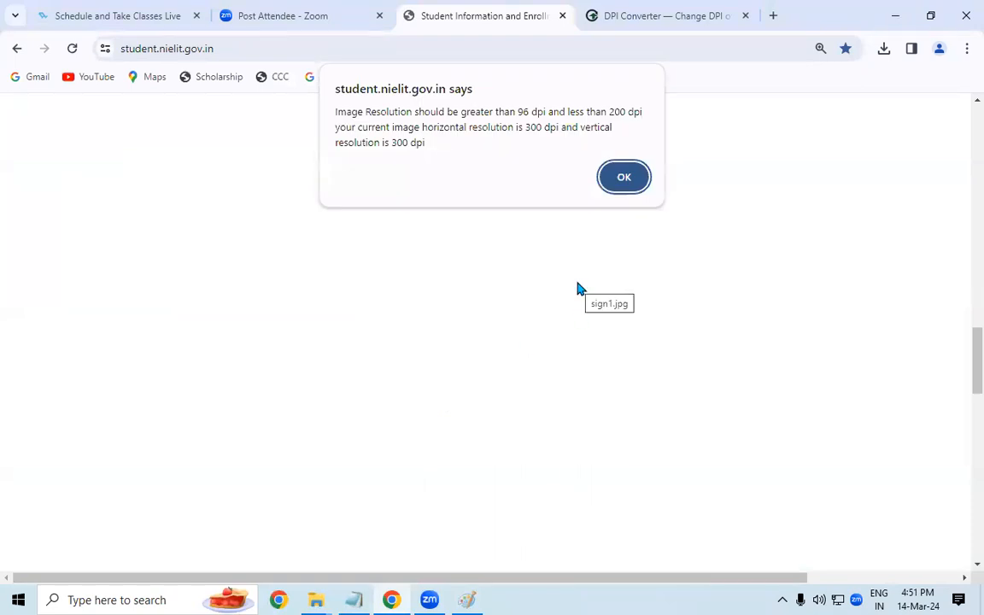
left_click(622, 175)
Step: Convert sign1 from the ccc 4.4 folder to 150 DPI with the online DPI converter
left_click(689, 12)
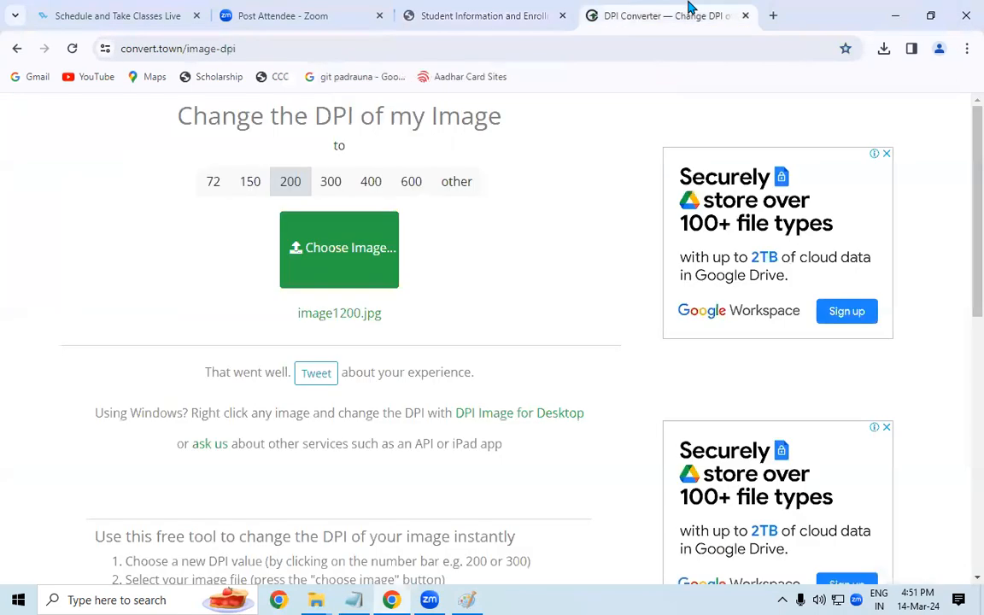
left_click(244, 189)
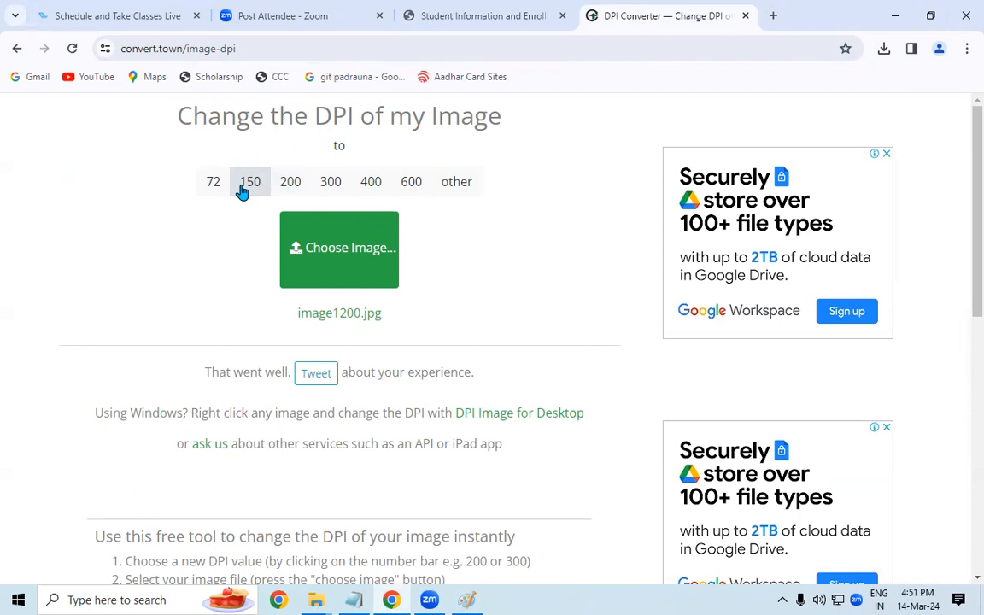
left_click(352, 271)
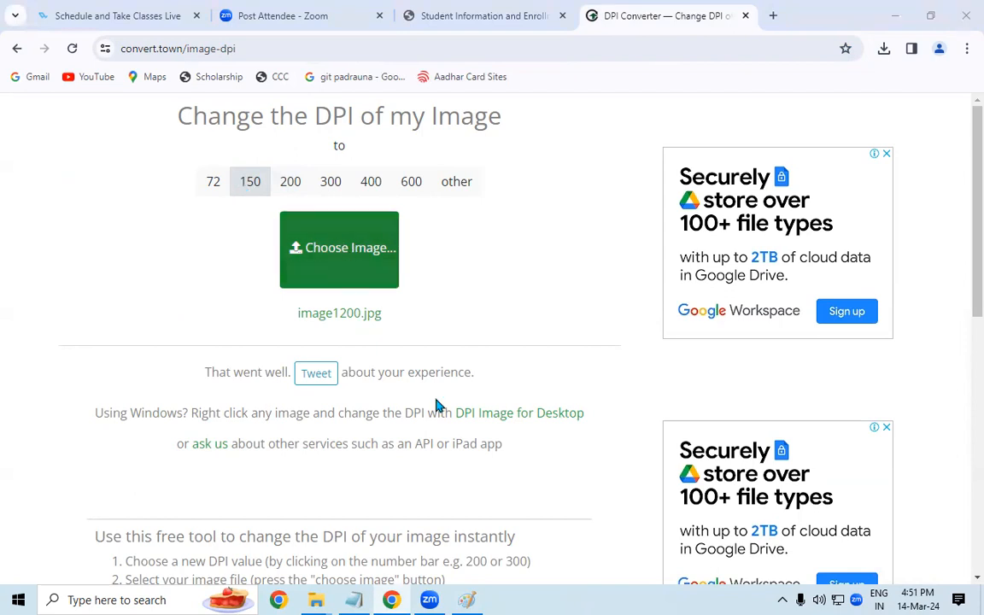
left_click(531, 204)
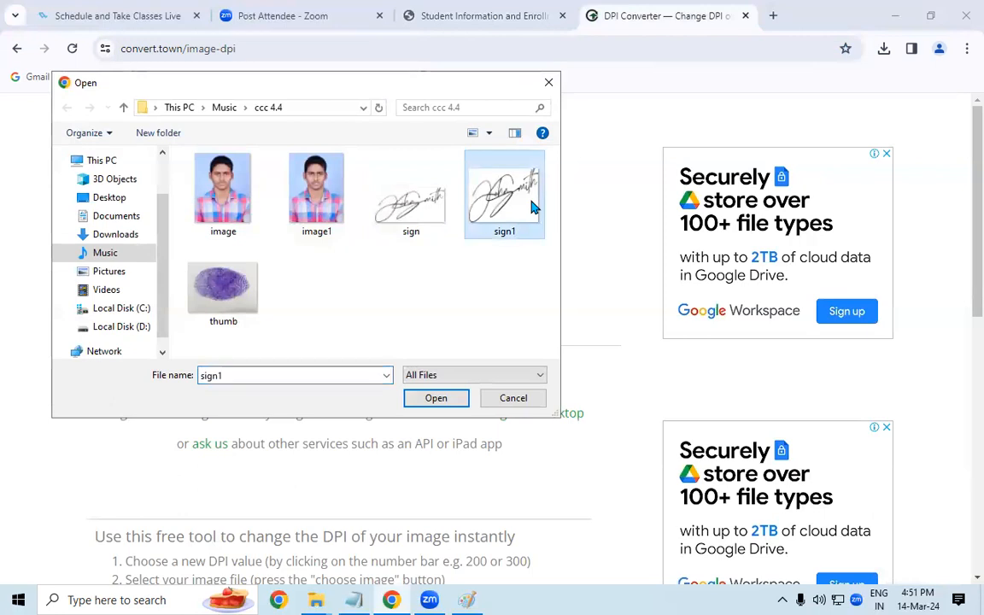
left_click(445, 398)
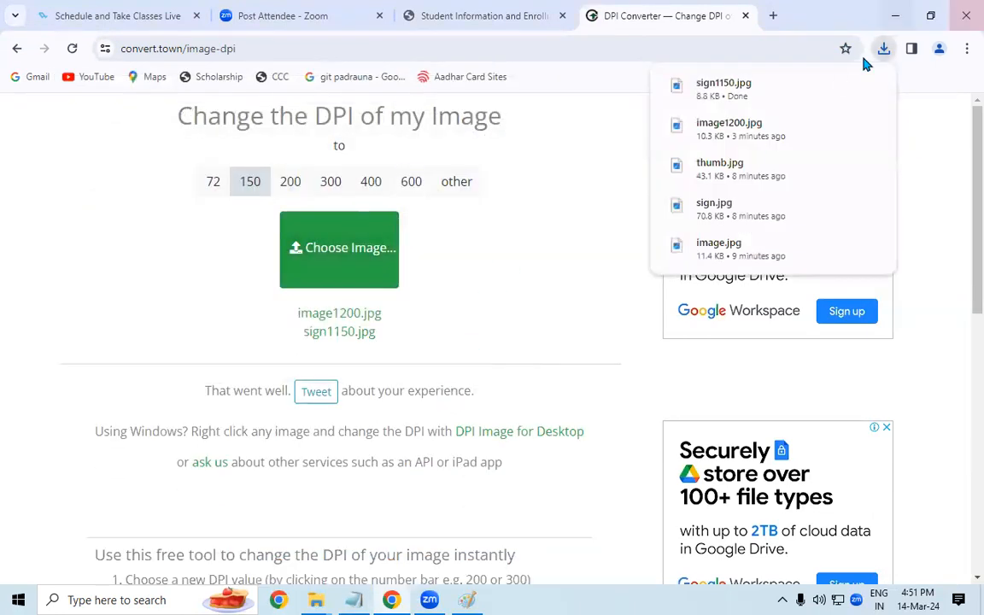
Step: Upload sign1150 from the Downloads folder as the signature in the NIELIT form
left_click(465, 10)
left_click(118, 283)
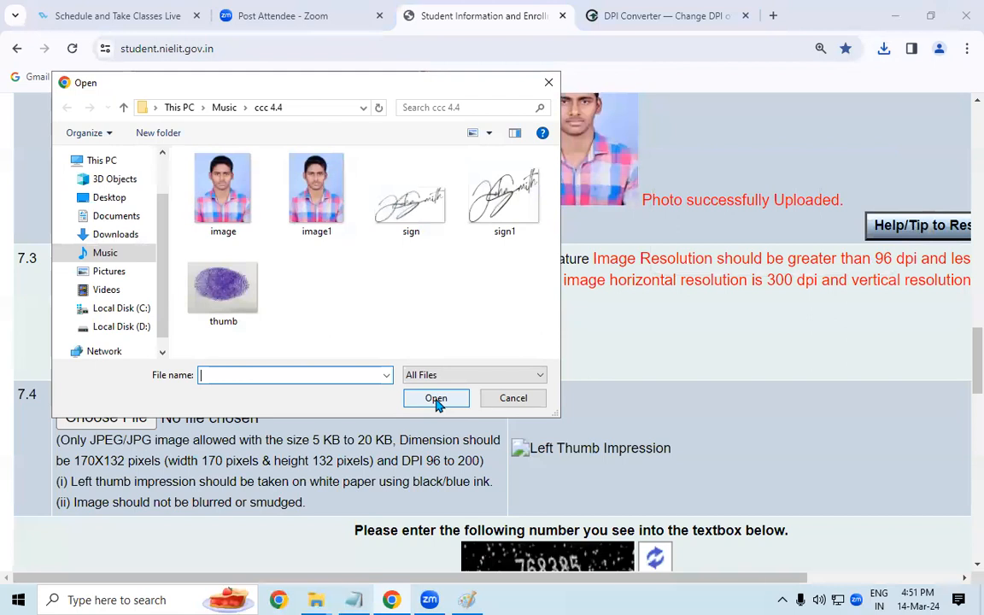
left_click(118, 237)
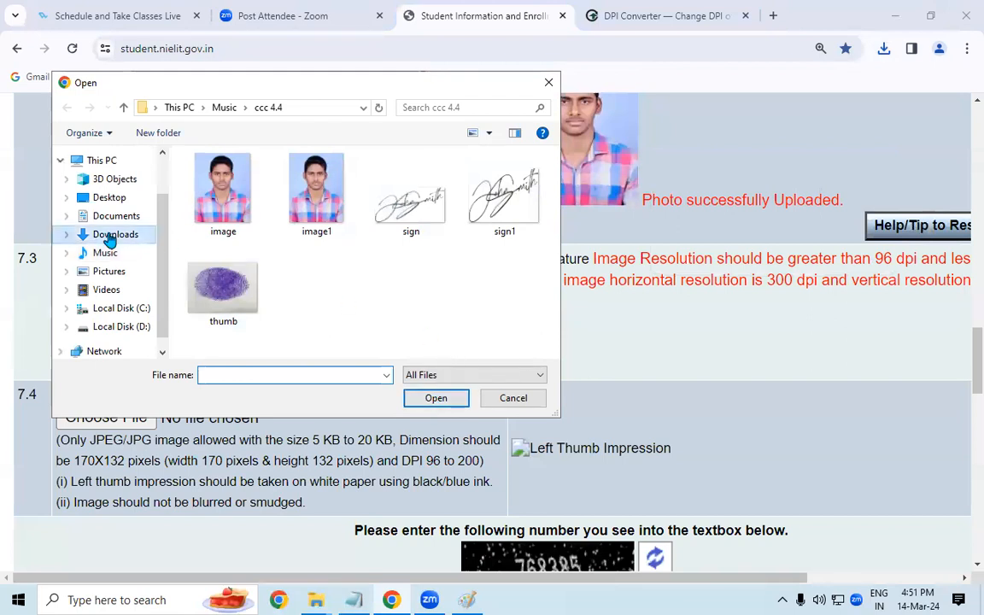
left_click(220, 199)
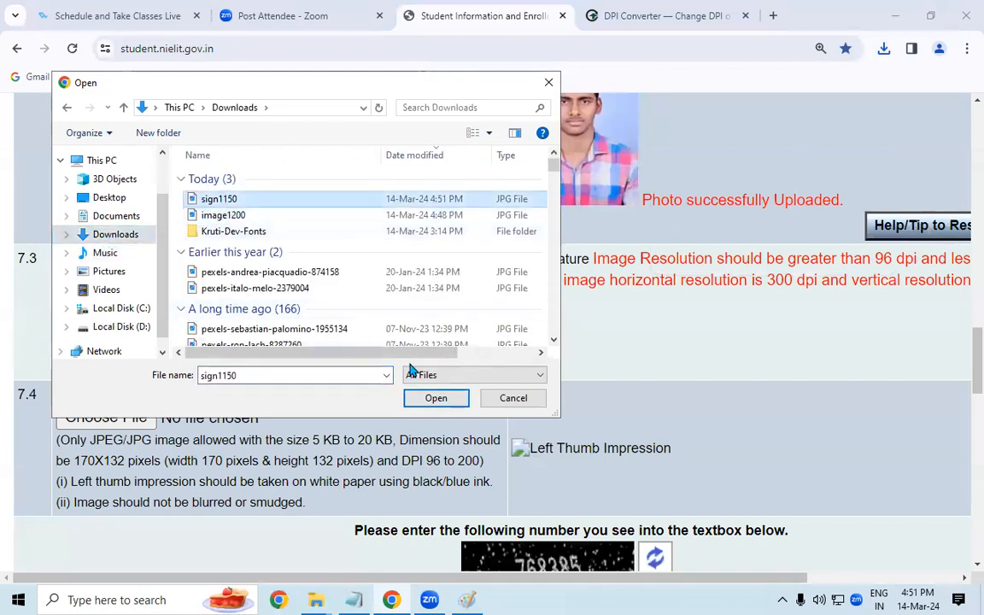
left_click(435, 398)
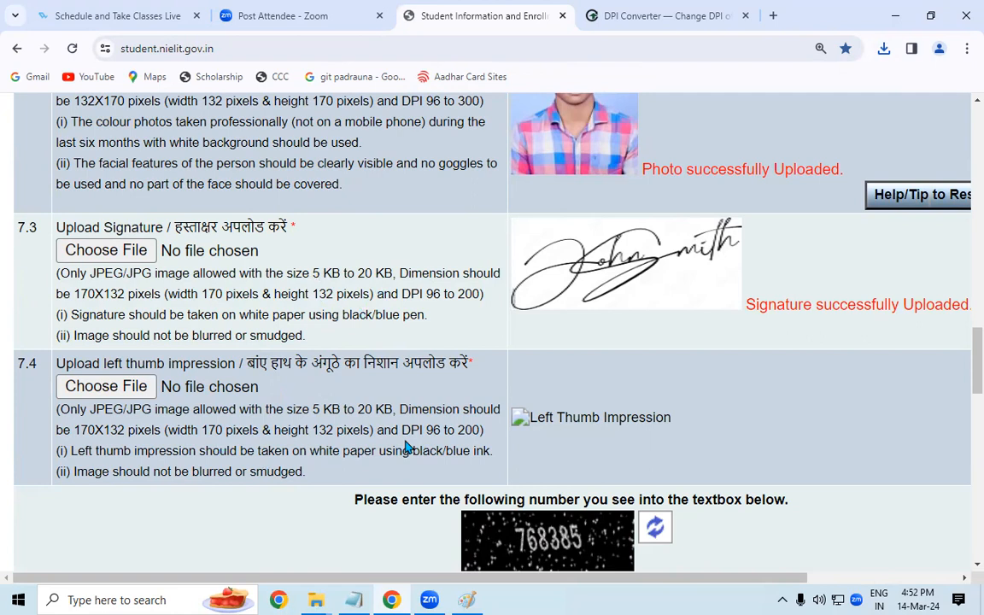
Step: Switch to Paint and open the thumb image from the ccc 4.4 folder
left_click(466, 599)
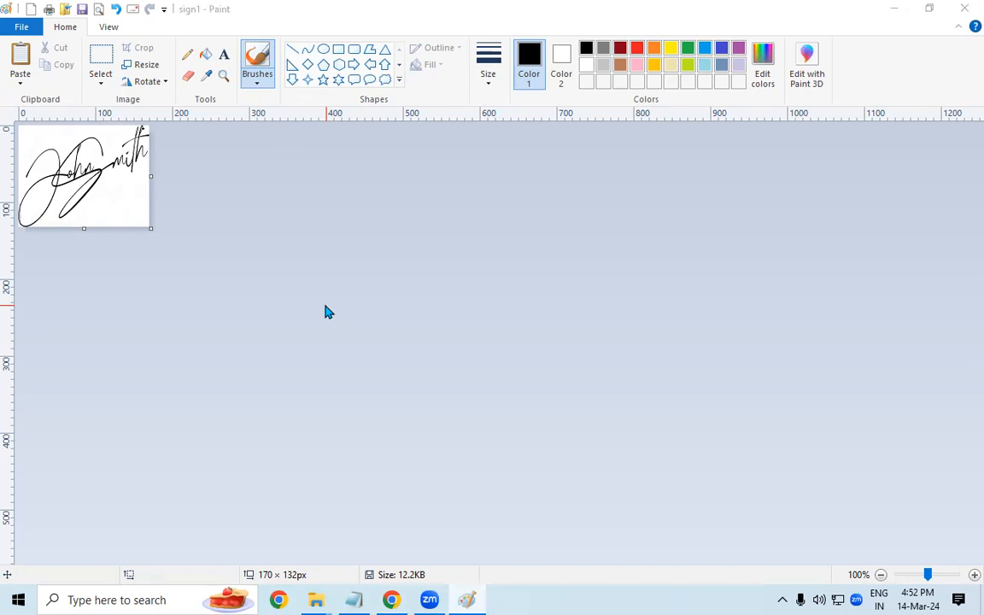
key("ctrl+o")
left_click(363, 280)
left_click(557, 448)
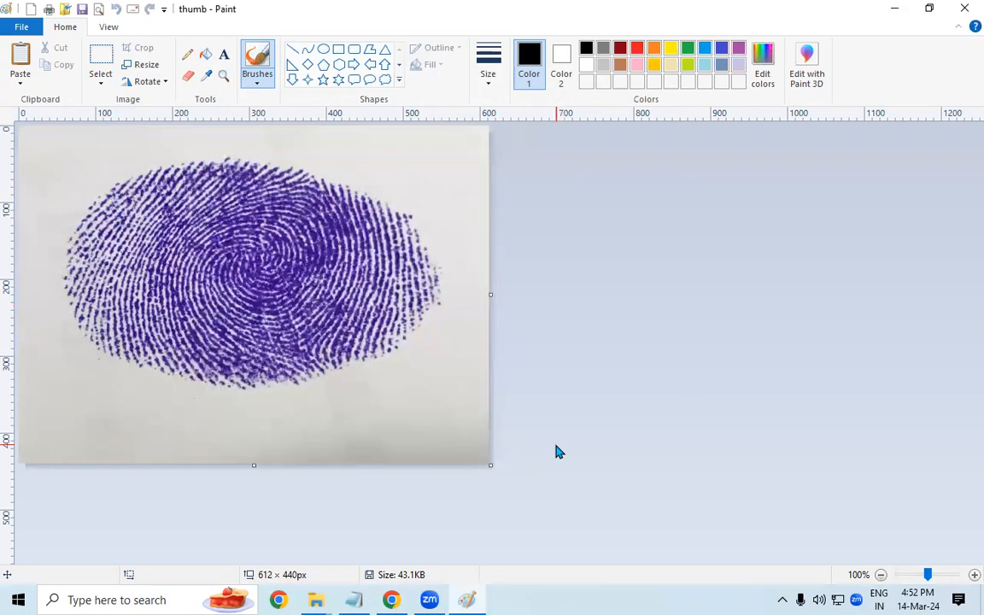
Step: Resize the thumb image to 170 by 132 pixels without maintaining the aspect ratio
left_click(130, 66)
left_click(175, 124)
left_click(56, 205)
left_click_drag(193, 145, 151, 147)
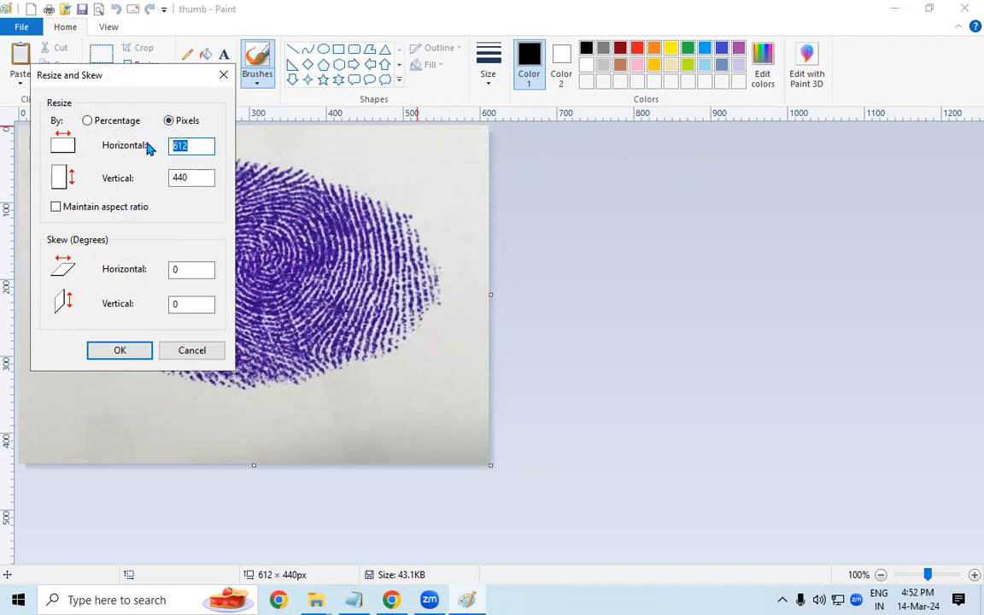
type("170")
left_click_drag(194, 177, 162, 177)
type("132")
left_click(147, 350)
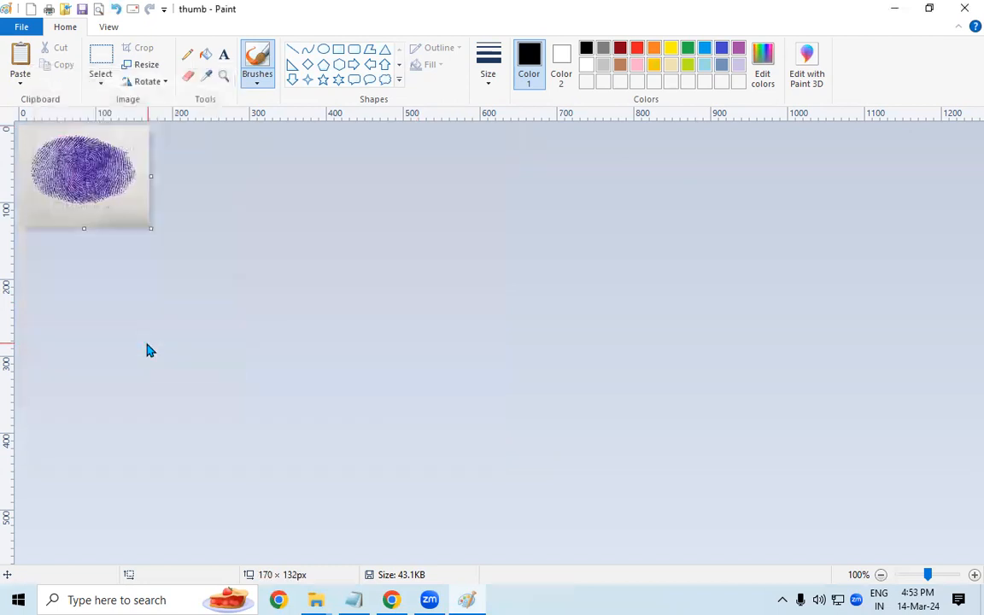
Step: Save the resized thumb image as a separate JPEG named thumb1 in the ccc 4.4 folder
left_click(26, 26)
left_click(47, 154)
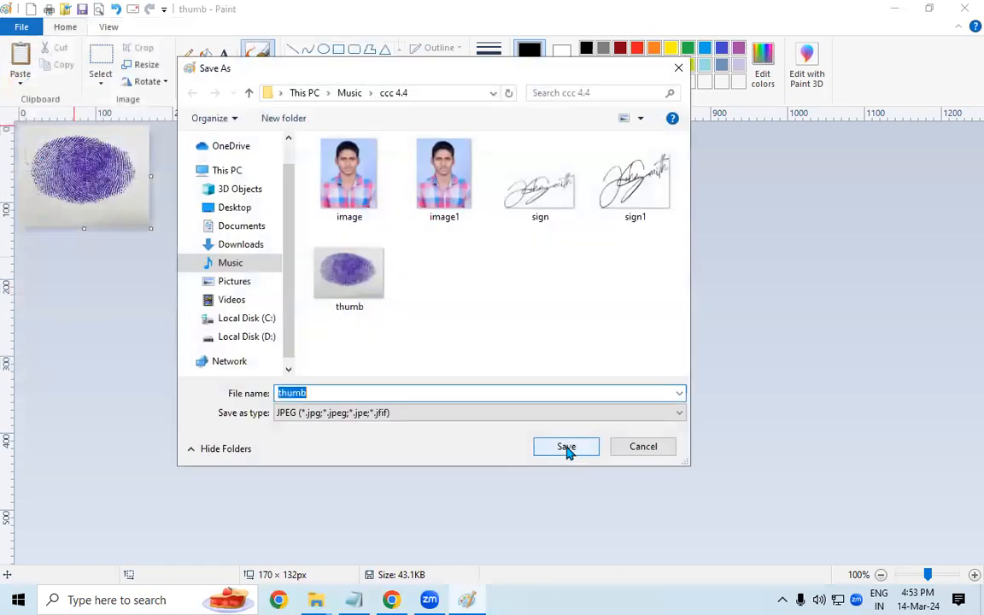
left_click(329, 394)
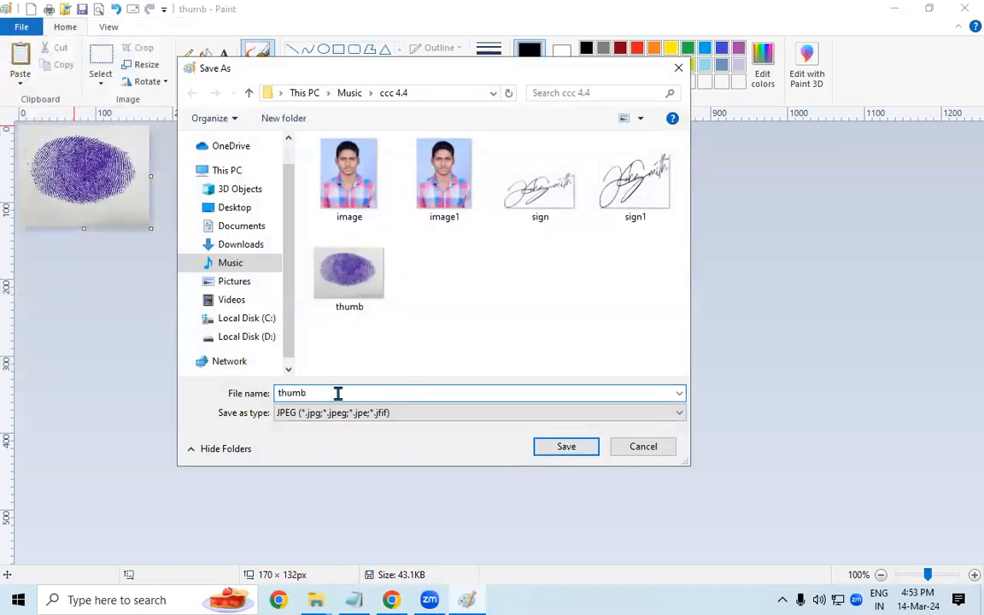
type("1")
left_click(569, 447)
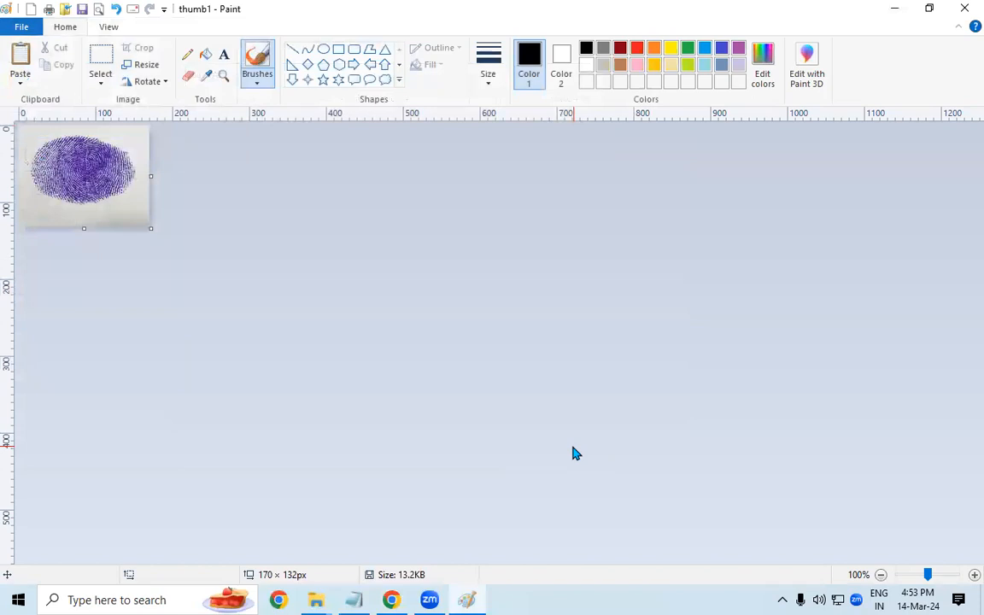
Step: Switch to Chrome and try to upload thumb1 from Music's ccc 4.4 folder as the left thumb impression
left_click(395, 598)
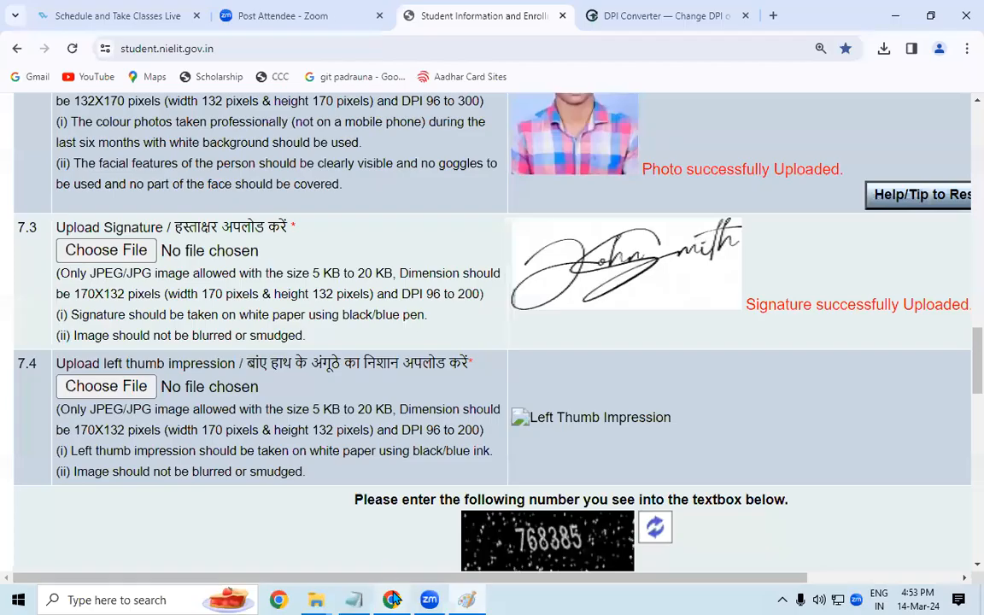
left_click(113, 389)
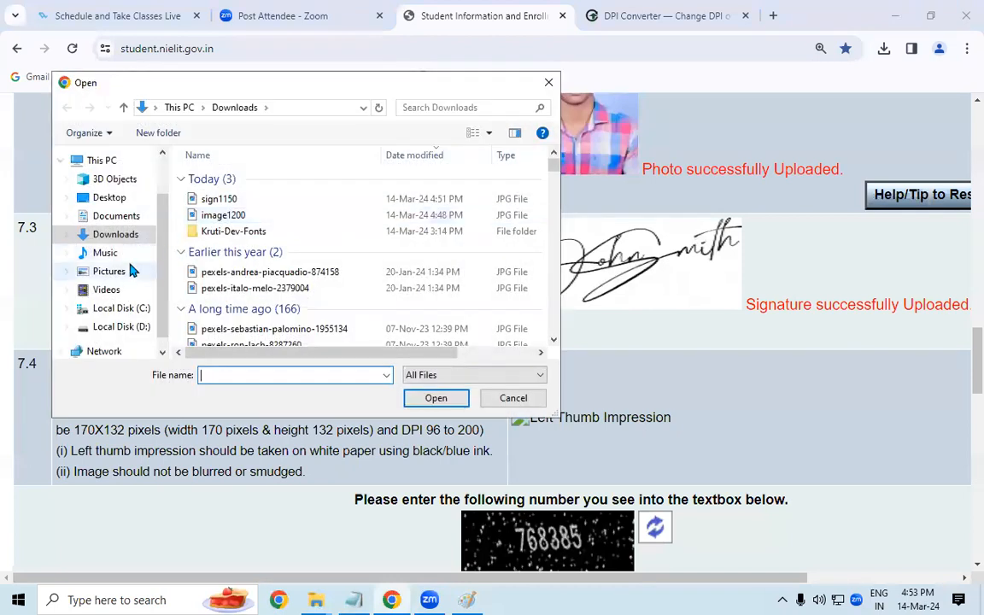
left_click(120, 254)
double_click(340, 187)
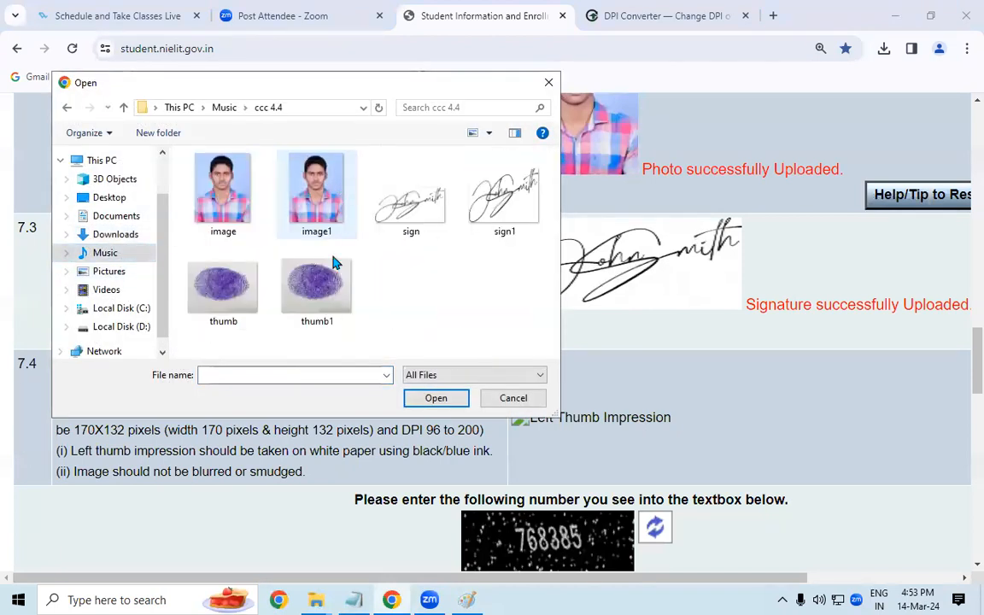
left_click(321, 281)
left_click(450, 399)
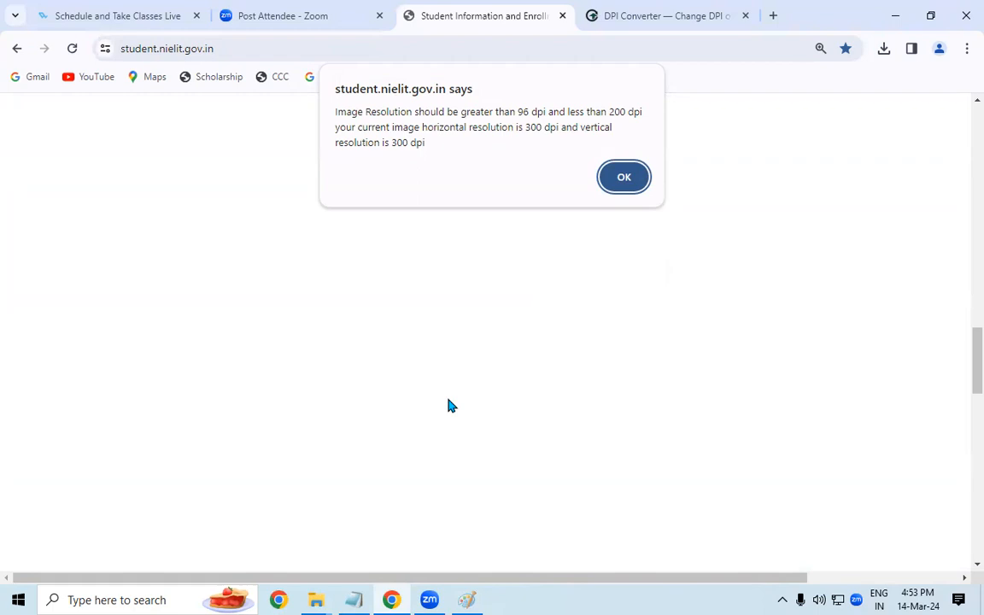
left_click(628, 179)
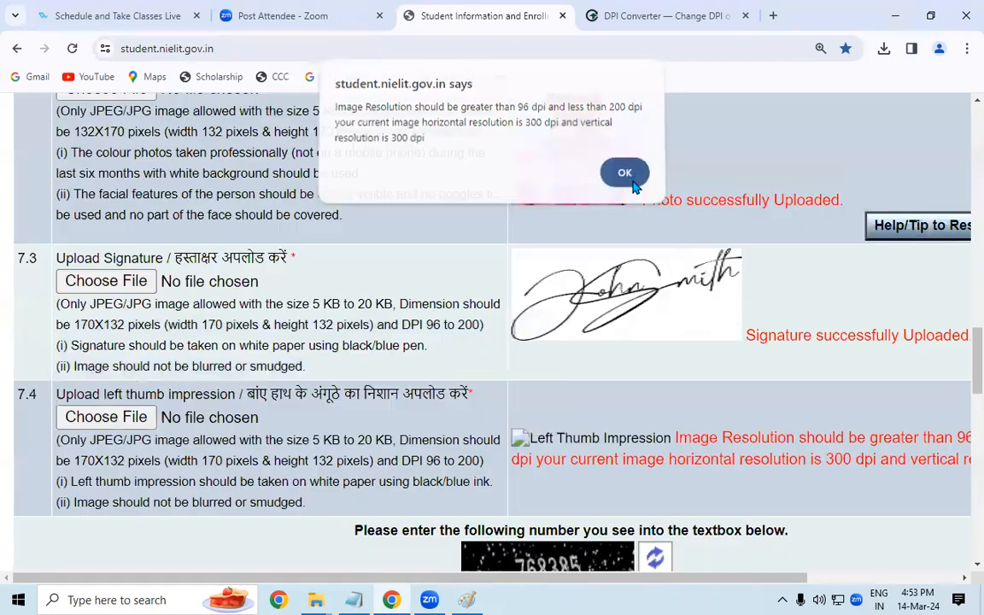
Step: Convert thumb1 from the ccc 4.4 folder to 150 DPI with the online DPI converter
left_click(637, 17)
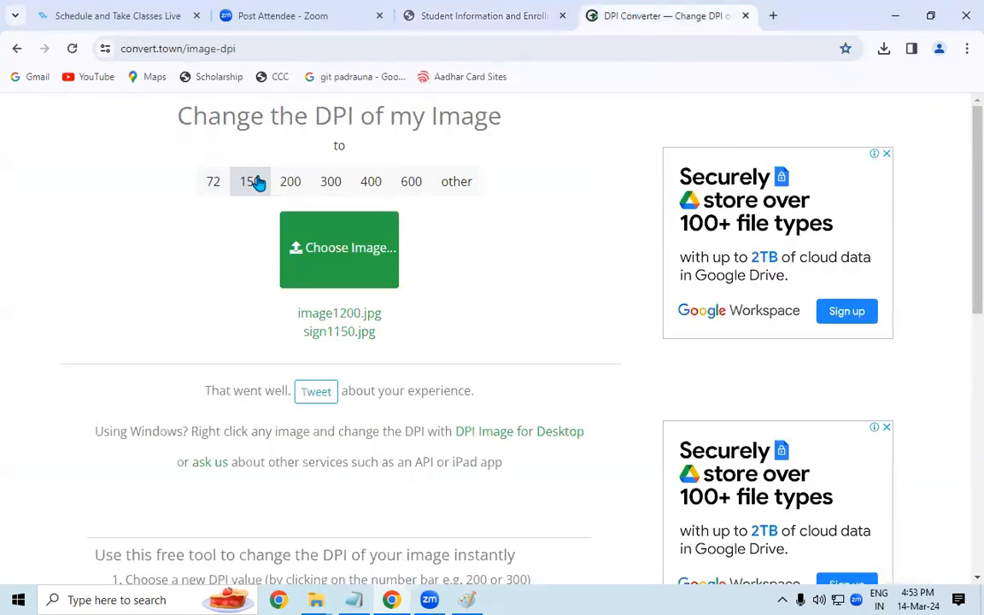
left_click(358, 247)
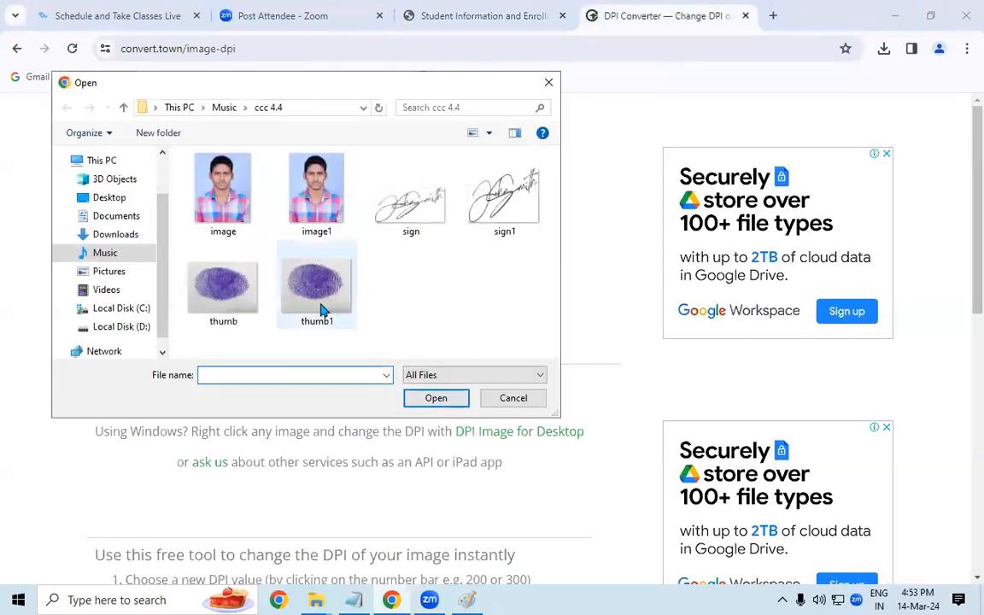
left_click(320, 308)
left_click(417, 397)
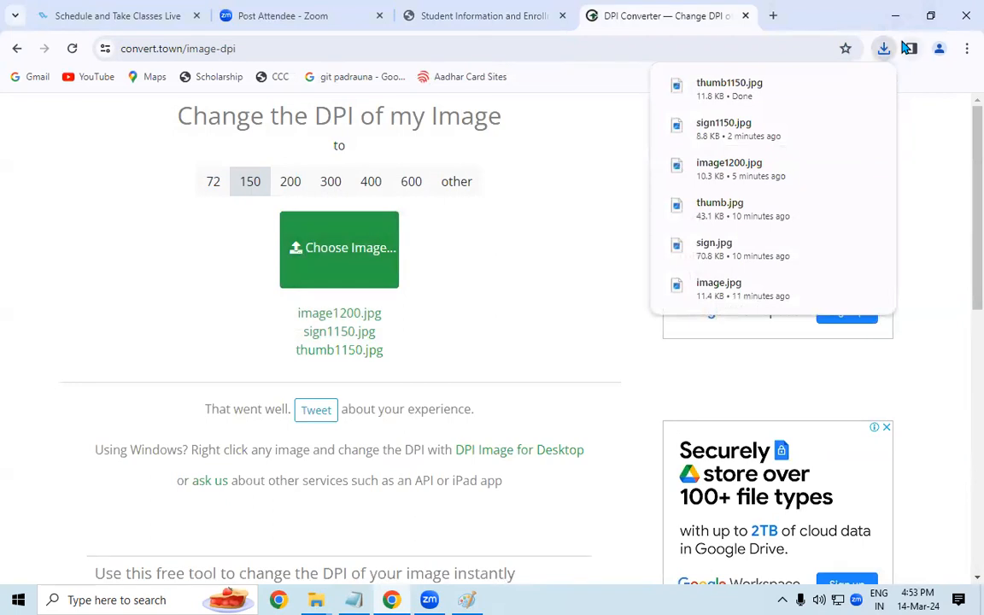
Step: Upload thumb1150 from the Downloads folder as the left thumb impression in the NIELIT form
left_click(505, 13)
left_click(71, 417)
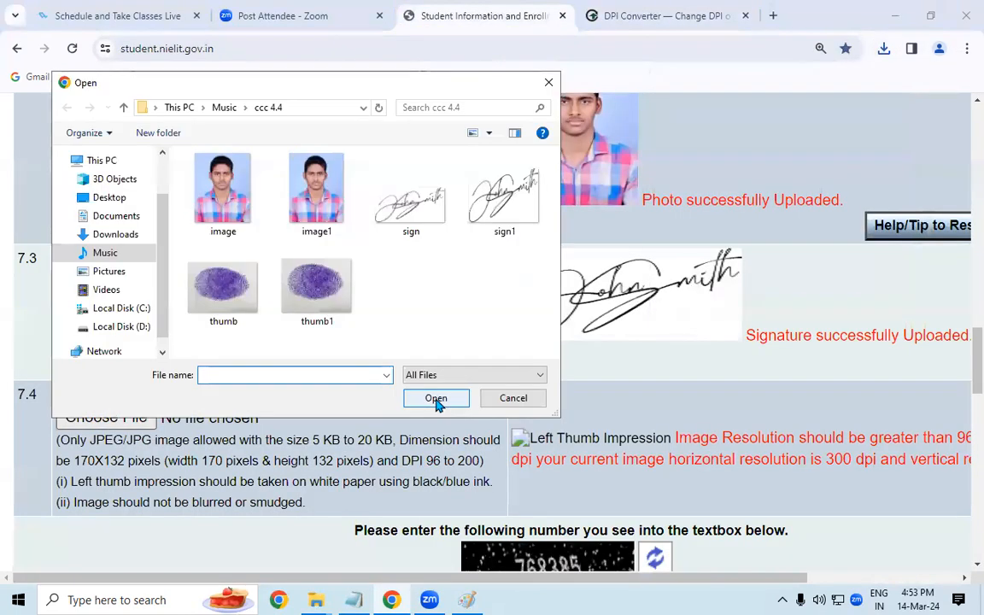
left_click(115, 235)
left_click(246, 198)
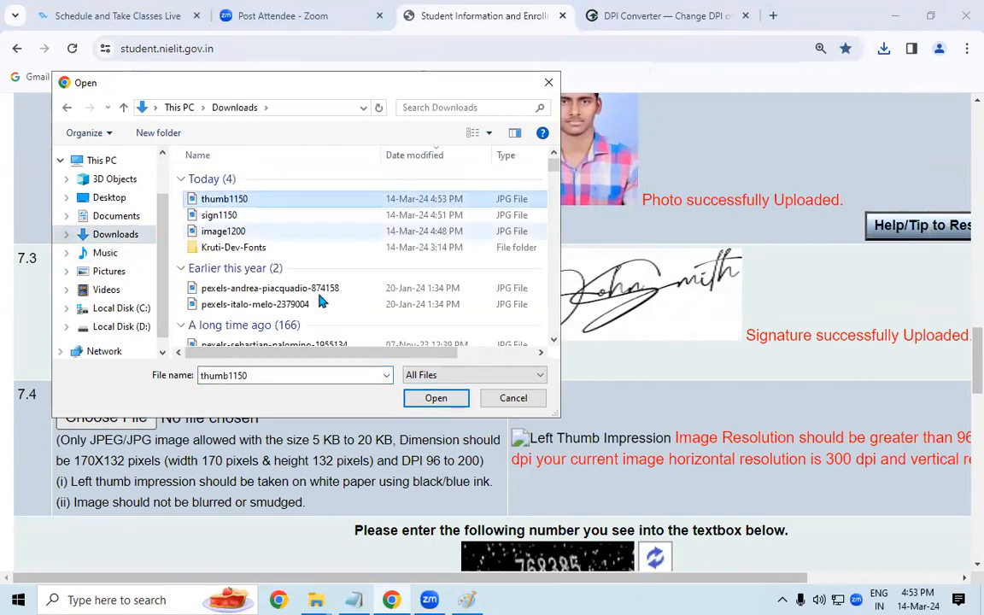
left_click(437, 398)
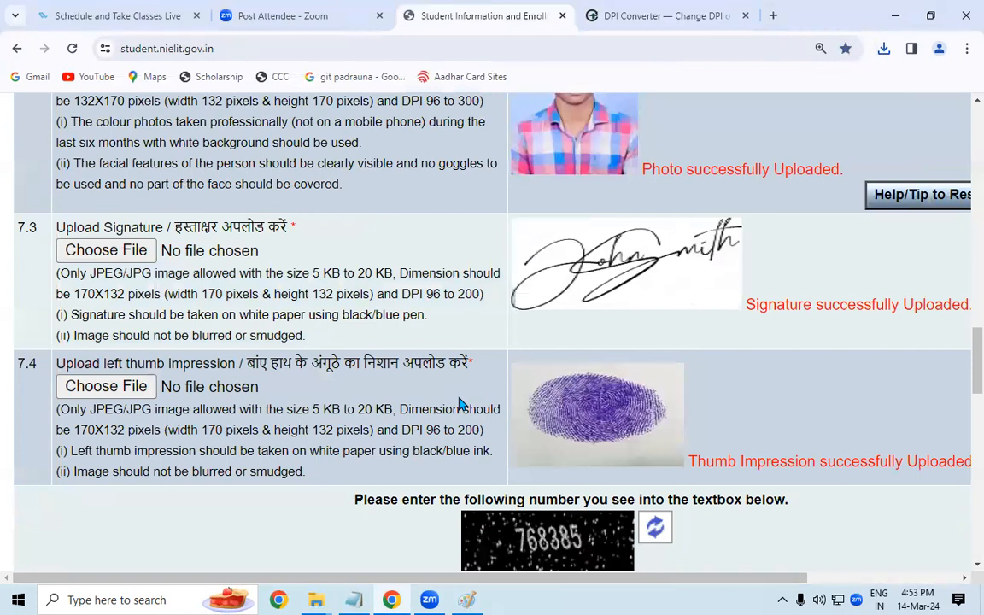